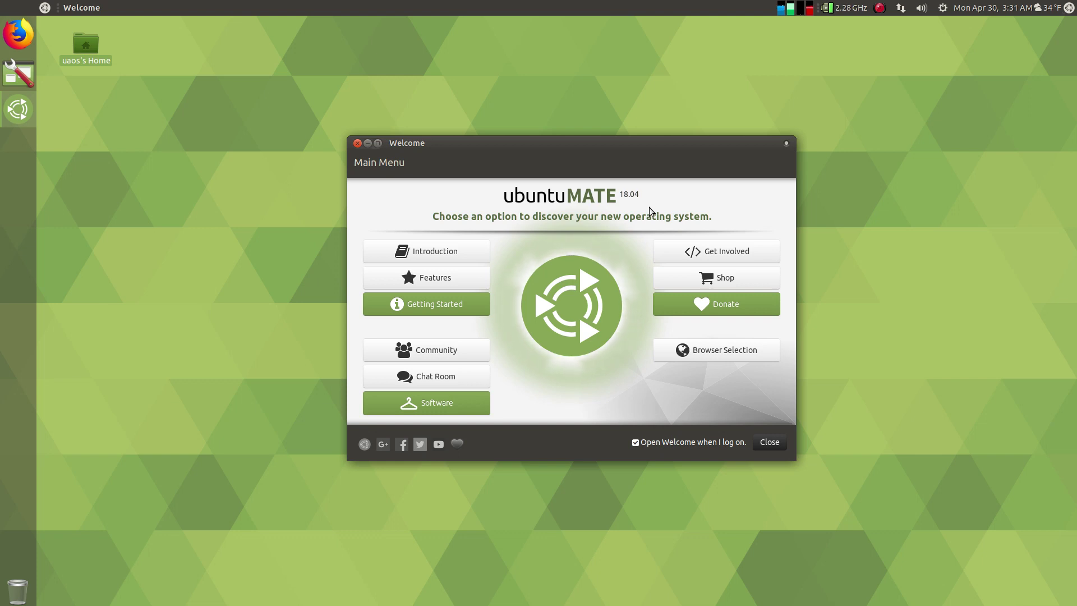
mouse_move(602, 137)
mouse_down()
mouse_move(577, 141)
mouse_move(602, 141)
mouse_up()
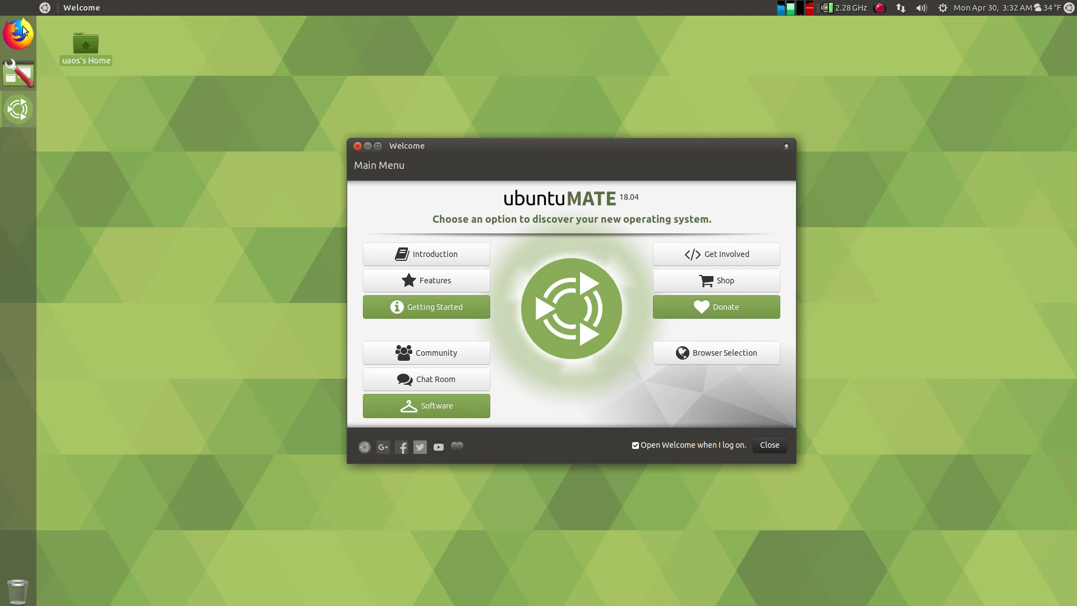
click(44, 13)
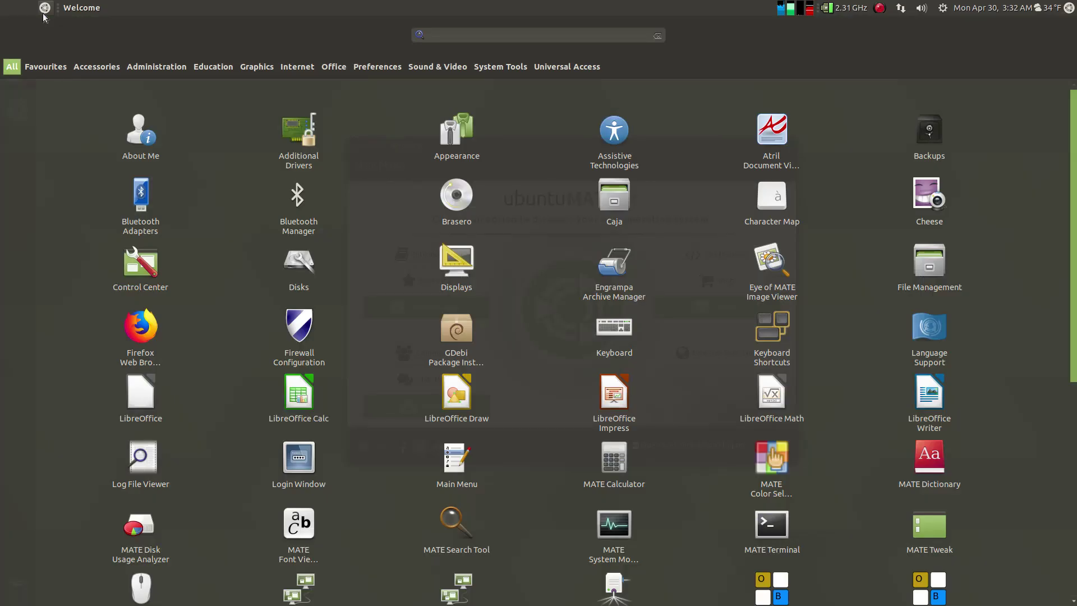
click(44, 17)
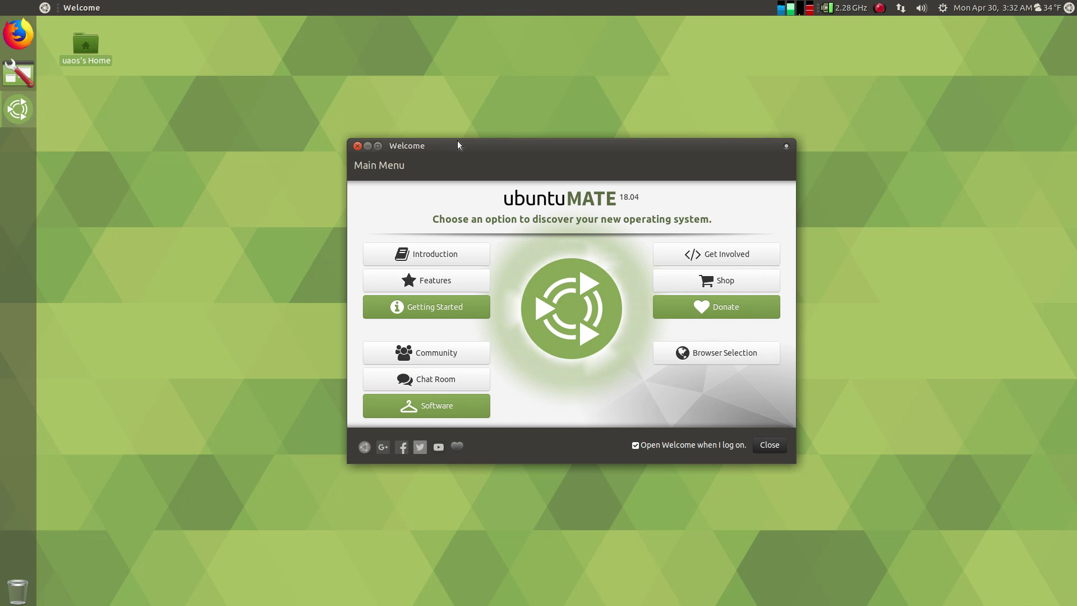
- View the Introduction and Features pages of the Welcome application and return to its main menu
click(414, 256)
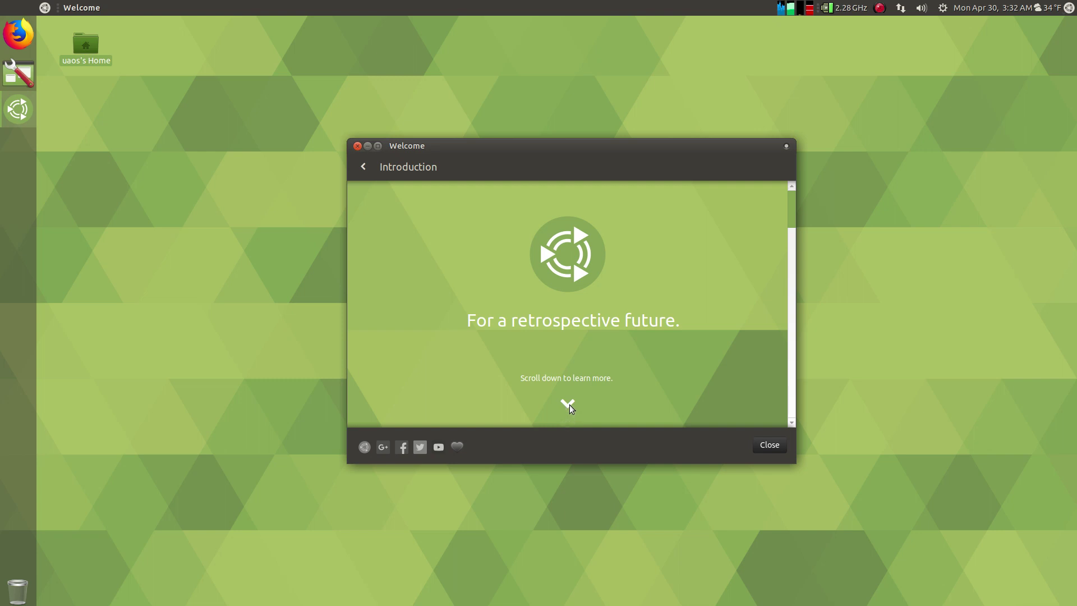
click(364, 167)
click(415, 277)
scroll(482, 294, down, 2)
scroll(483, 294, down, 4)
scroll(482, 291, up, 5)
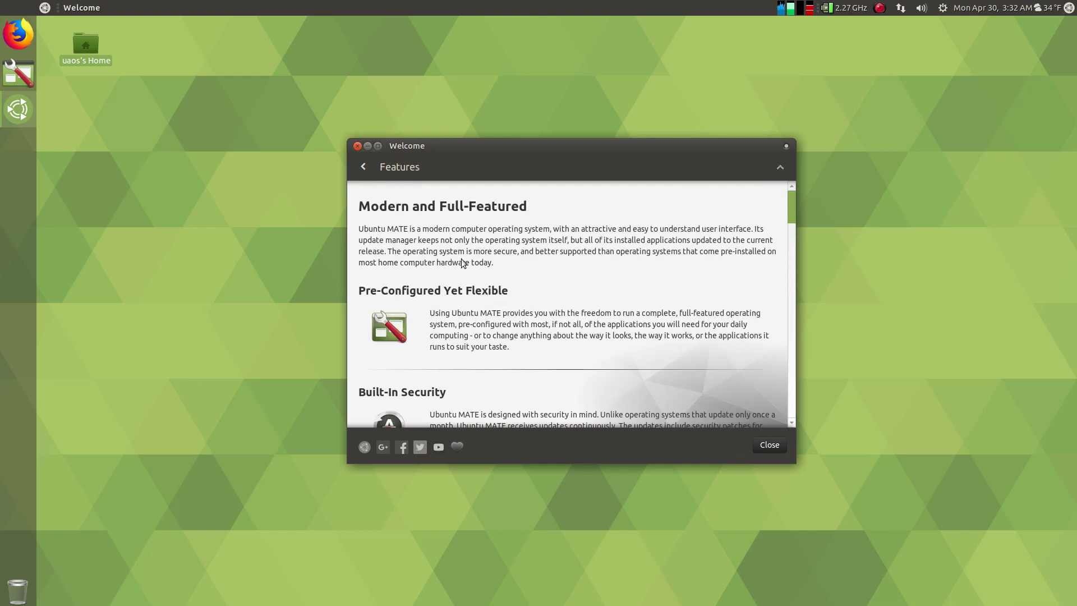
click(364, 167)
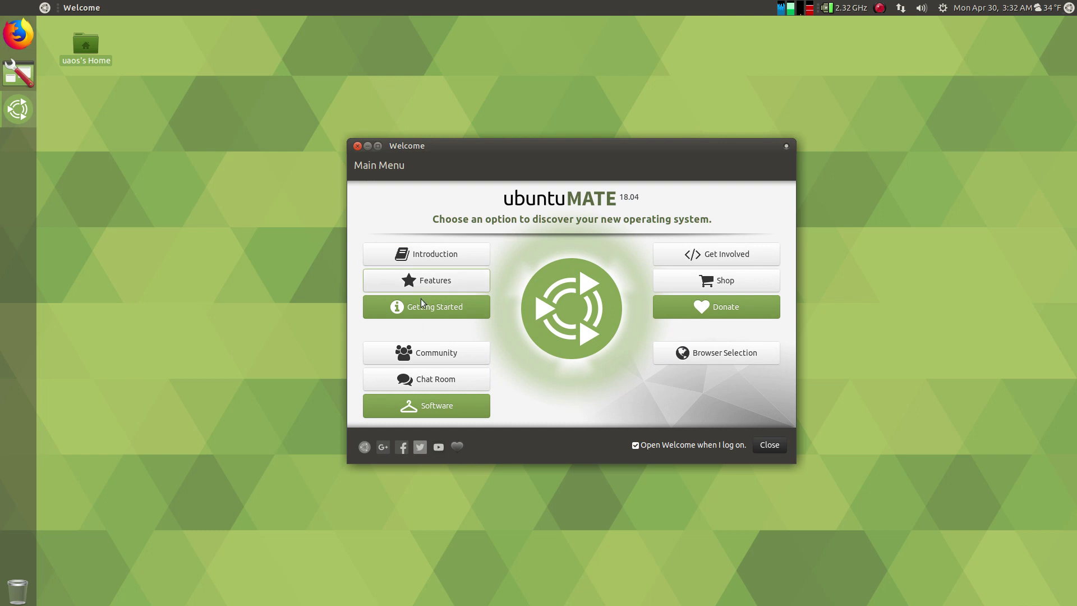
- Check for software updates from the Updates & Extras topic of the Getting Started guide
click(421, 309)
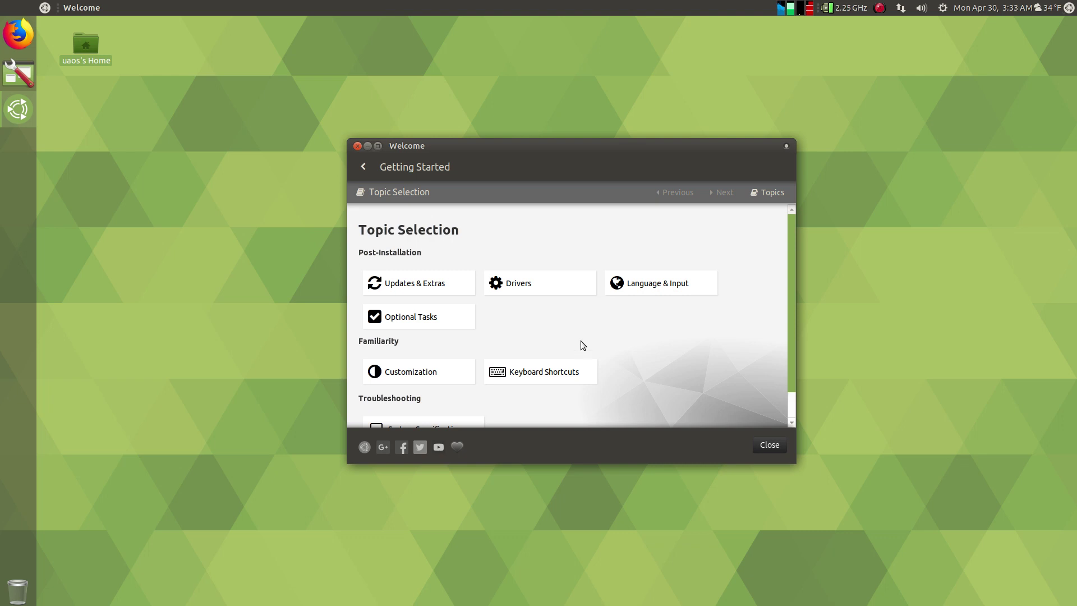
drag(577, 141, 552, 129)
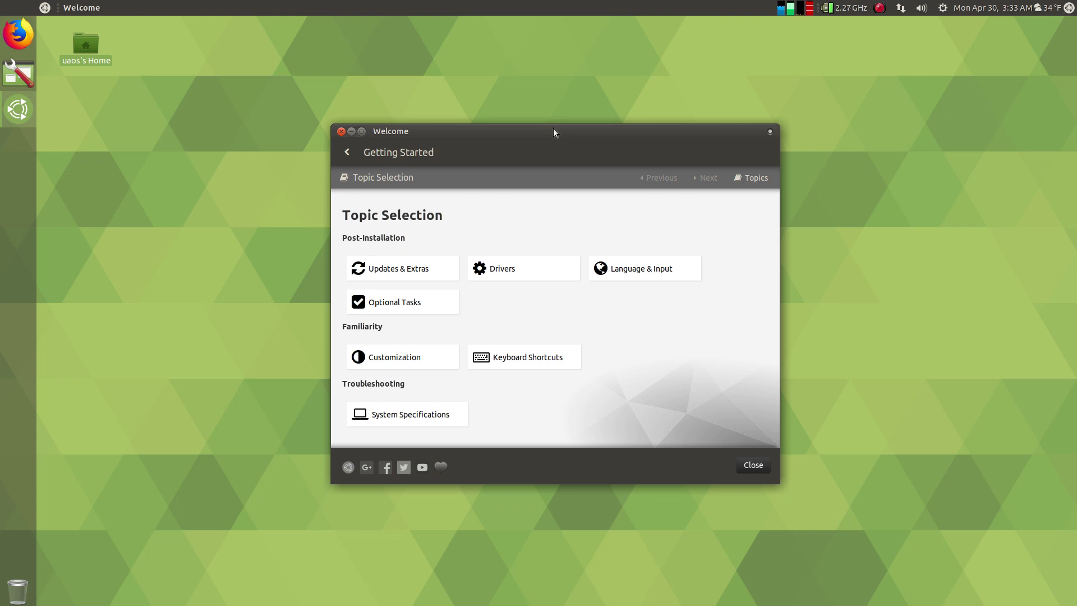
click(415, 270)
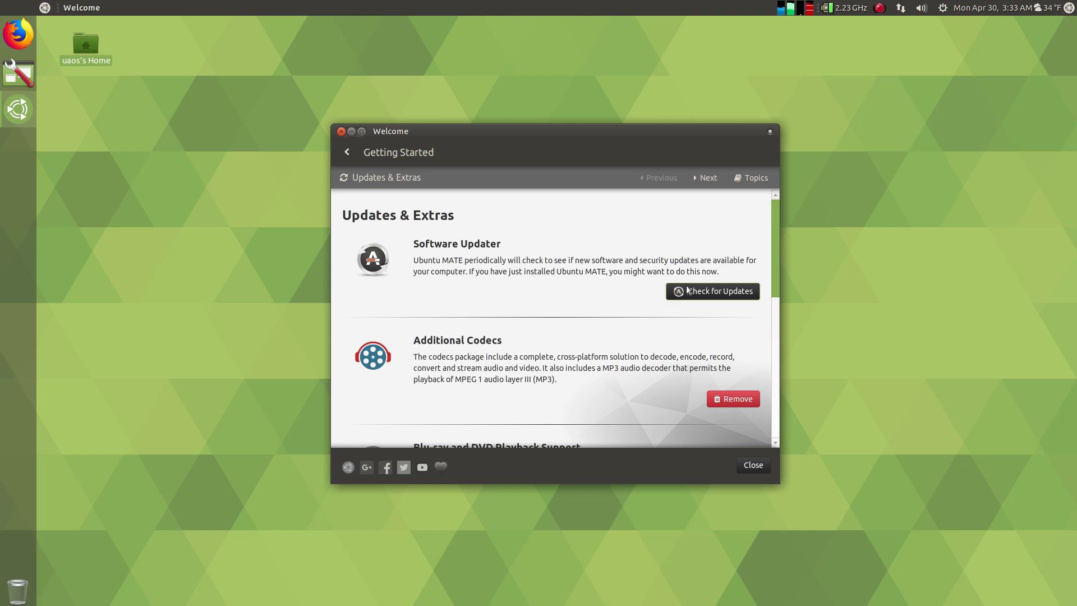
click(713, 293)
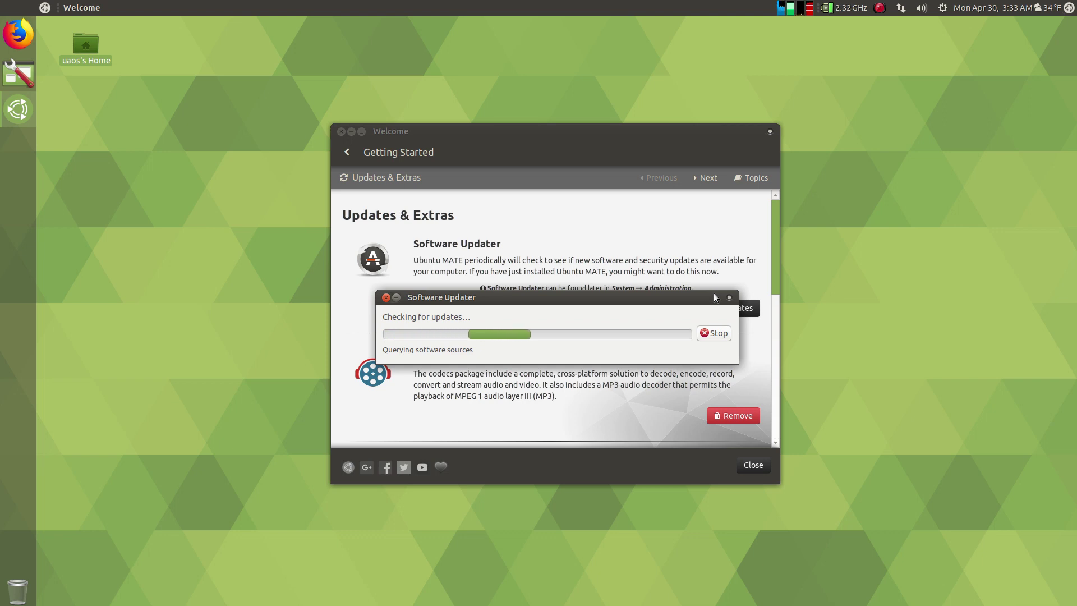
drag(614, 296, 614, 317)
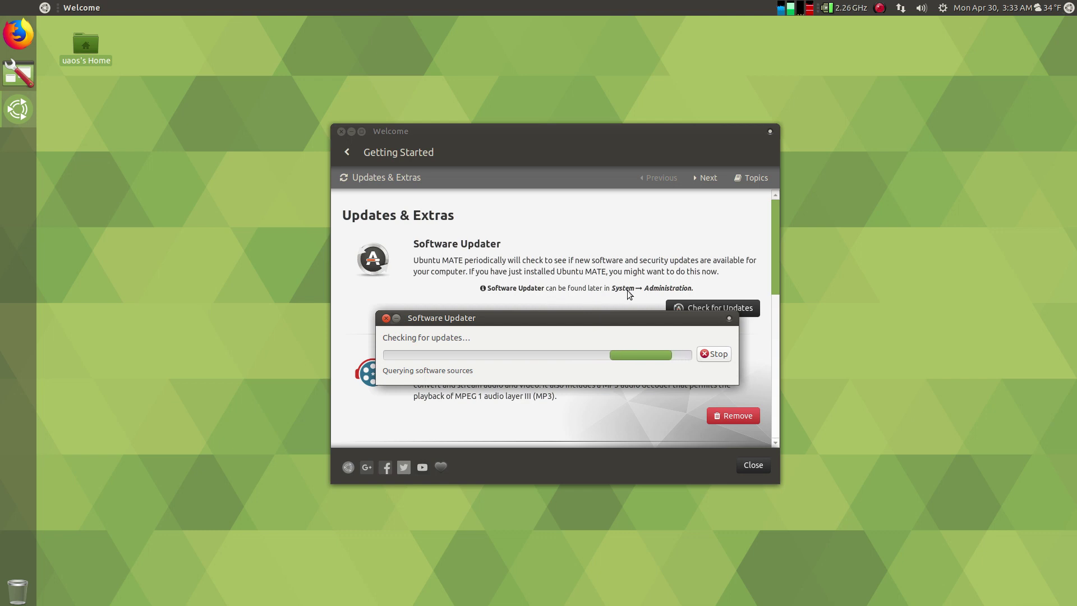
drag(586, 316, 570, 278)
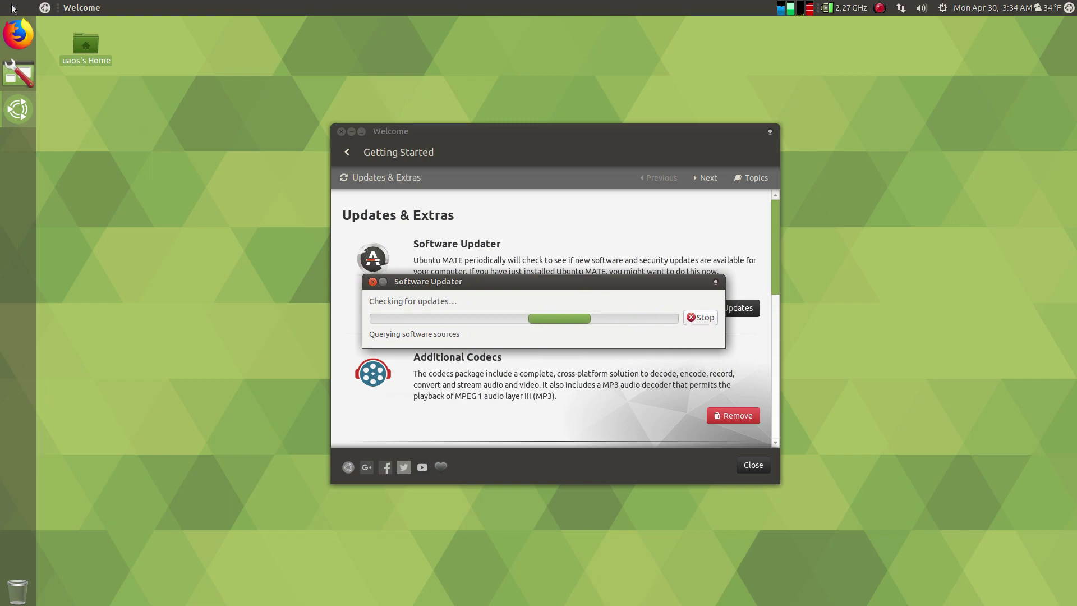
- Browse the Sound & Video and Administration categories of the application launcher and close it
click(44, 8)
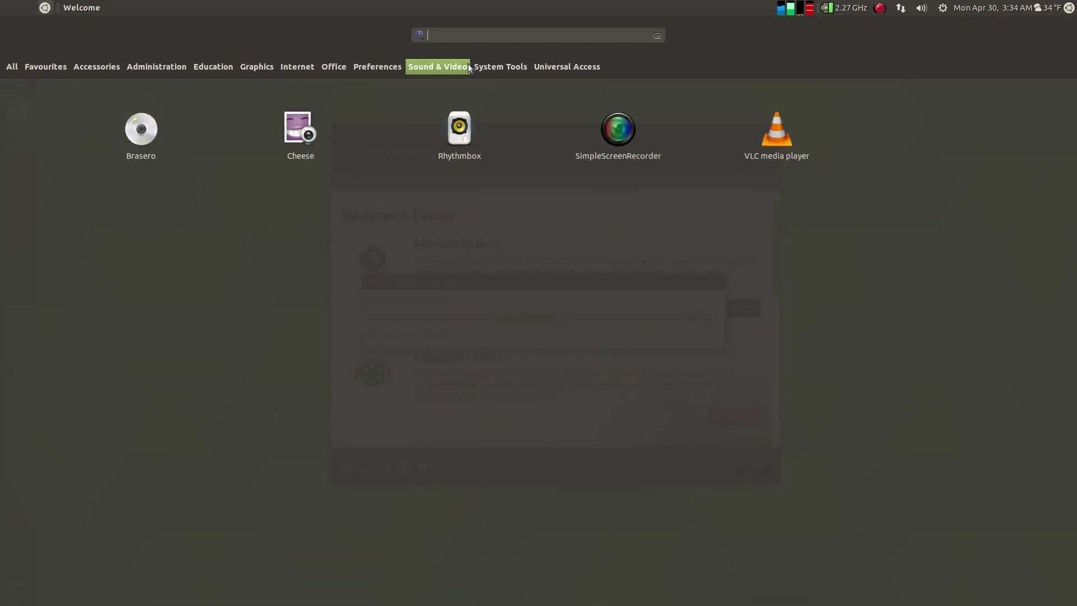
mouse_move(480, 65)
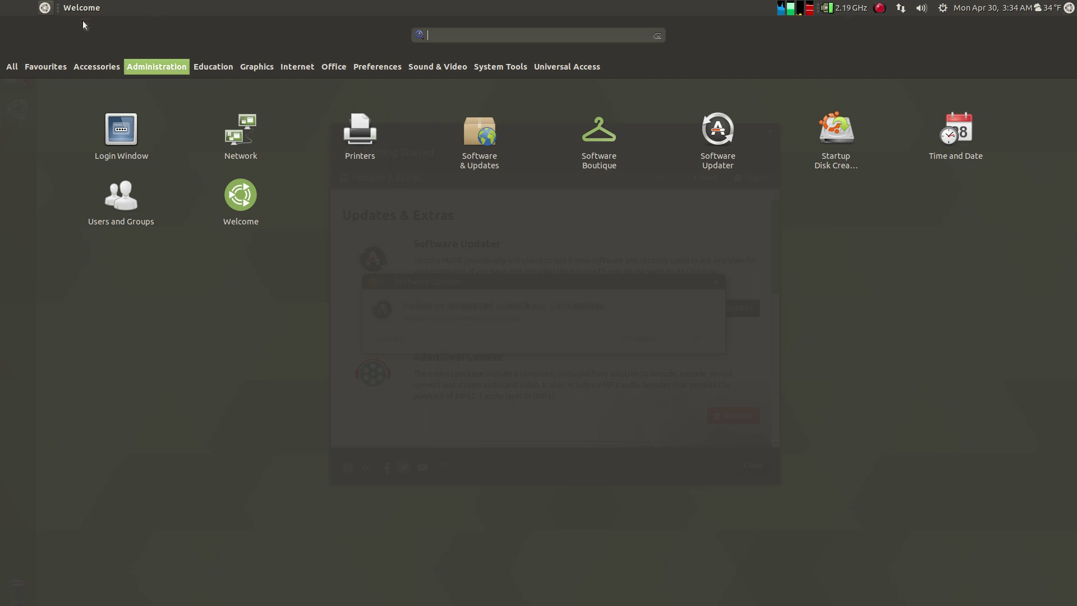
click(109, 111)
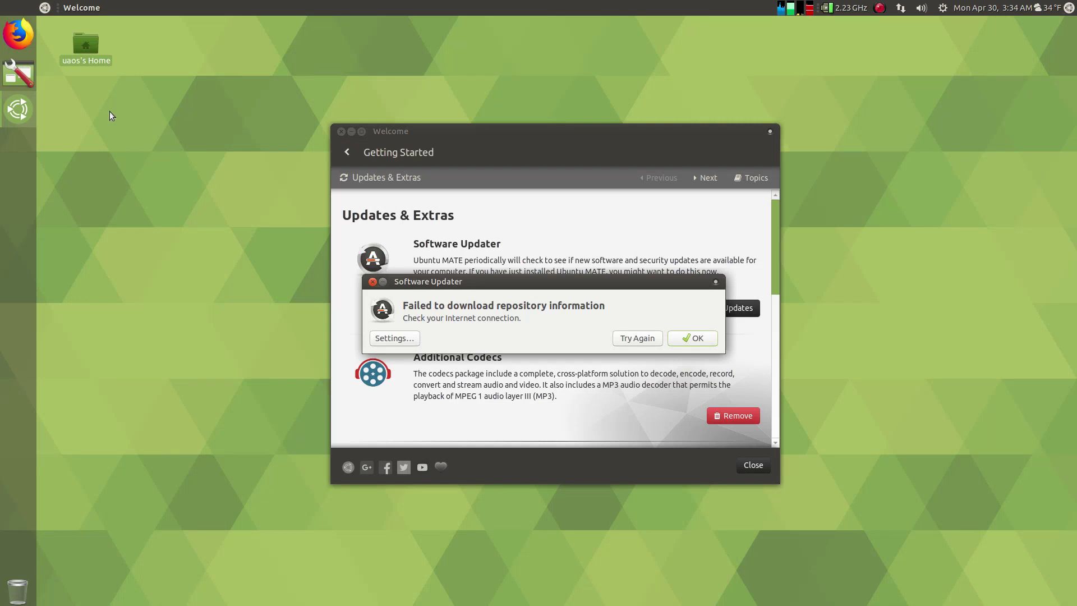
- Dismiss the Software Updater dialogs and review the codecs, DVD playback and screen saver entries in Updates & Extras
click(678, 338)
drag(618, 285, 642, 289)
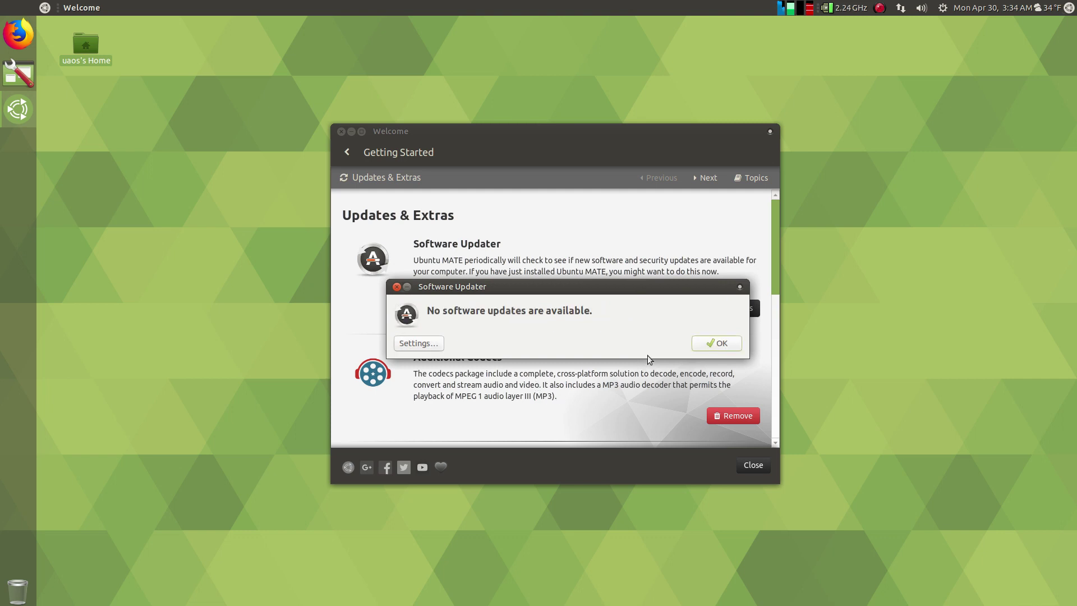
click(705, 345)
scroll(703, 344, down, 3)
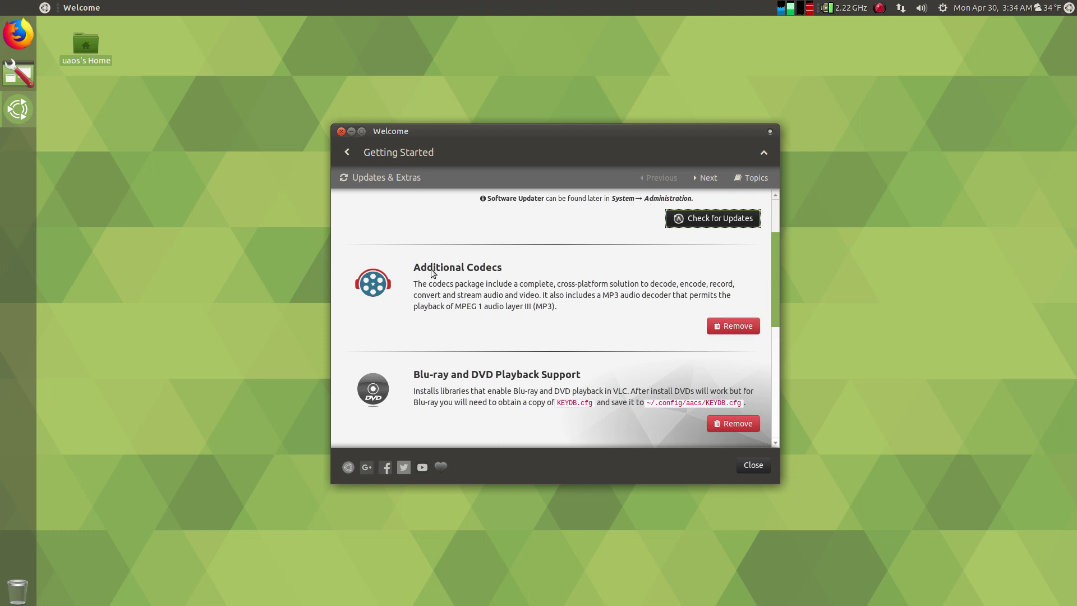
scroll(533, 297, down, 5)
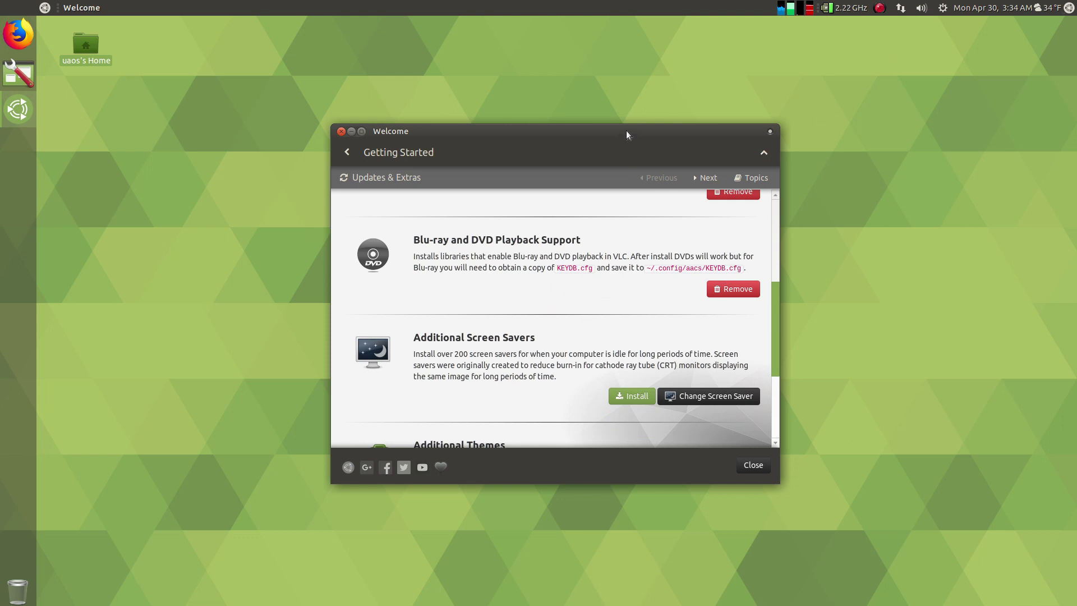
- Enter the command sudo apt install simplescreenrecorder in a new MATE Terminal, without running it, and close the terminal
click(45, 7)
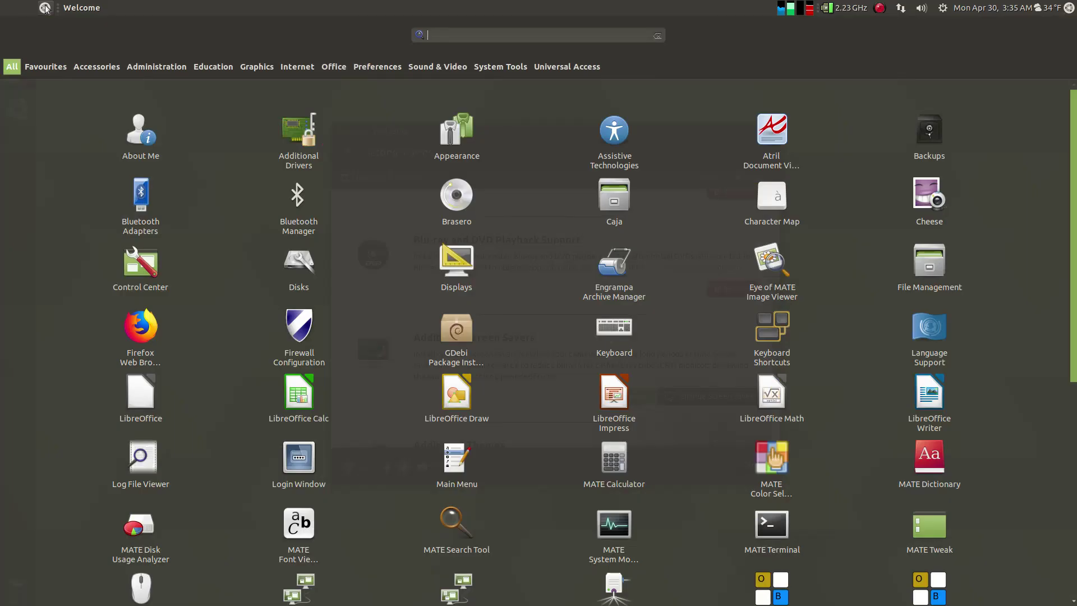
click(167, 68)
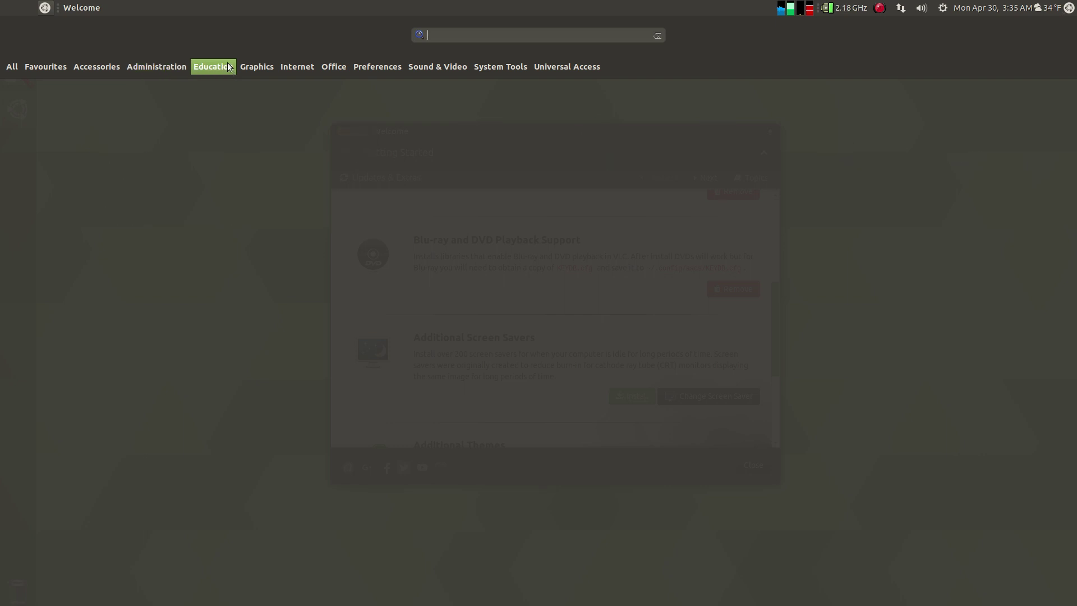
mouse_move(280, 66)
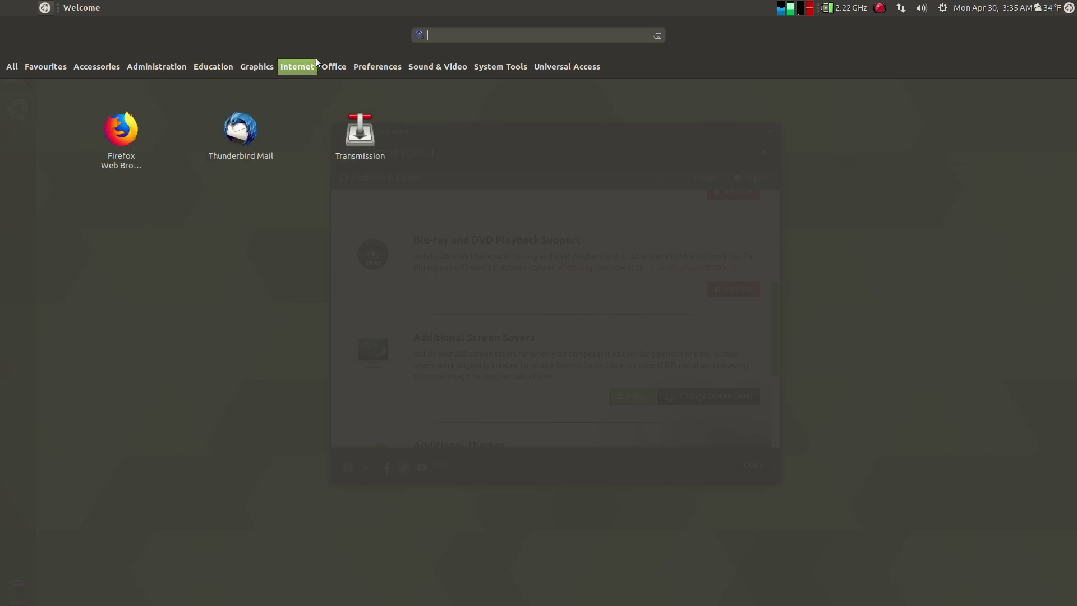
mouse_move(369, 60)
mouse_move(475, 64)
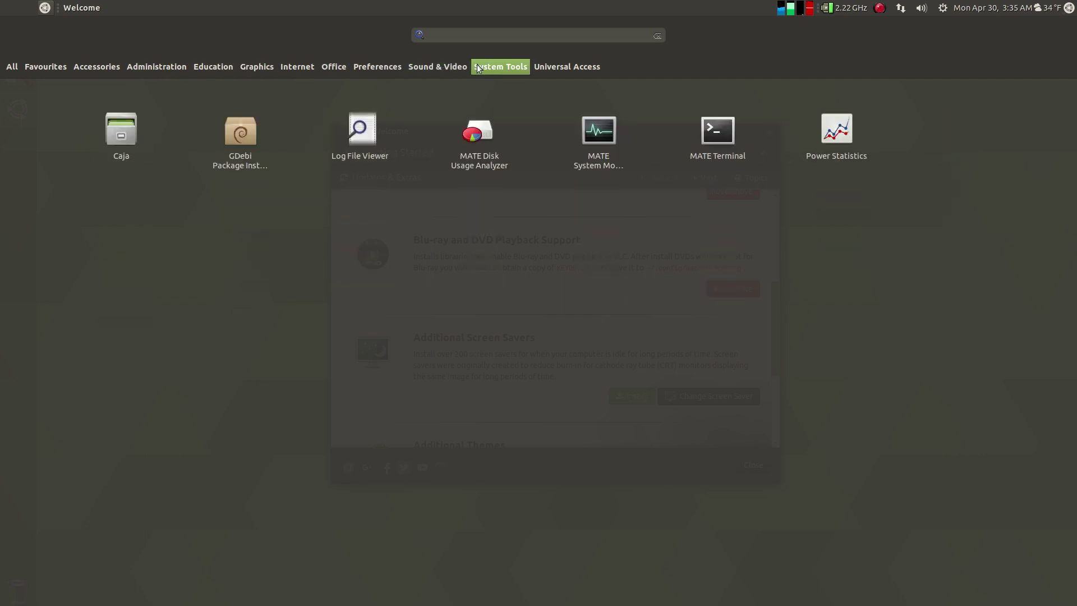
click(703, 139)
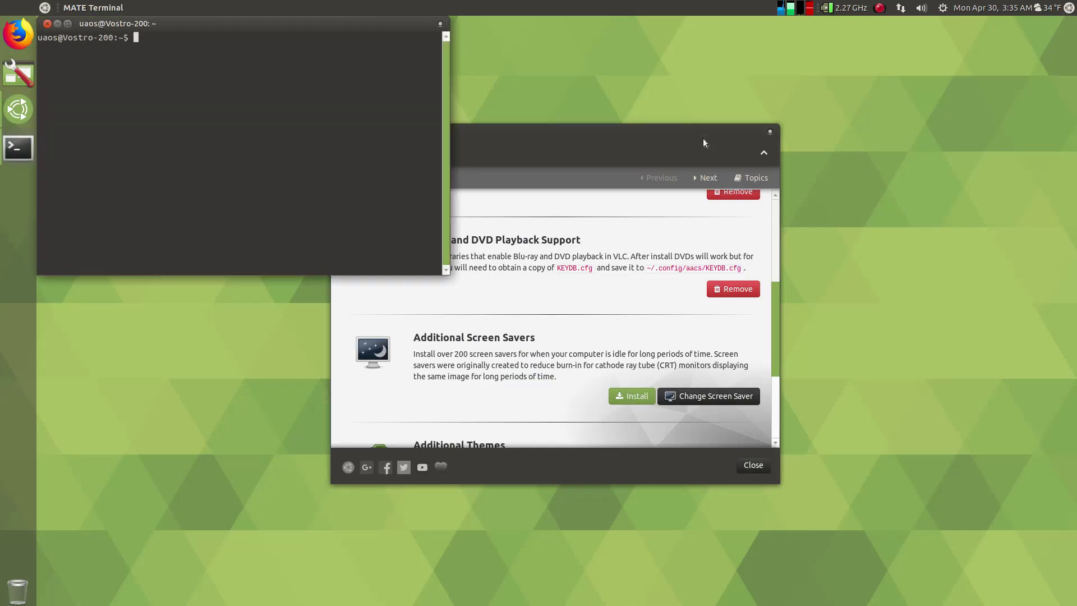
text(sudo apt install simplescreenrecorder)
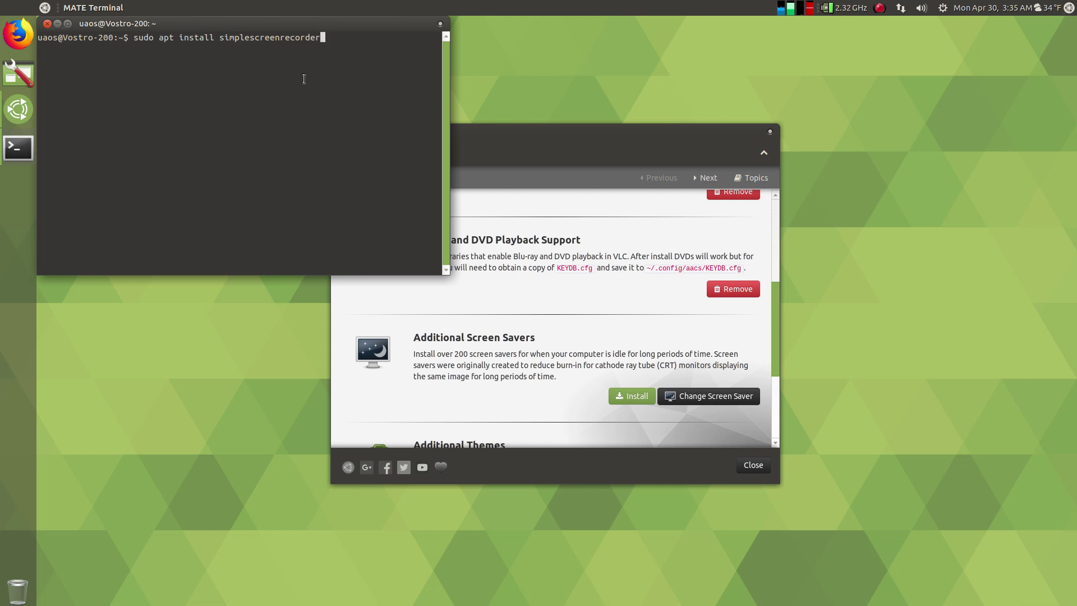
click(47, 23)
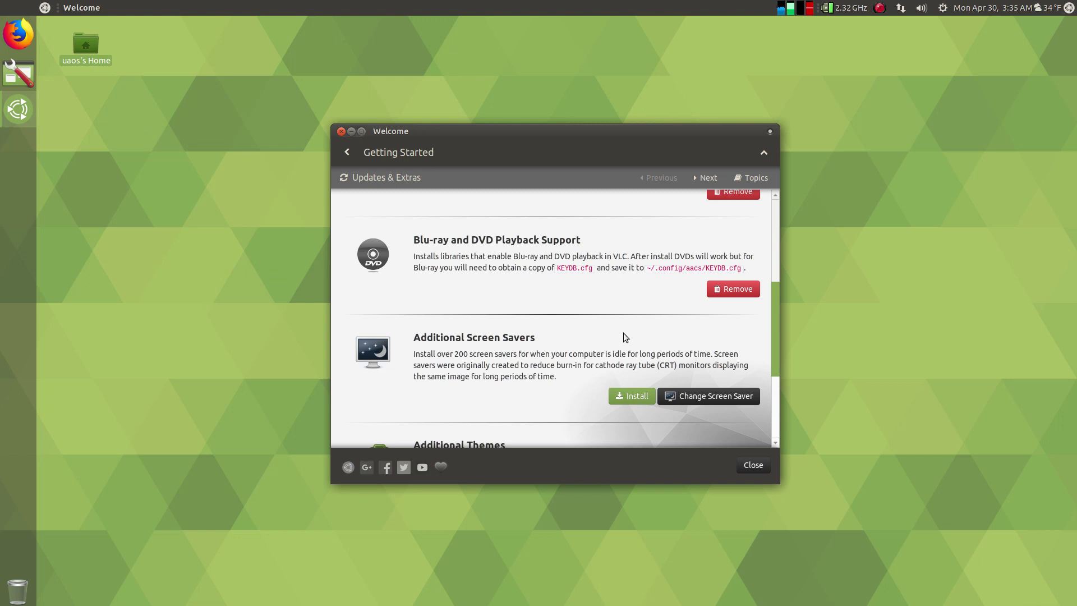
- Try to install the Additional Screen Savers from Updates & Extras, authenticating with the account password
scroll(625, 337, down, 5)
scroll(625, 337, up, 2)
scroll(625, 337, down, 2)
scroll(623, 333, down, 2)
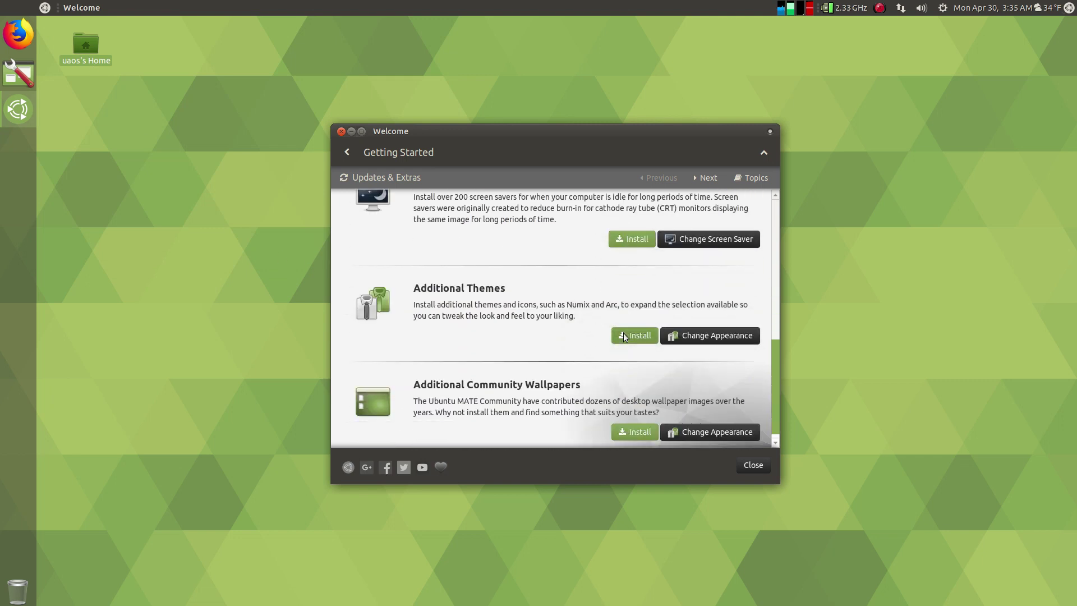
scroll(584, 296, up, 1)
click(626, 271)
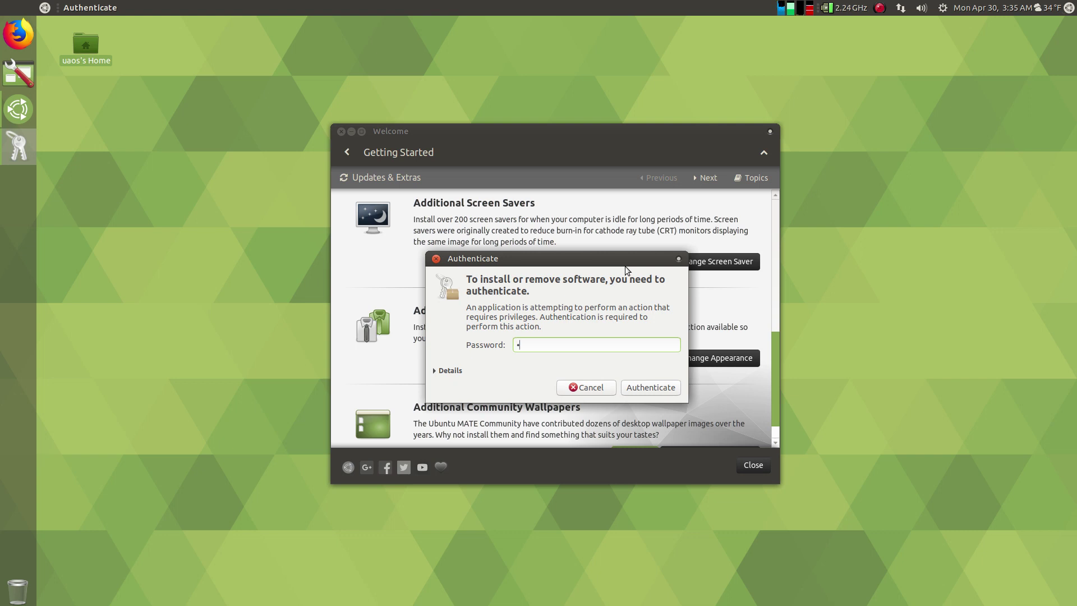
text(***********)
key(Return)
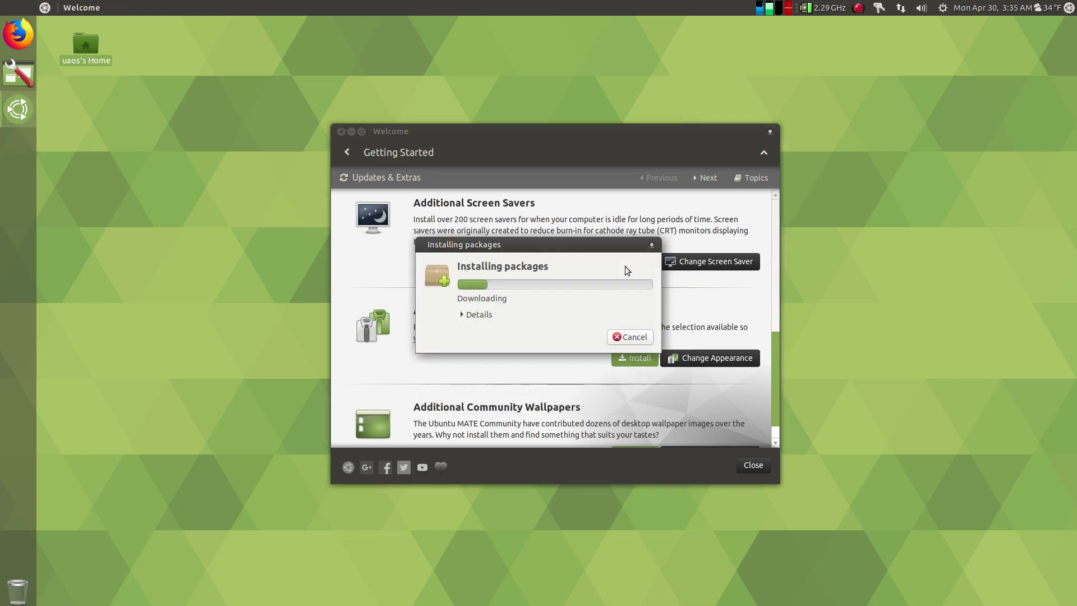
- Expand the details of the package installation, move its window aside and close the resulting error dialog
click(463, 316)
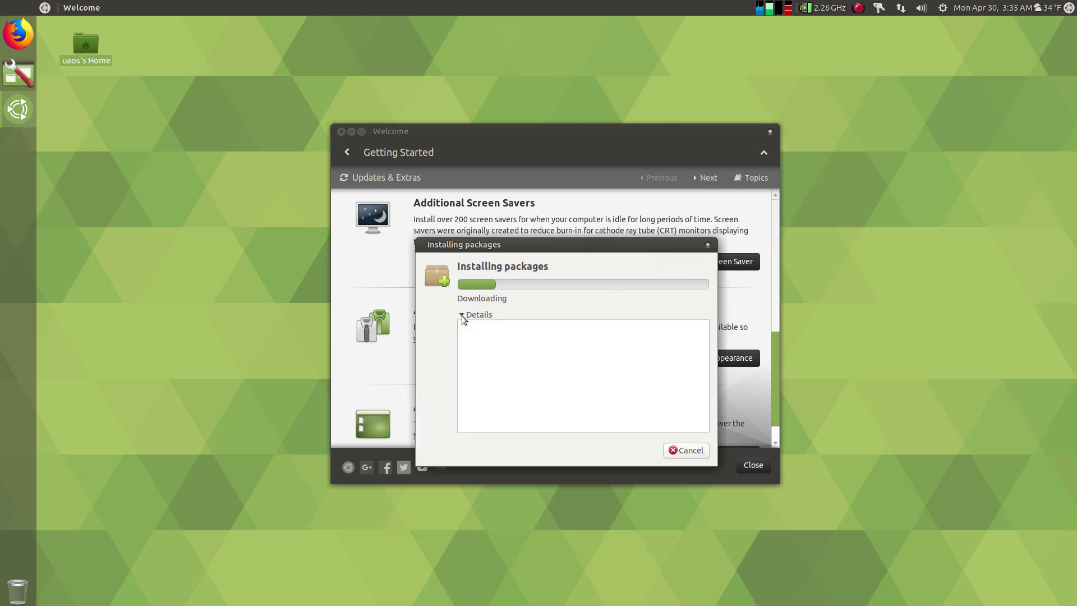
drag(509, 243, 756, 202)
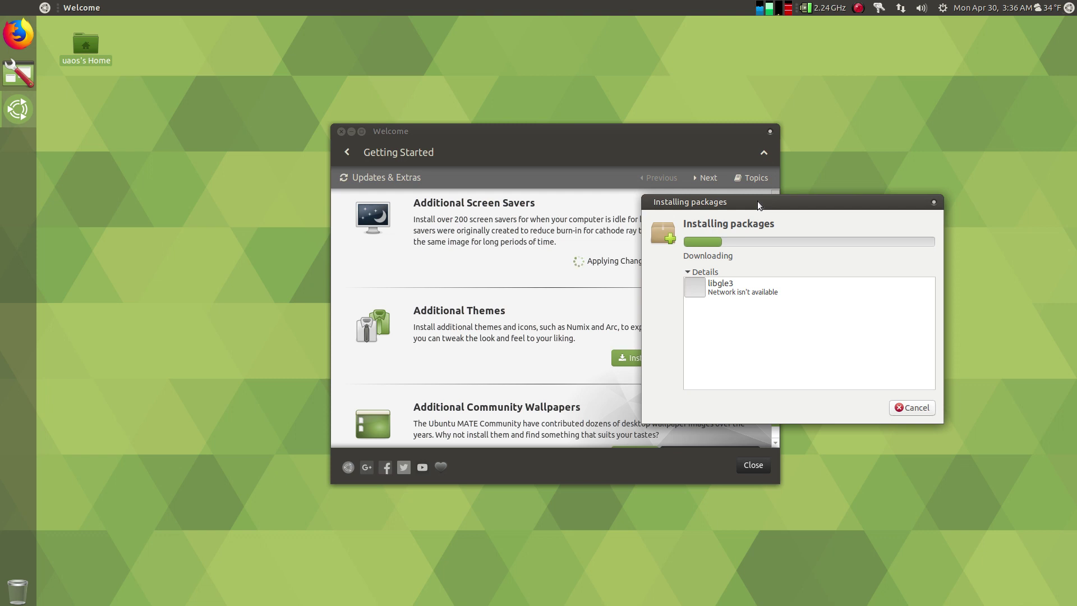
drag(758, 205, 528, 209)
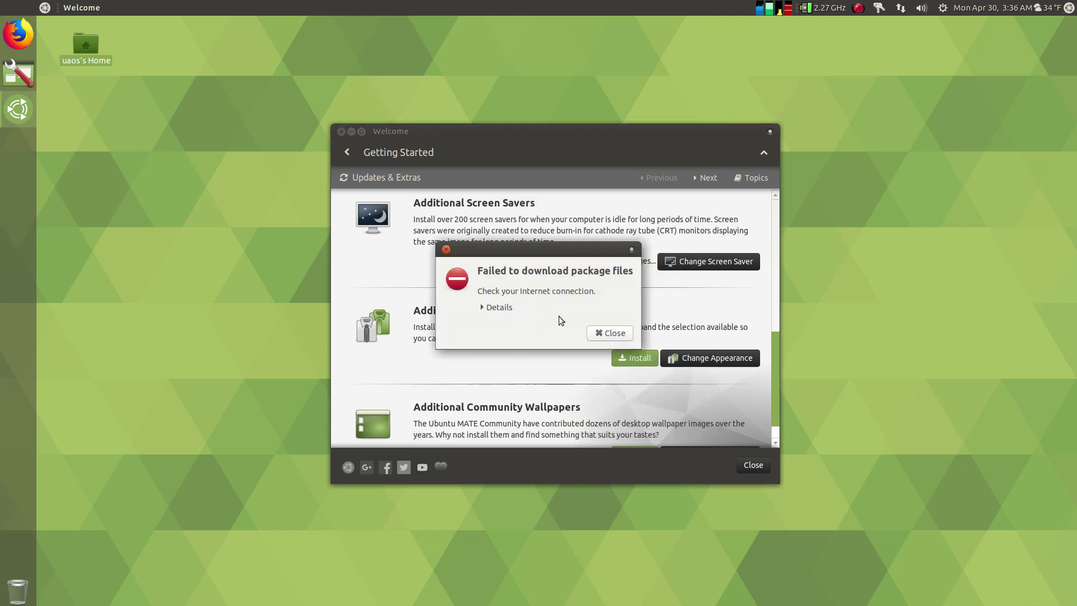
click(608, 333)
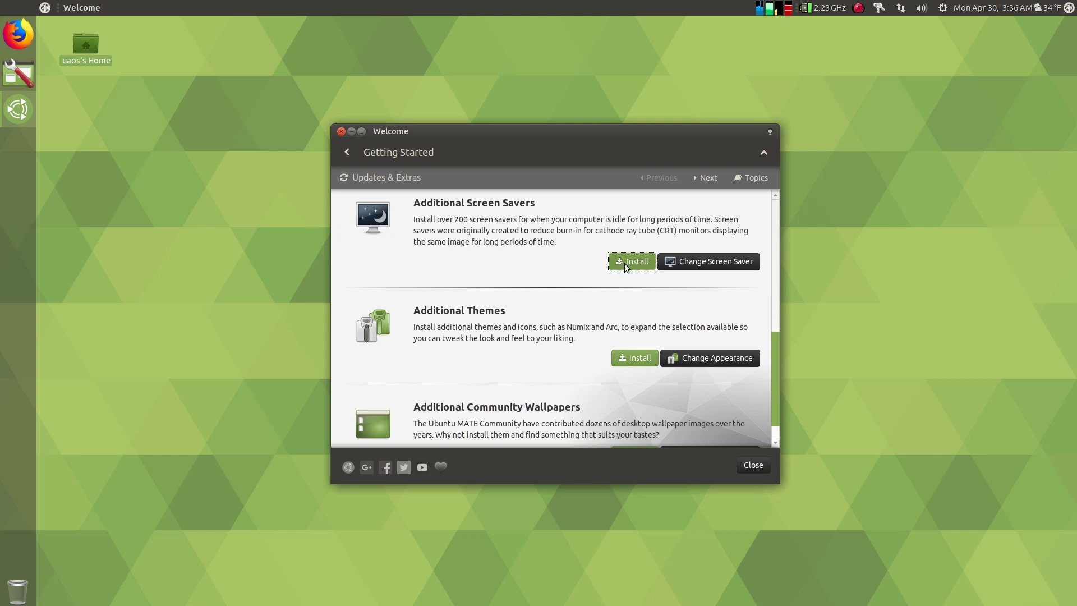
- Retry installing the Additional Screen Savers and return to the Welcome main menu once the installation finishes
scroll(627, 288, down, 1)
scroll(627, 284, up, 3)
scroll(627, 284, down, 3)
scroll(627, 285, up, 7)
scroll(626, 284, down, 4)
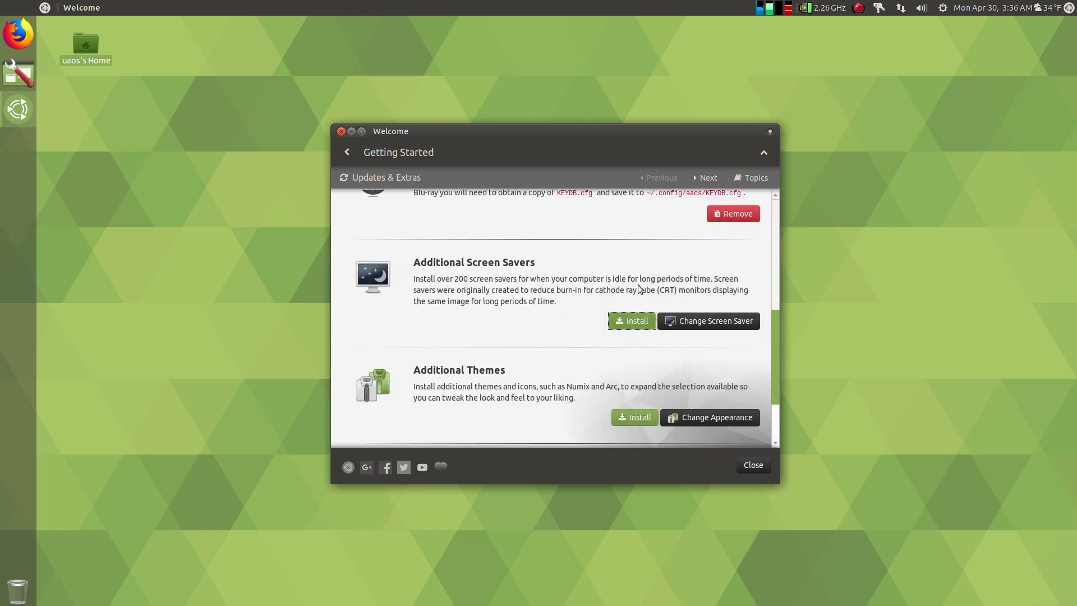
click(633, 323)
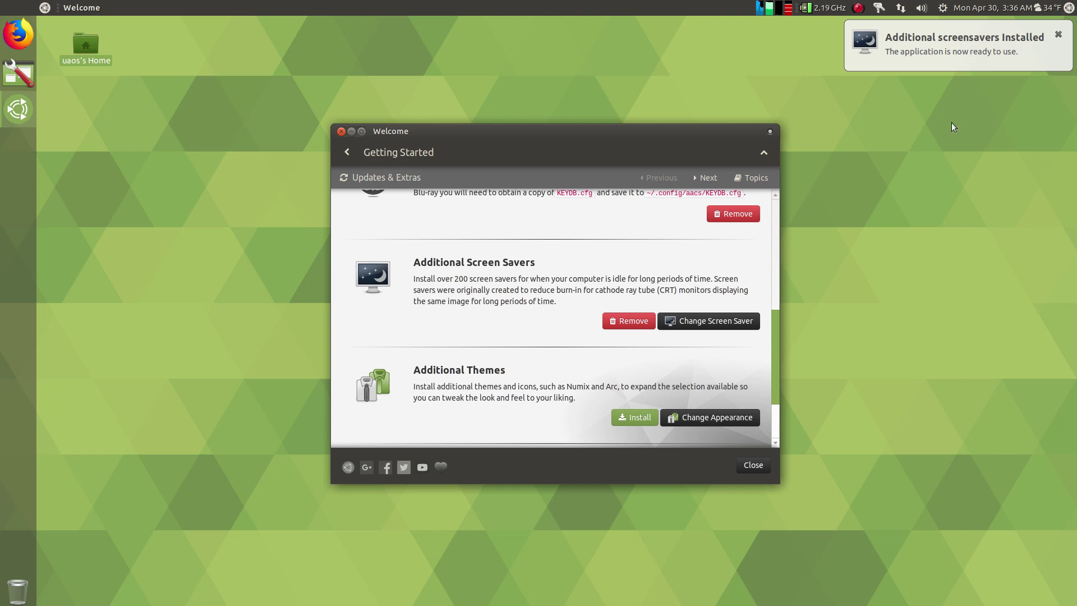
click(349, 152)
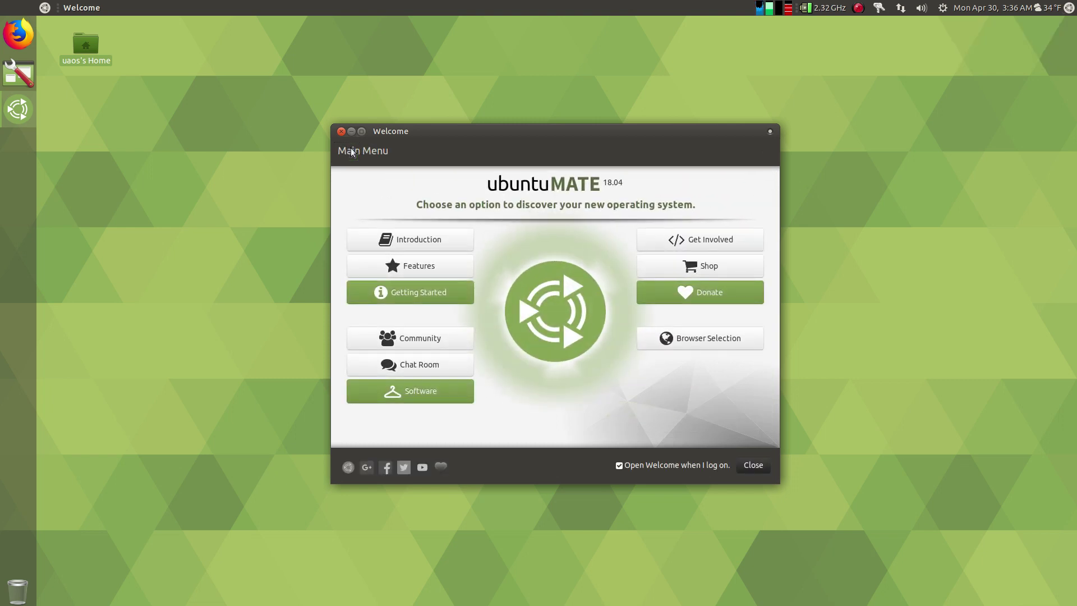
- Read the Graphics section of the Drivers topic in Getting Started, down to its end, and return to the main menu
click(403, 288)
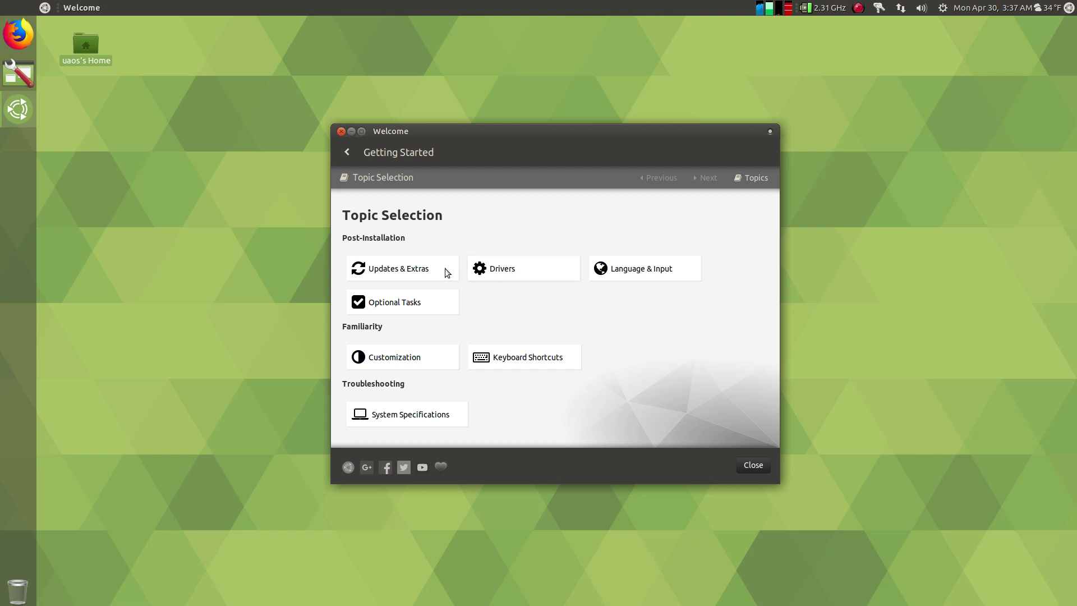
click(530, 262)
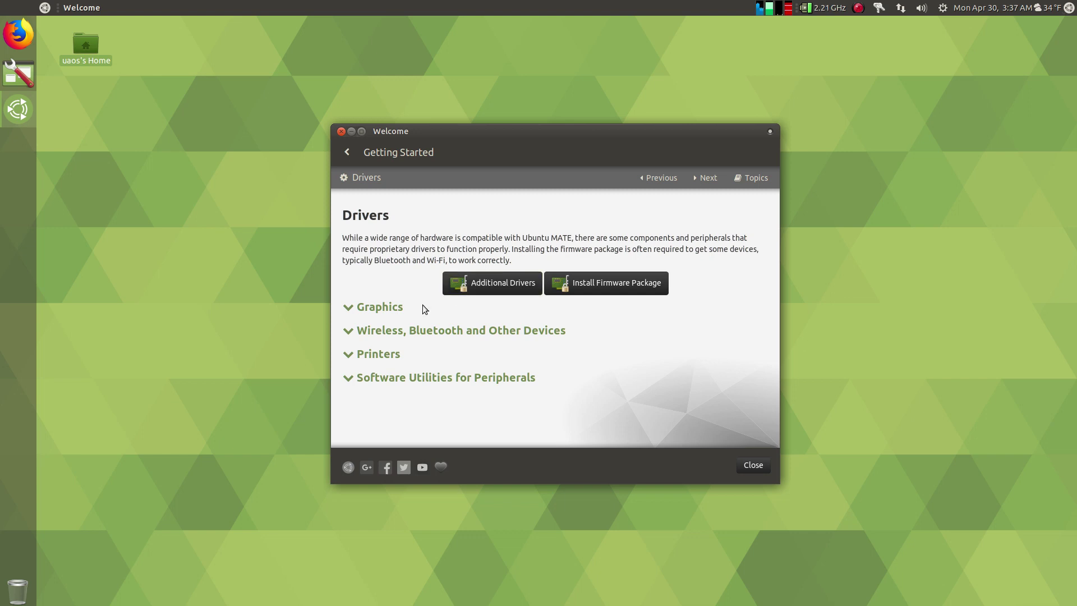
click(351, 310)
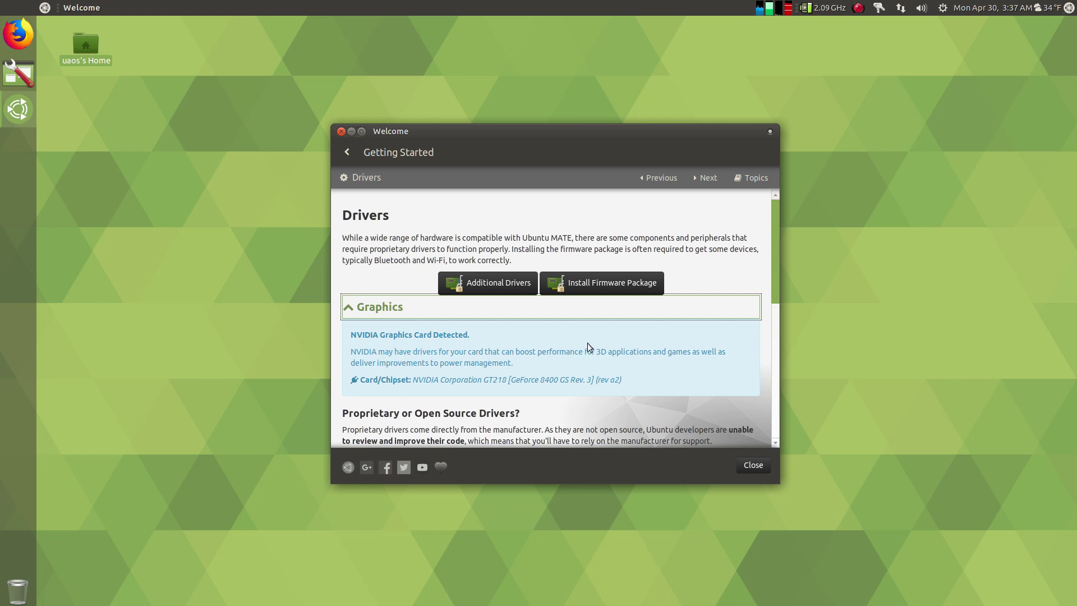
scroll(587, 346, down, 1)
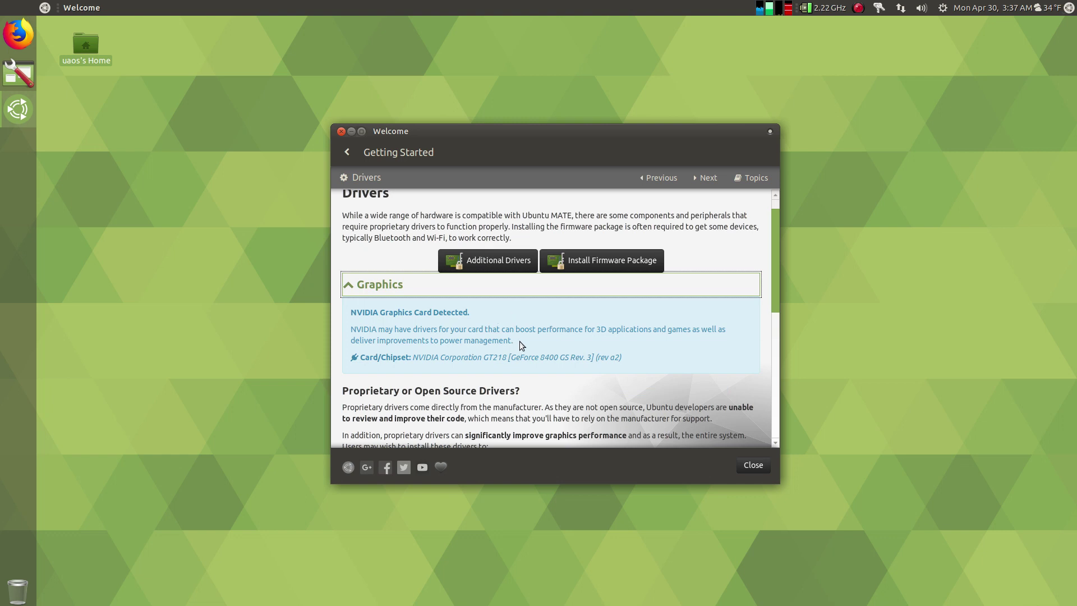
scroll(519, 343, down, 2)
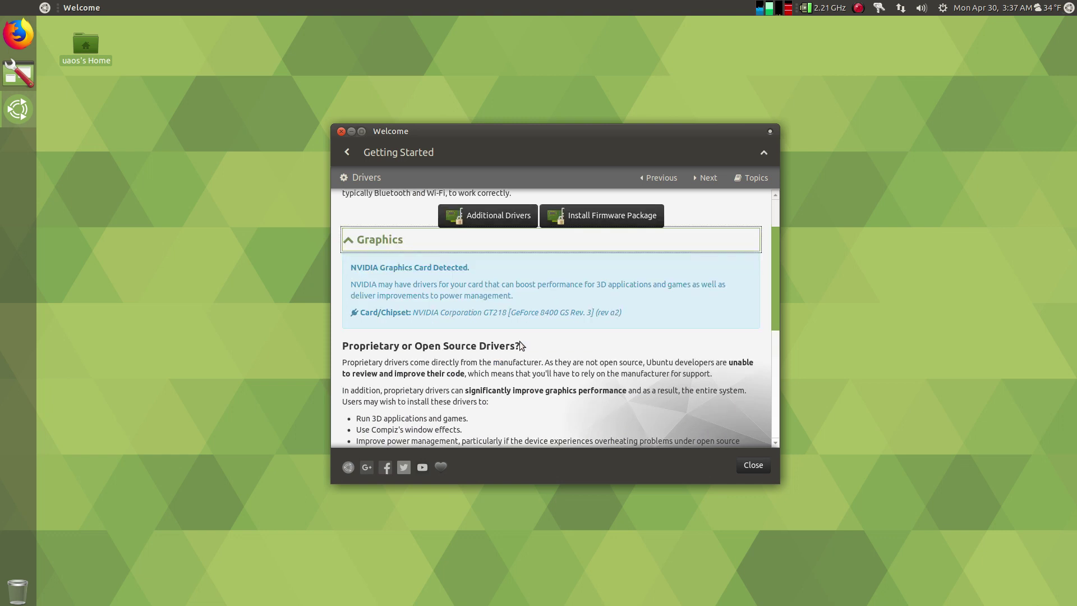
scroll(521, 345, down, 6)
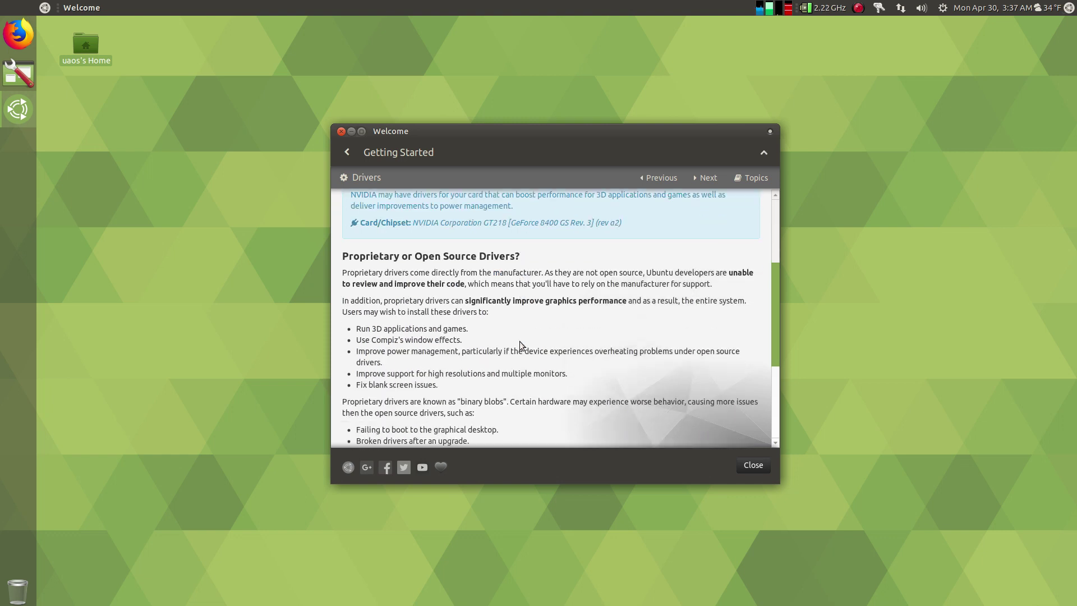
scroll(519, 345, down, 3)
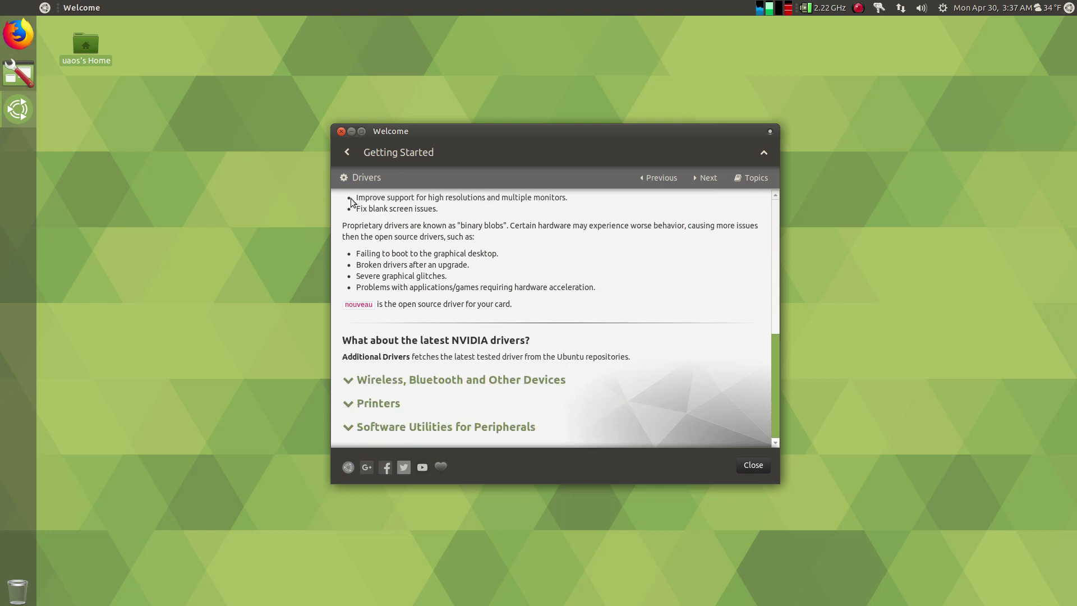
click(347, 153)
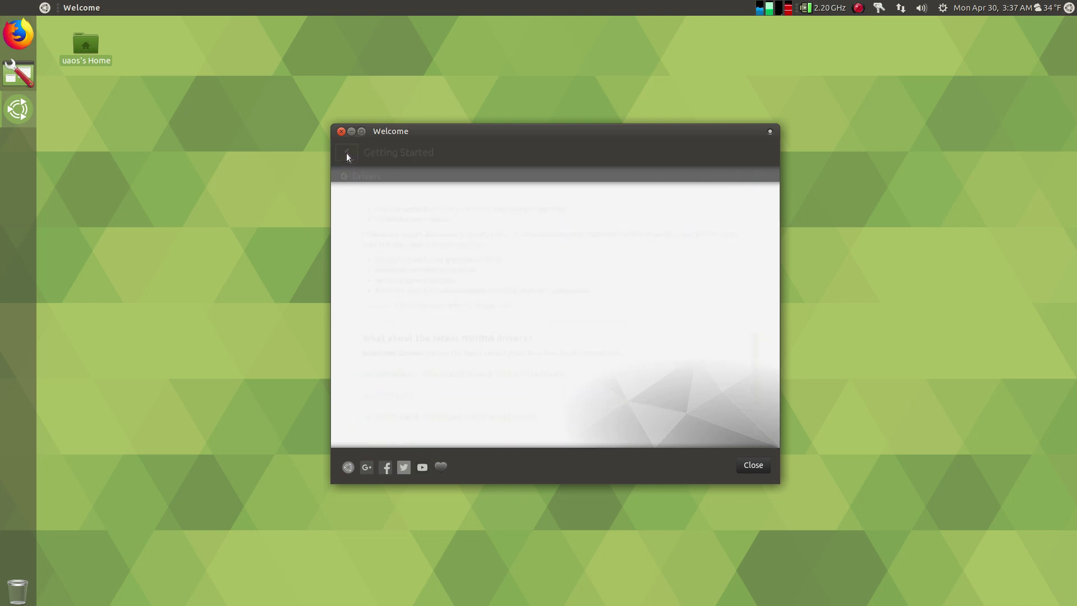
- Review the Backups, Network Shares and Firewall sections of the Optional Tasks topic in Getting Started
click(429, 291)
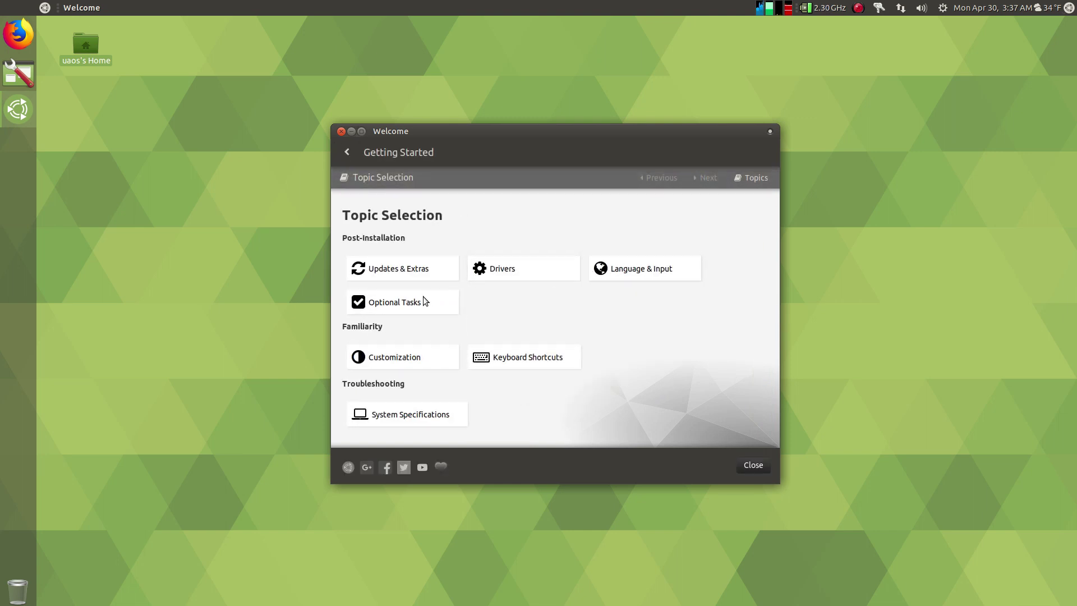
click(416, 304)
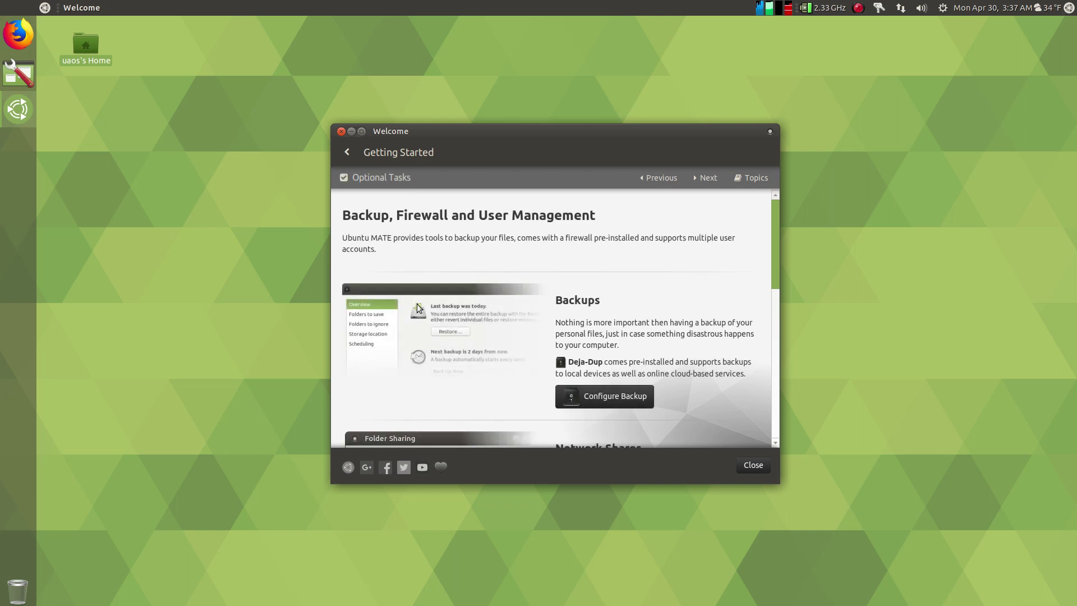
scroll(573, 320, down, 2)
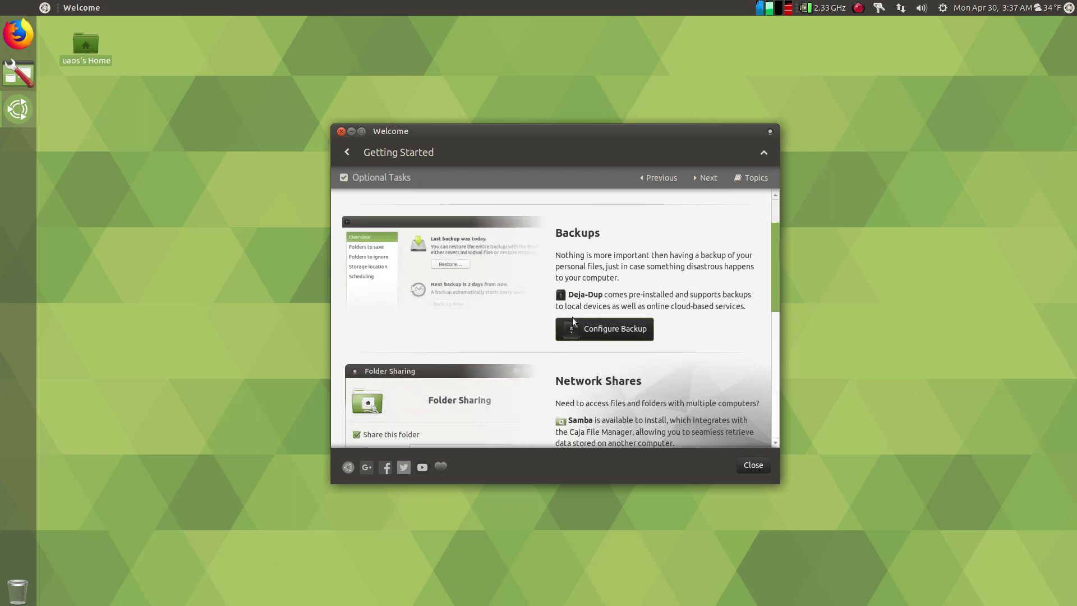
scroll(573, 321, down, 2)
scroll(573, 321, up, 2)
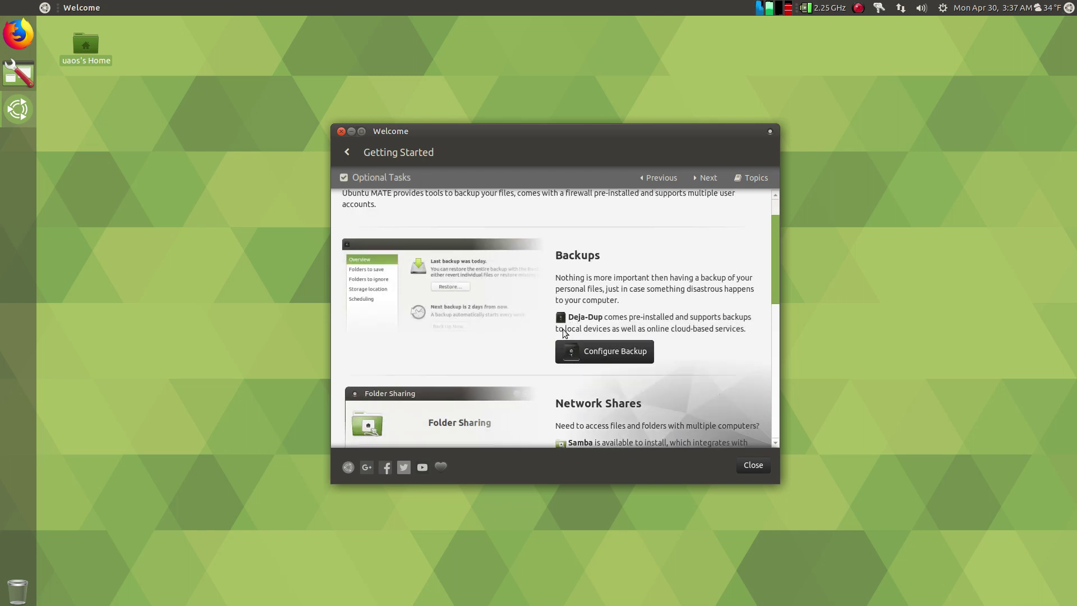
scroll(542, 337, down, 5)
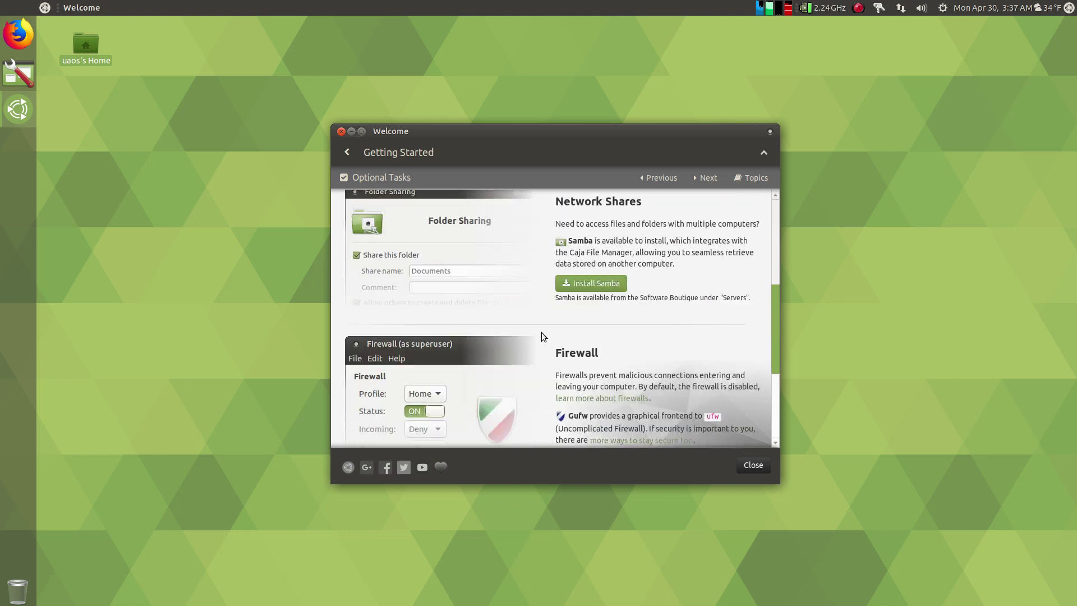
scroll(540, 332, down, 1)
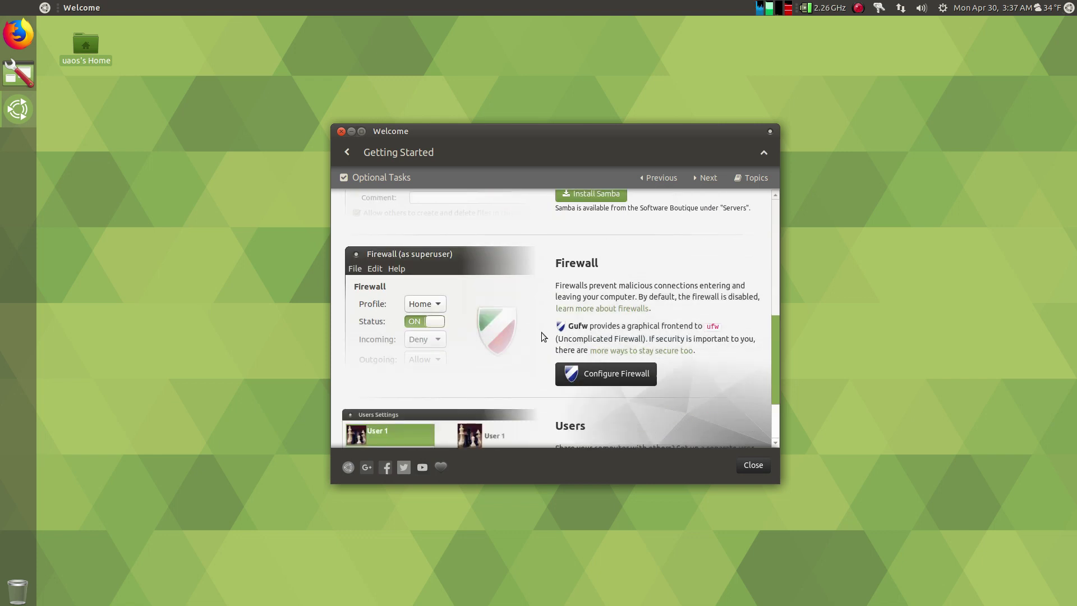
- Open the firewall configuration, authenticating with the account password, switch the Home profile's firewall status on and close the configuration window
click(611, 375)
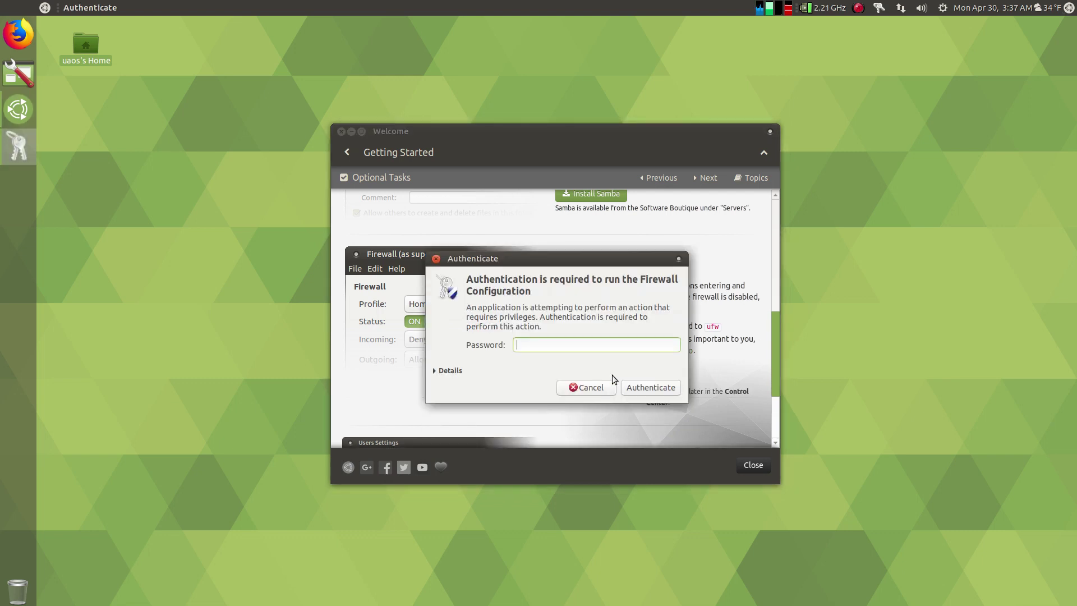
text(•••••••••)
key(Return)
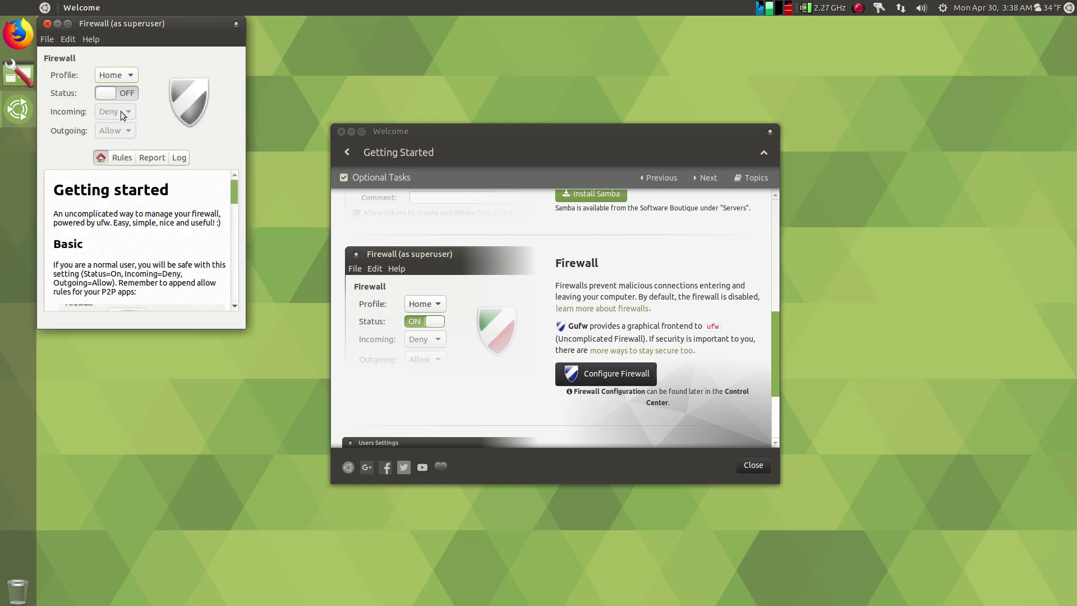
click(129, 94)
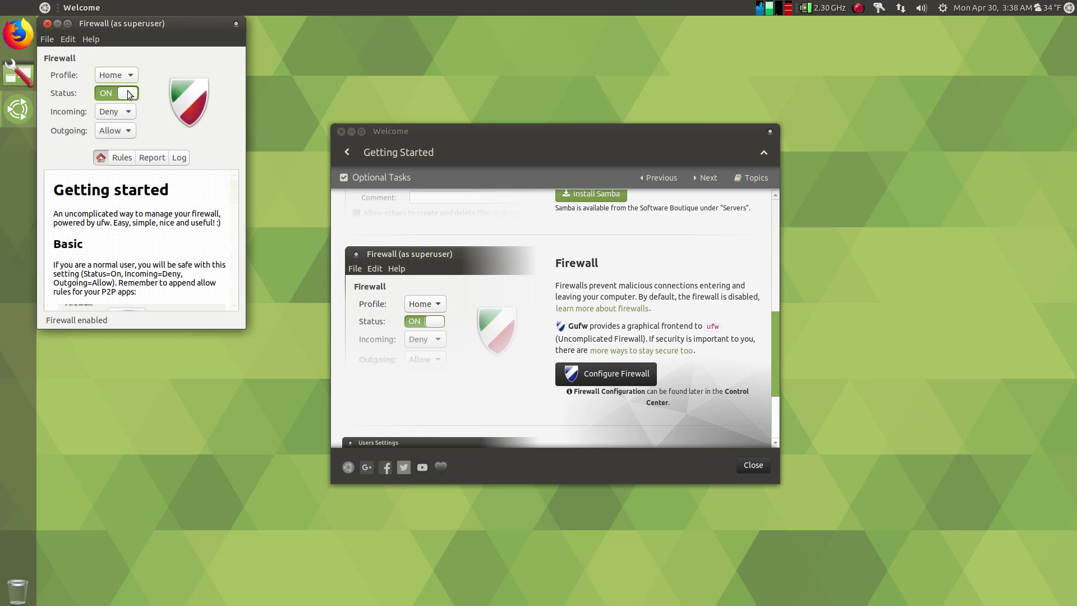
click(47, 25)
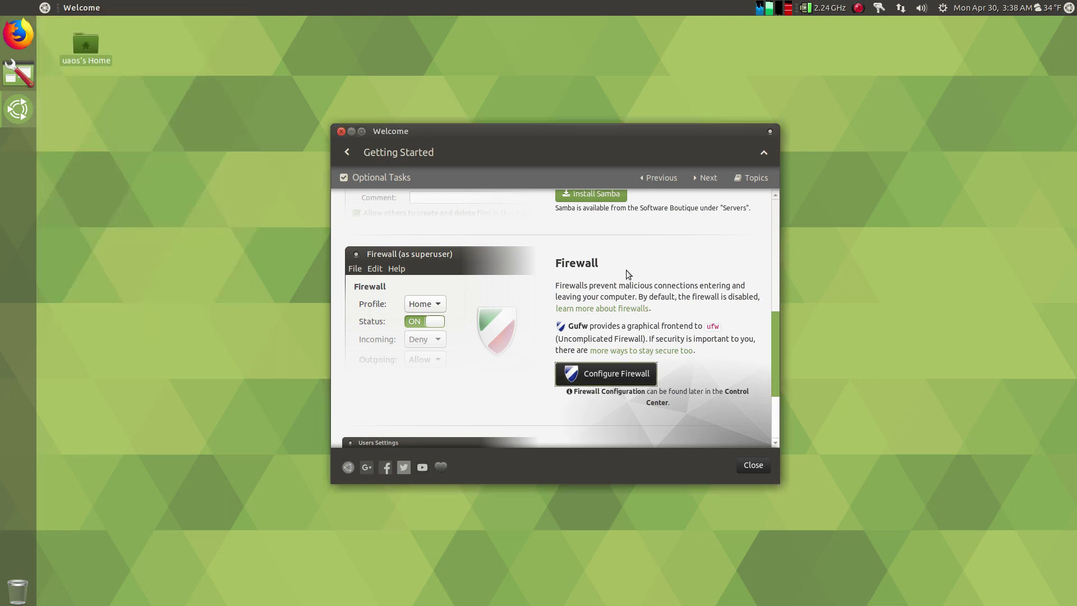
- View the Users section of Optional Tasks and the Community page, ending at the main menu
scroll(626, 270, down, 3)
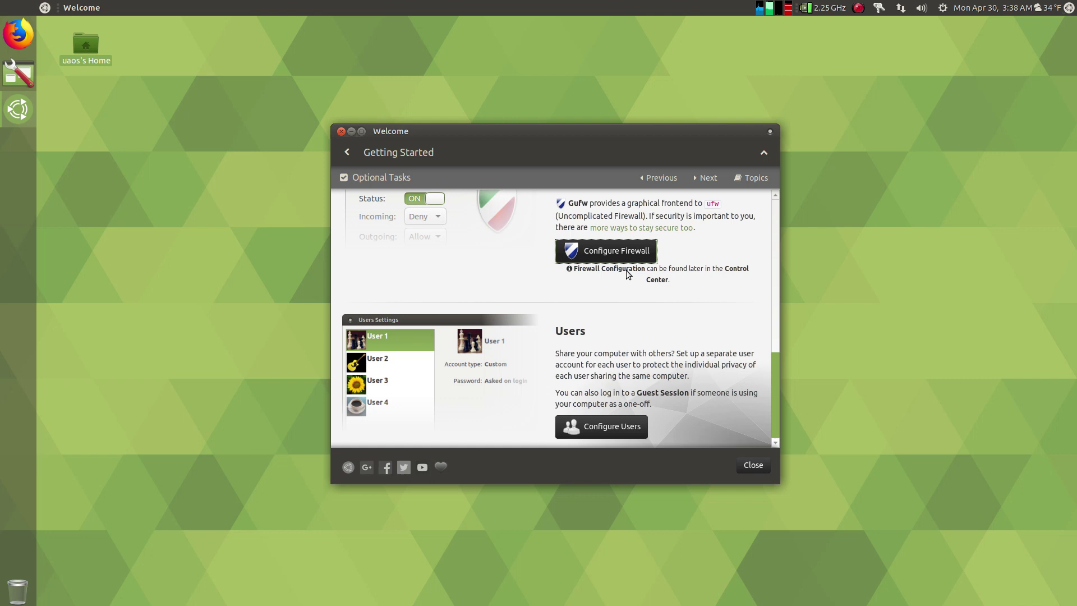
click(341, 153)
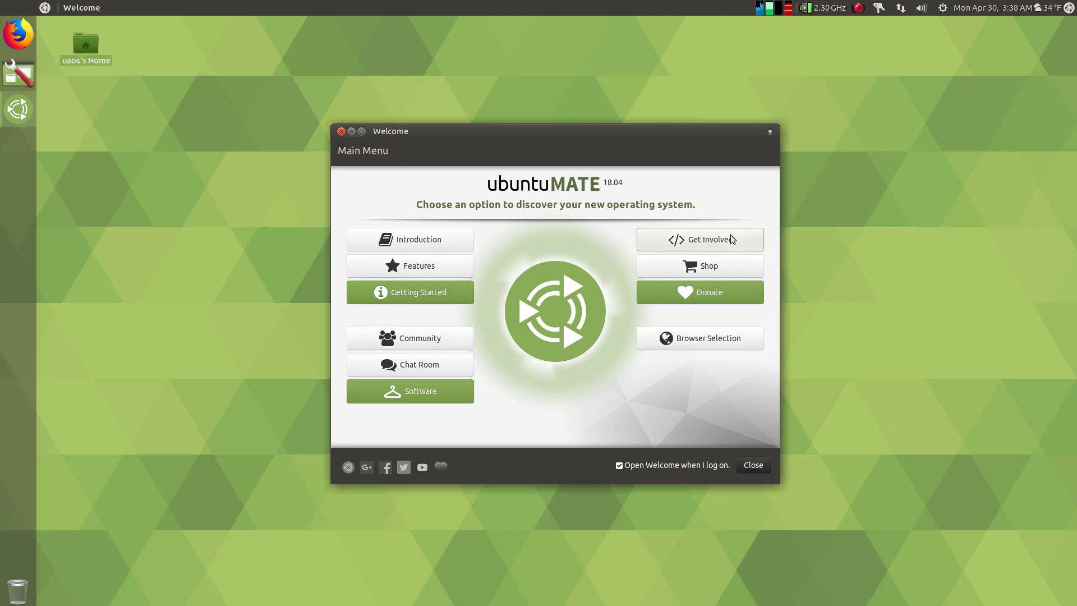
click(423, 343)
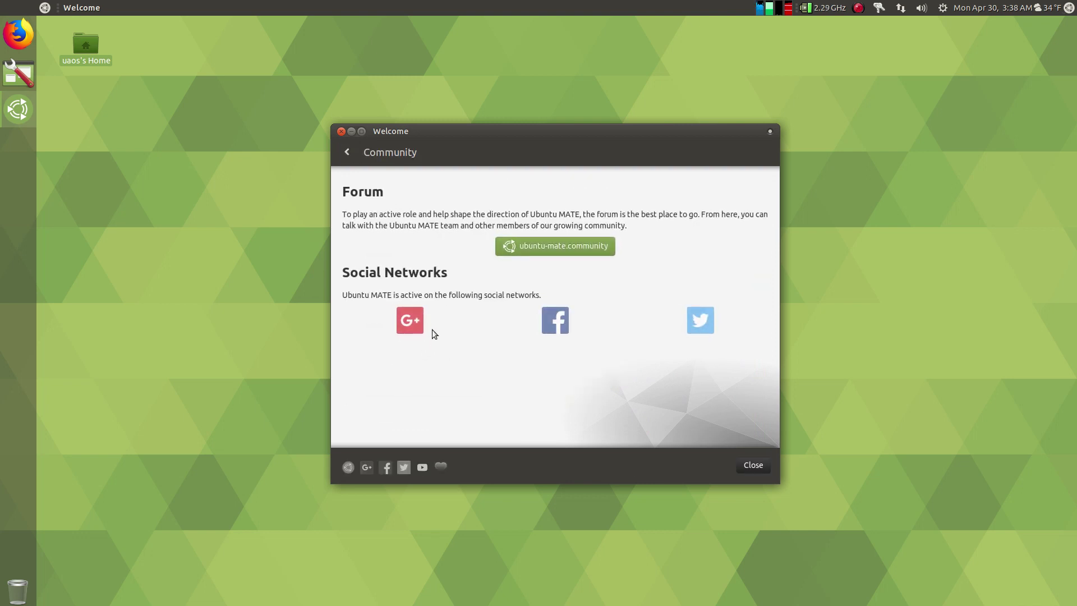
click(348, 152)
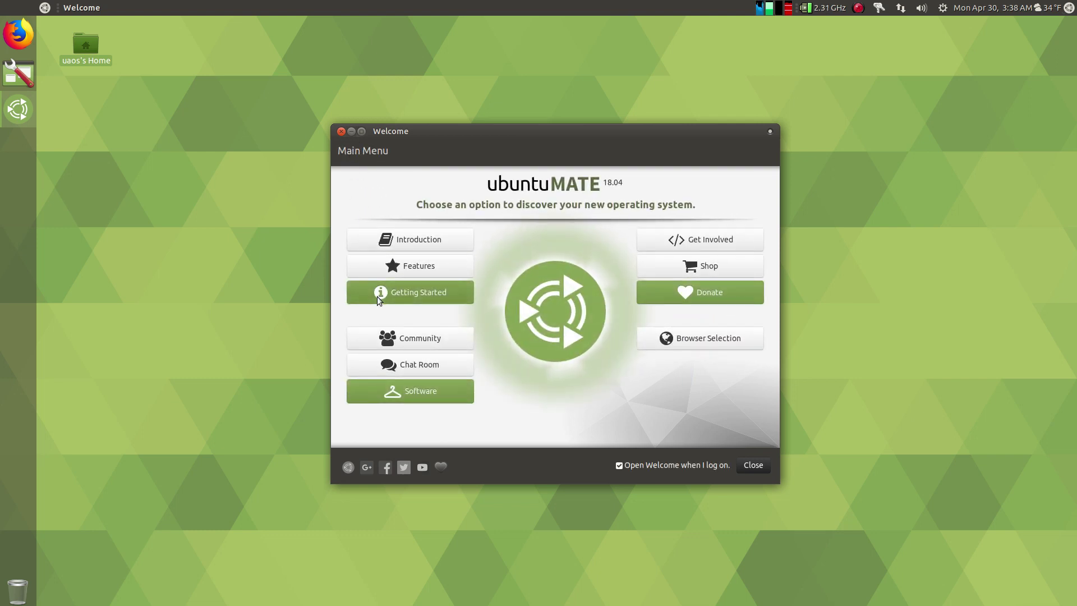
- Queue Etcher for installation from the Accessories category of the Software Boutique
click(421, 388)
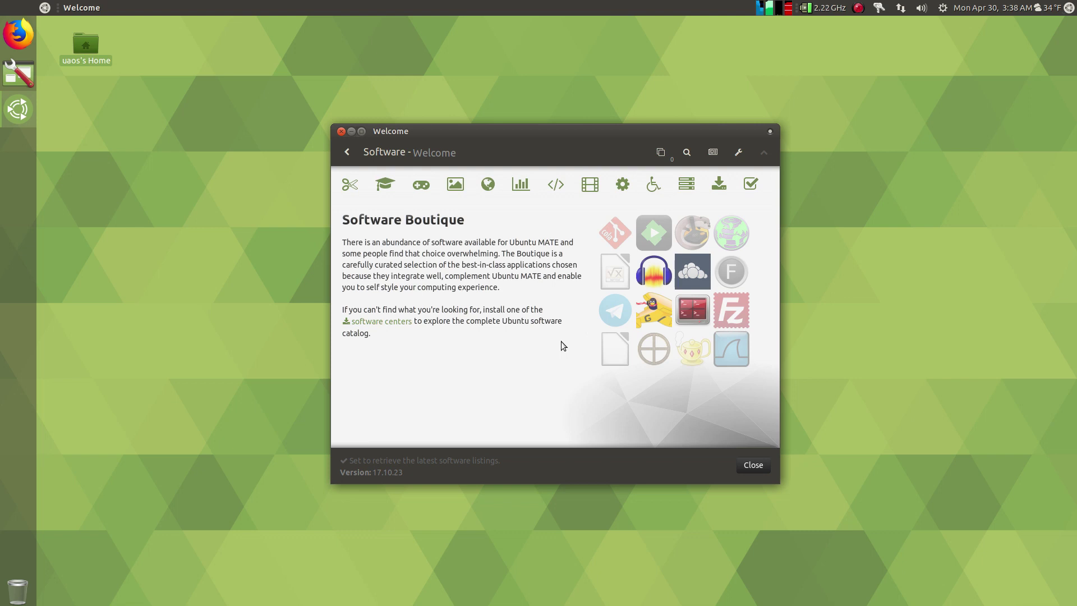
click(347, 185)
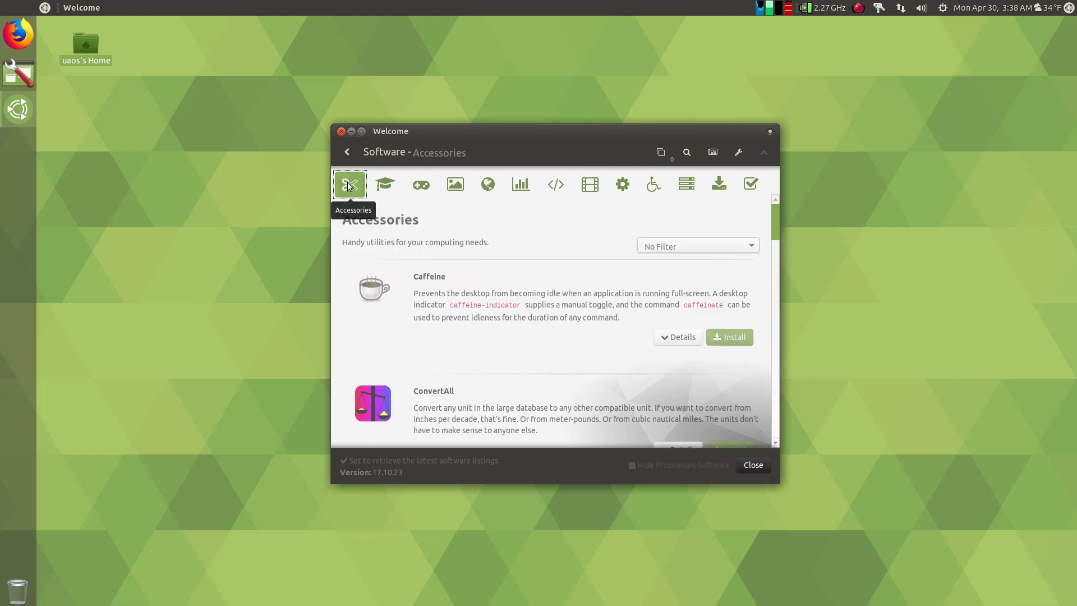
scroll(594, 292, down, 15)
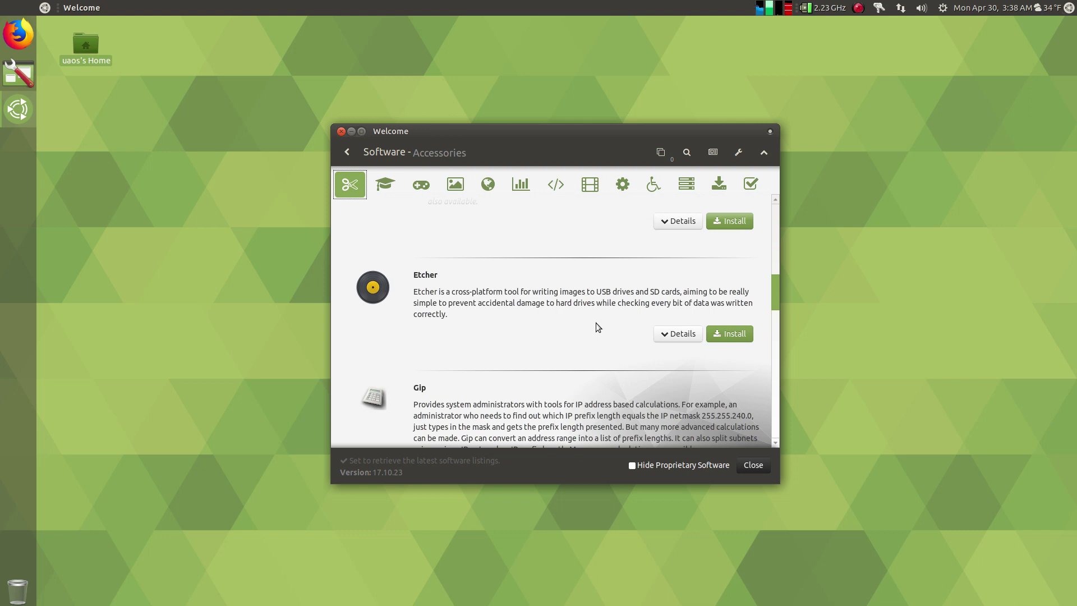
click(738, 332)
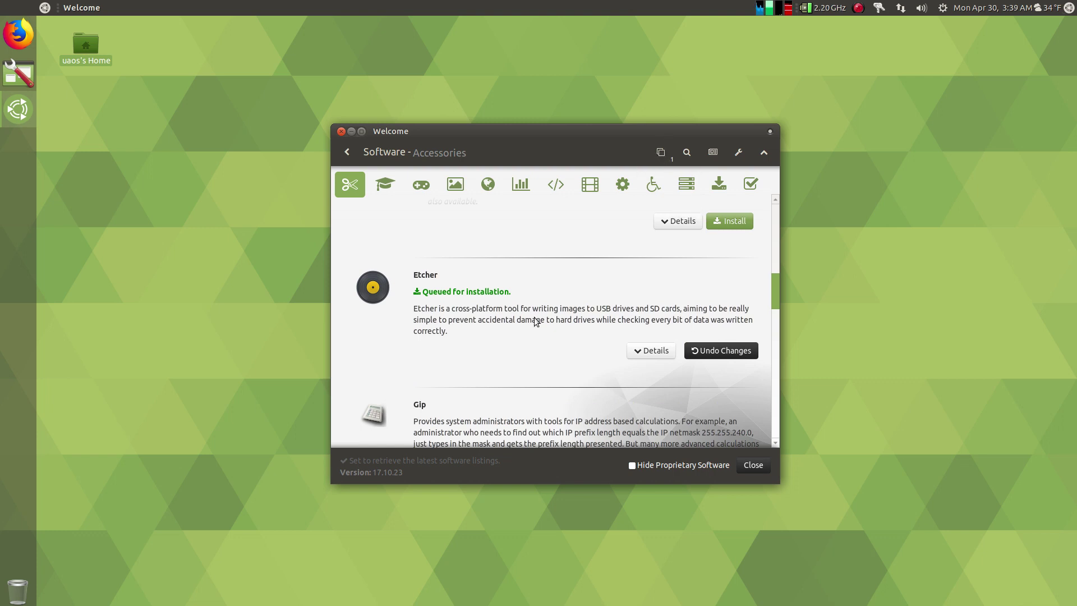
- Queue GParted for installation and look through the remaining Accessories entries
scroll(534, 318, down, 2)
scroll(534, 318, down, 3)
scroll(533, 317, down, 4)
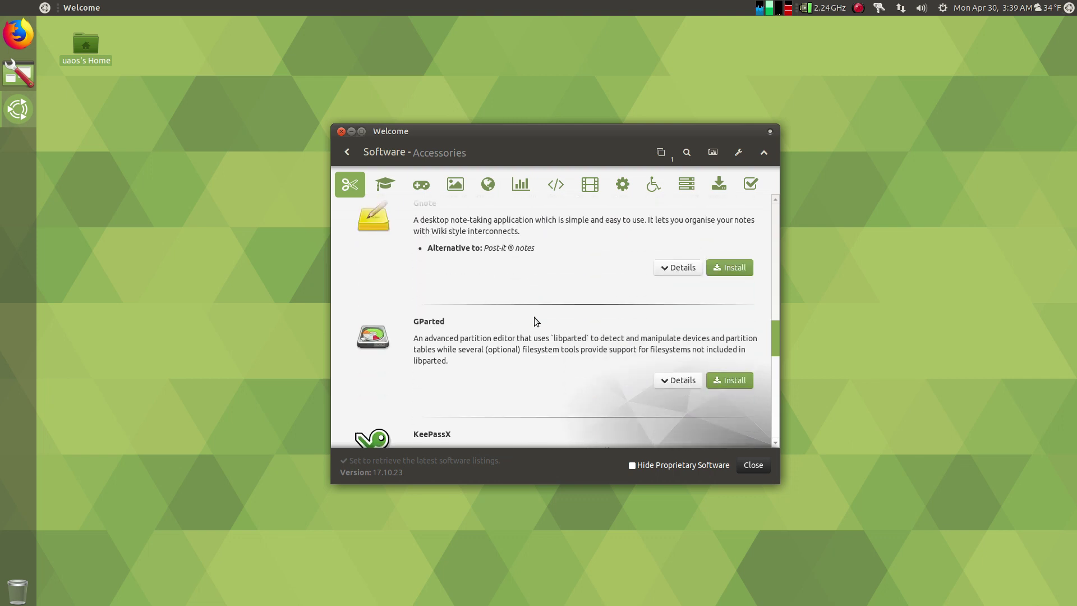
click(728, 268)
scroll(576, 312, down, 3)
scroll(576, 312, down, 1)
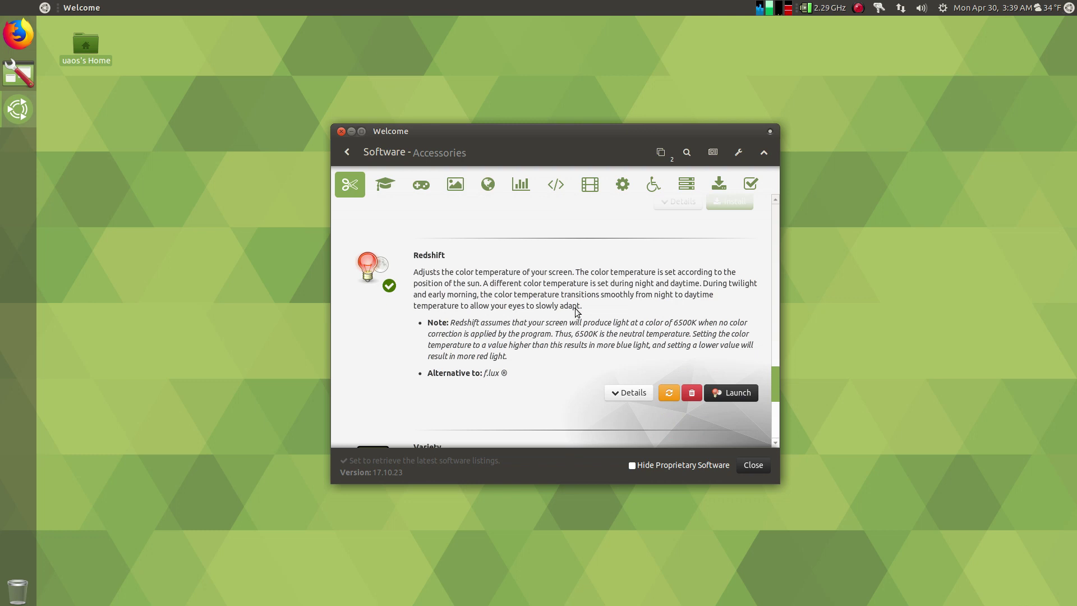
scroll(576, 310, down, 5)
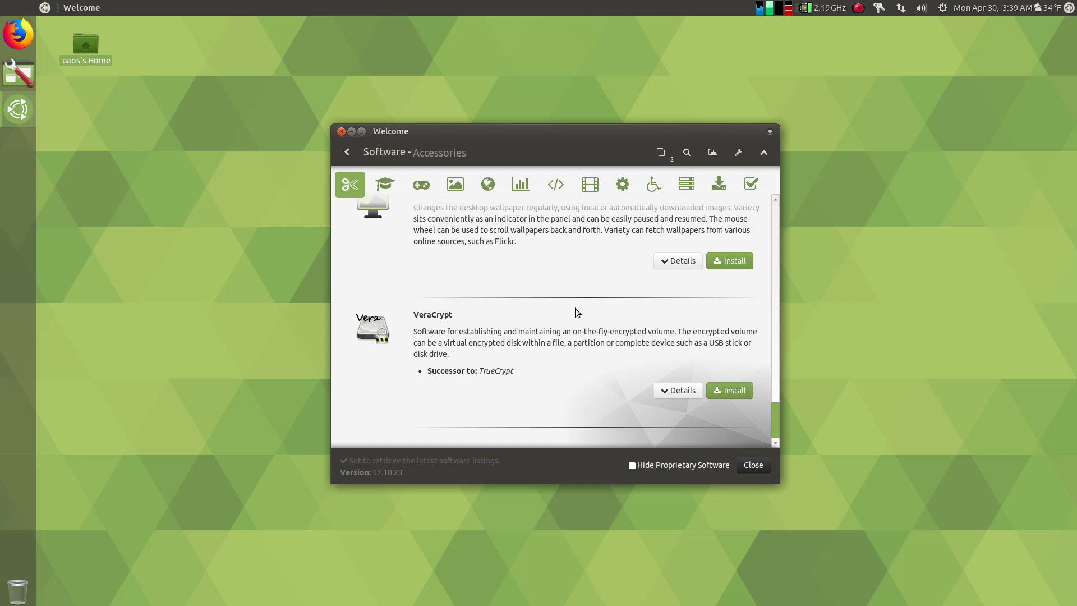
- Queue Adobe Flash Player and Chromium for installation from the Internet category
click(486, 185)
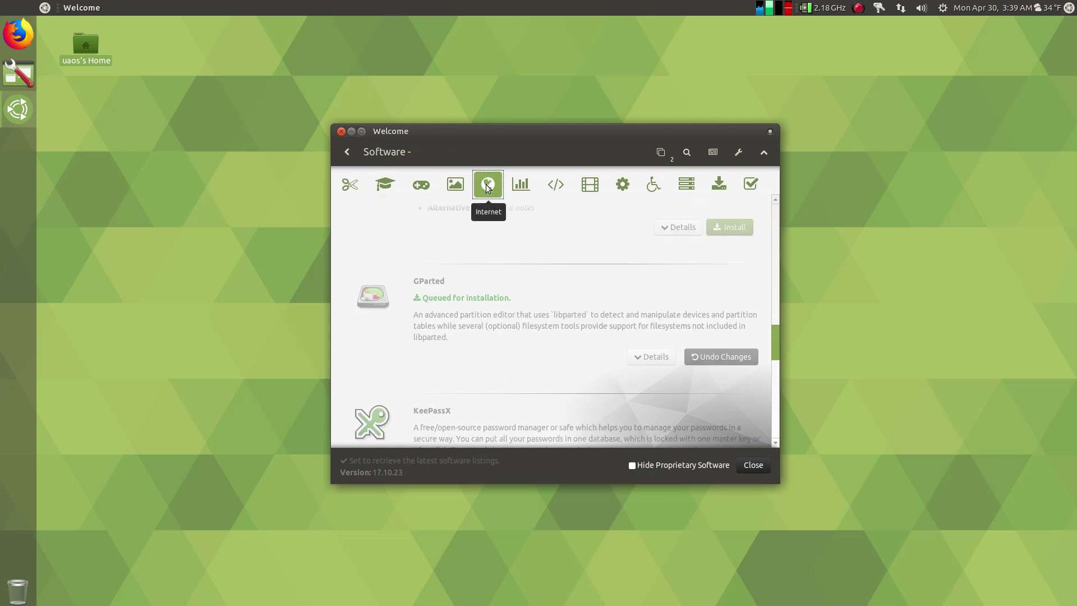
click(731, 336)
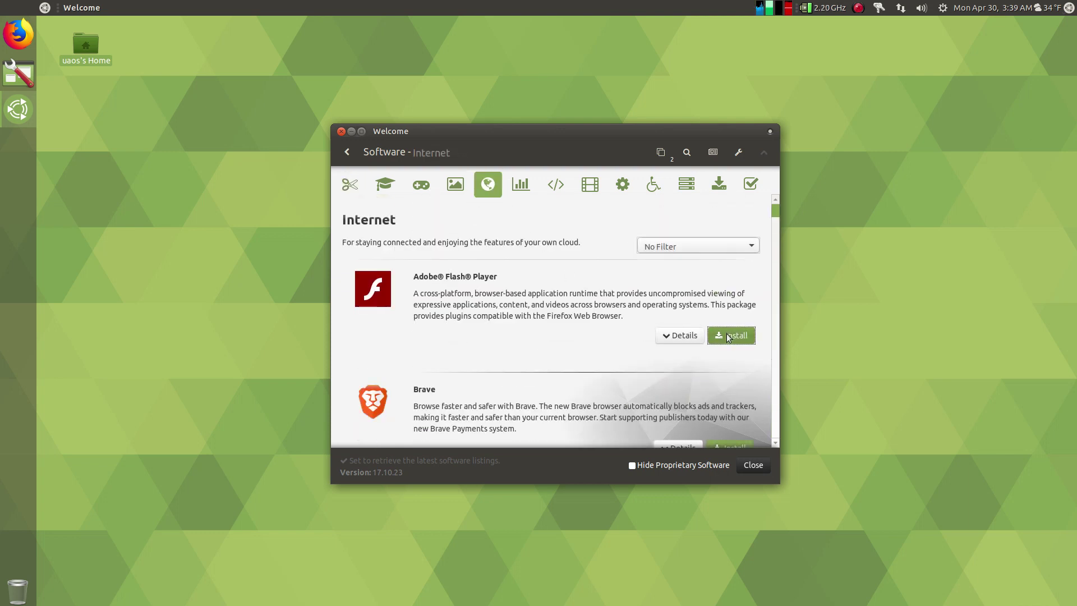
scroll(682, 355, down, 10)
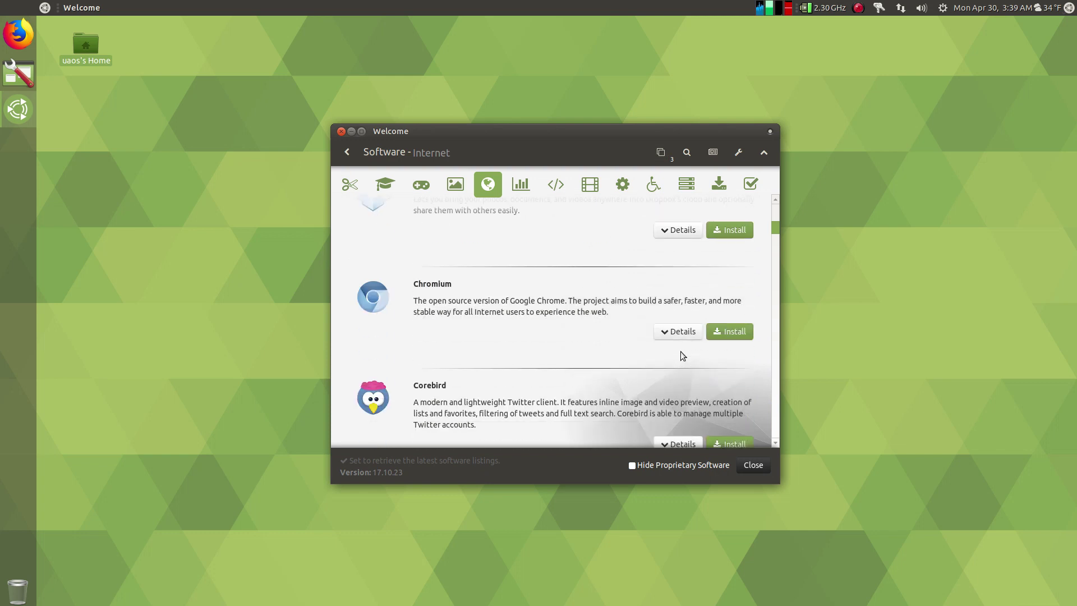
scroll(680, 353, up, 2)
click(729, 286)
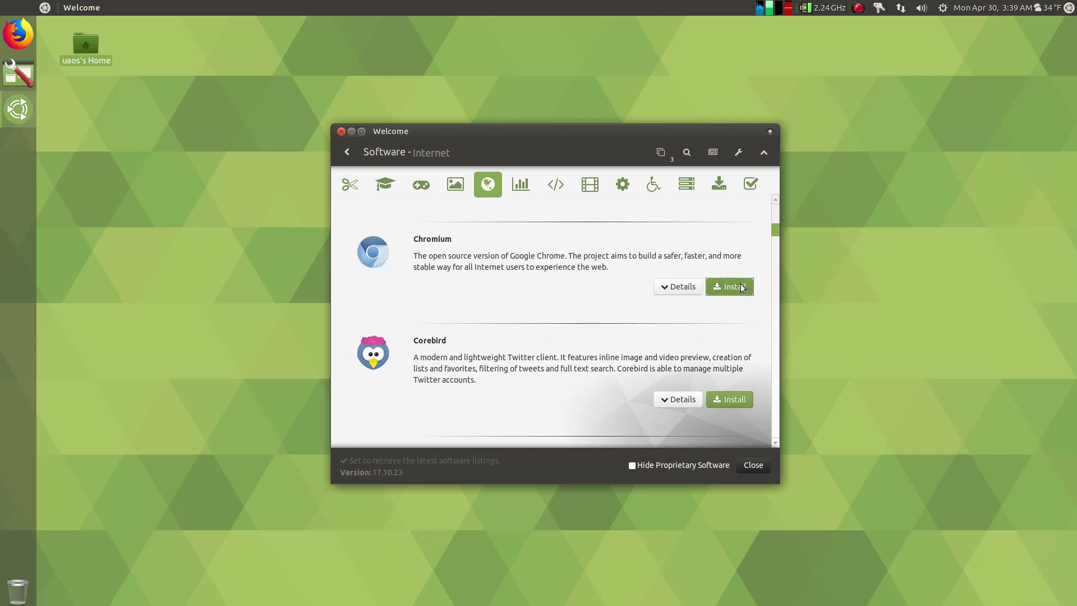
- Queue Google Chrome and Google Earth for installation from the Internet category
scroll(655, 307, down, 5)
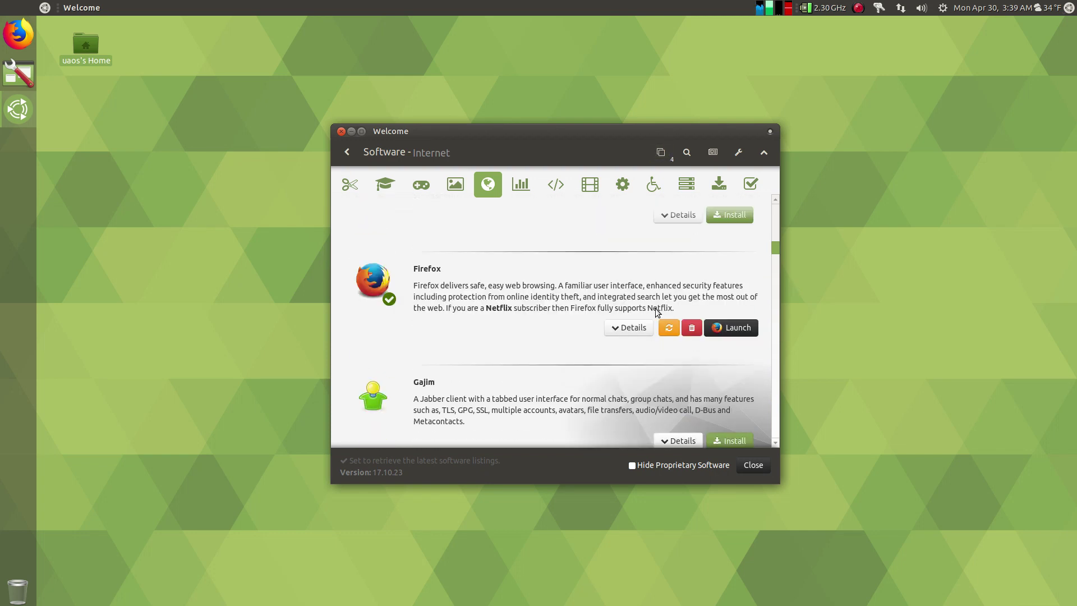
scroll(654, 308, down, 4)
scroll(655, 308, down, 5)
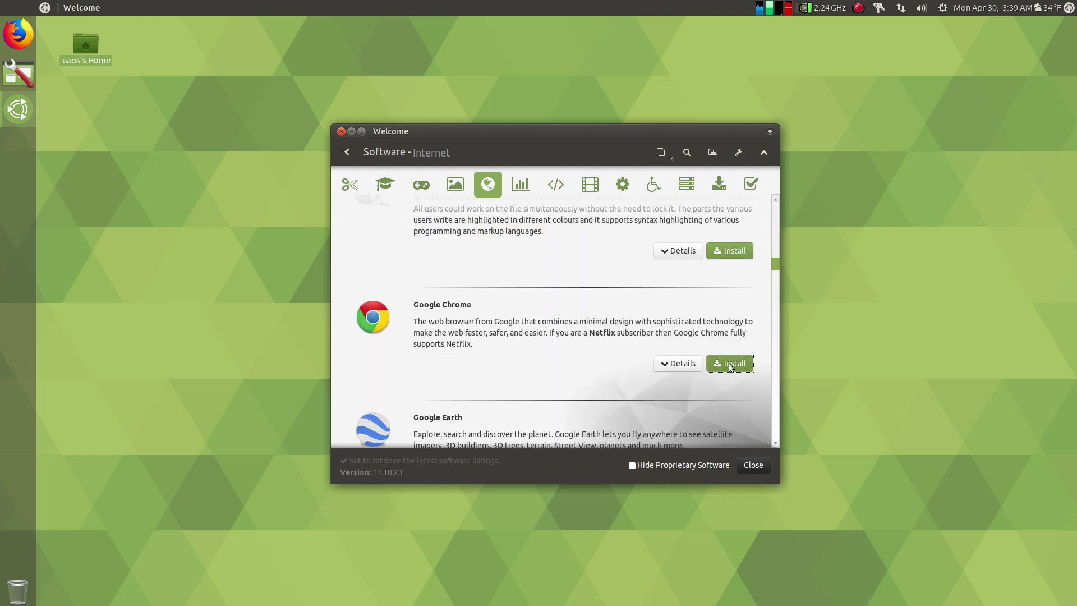
click(729, 363)
scroll(640, 333, down, 3)
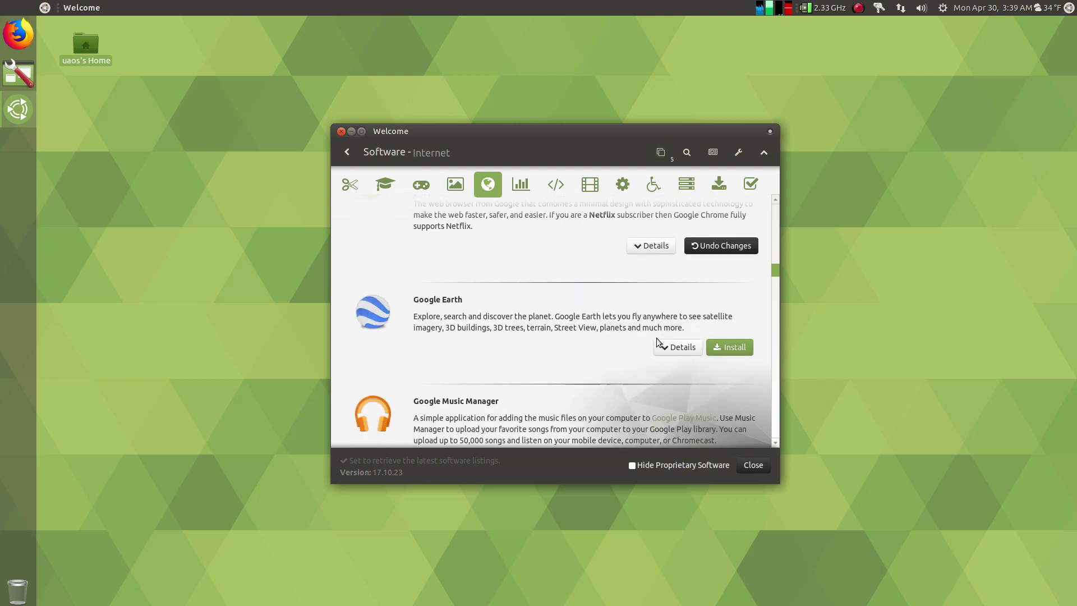
click(725, 348)
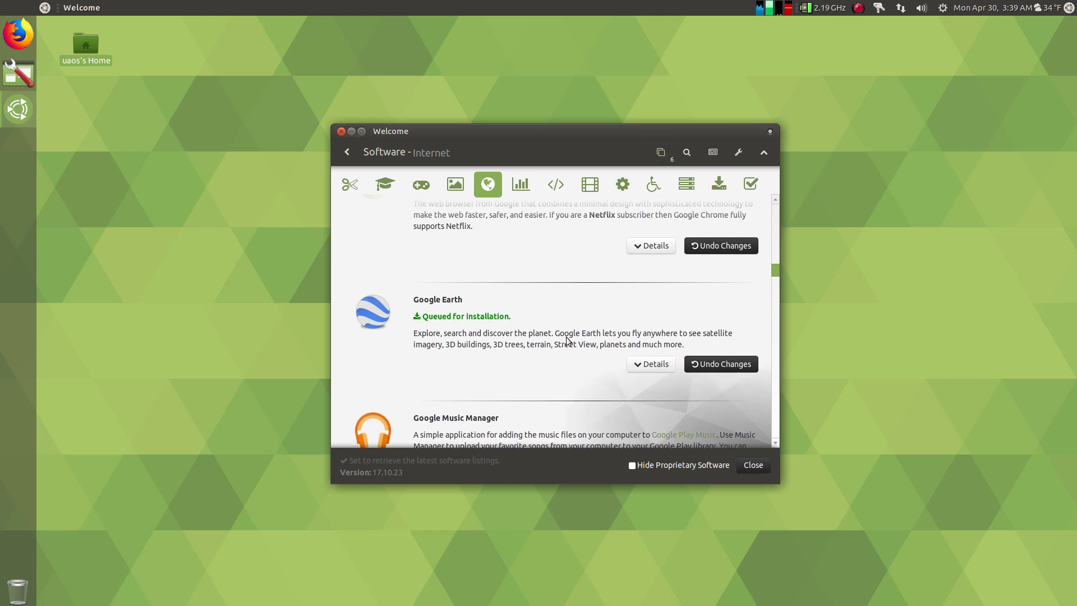
- Queue the Opera web browser for installation from the Internet category
scroll(567, 340, down, 6)
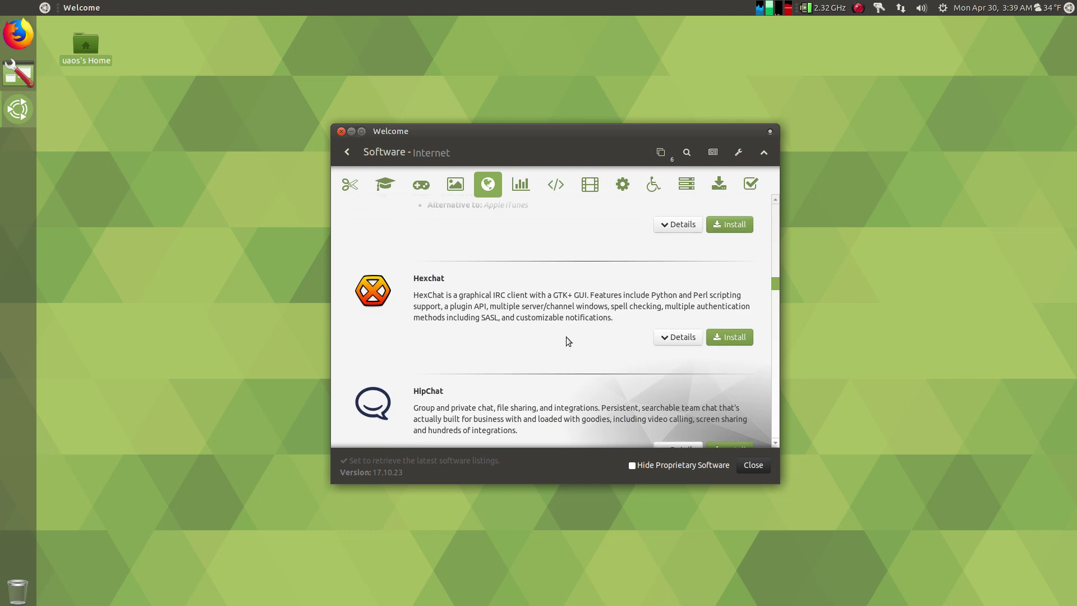
scroll(566, 339, down, 8)
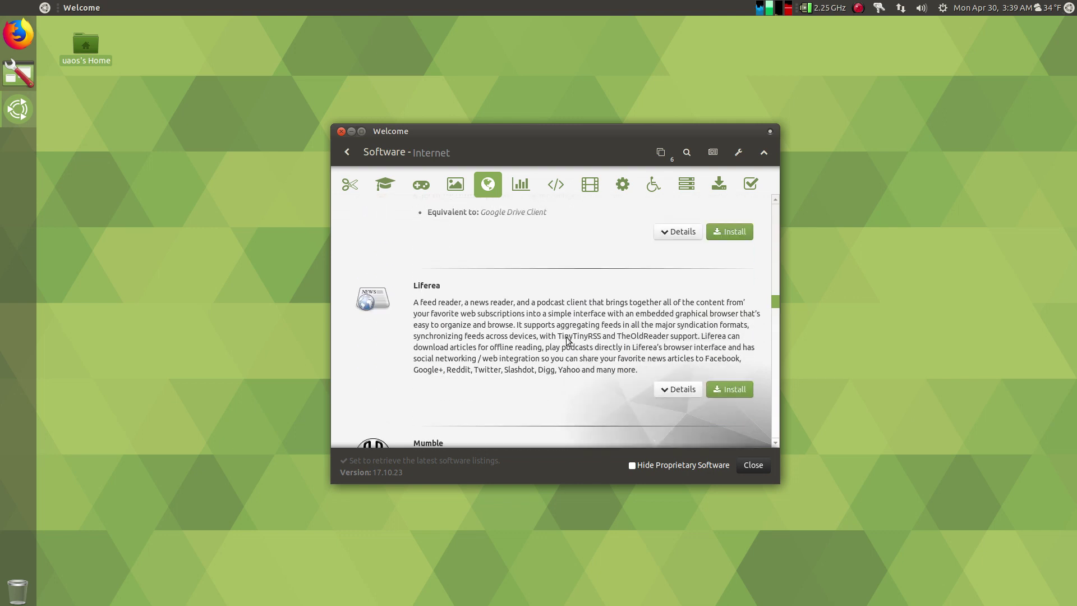
scroll(566, 337, down, 4)
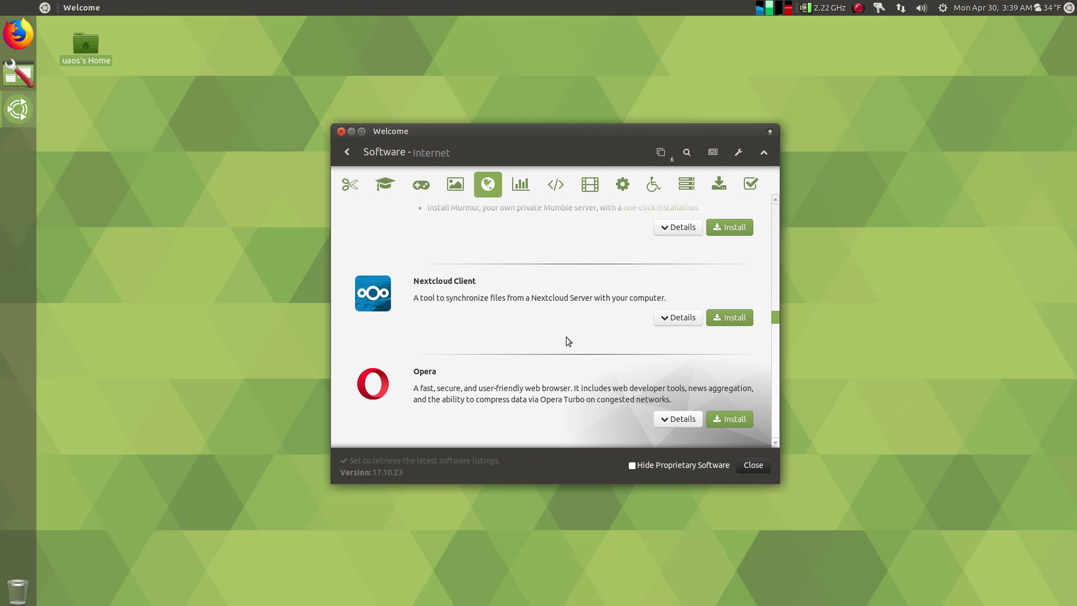
scroll(615, 339, down, 3)
click(720, 332)
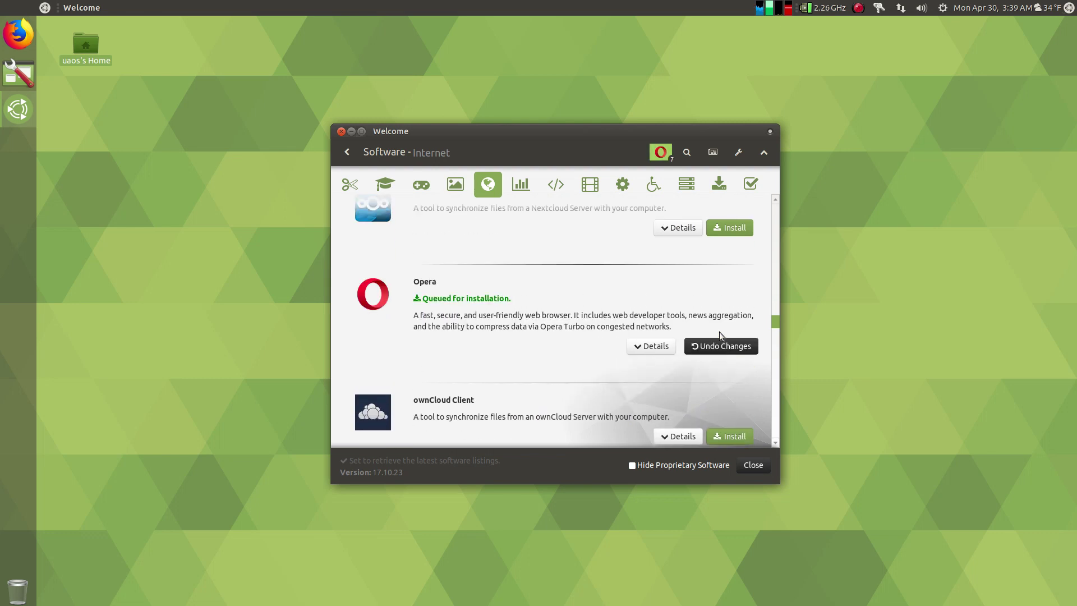
- Queue Skype for Linux Preview for installation from the Internet category
scroll(571, 373, down, 5)
scroll(570, 370, down, 5)
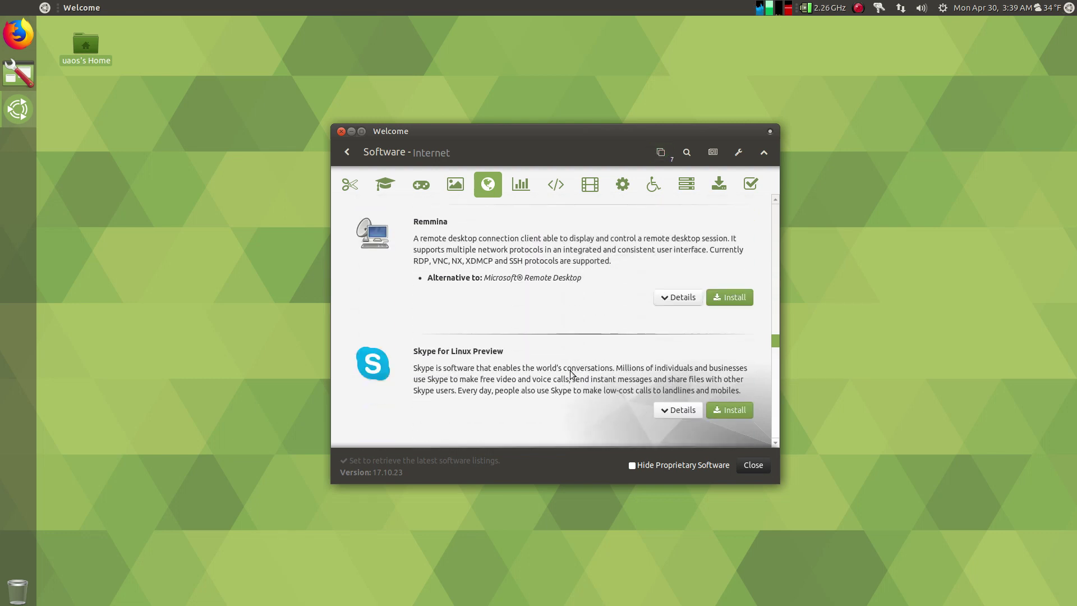
click(735, 346)
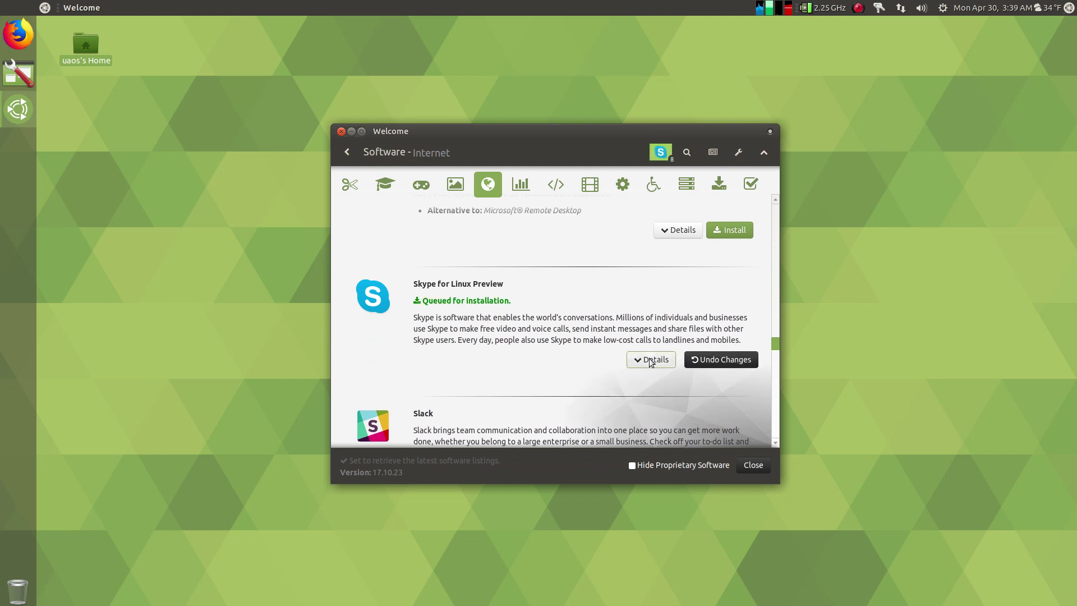
- Examine the descriptions of the file synchronization and backup entries SparkleShare, SpiderOakONE and Syncthing
scroll(651, 362, down, 4)
scroll(648, 359, down, 4)
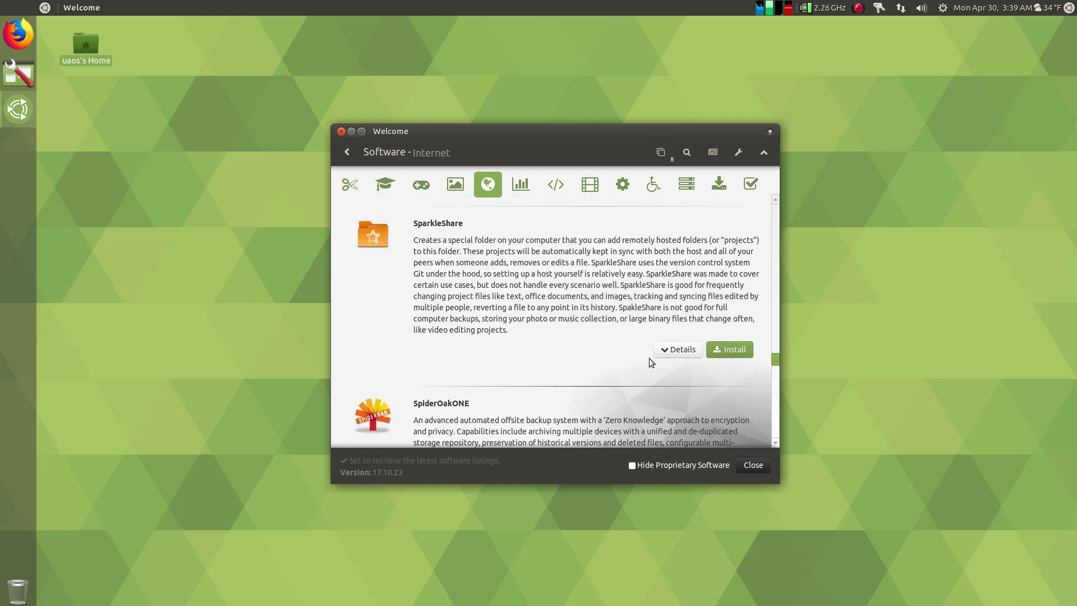
scroll(649, 358, down, 2)
scroll(649, 358, up, 2)
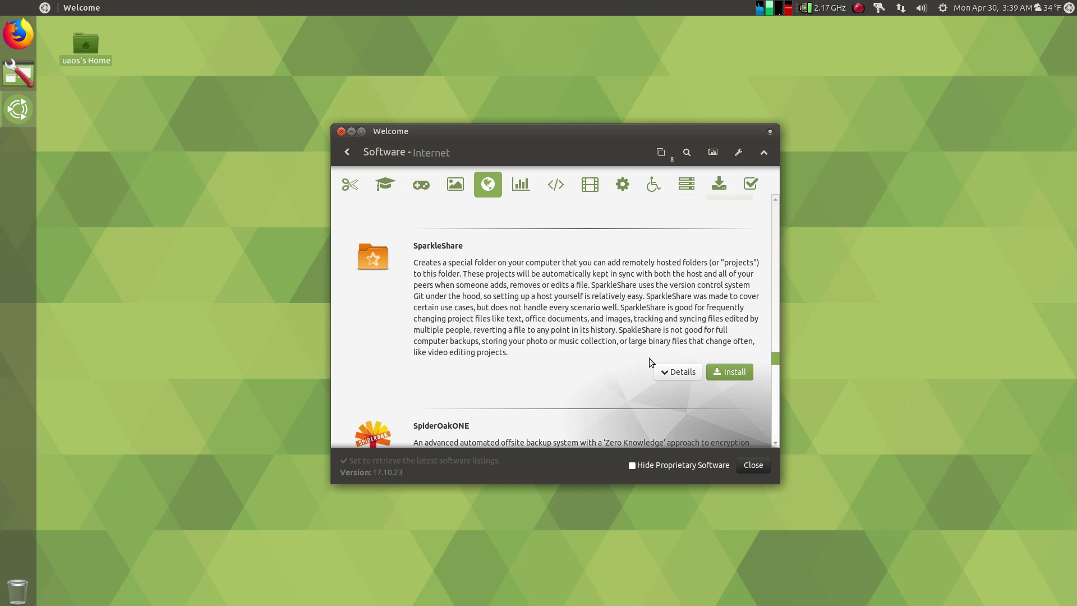
scroll(649, 360, down, 4)
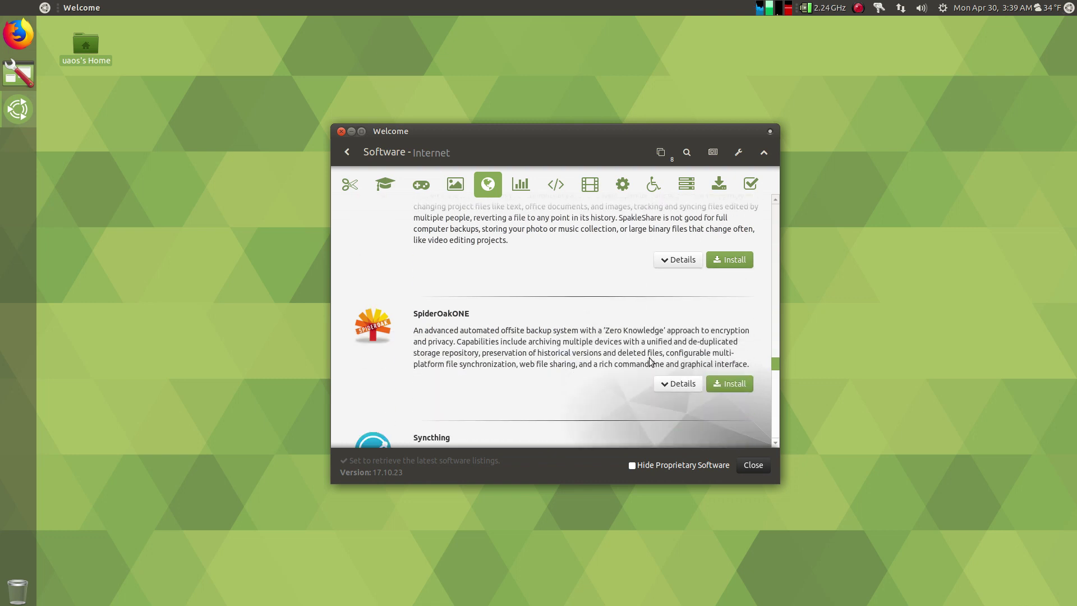
scroll(651, 360, down, 7)
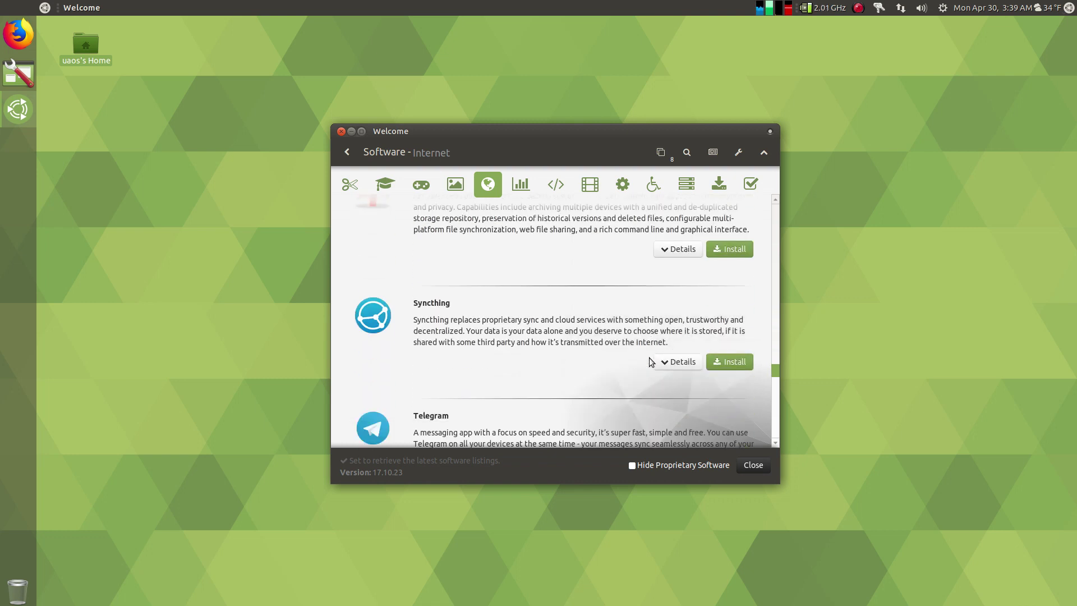
scroll(649, 360, up, 5)
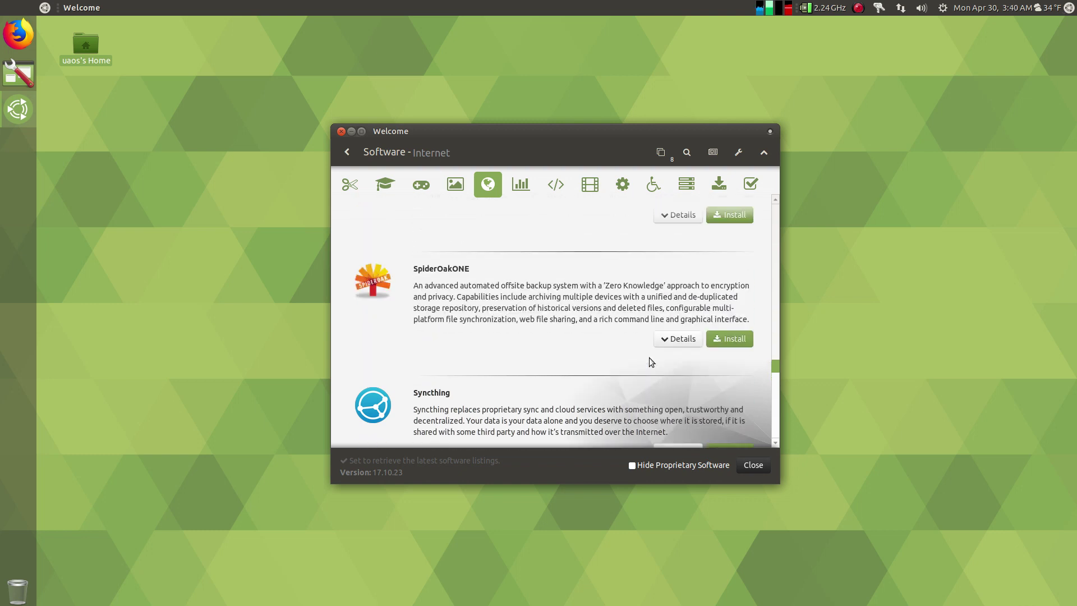
scroll(595, 332, up, 6)
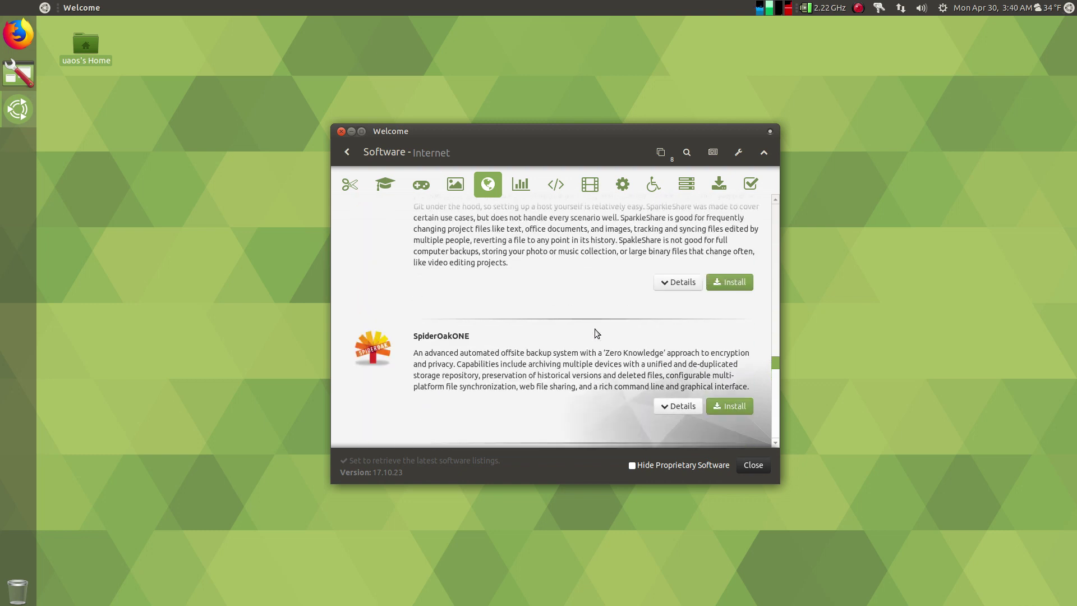
scroll(595, 332, down, 9)
scroll(595, 333, down, 5)
- Go back through the earlier Internet entries and review HexChat, HipChat, Insync, Liferea and Nextcloud Client
scroll(596, 333, up, 18)
scroll(595, 333, up, 10)
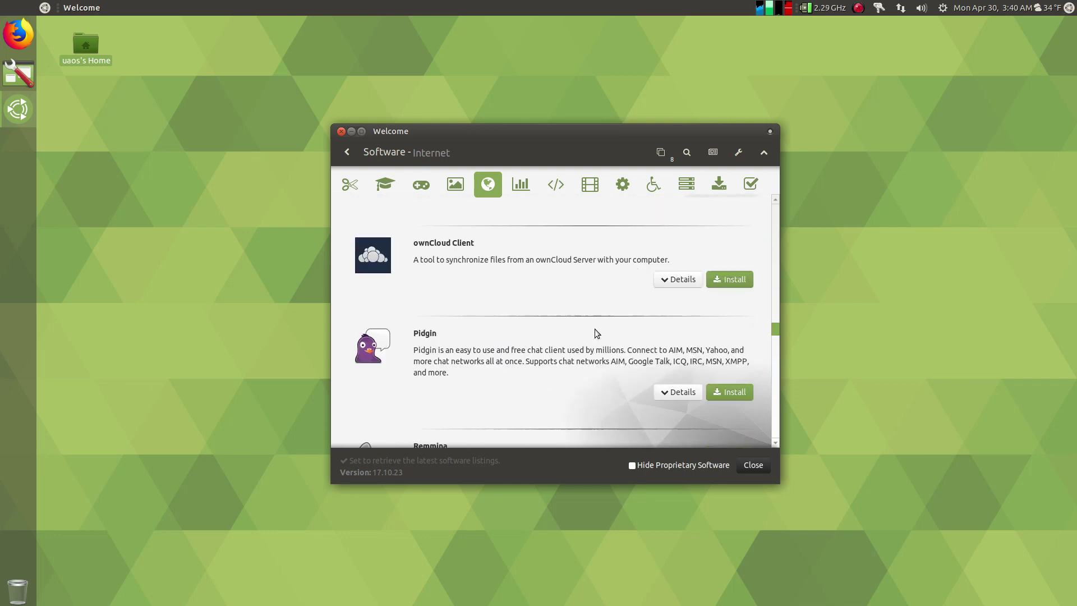
scroll(595, 332, up, 8)
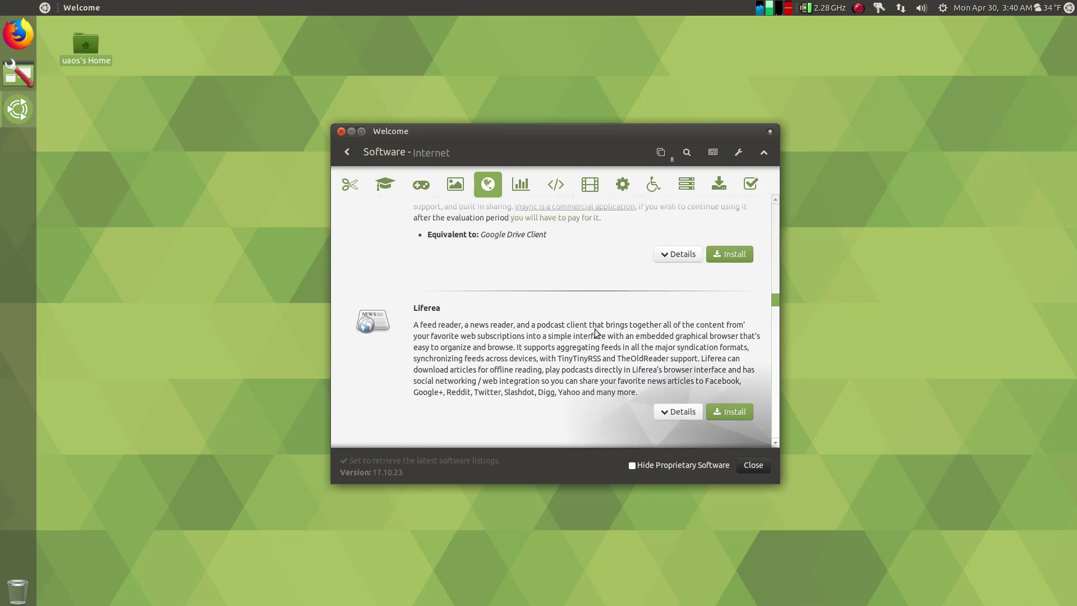
scroll(596, 333, down, 2)
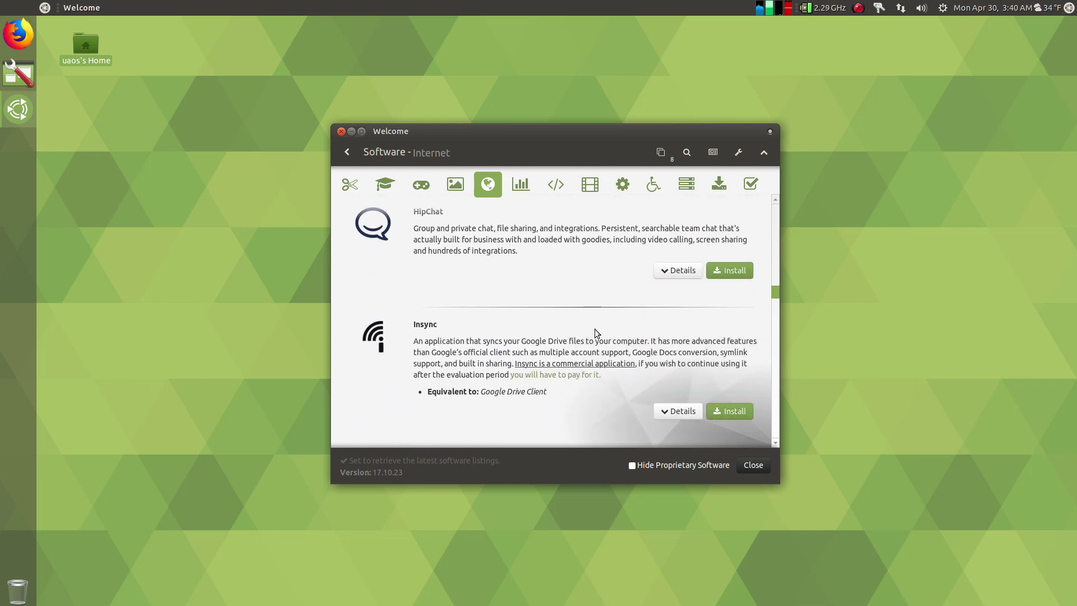
scroll(594, 328, up, 8)
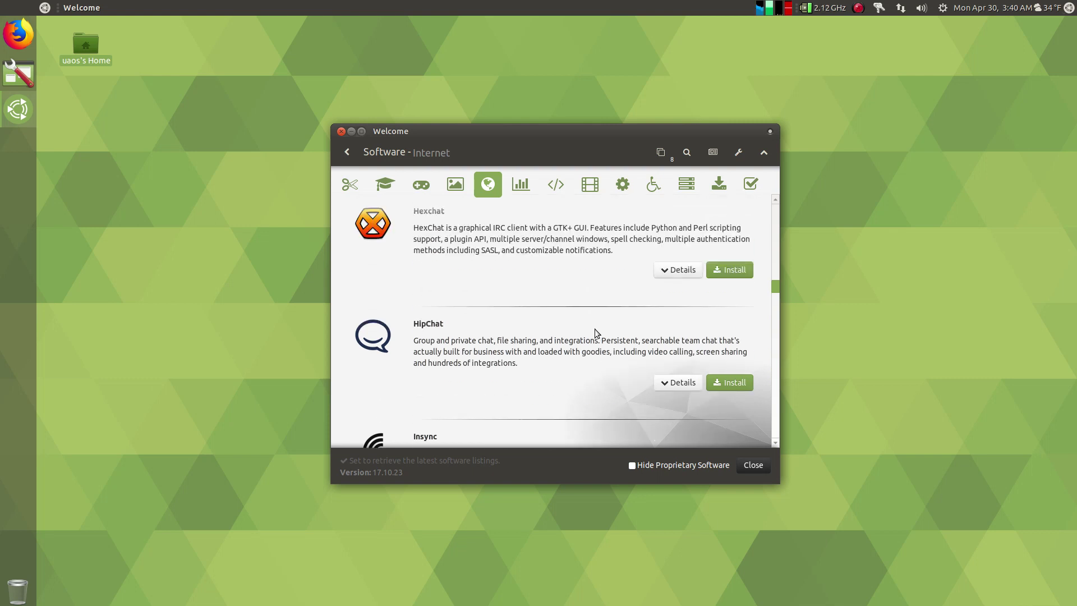
scroll(595, 333, down, 10)
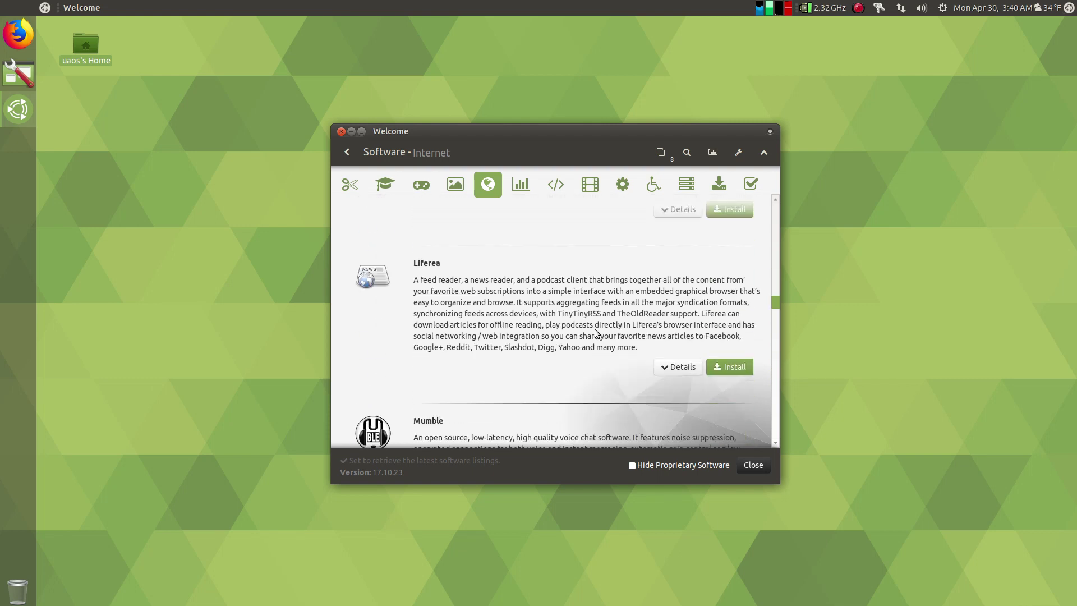
scroll(594, 329, down, 2)
scroll(594, 328, up, 1)
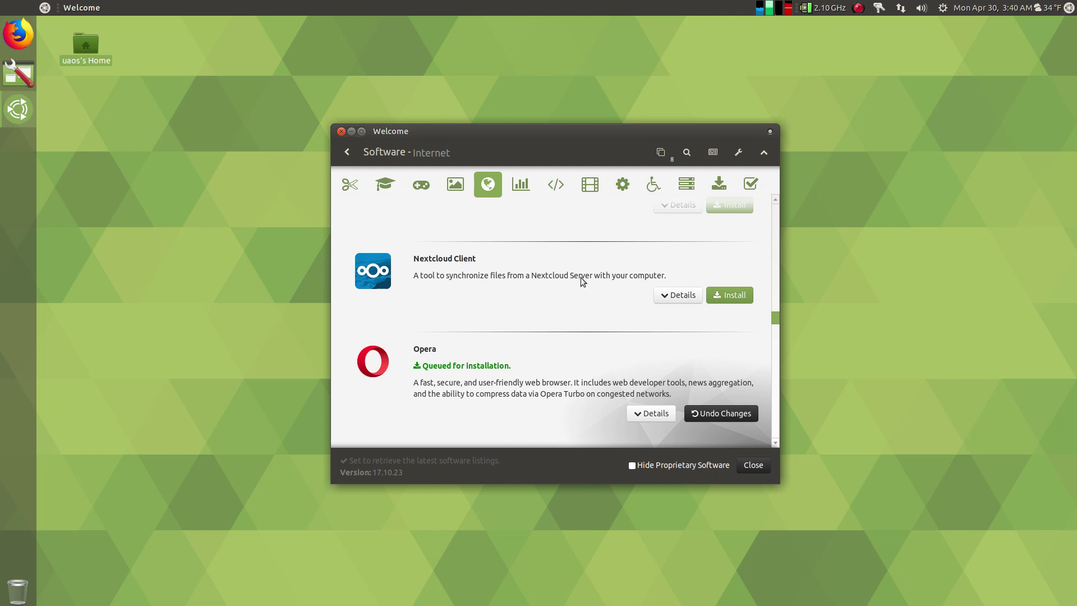
- Review the Internet entries from ownCloud Client and Pidgin through Remmina and SparkleShare to Syncthing
scroll(582, 279, down, 5)
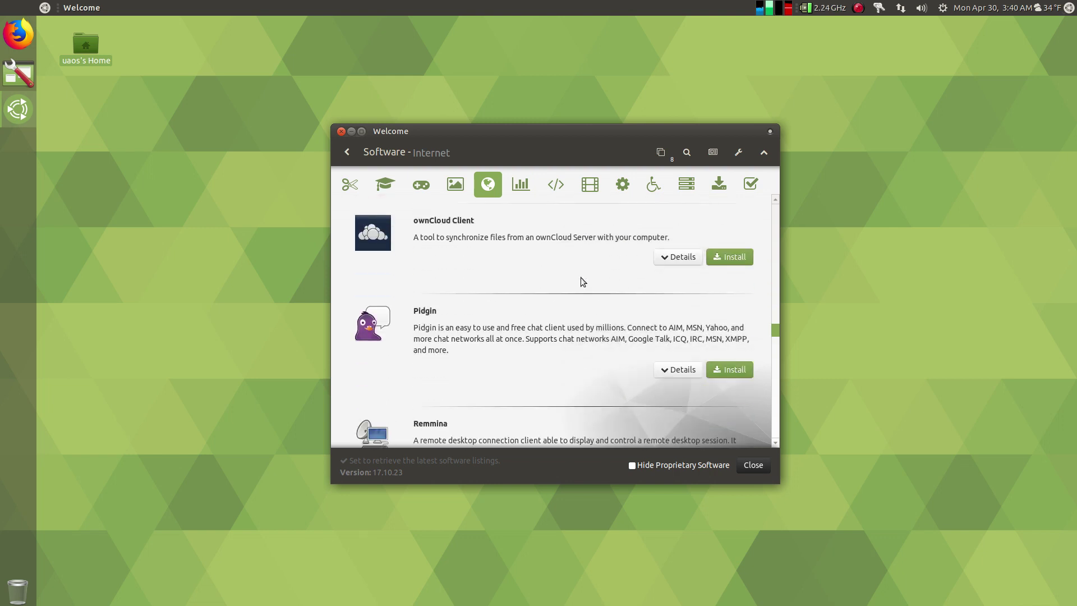
scroll(547, 257, down, 10)
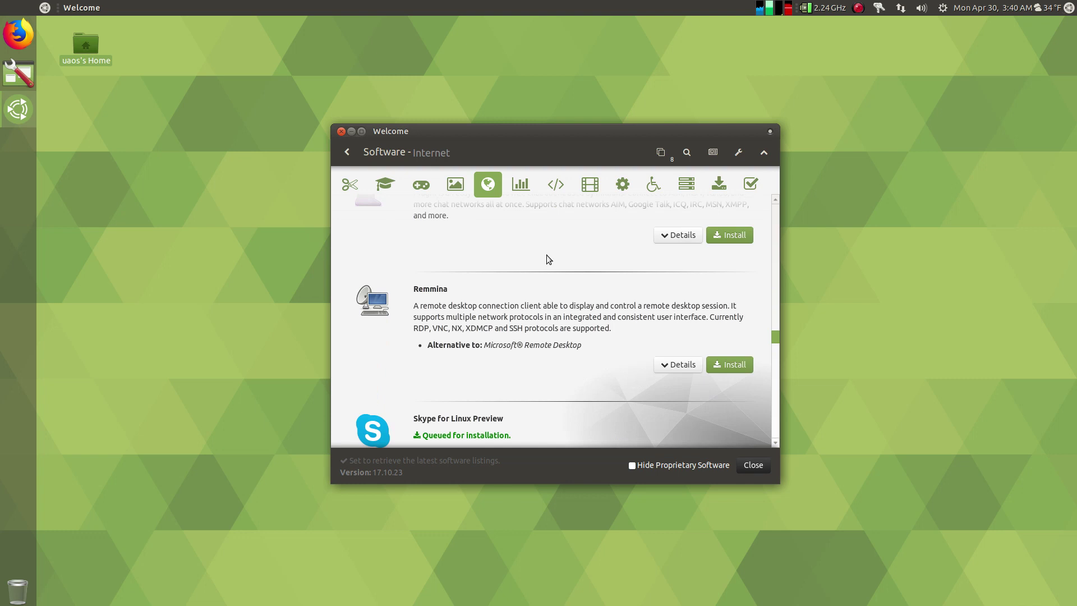
scroll(547, 257, down, 8)
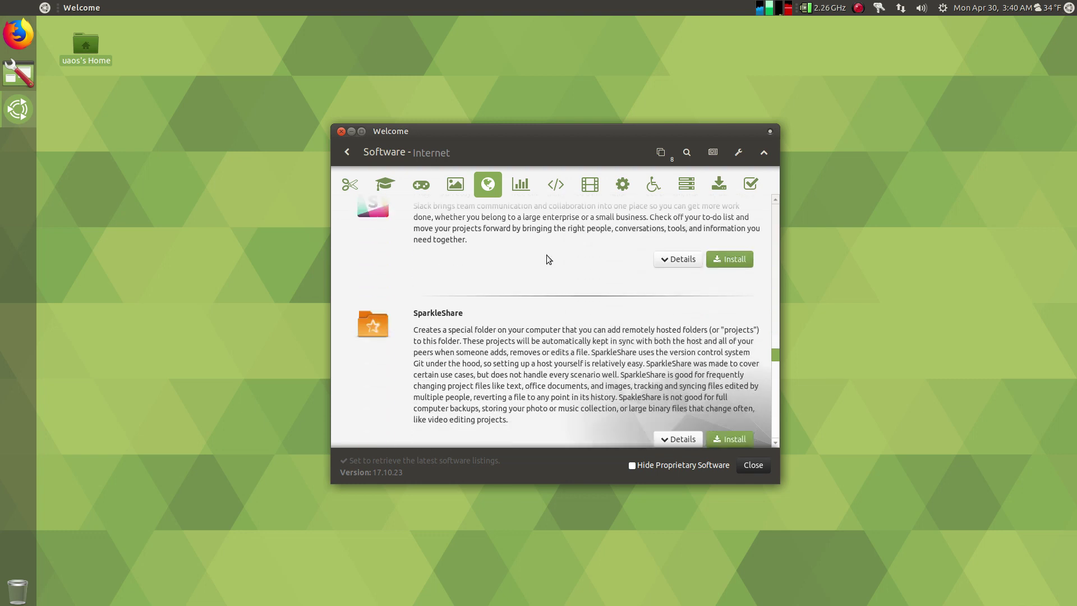
scroll(547, 258, up, 3)
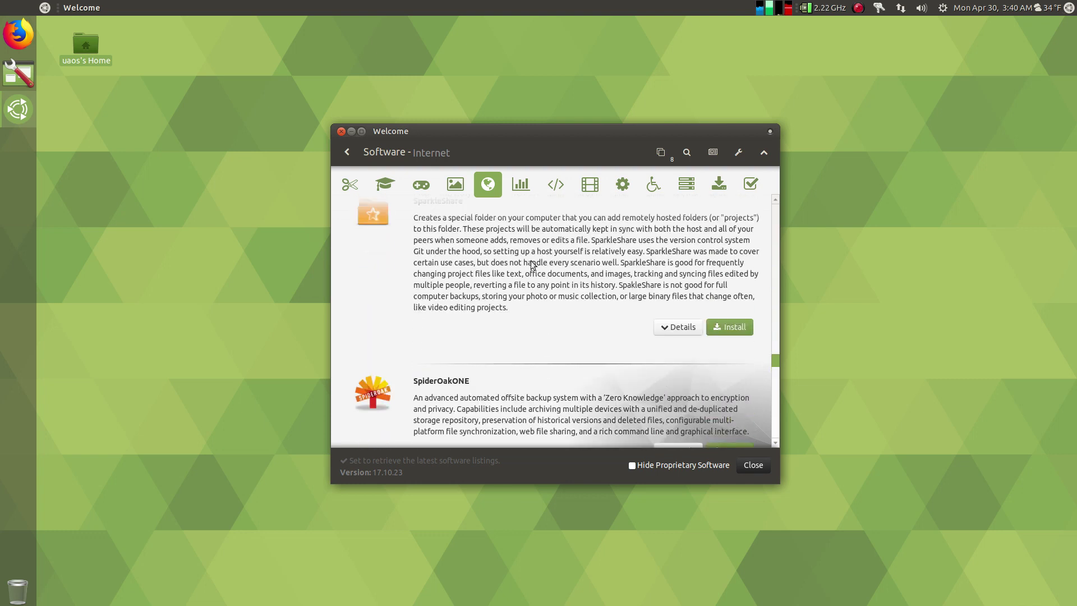
scroll(456, 253, up, 2)
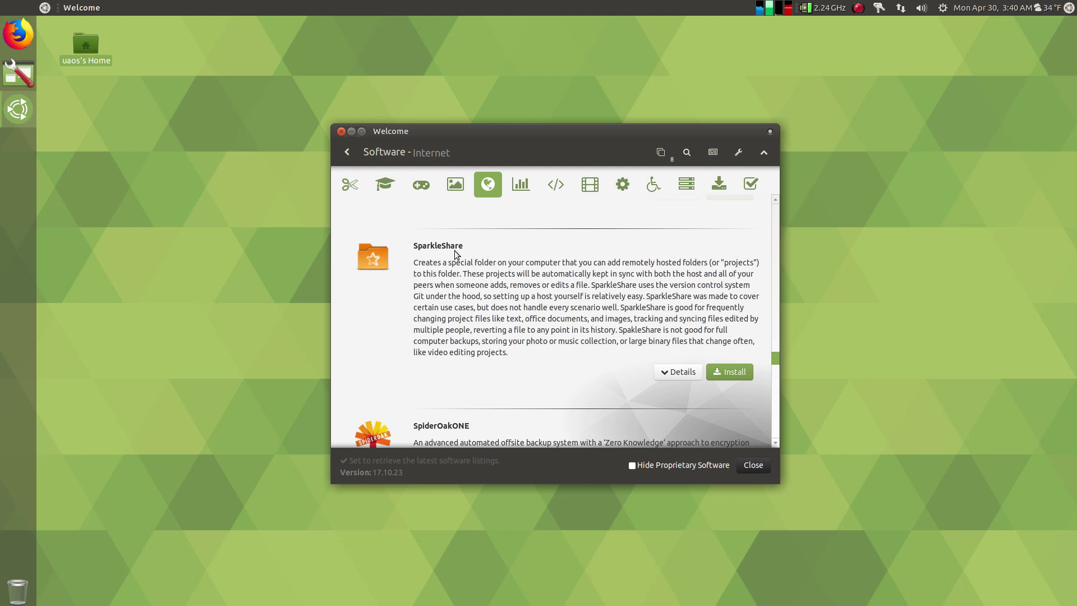
scroll(458, 280, down, 6)
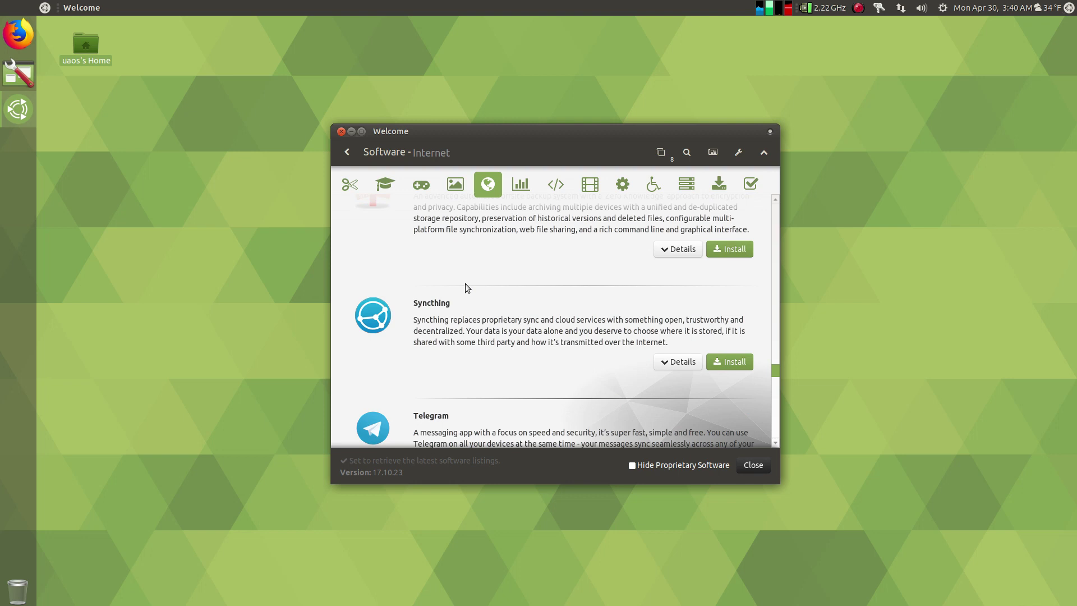
- Queue the uGet download manager for installation and look through the remaining Internet entries to Zenmap
scroll(473, 283, down, 8)
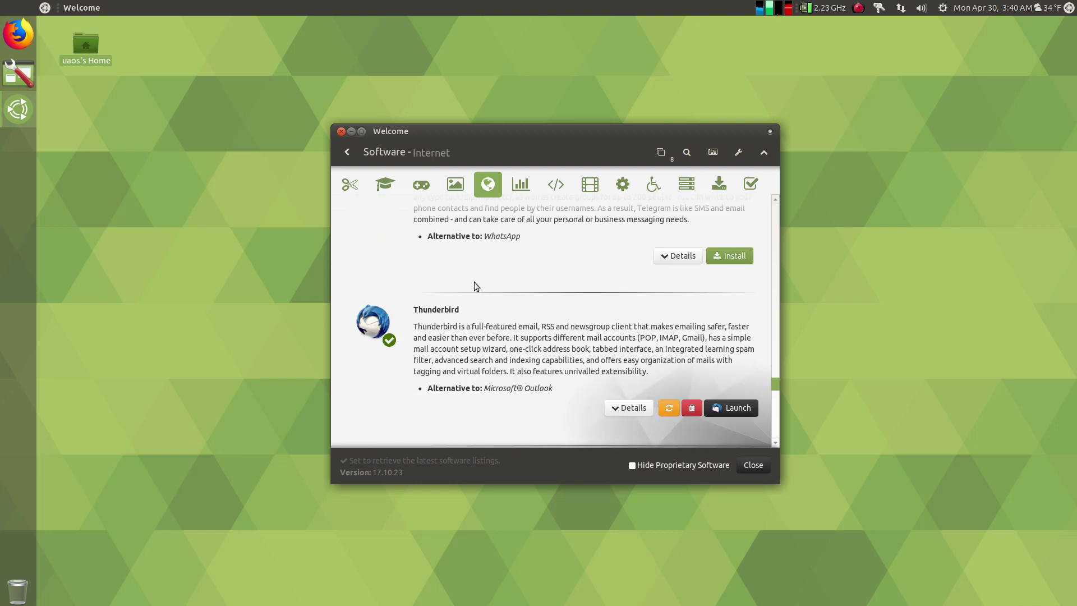
scroll(475, 286, down, 2)
scroll(474, 286, down, 6)
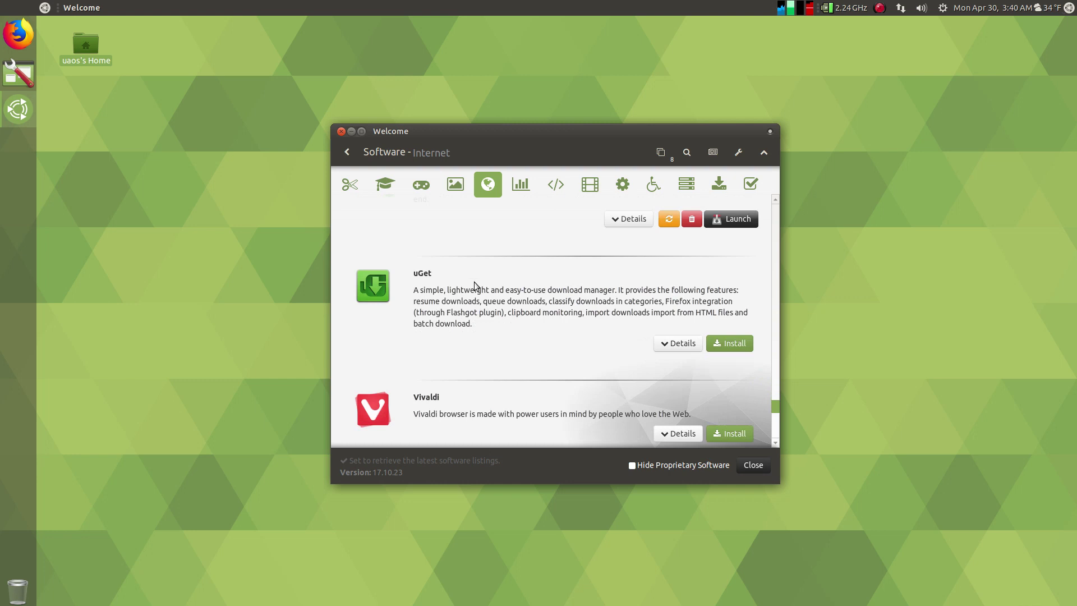
click(729, 343)
scroll(626, 334, up, 3)
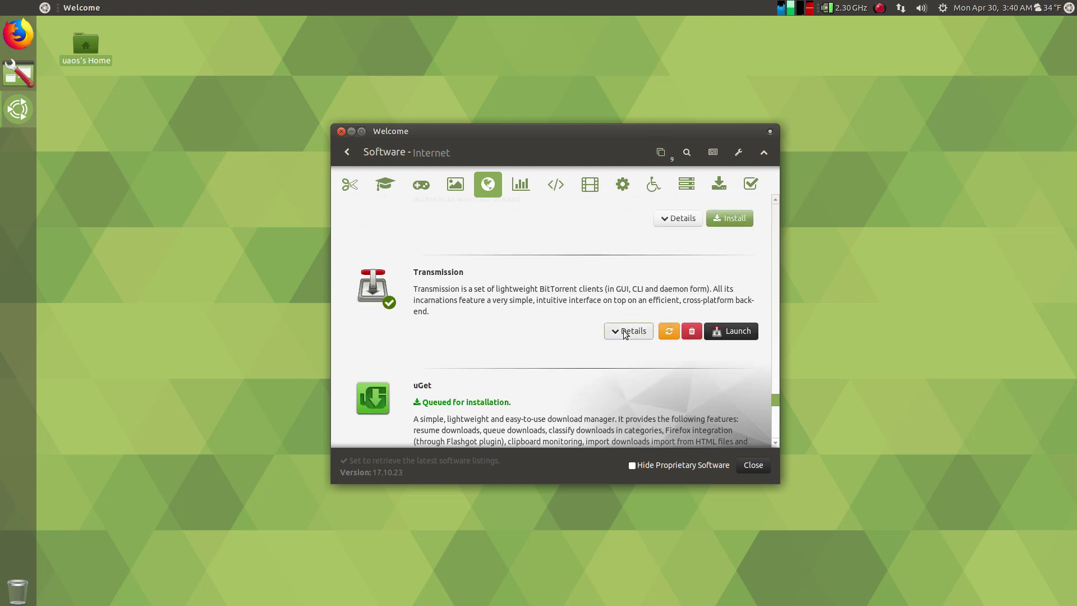
scroll(623, 331, down, 12)
scroll(624, 330, down, 3)
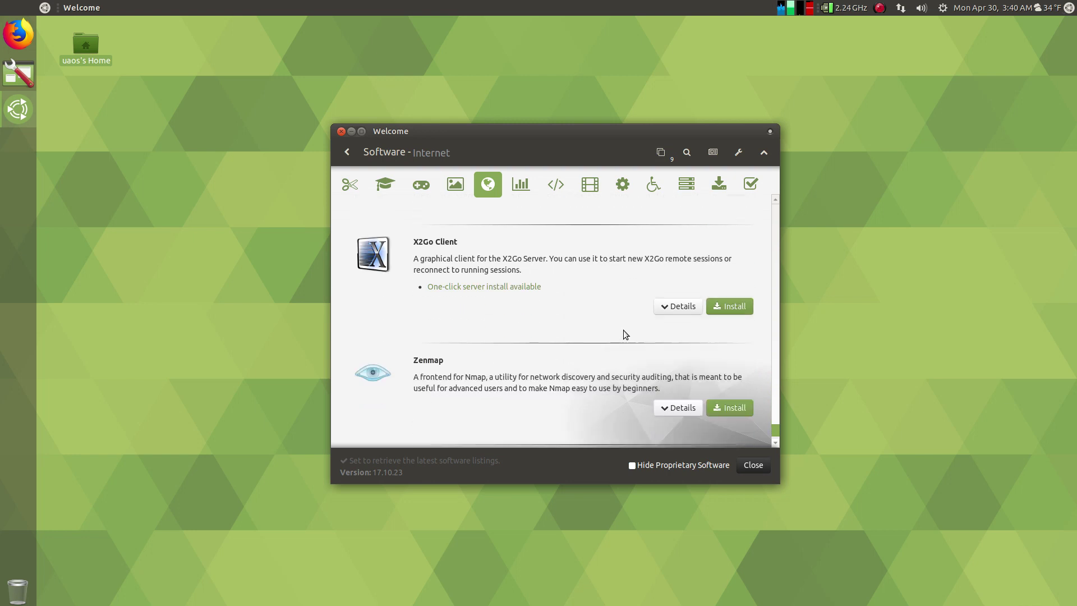
- Queue gLabels for installation from the Office category and look on to the LibreOffice entries
click(515, 182)
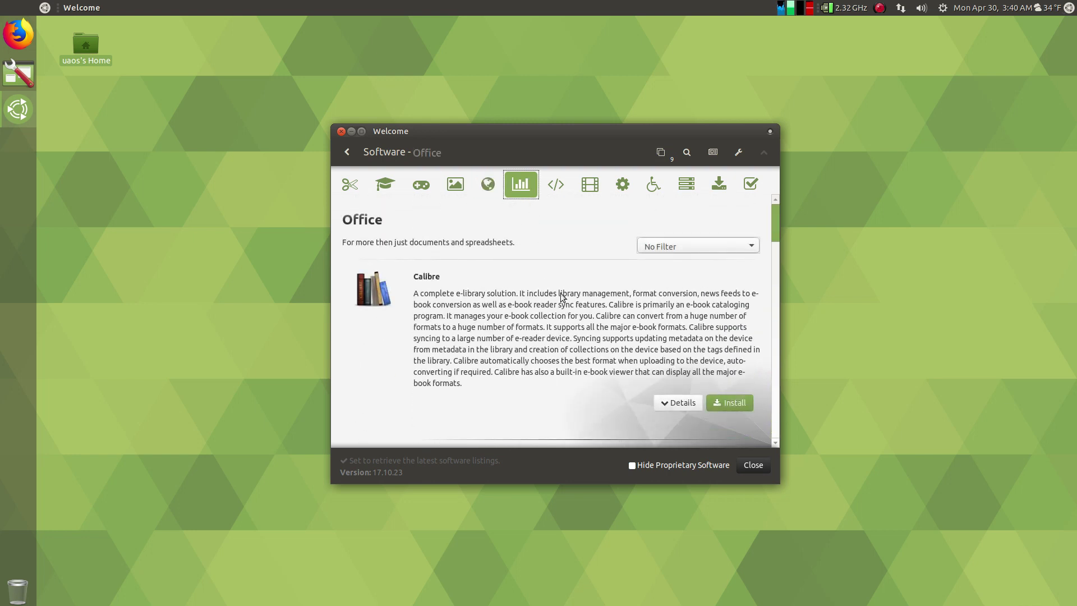
scroll(561, 294, down, 15)
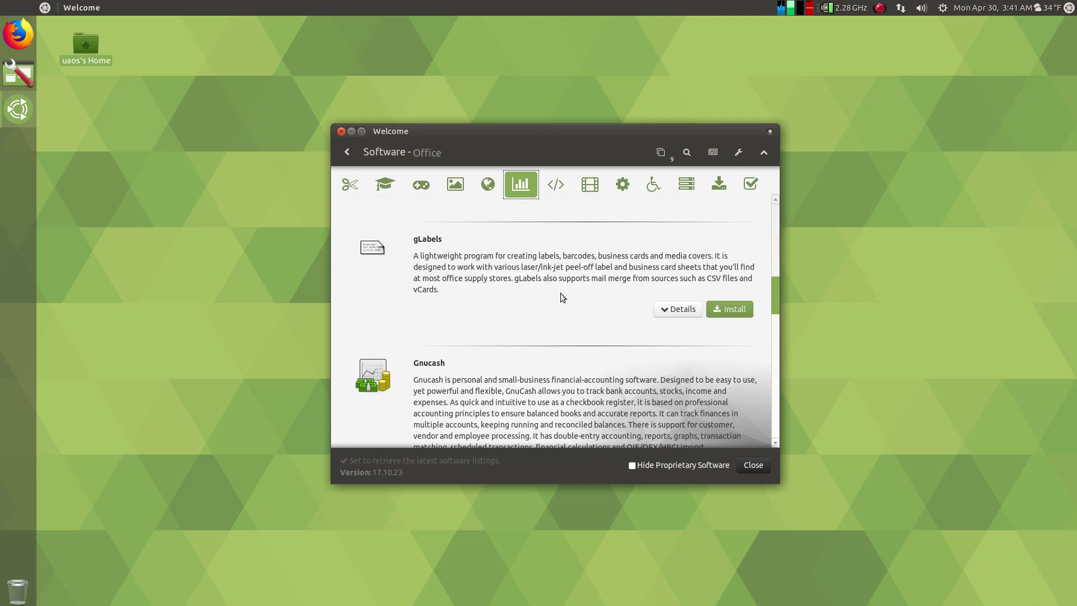
click(729, 308)
scroll(543, 332, down, 5)
scroll(543, 334, down, 4)
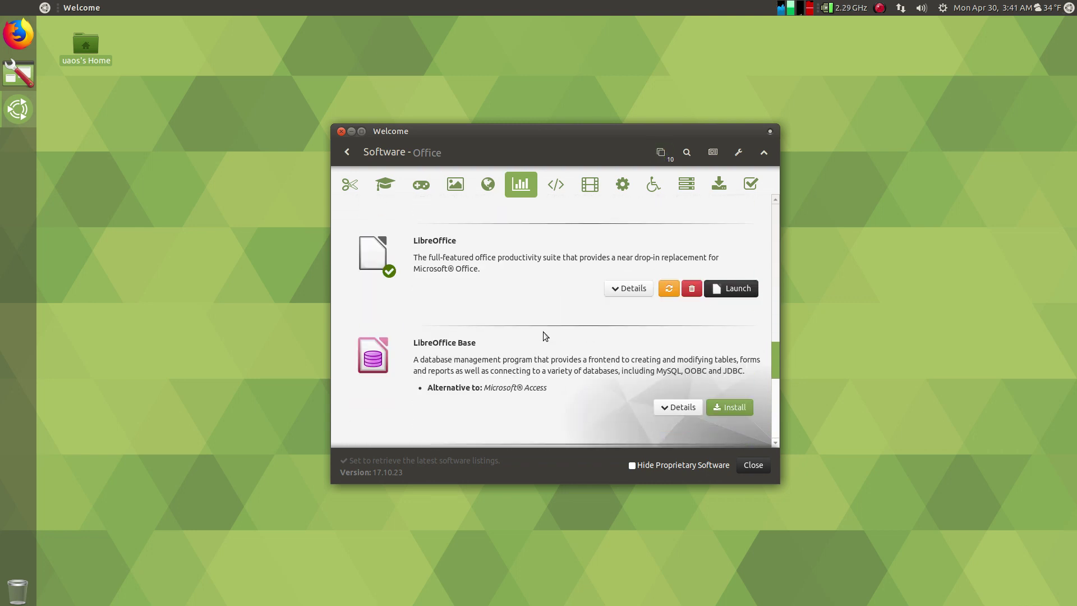
- Queue LibreOffice Base for installation from the Office category
scroll(543, 335, down, 1)
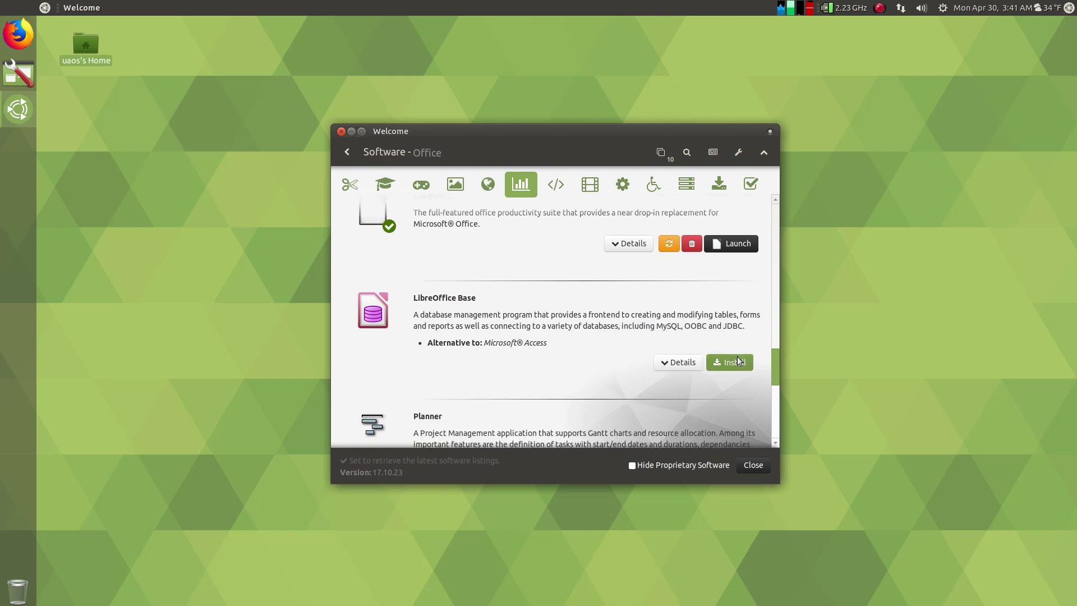
click(738, 360)
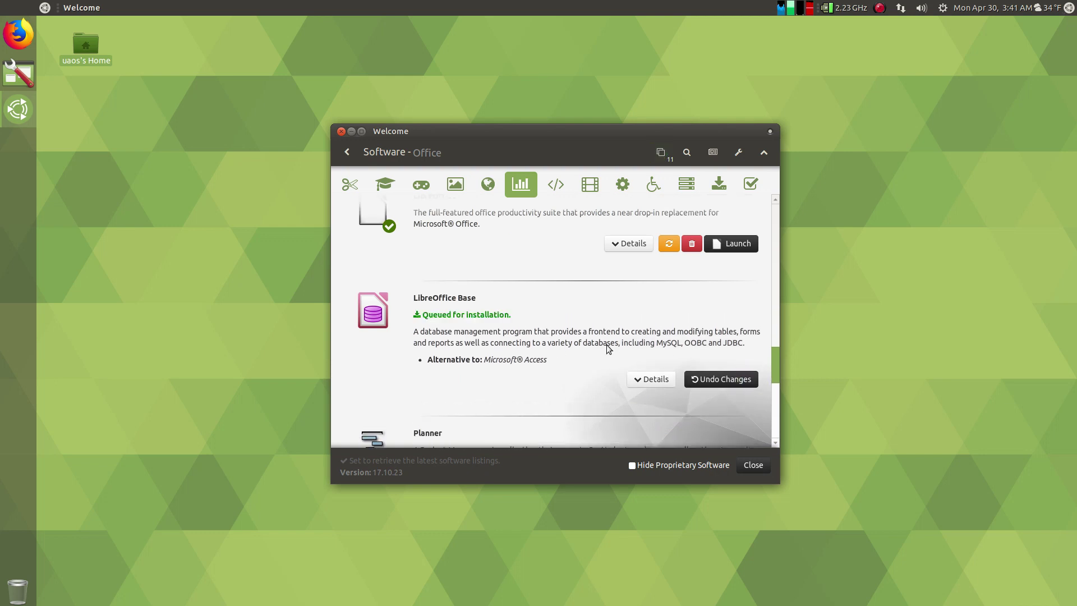
scroll(587, 321, up, 1)
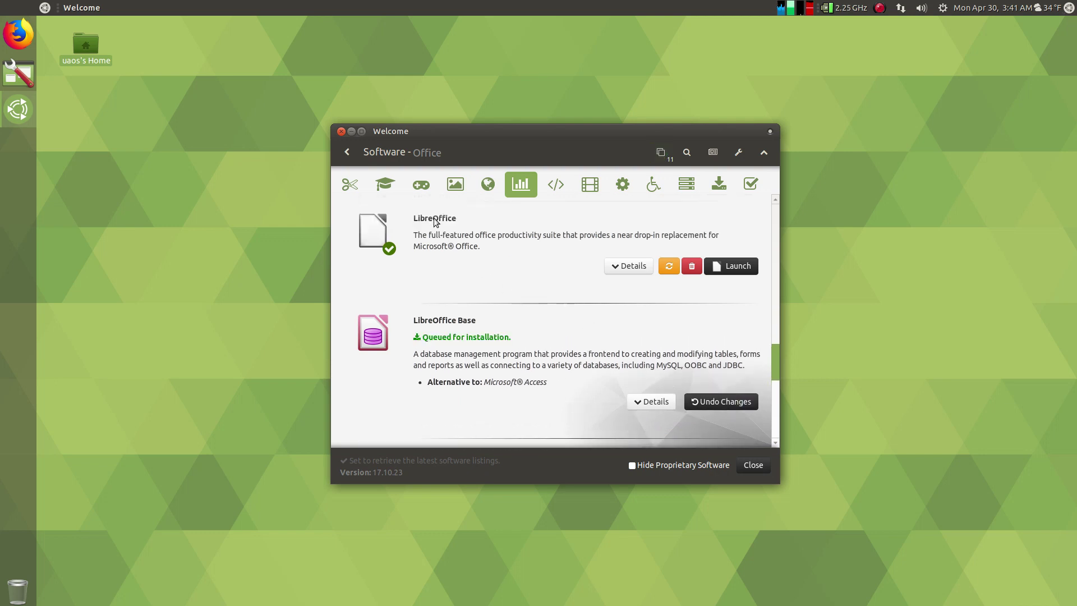
- Check which Office applications are already installed in the system's application launcher, and close the launcher
click(46, 7)
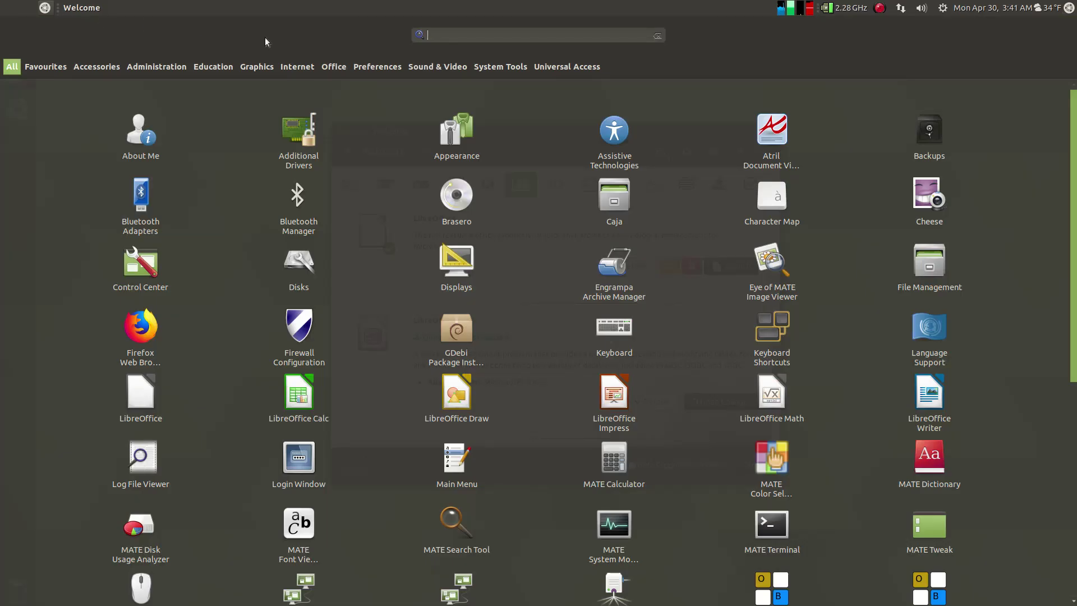
click(327, 68)
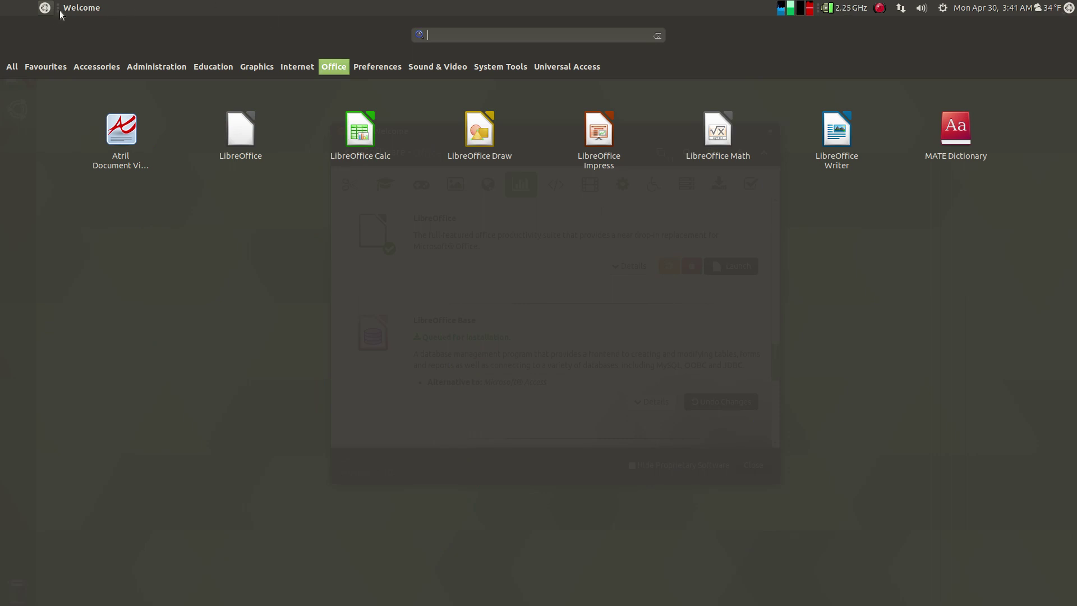
click(141, 41)
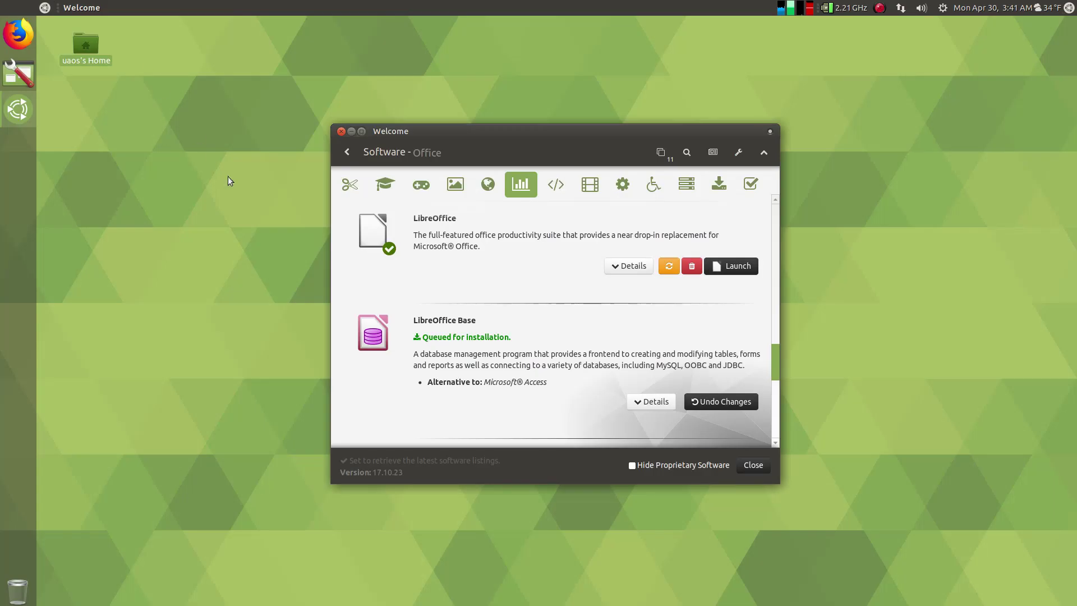
- Review the remaining Office entries from Planner through ReText to TexWorks and look back over the earlier ones
scroll(628, 339, down, 1)
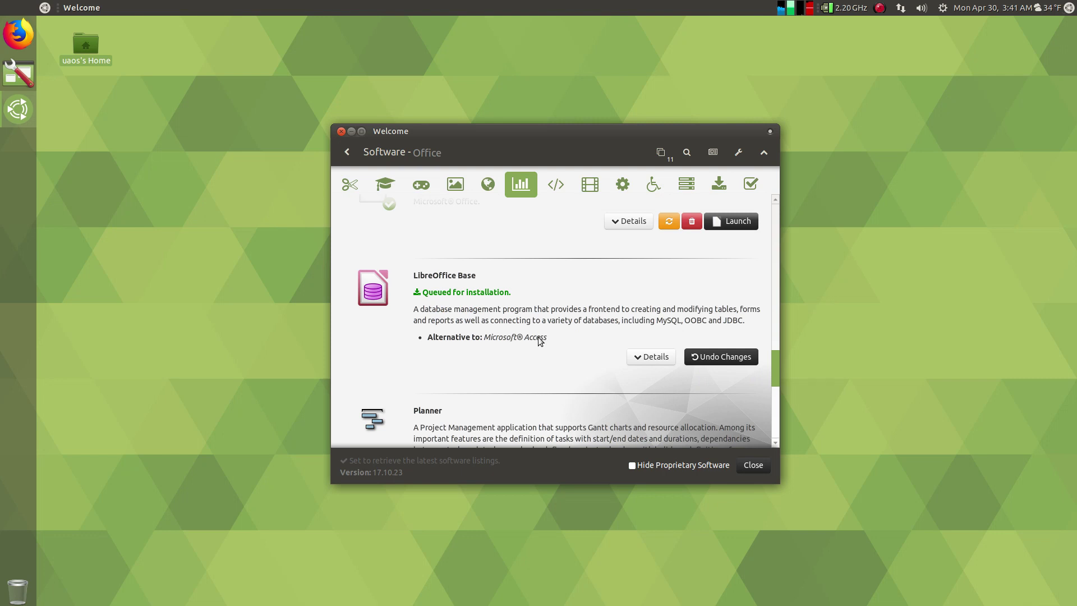
scroll(538, 337, down, 6)
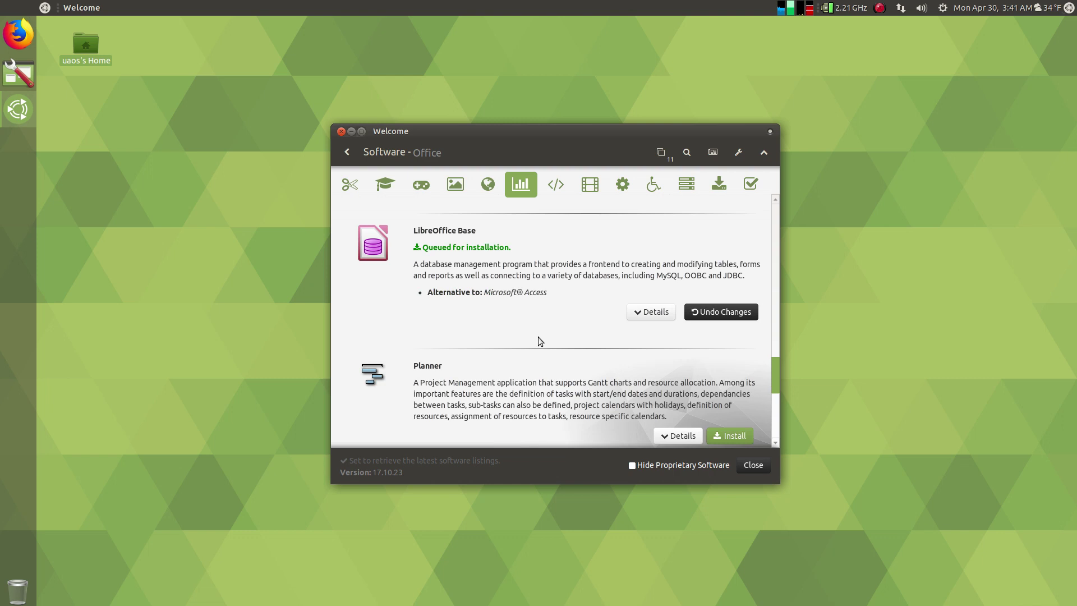
scroll(539, 339, down, 1)
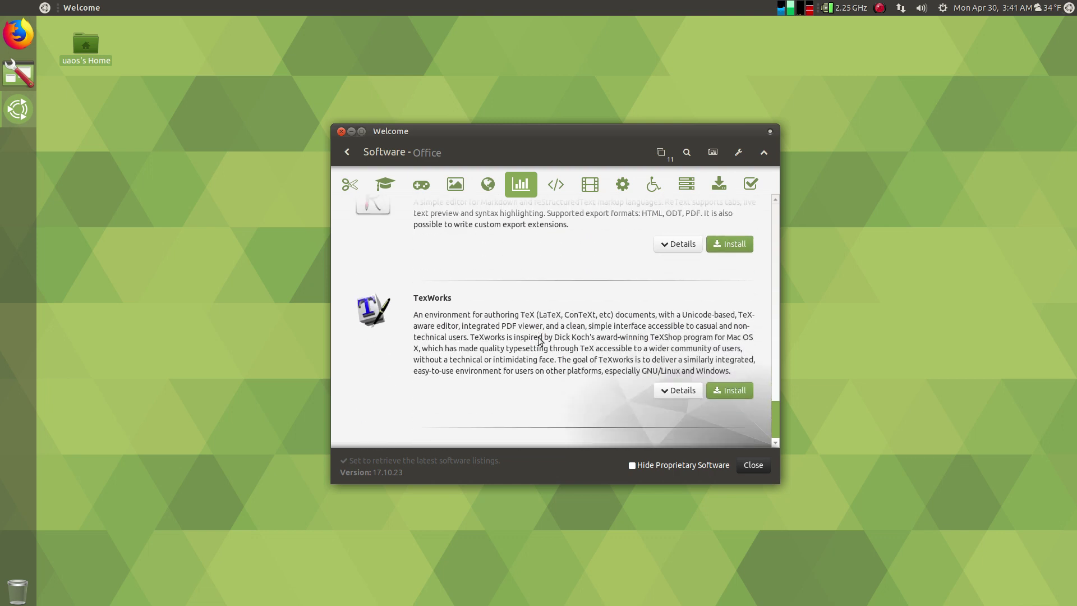
scroll(523, 272, up, 10)
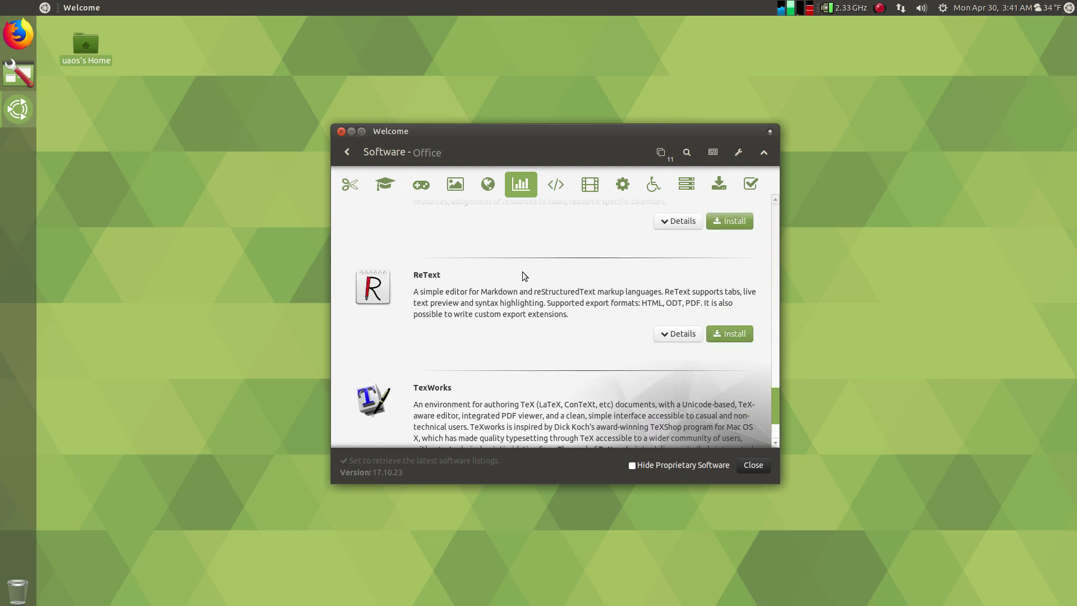
scroll(522, 273, up, 1)
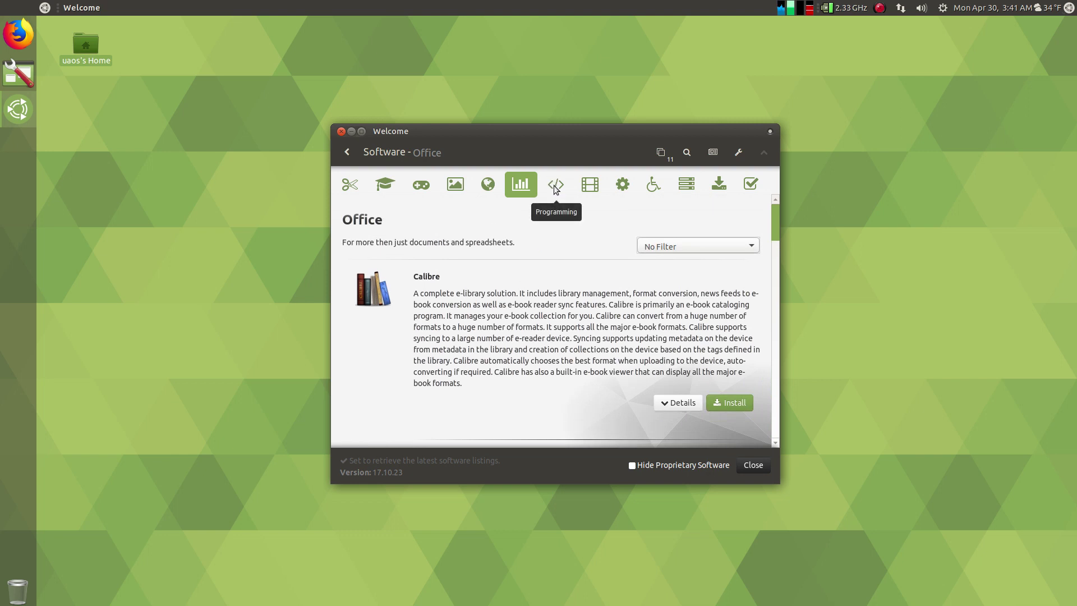
scroll(557, 301, down, 15)
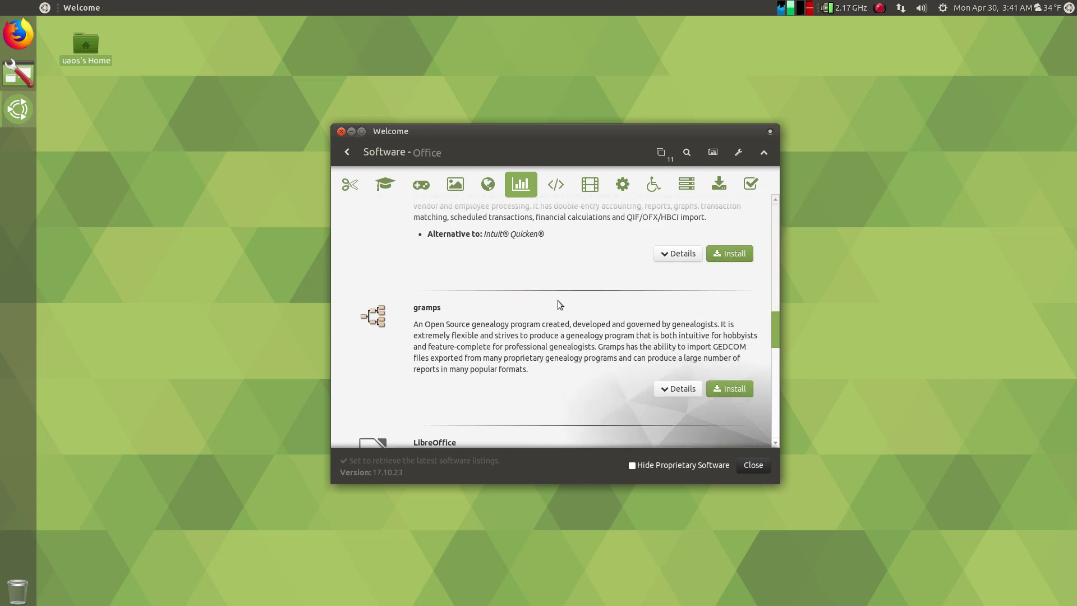
scroll(558, 301, up, 15)
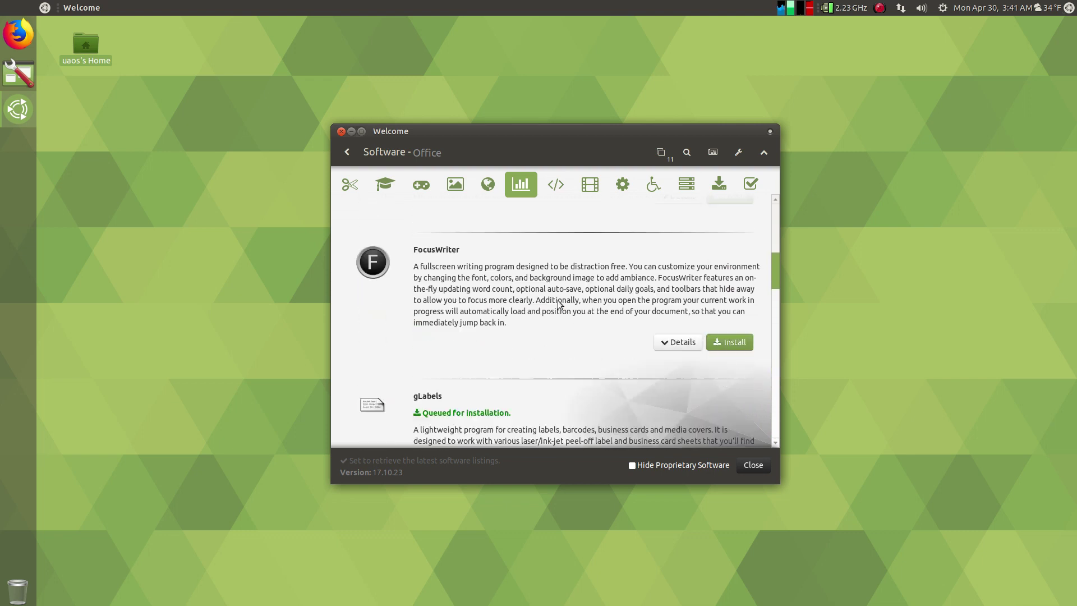
- Glance at the Programming and Sound & Video categories and review the System Tools entries through to Oracle VirtualBox
click(555, 184)
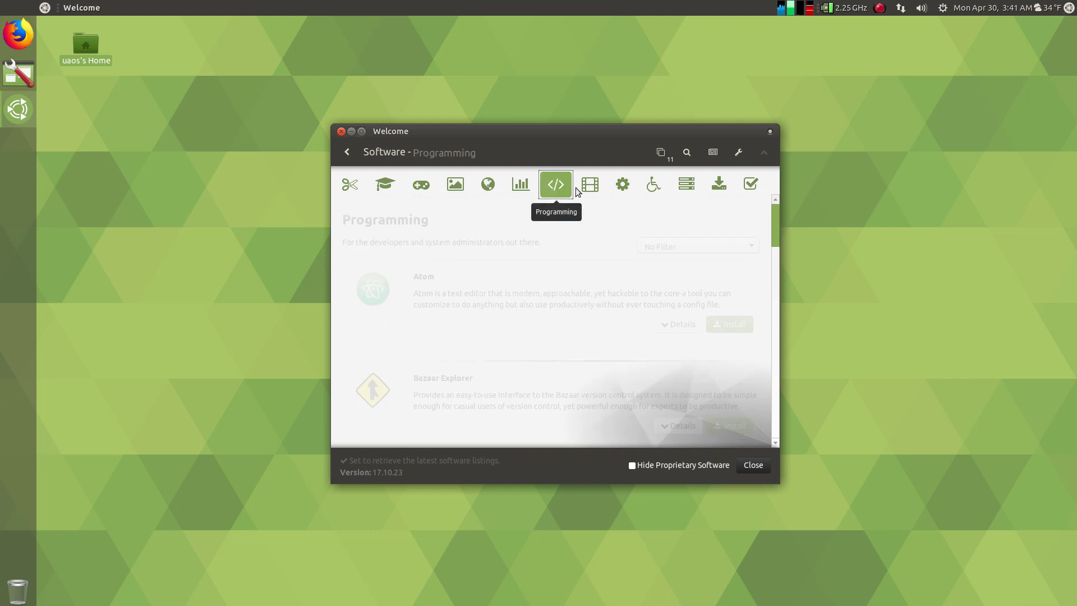
click(586, 185)
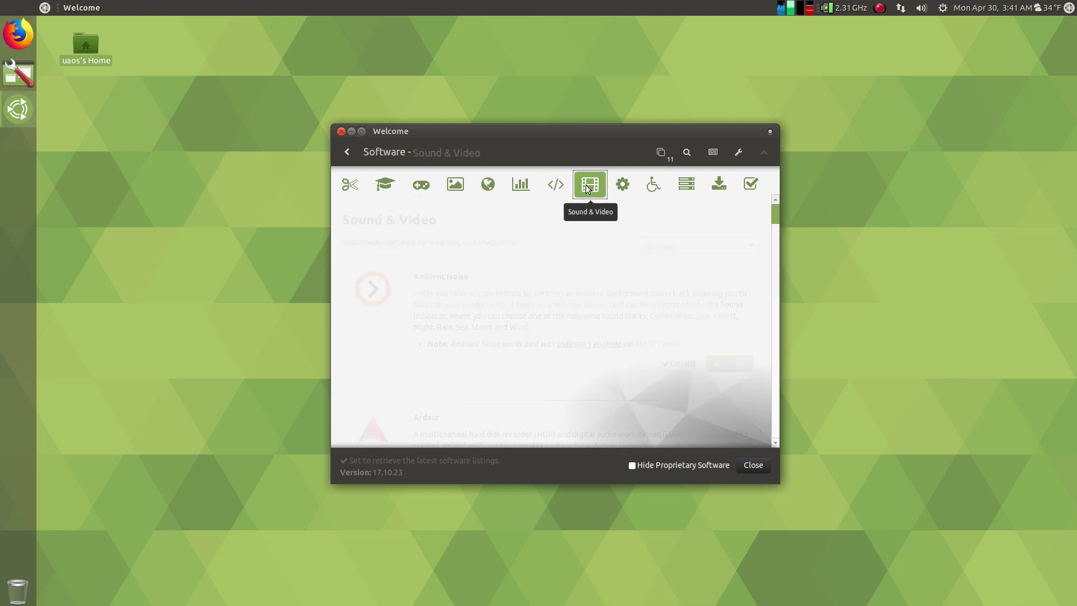
click(621, 187)
scroll(574, 333, down, 5)
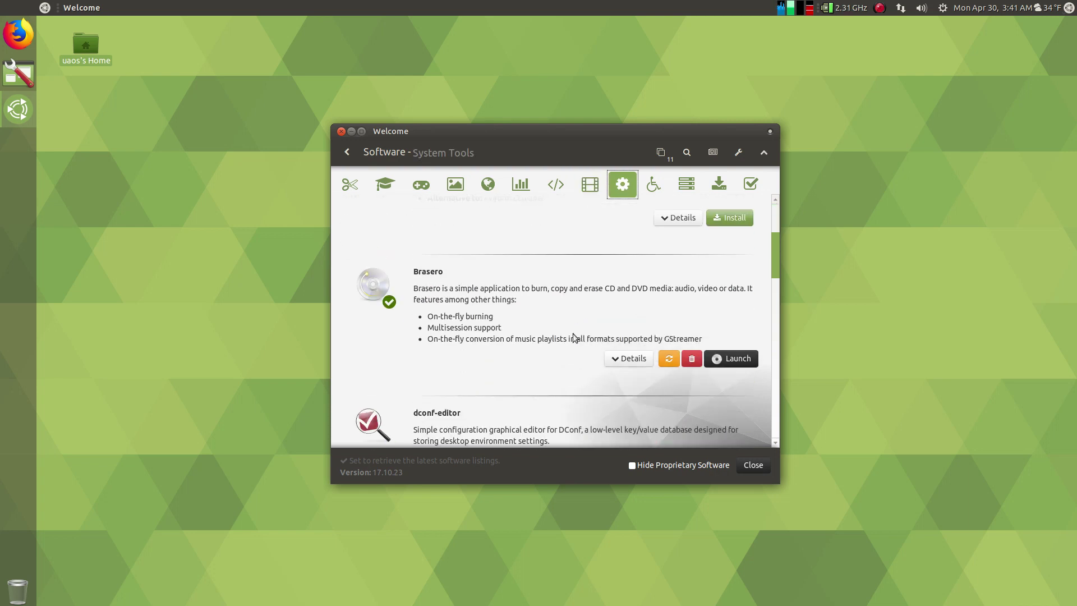
scroll(573, 333, down, 10)
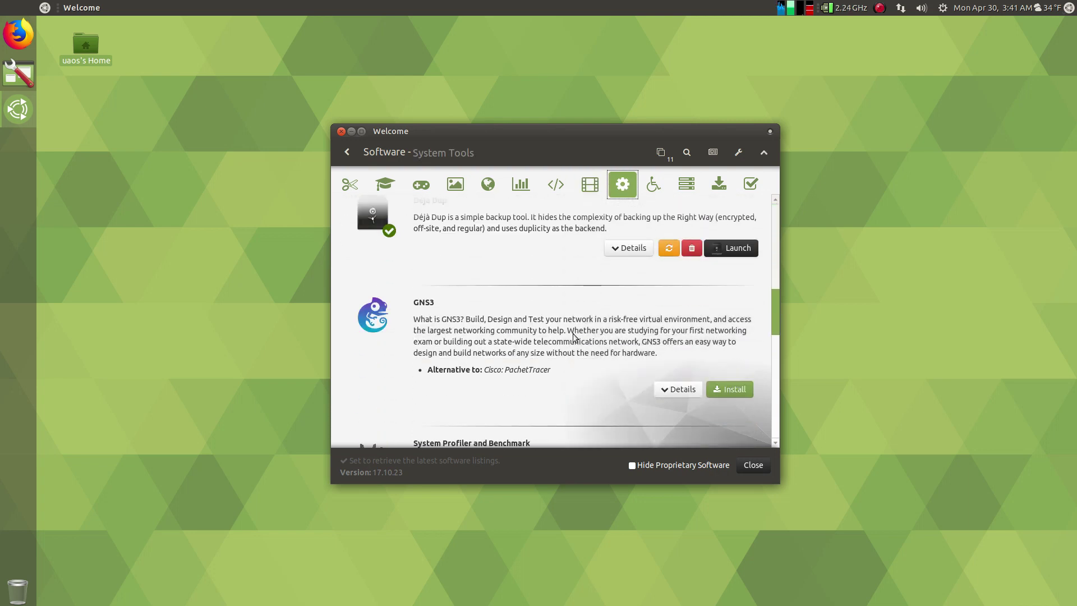
scroll(573, 335, down, 10)
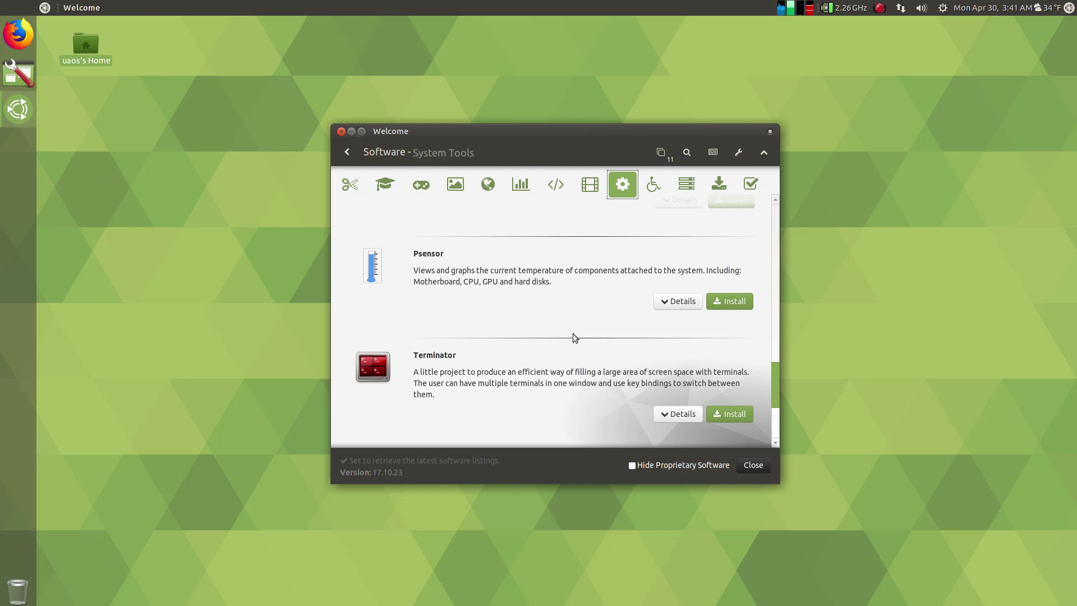
scroll(573, 336, down, 1)
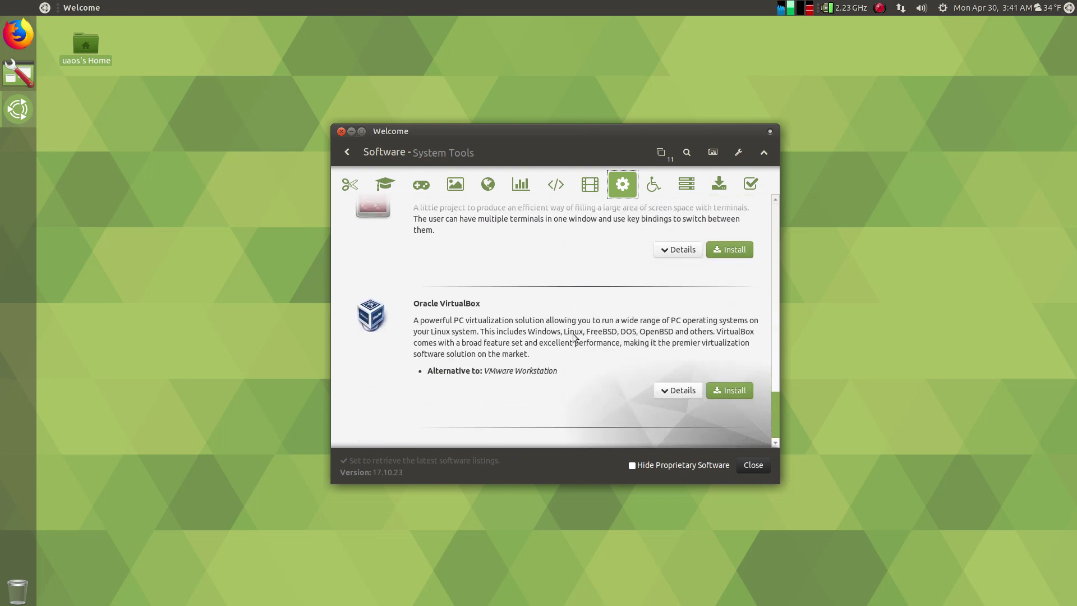
scroll(604, 329, up, 15)
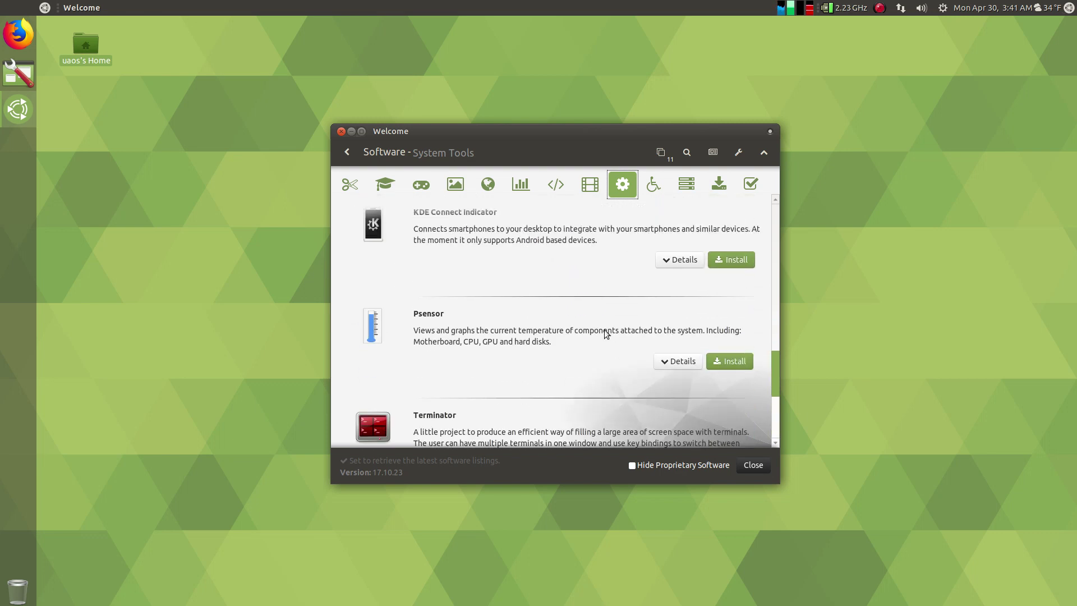
- Review the Enable Viacam and Workrave entries in the Universal Access category
click(652, 184)
scroll(626, 226, down, 2)
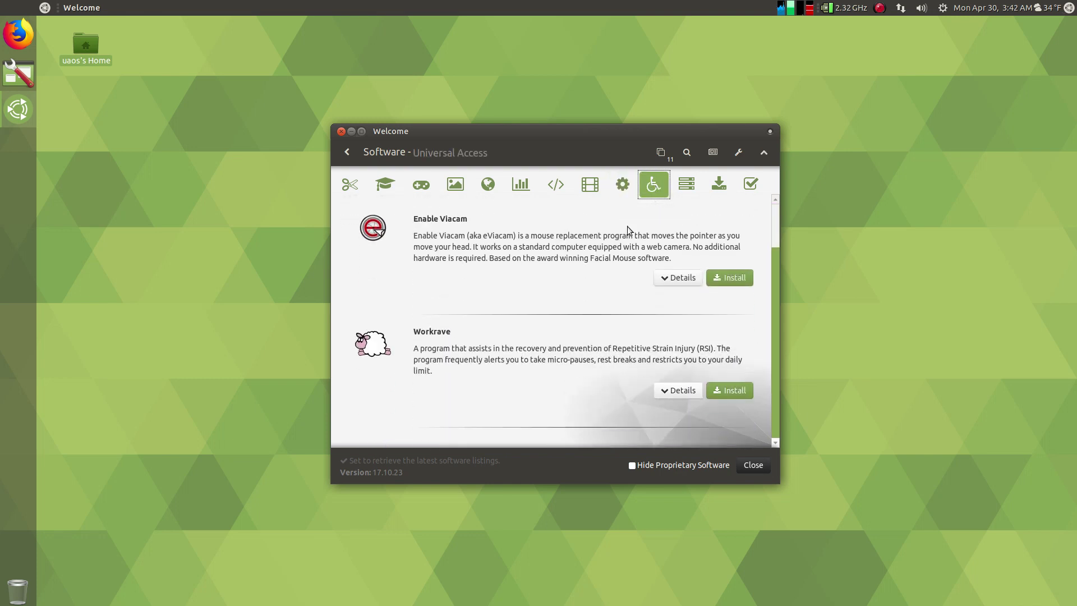
scroll(626, 227, up, 2)
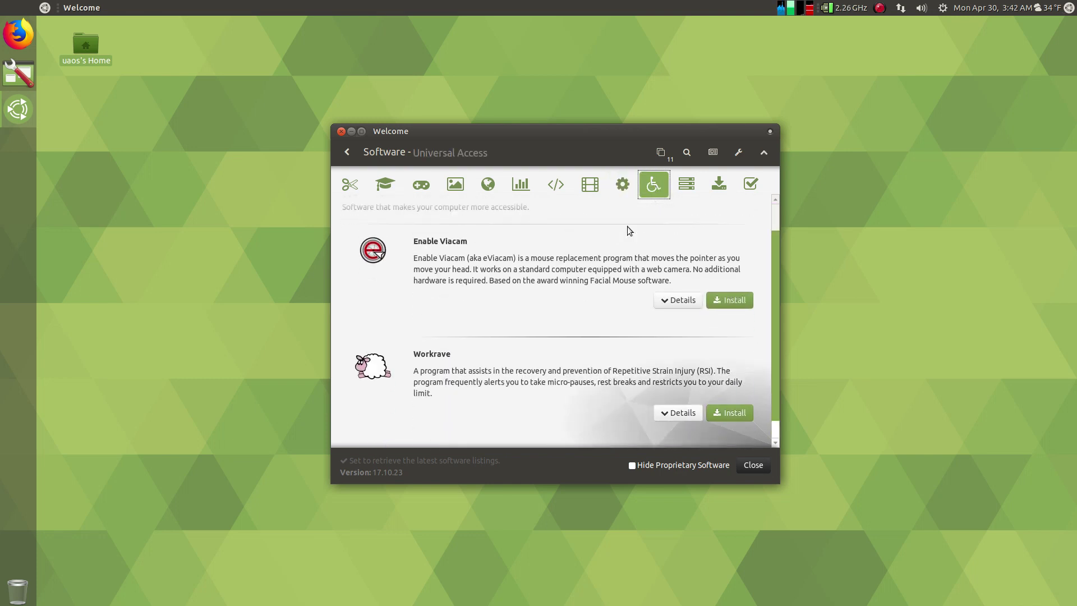
- Review the Servers category from Caja Share and Emby through Minecraft Server to X2Go Server
click(682, 186)
scroll(571, 271, down, 10)
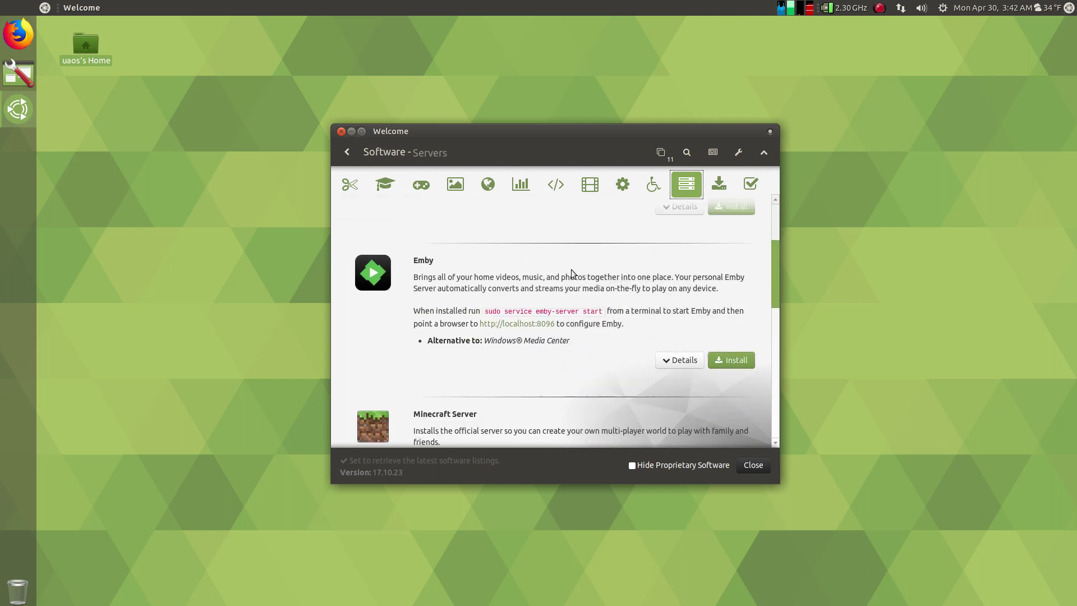
scroll(571, 271, down, 8)
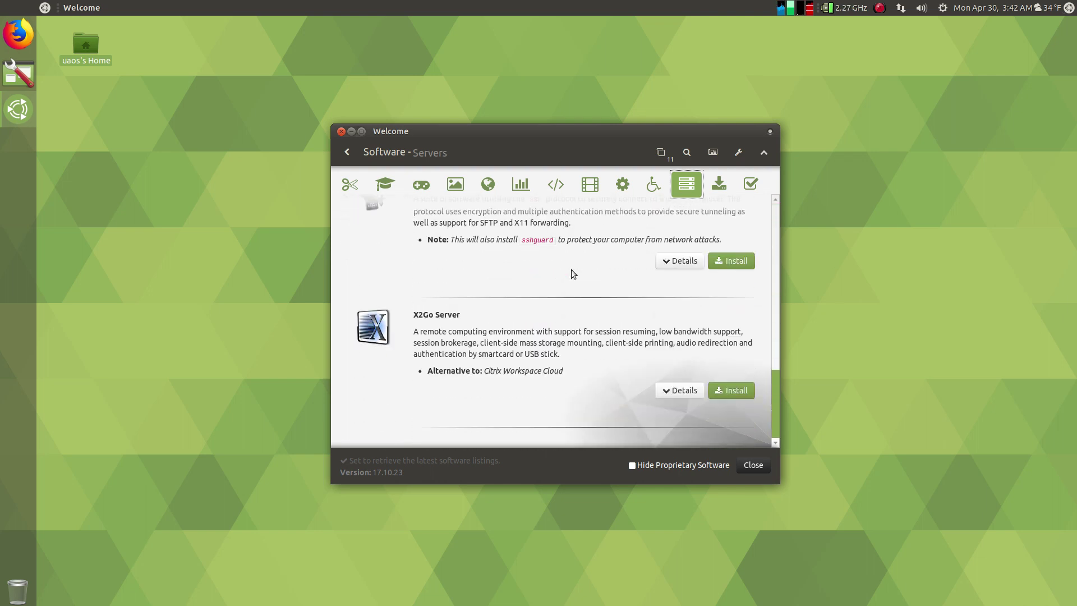
scroll(571, 270, up, 10)
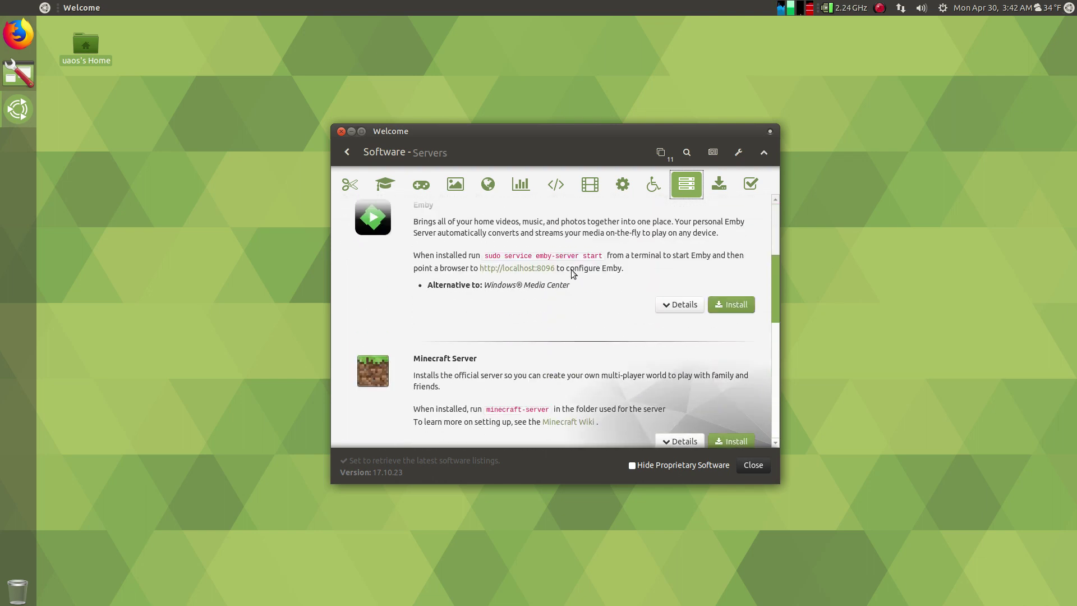
scroll(571, 273, up, 5)
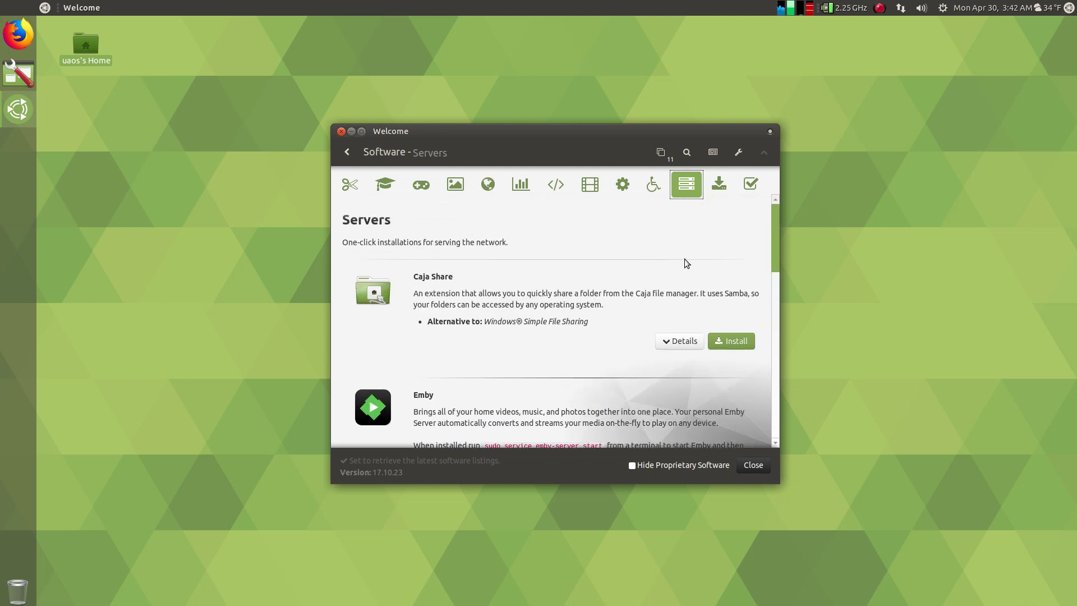
- Queue Software and Synaptic Package Manager for installation from the More Software category
click(720, 185)
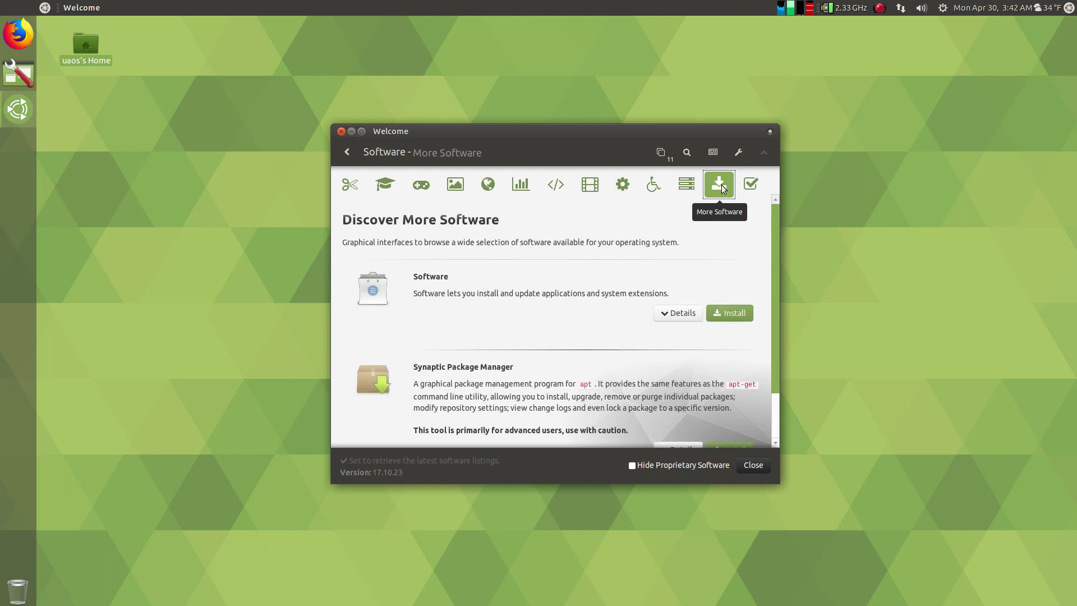
scroll(590, 242, down, 1)
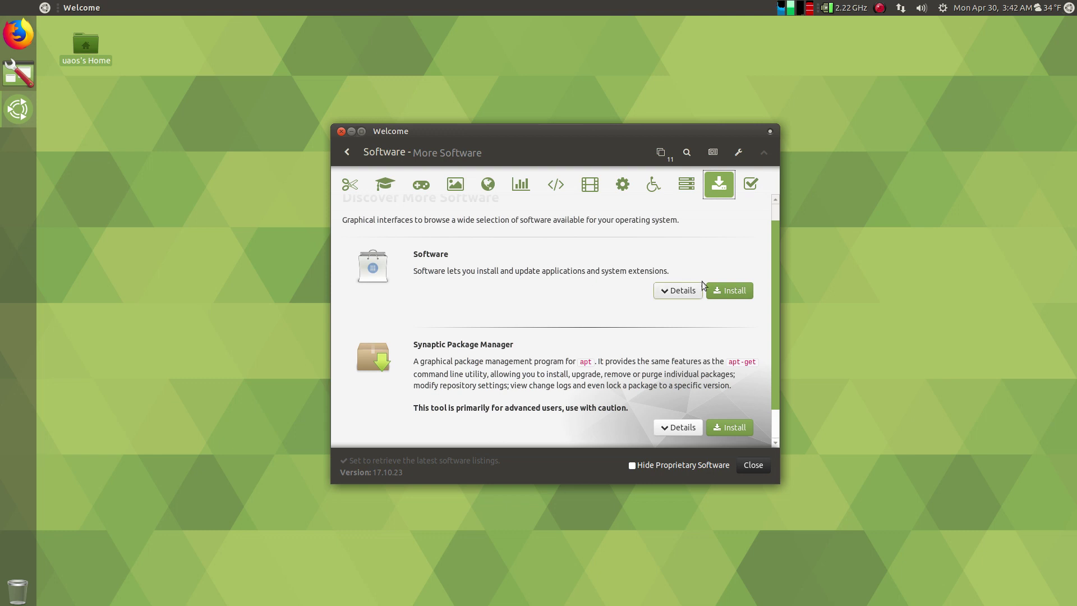
click(727, 290)
scroll(725, 287, down, 2)
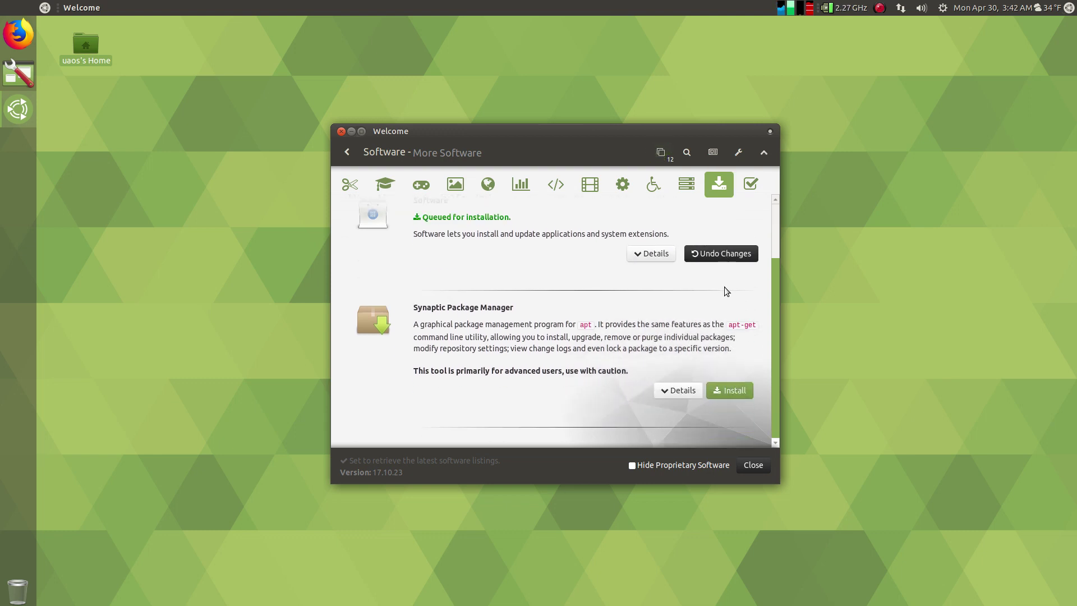
click(741, 390)
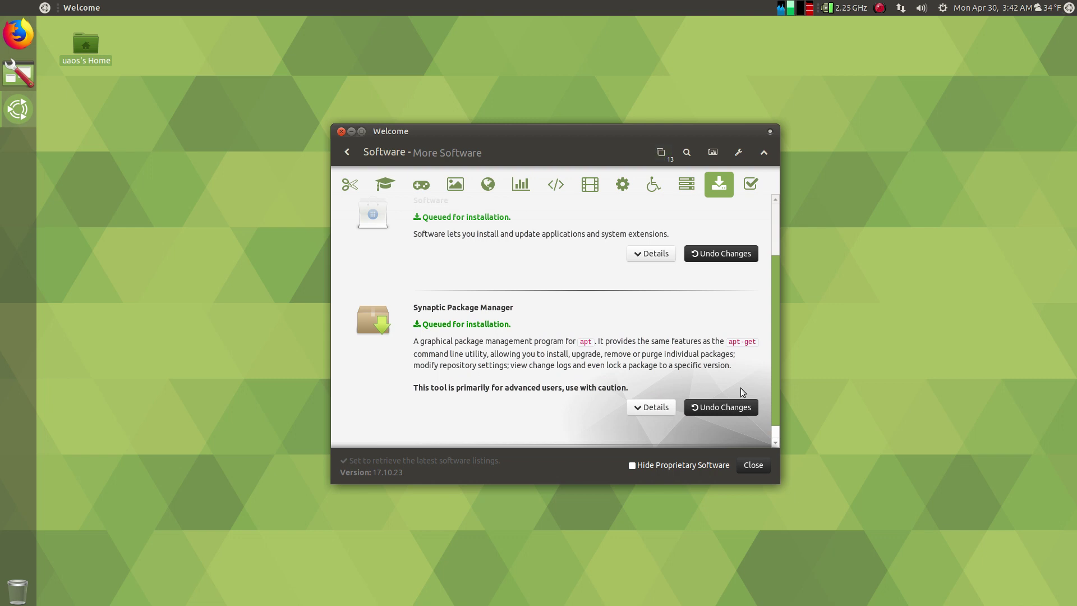
scroll(740, 388, down, 1)
scroll(740, 388, up, 4)
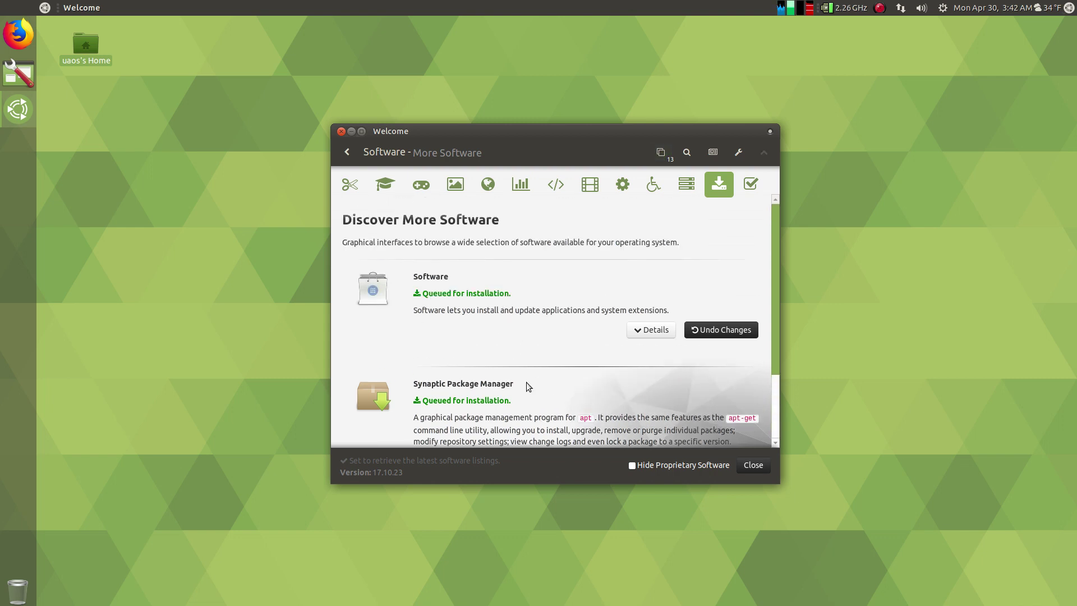
scroll(548, 371, down, 1)
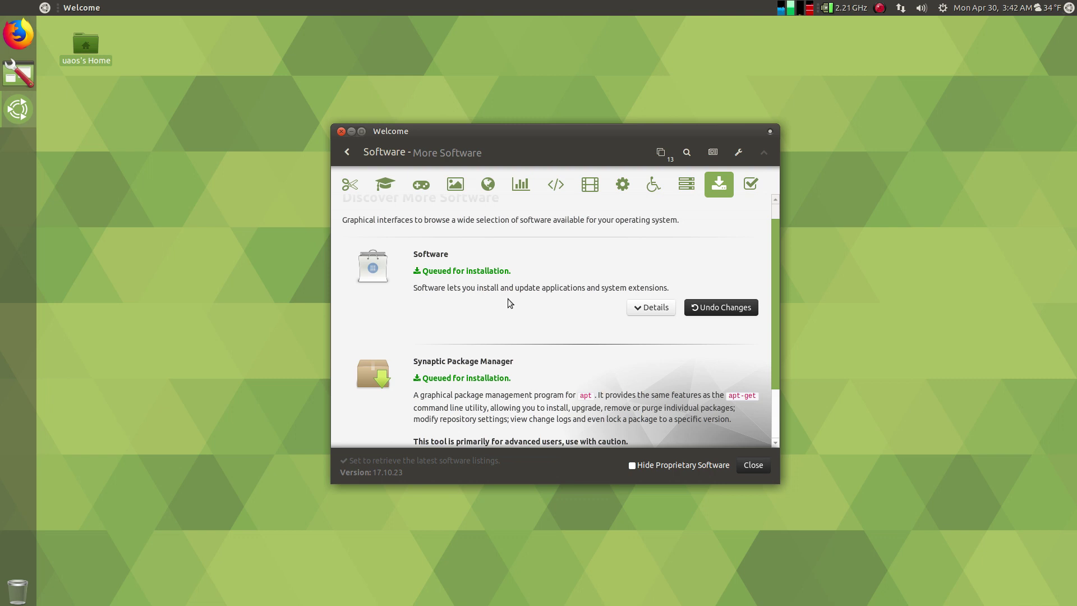
scroll(509, 303, down, 2)
scroll(509, 303, up, 3)
scroll(509, 303, down, 3)
scroll(507, 298, up, 3)
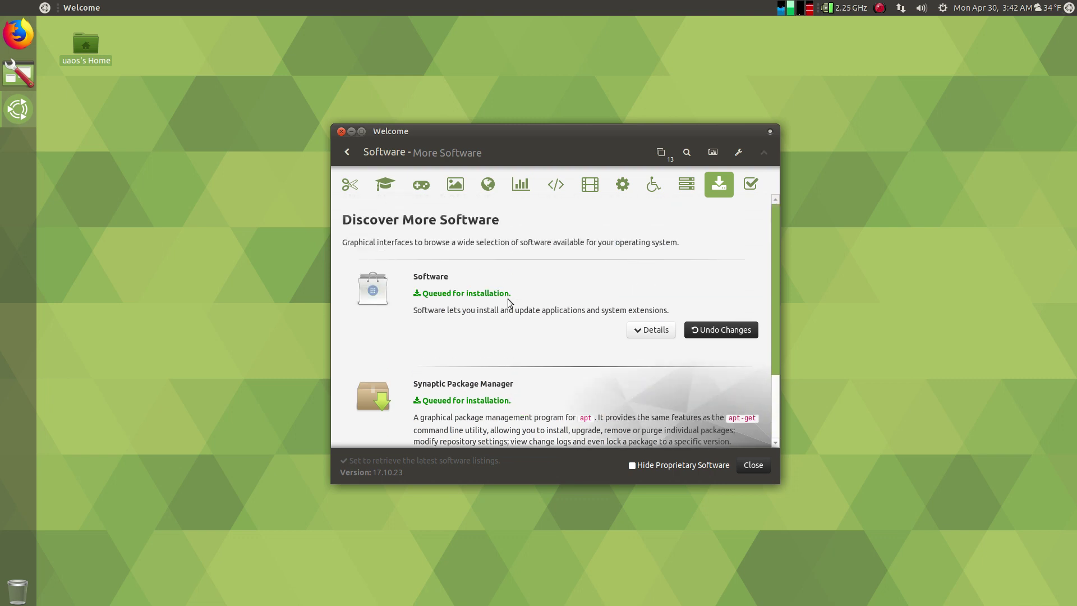
- Open the Fixes section and review its operations for outdated package lists and broken packages
click(752, 185)
scroll(564, 234, down, 1)
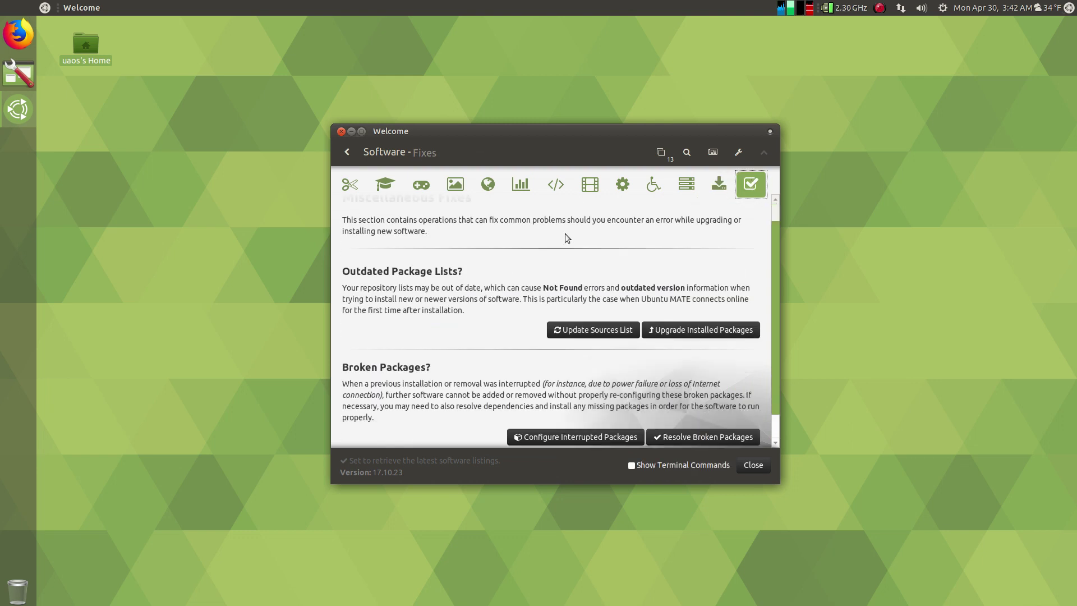
scroll(564, 233, up, 2)
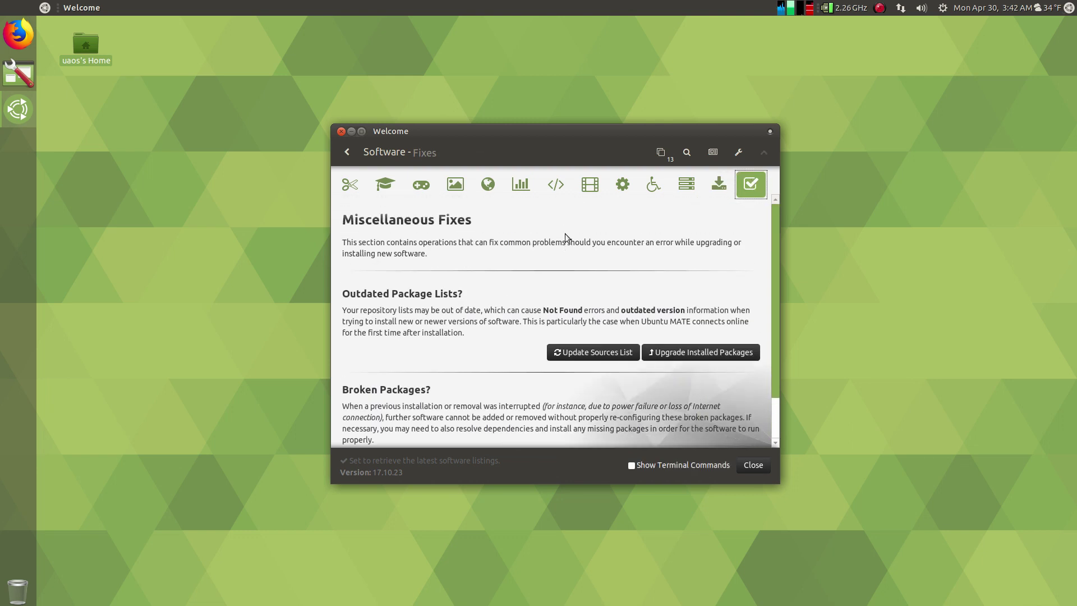
- Revisit the Servers category from Caja Share past Minecraft Server and Murmur, along with the Universal Access entries
click(721, 185)
click(687, 184)
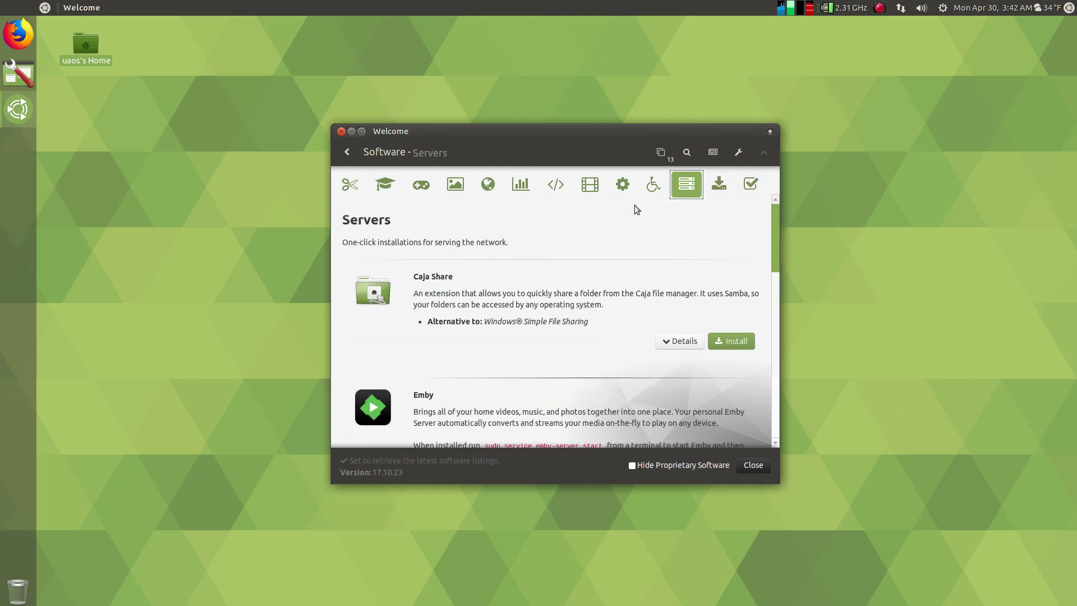
scroll(598, 322, down, 5)
scroll(598, 322, down, 5)
scroll(598, 321, up, 5)
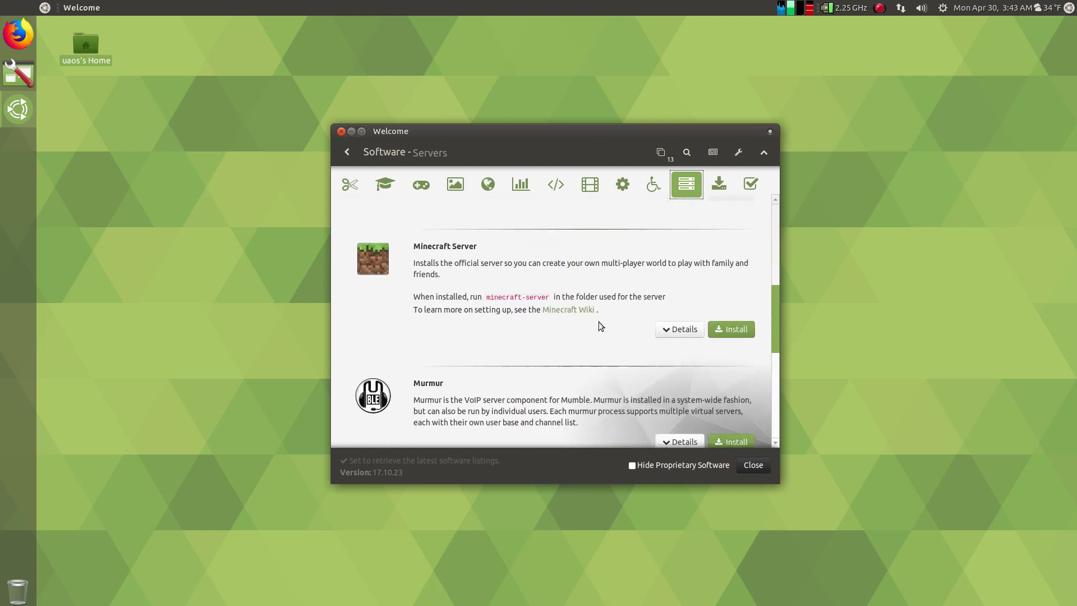
scroll(598, 322, up, 5)
click(653, 185)
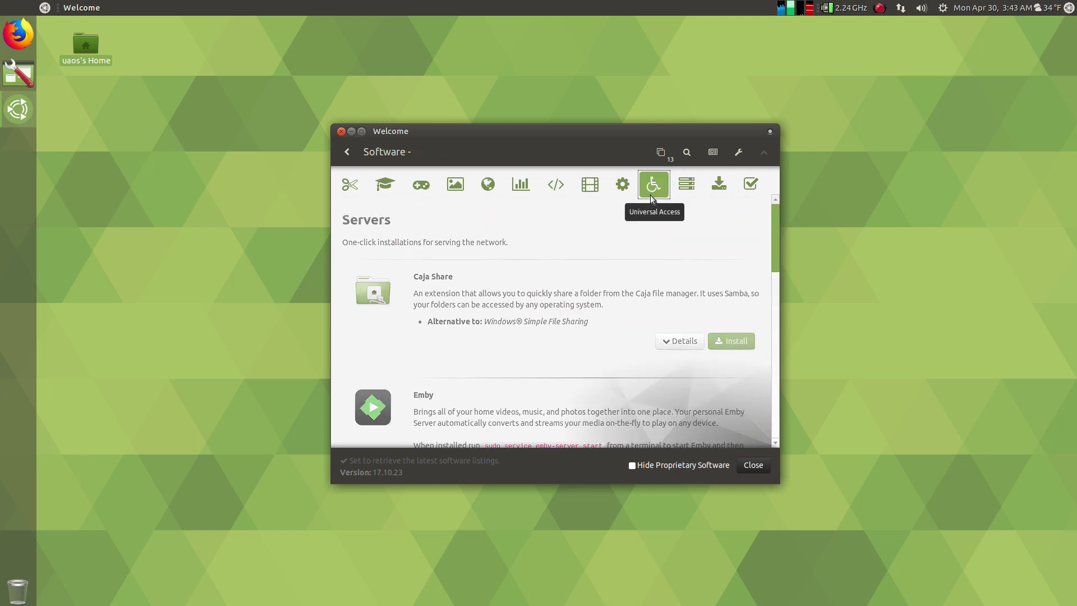
scroll(606, 294, down, 2)
scroll(606, 293, up, 2)
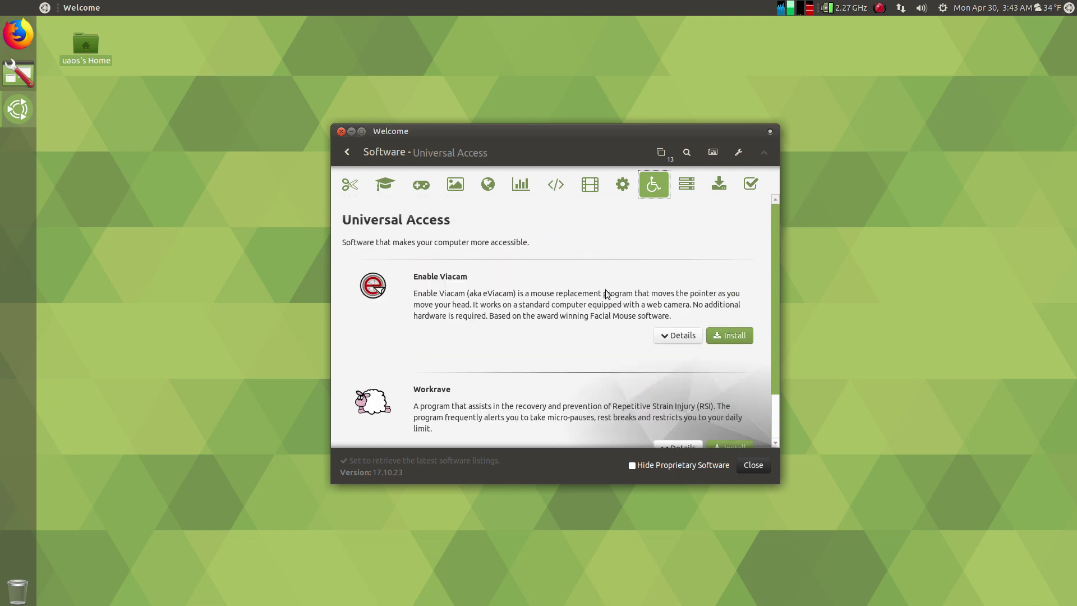
- Review the System Tools category from BleachBit through Déjà Dup, GNS3, Psensor and Terminator to Oracle VirtualBox
click(622, 186)
scroll(614, 241, down, 1)
scroll(615, 241, down, 3)
scroll(615, 241, down, 3)
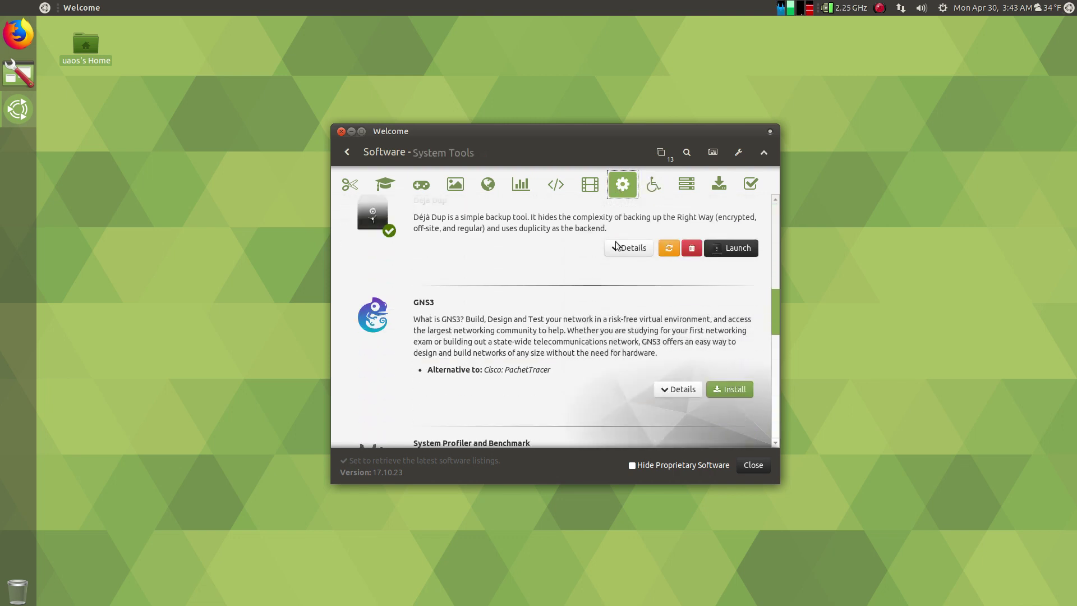
scroll(614, 241, down, 4)
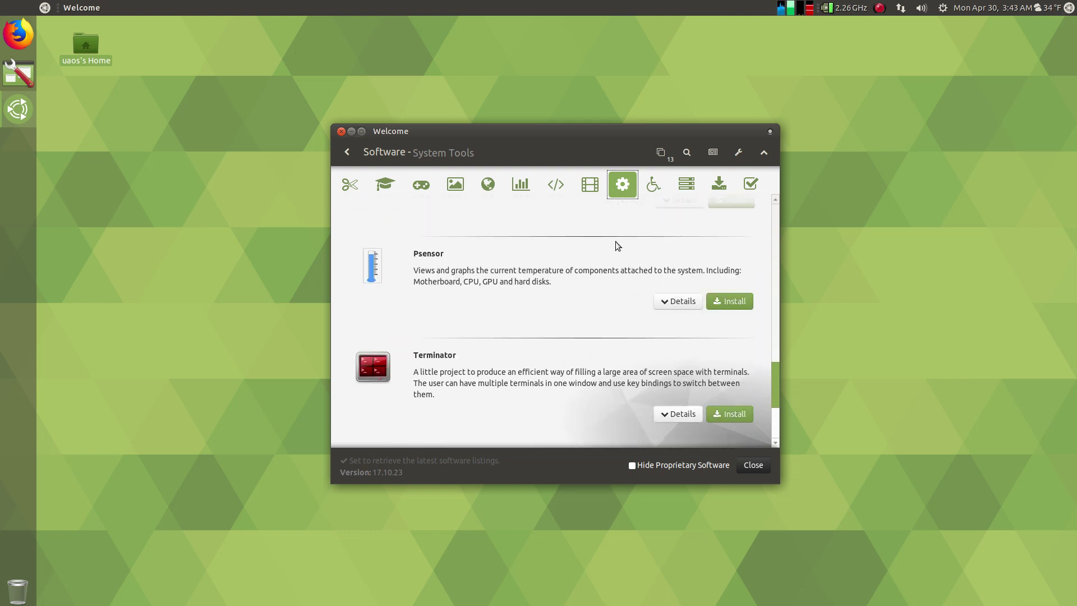
scroll(614, 241, down, 3)
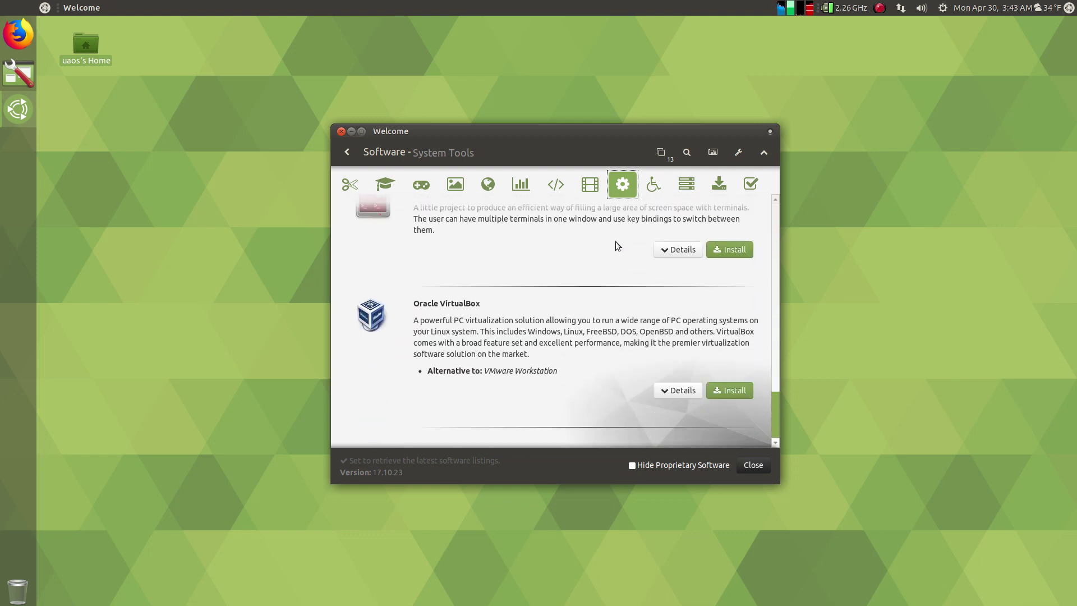
scroll(614, 241, up, 13)
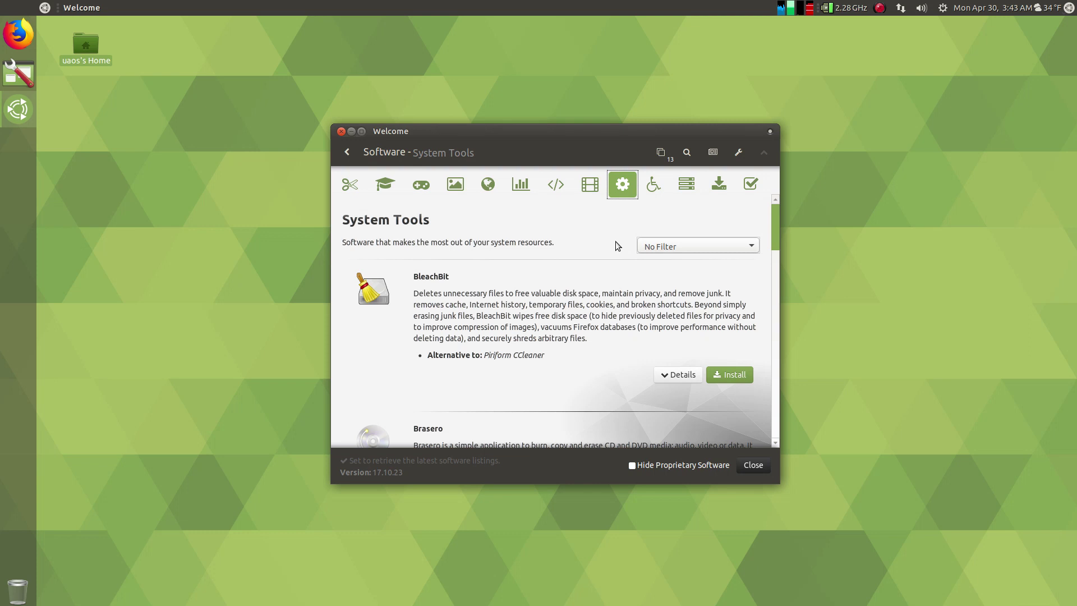
- Browse the Sound & Video category and queue kdenlive for installation
click(590, 184)
scroll(581, 270, down, 3)
scroll(580, 271, down, 12)
scroll(581, 271, down, 5)
scroll(581, 271, up, 2)
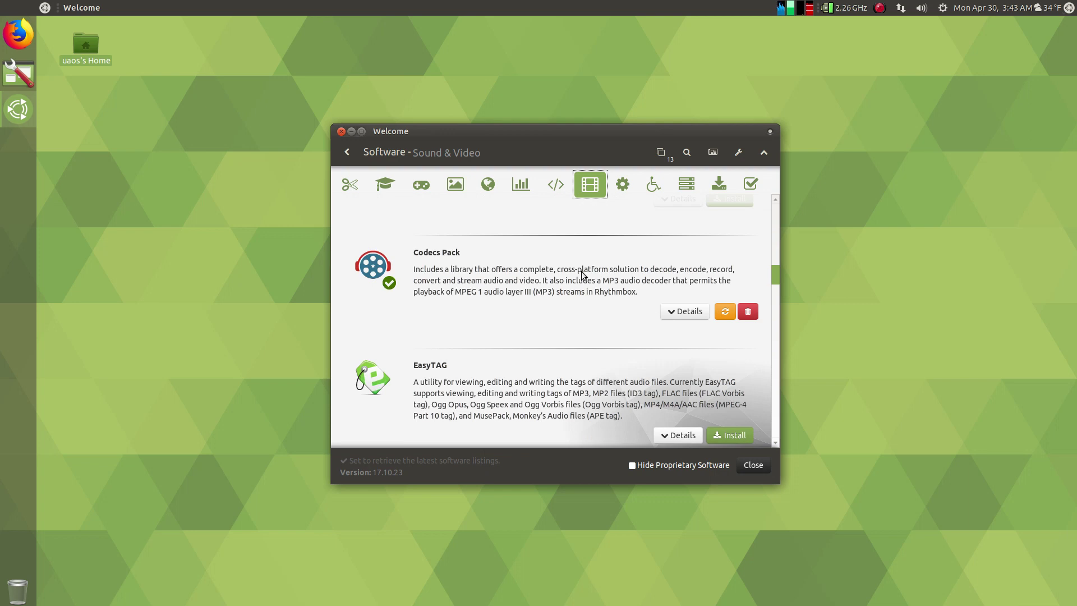
scroll(581, 275, down, 5)
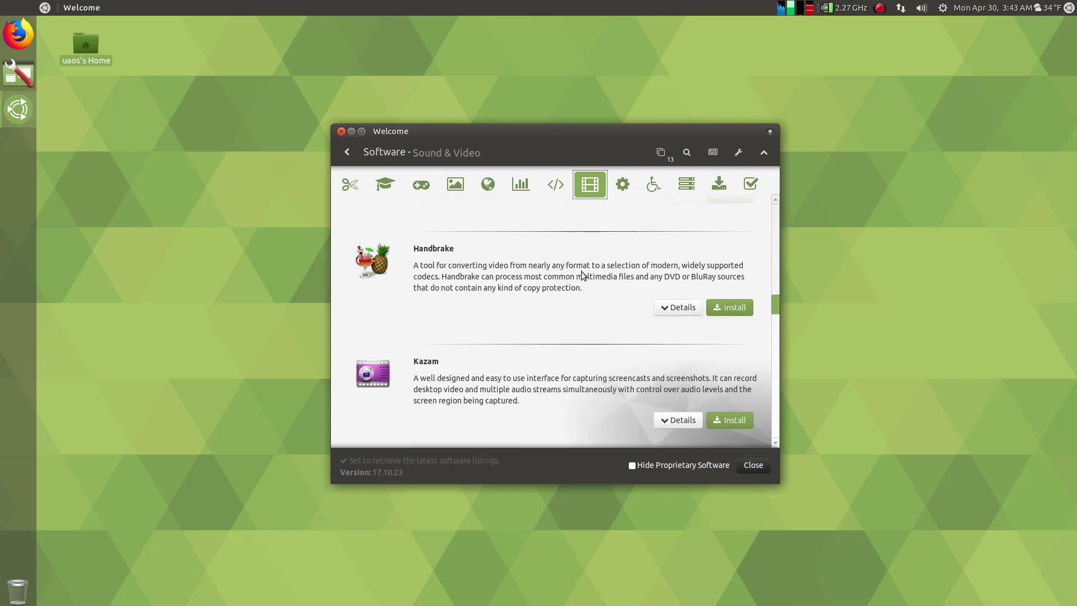
scroll(581, 275, down, 4)
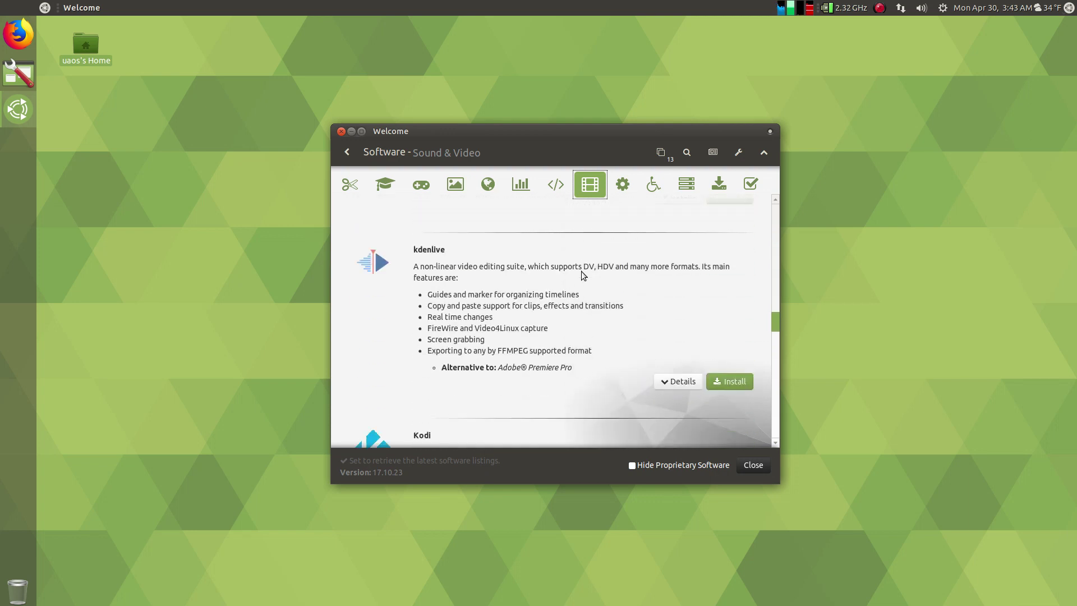
click(727, 383)
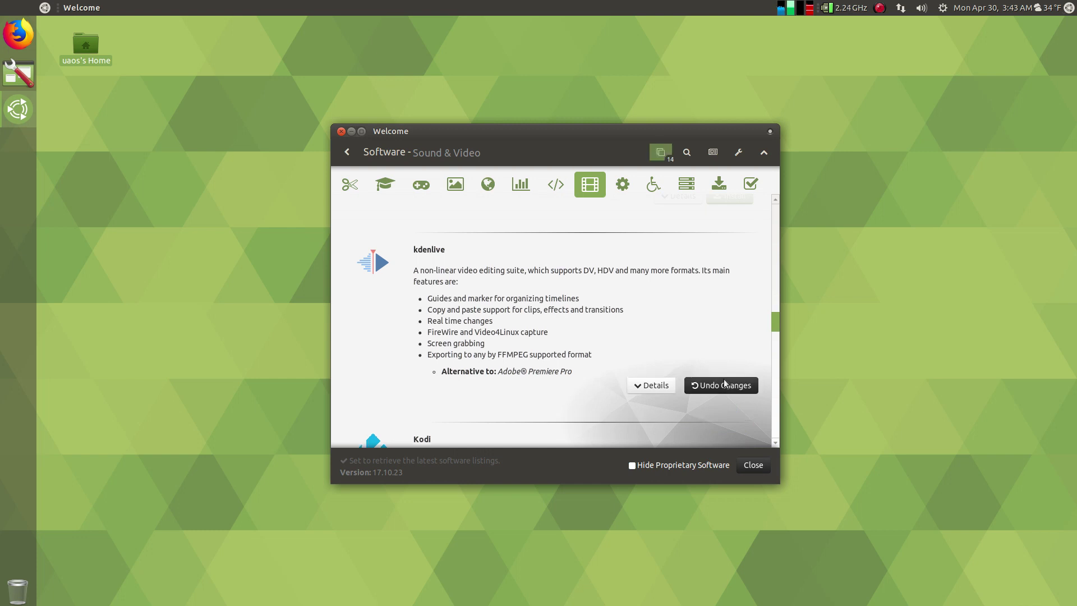
- Look through the remaining Sound & Video entries from Kodi and OBS Studio onward, and queue Spotify for installation
scroll(549, 329, down, 5)
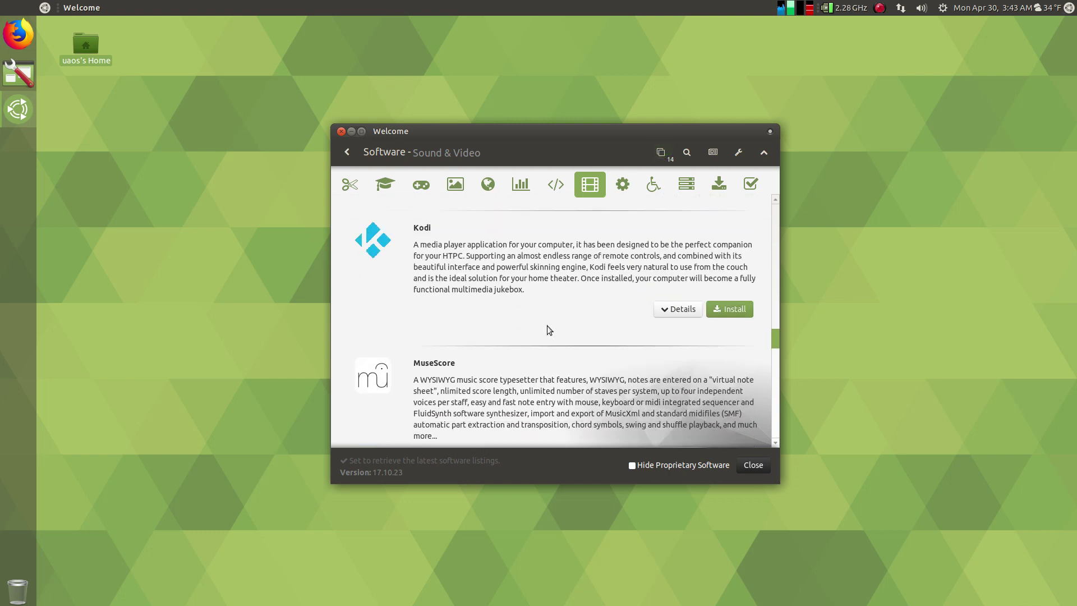
scroll(548, 329, down, 4)
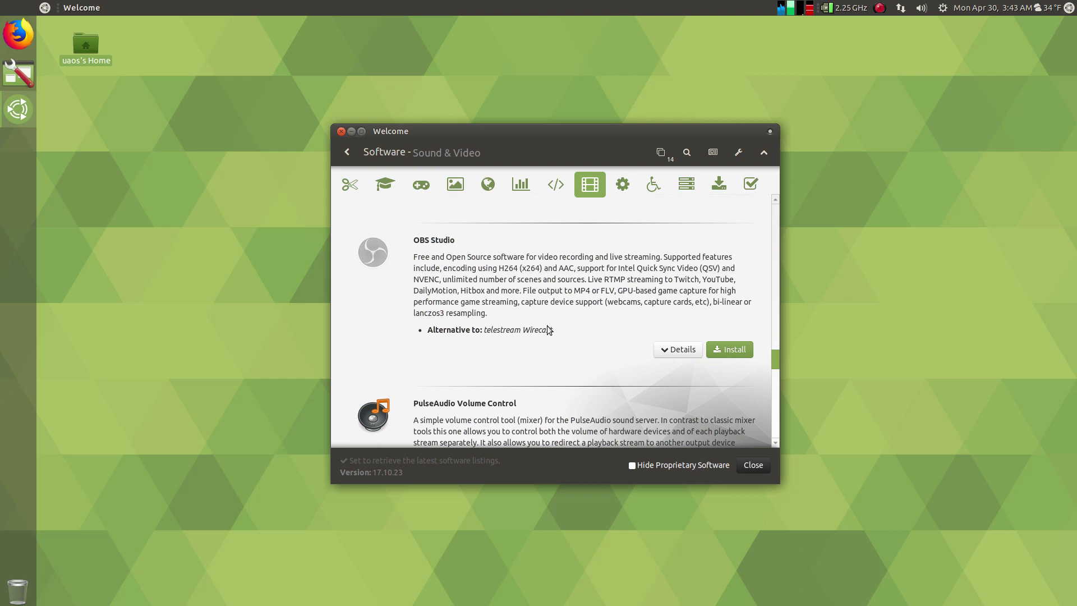
scroll(549, 329, down, 1)
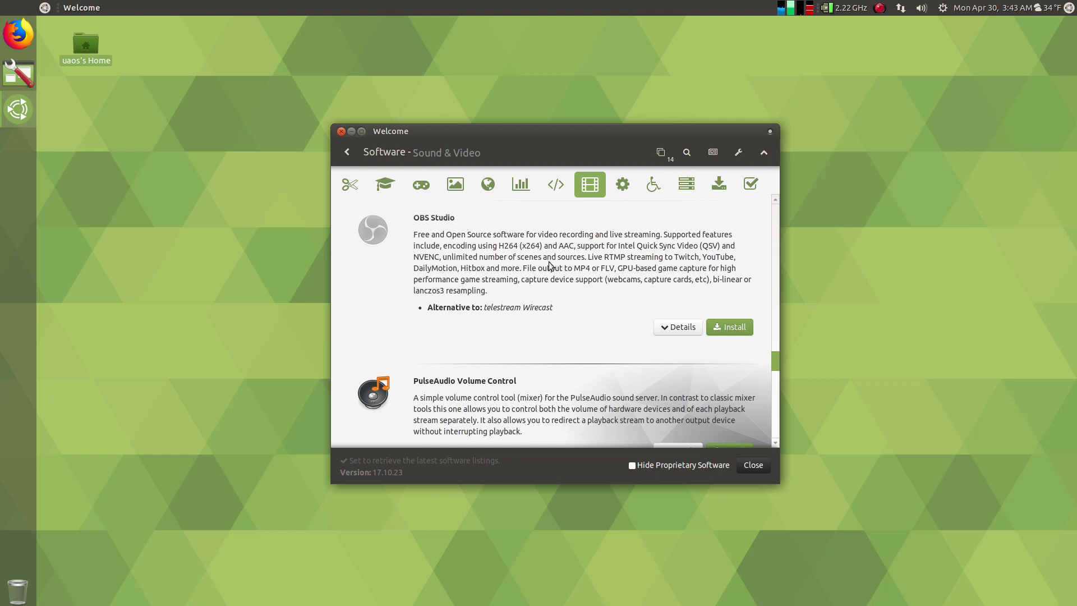
scroll(548, 266, down, 4)
scroll(548, 266, down, 8)
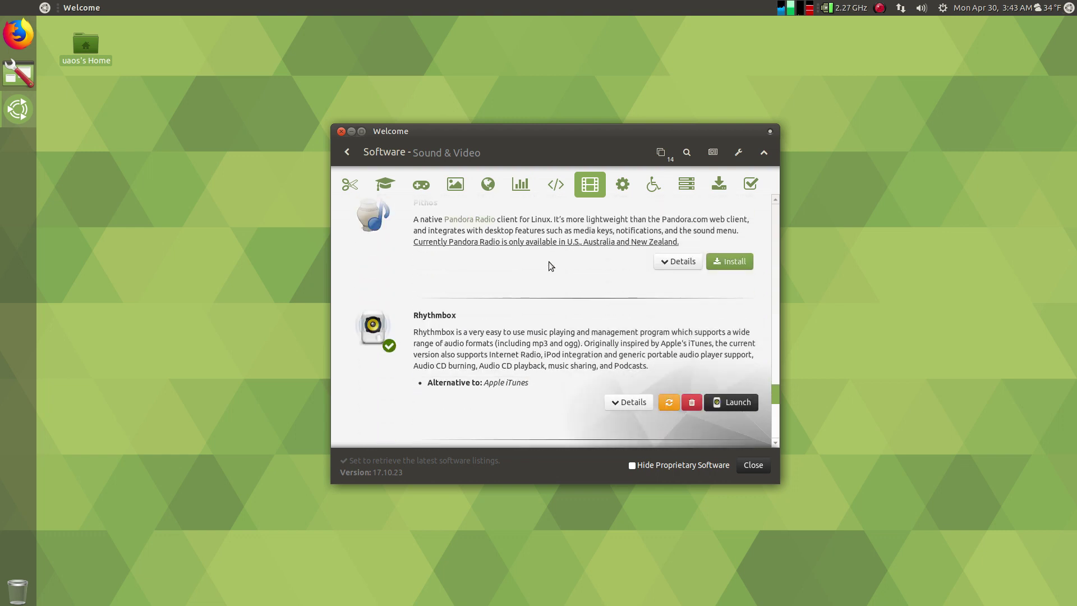
scroll(549, 265, down, 3)
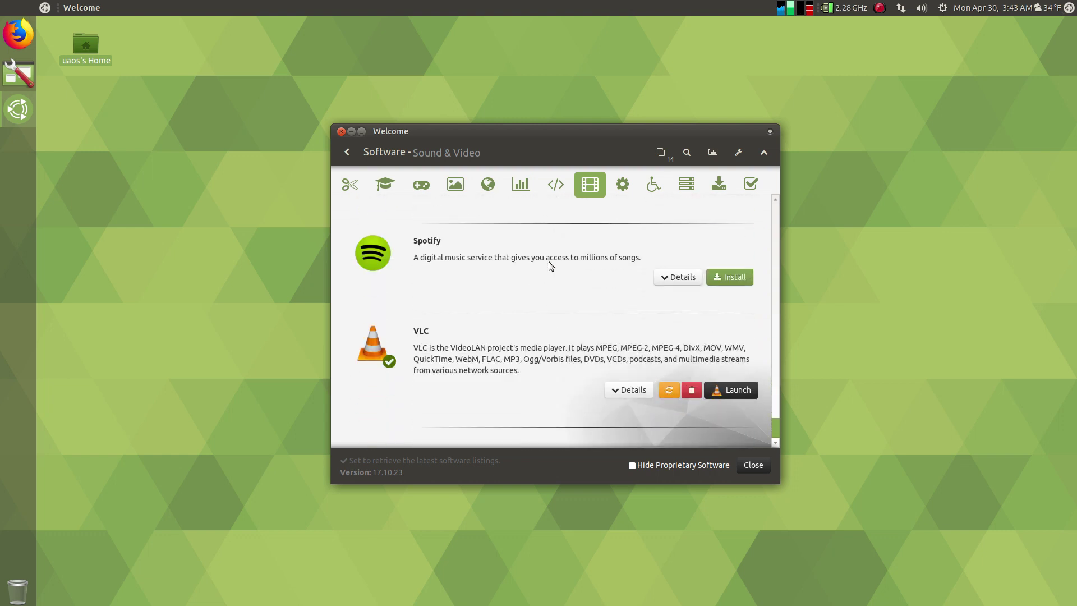
click(732, 275)
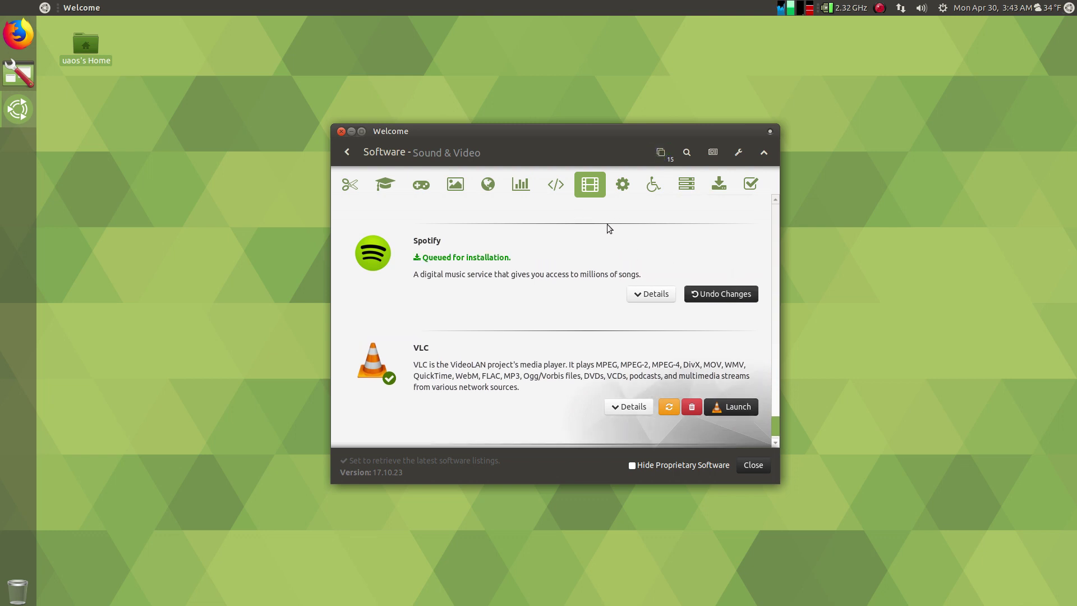
- Review the applications in the Bulk Queue and apply all the queued changes
click(660, 153)
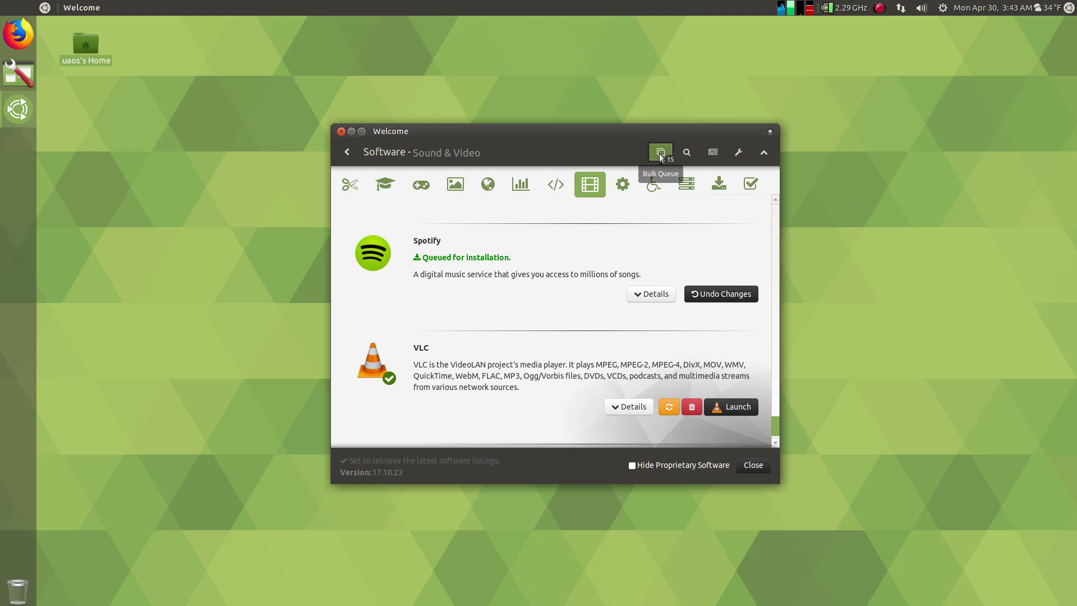
scroll(588, 259, down, 10)
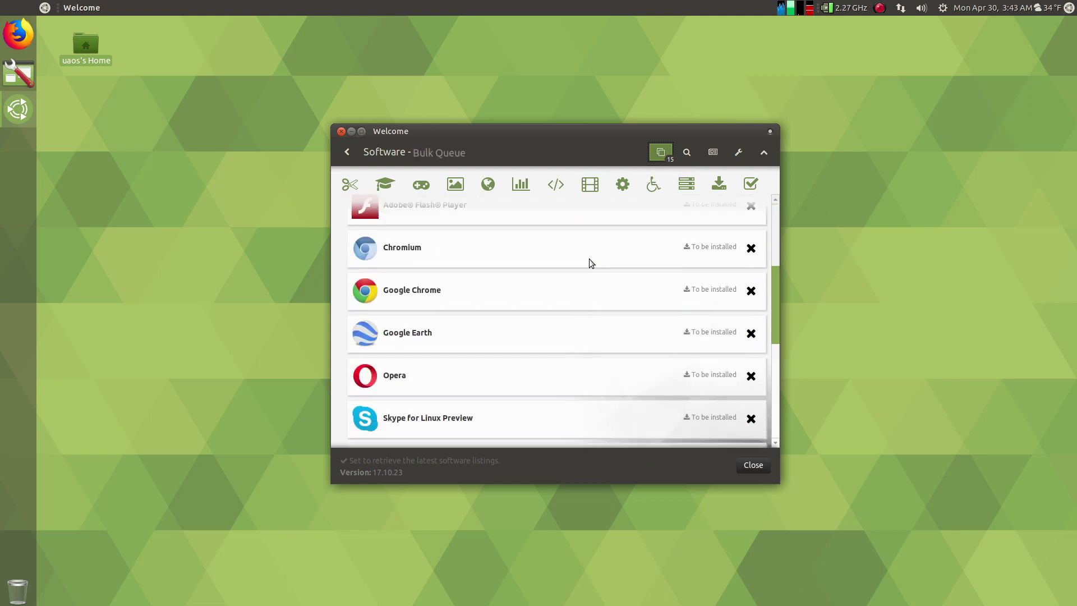
scroll(588, 258, up, 10)
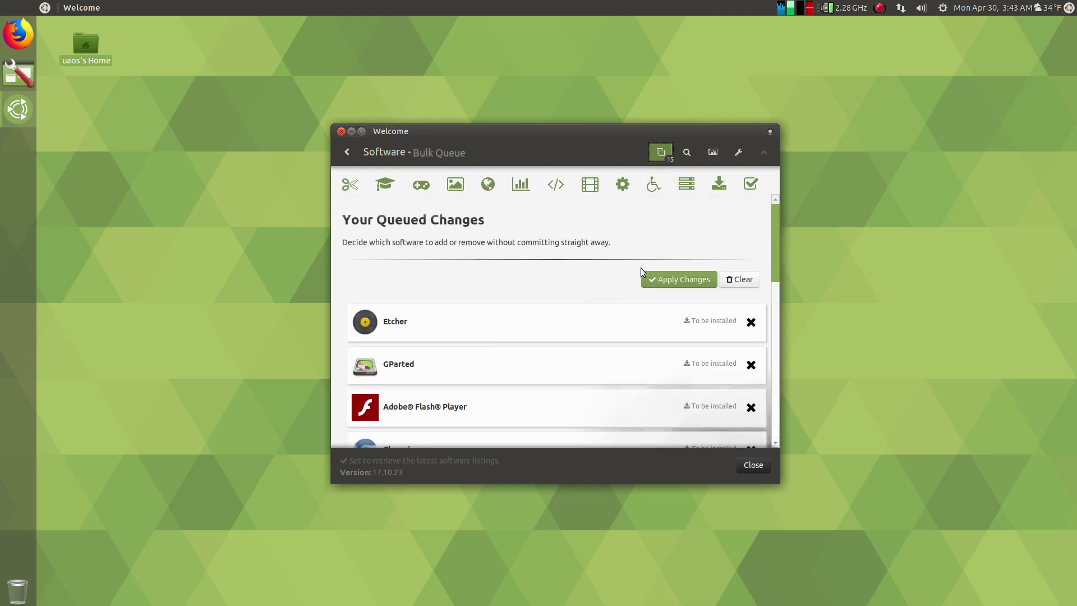
click(663, 279)
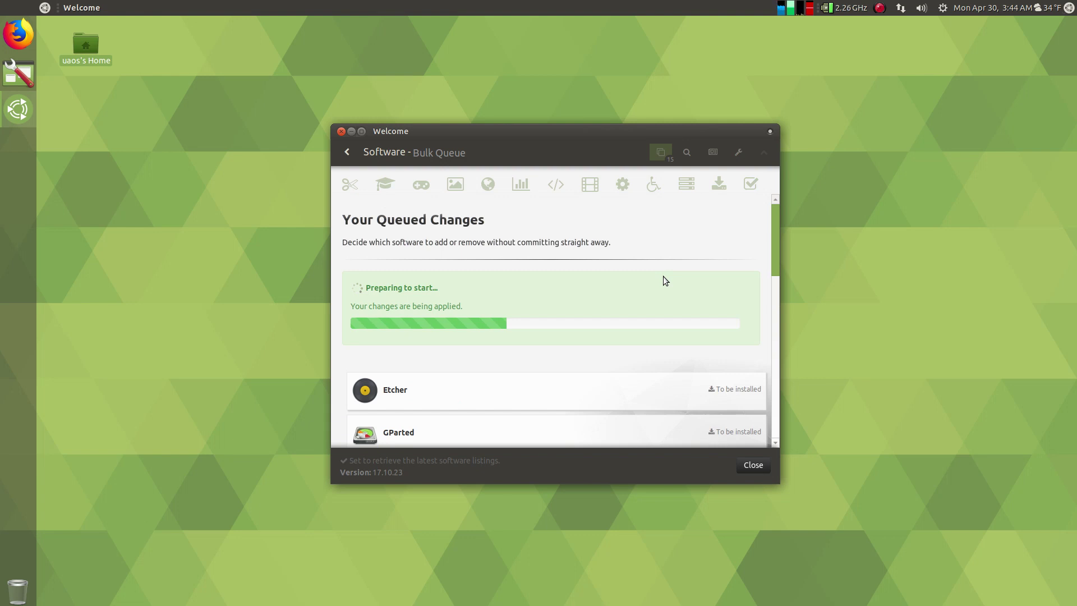
- Minimise the Welcome window and take a brief look at the Control Center and the full application overview
click(352, 132)
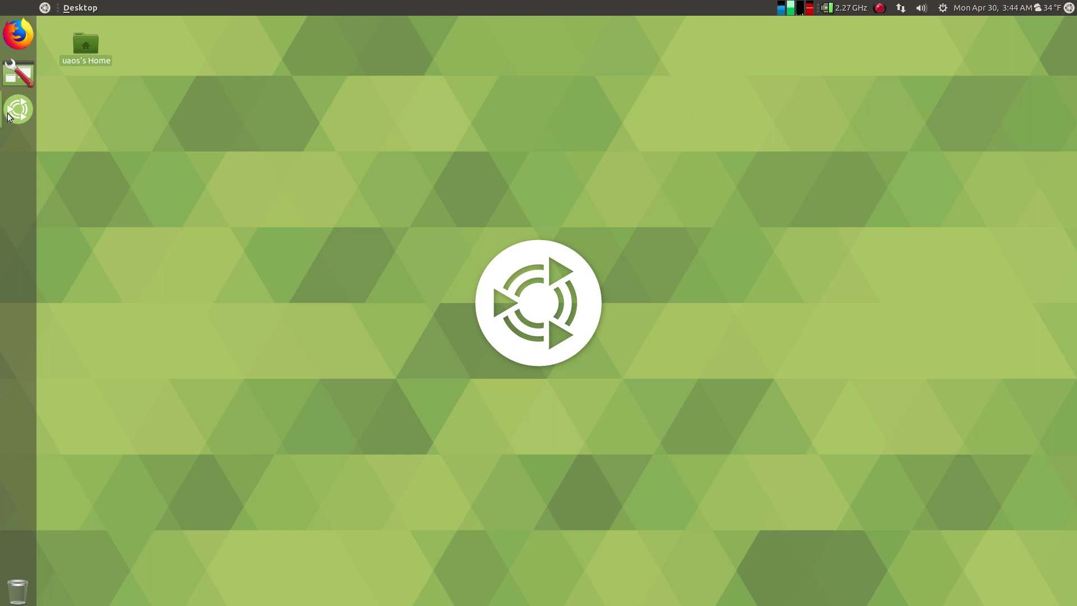
click(22, 77)
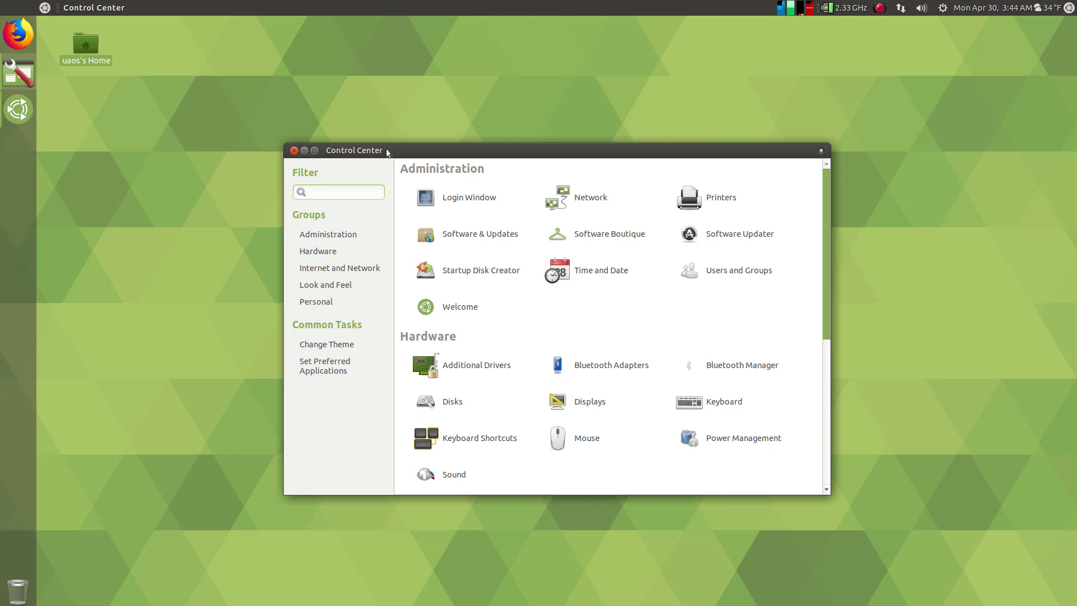
click(294, 151)
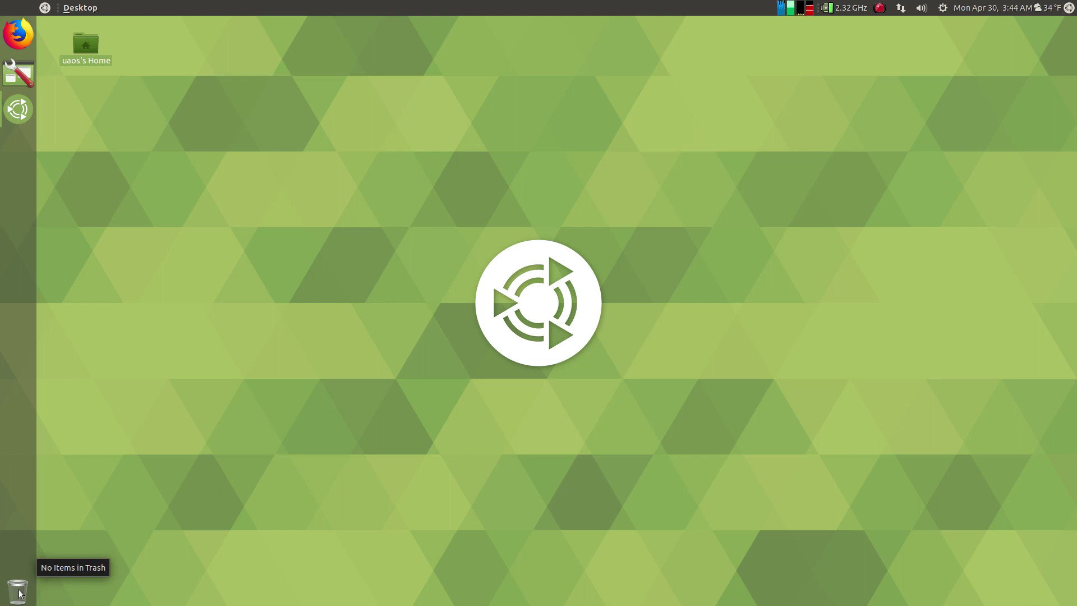
click(45, 8)
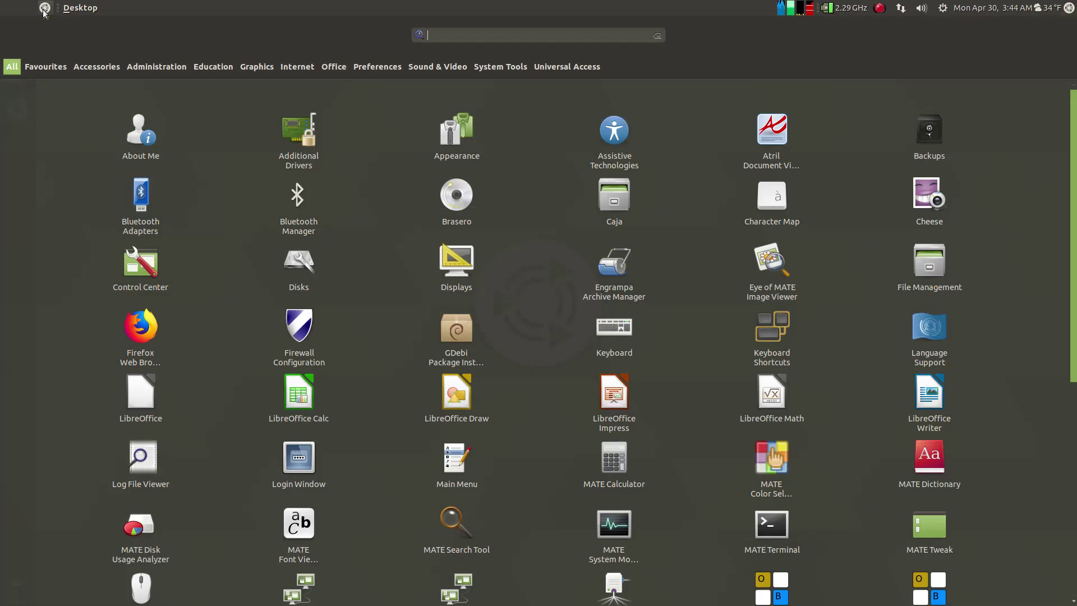
click(44, 9)
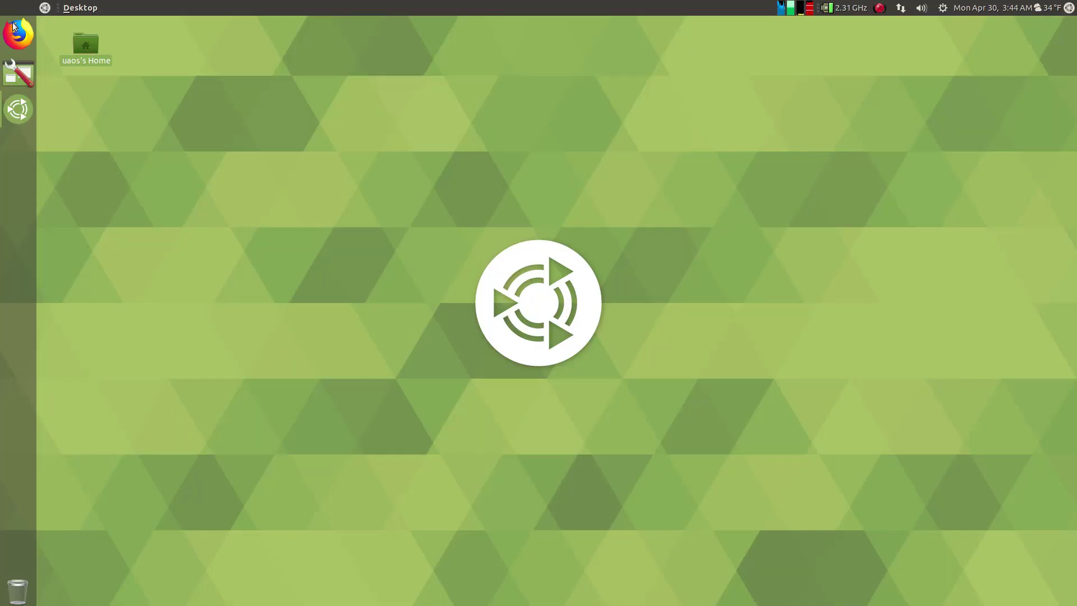
- Launch LibreOffice from the Office applications and create a new Writer document
click(1068, 9)
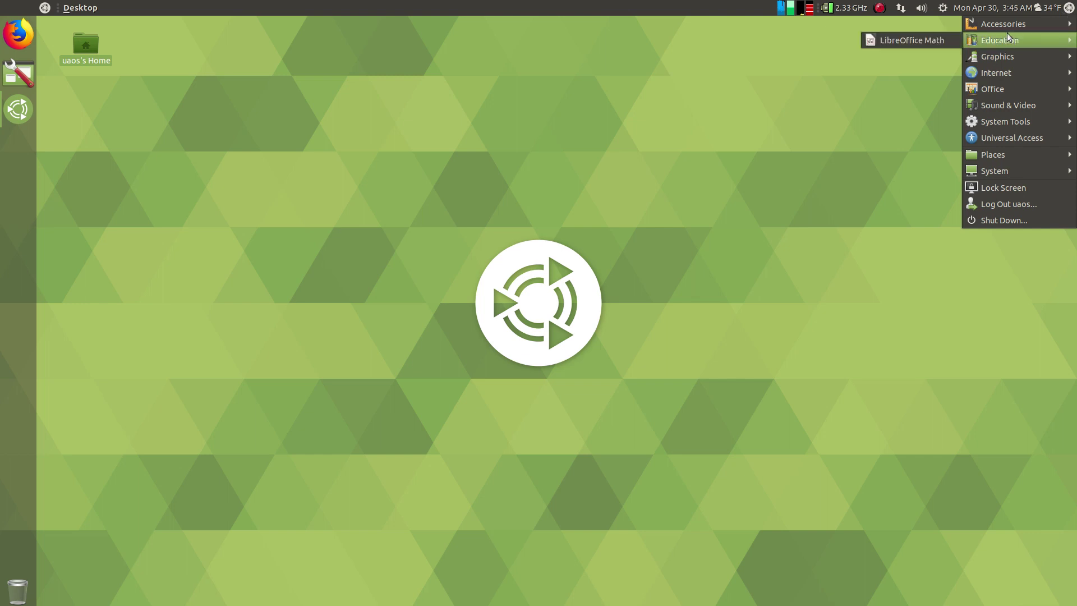
mouse_move(1007, 29)
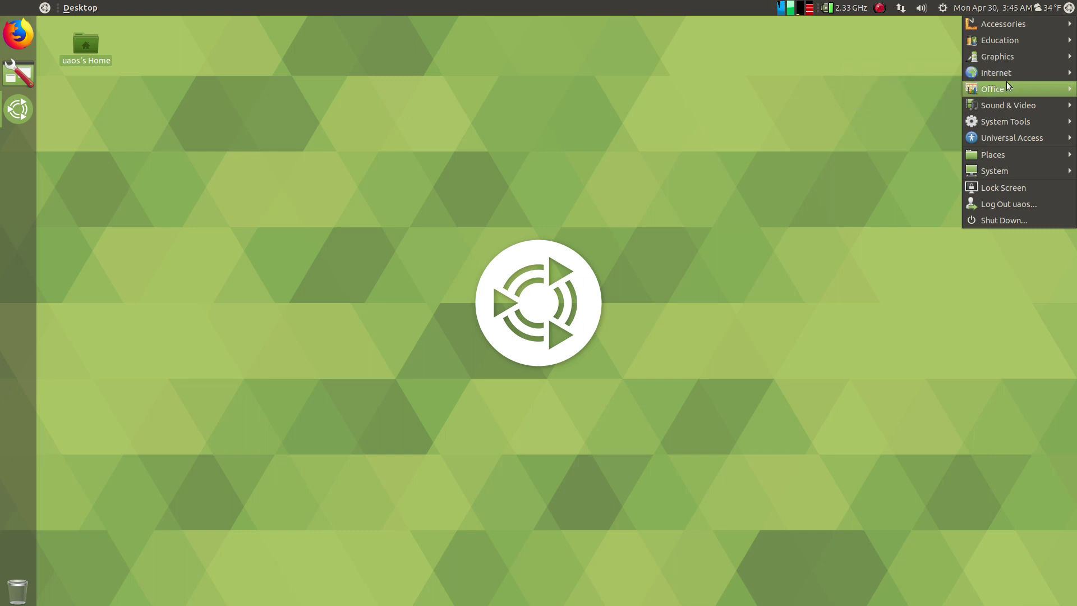
mouse_move(1007, 90)
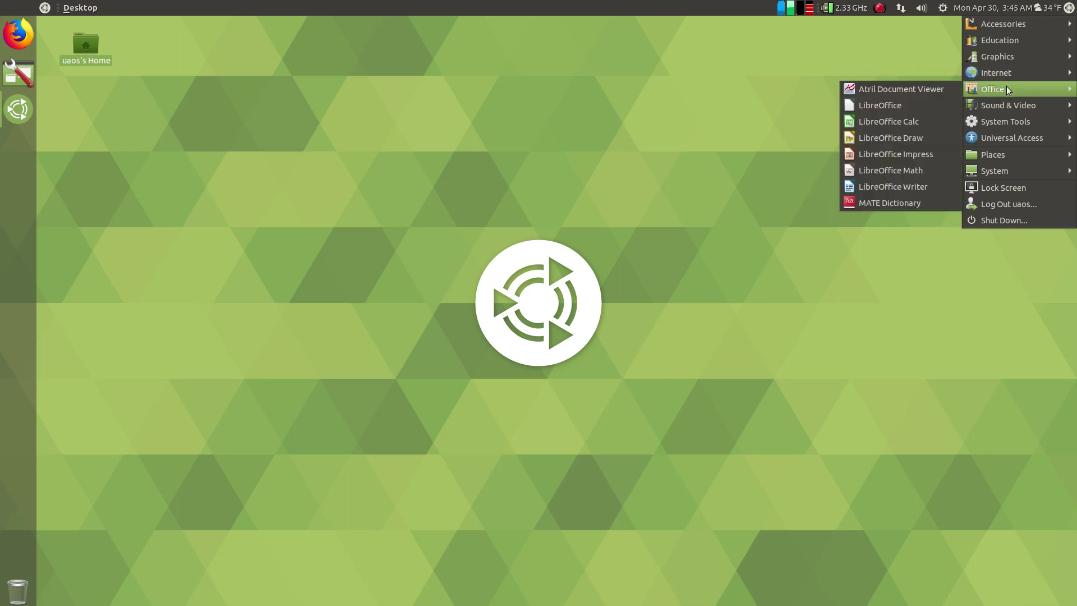
click(940, 101)
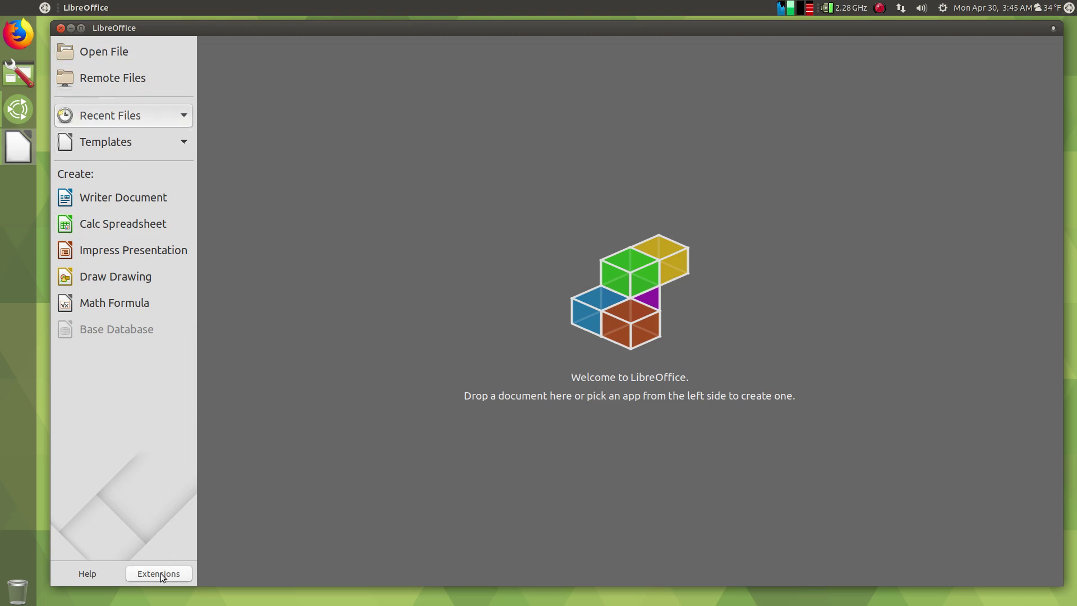
click(84, 202)
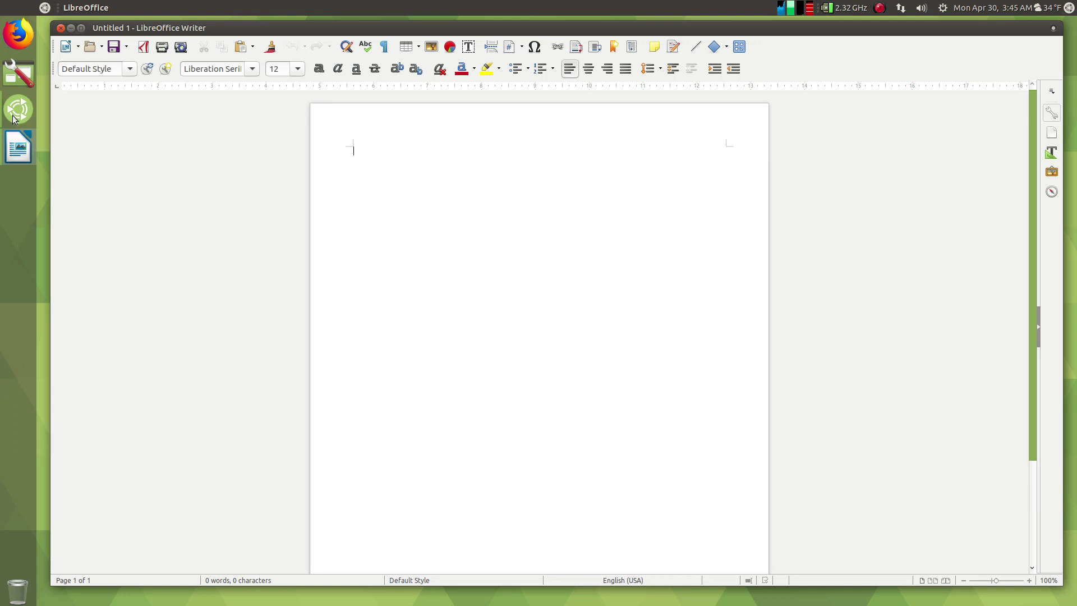
- Switch back to the Welcome window and expand the details of the package error
mouse_move(15, 118)
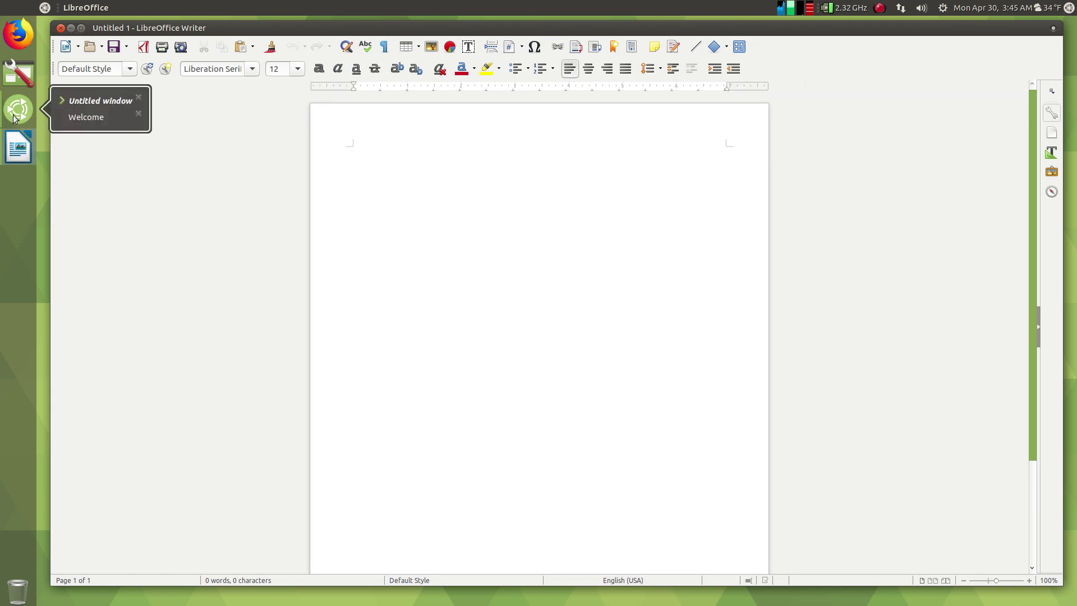
click(81, 119)
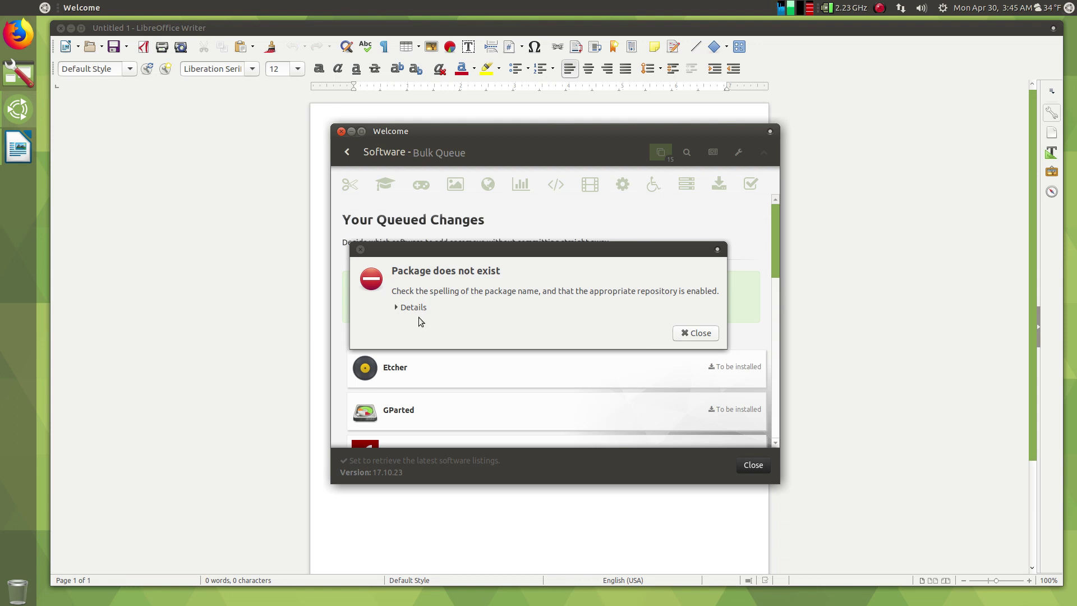
click(397, 310)
click(398, 308)
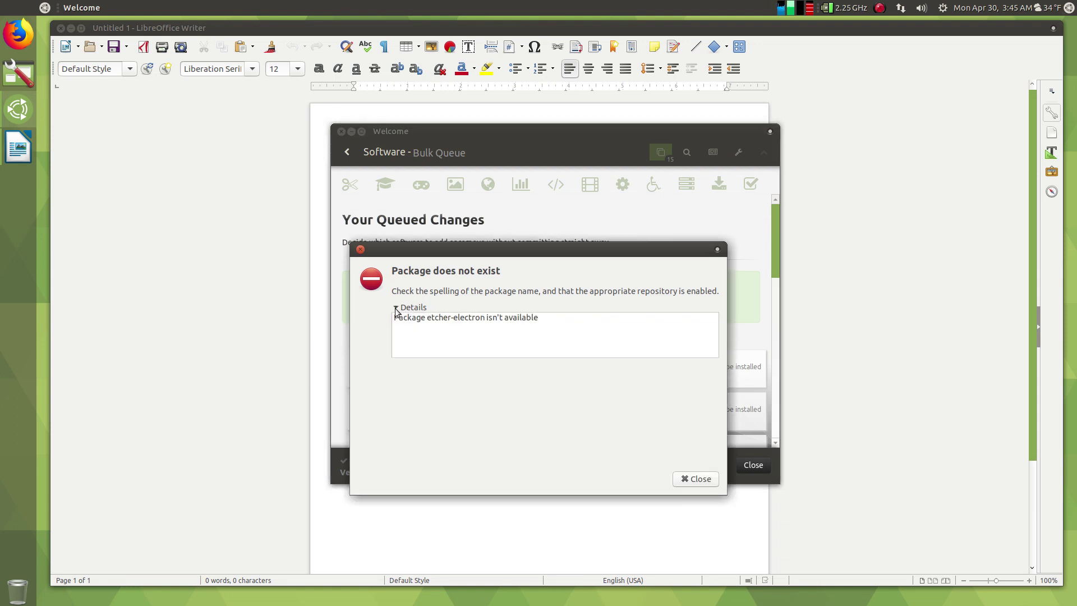
- Dismiss the package error, expand the details of the next one and dismiss that as well
click(700, 479)
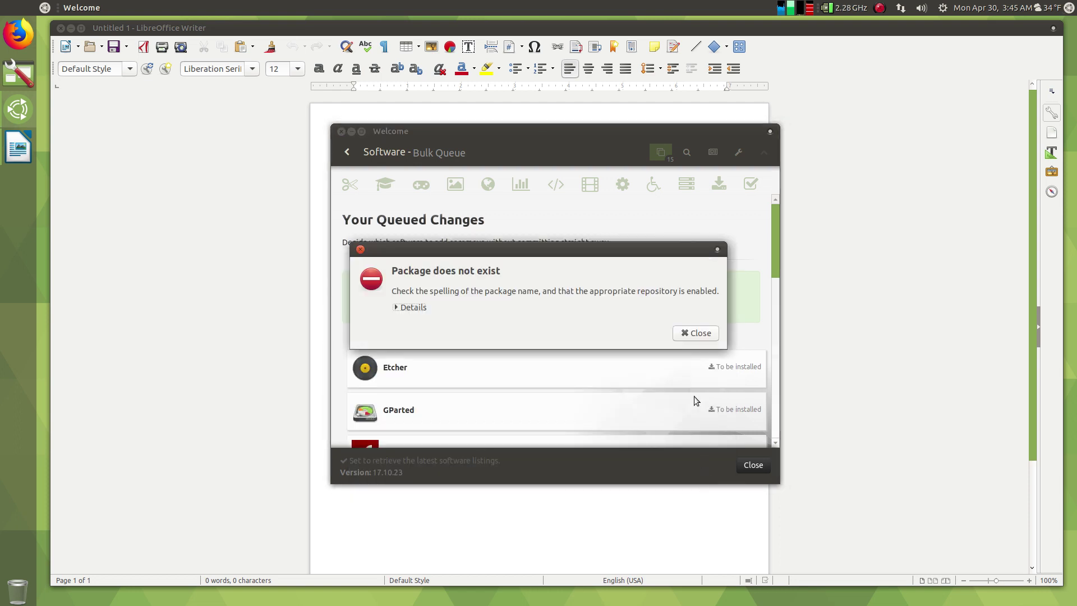
click(397, 307)
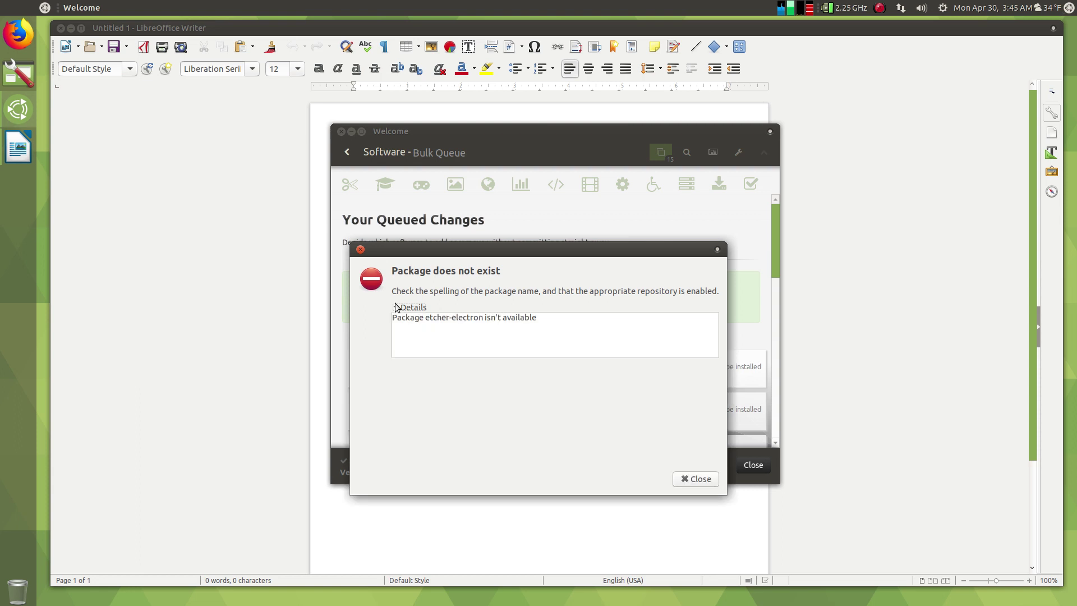
click(695, 478)
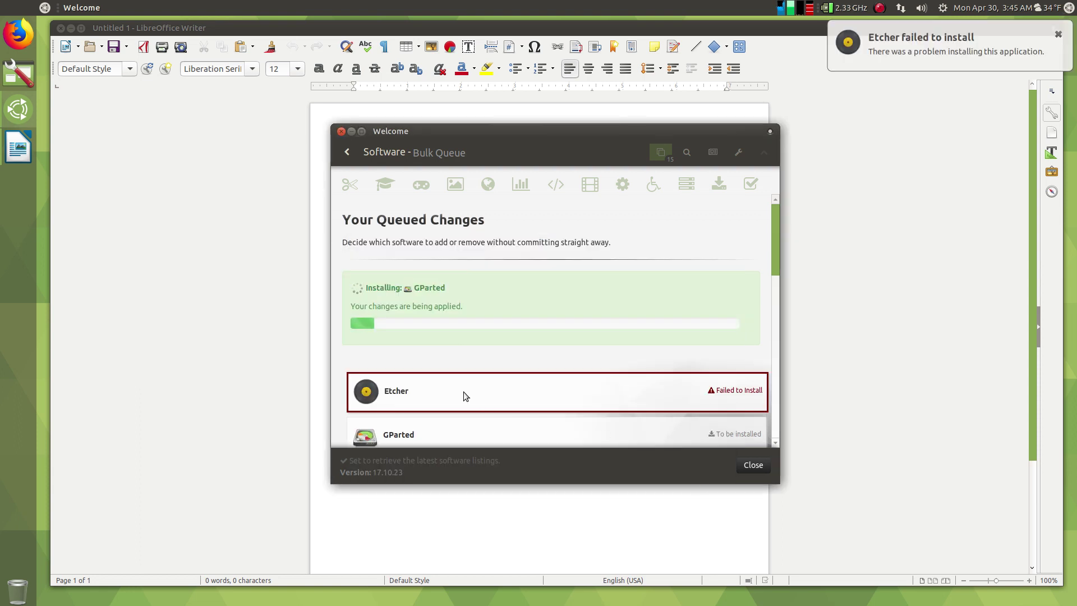
- Bring the Writer document forward and authenticate the software installation with the account password
click(167, 261)
click(521, 343)
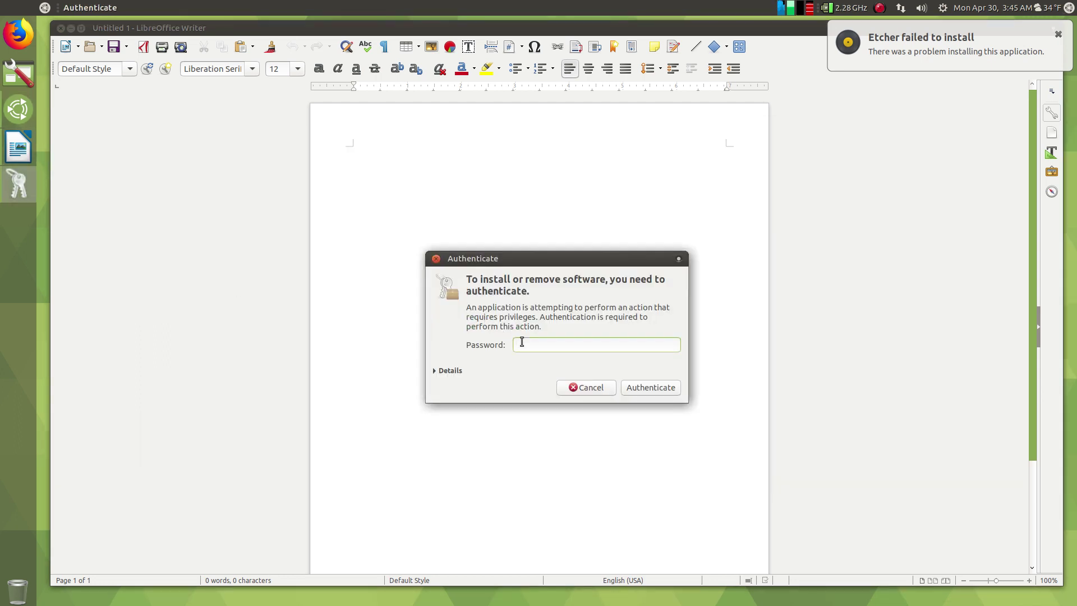
text(*********)
key(Return)
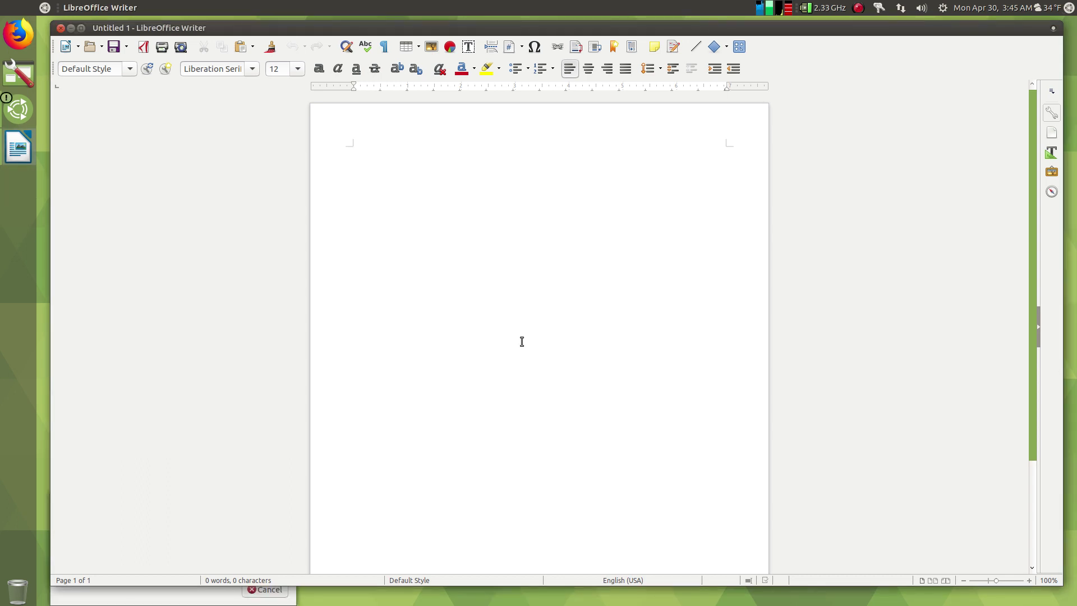
- Check the Bulk Queue's installation progress in the Welcome window and expand the Properties sidebar back in the Writer document
click(11, 106)
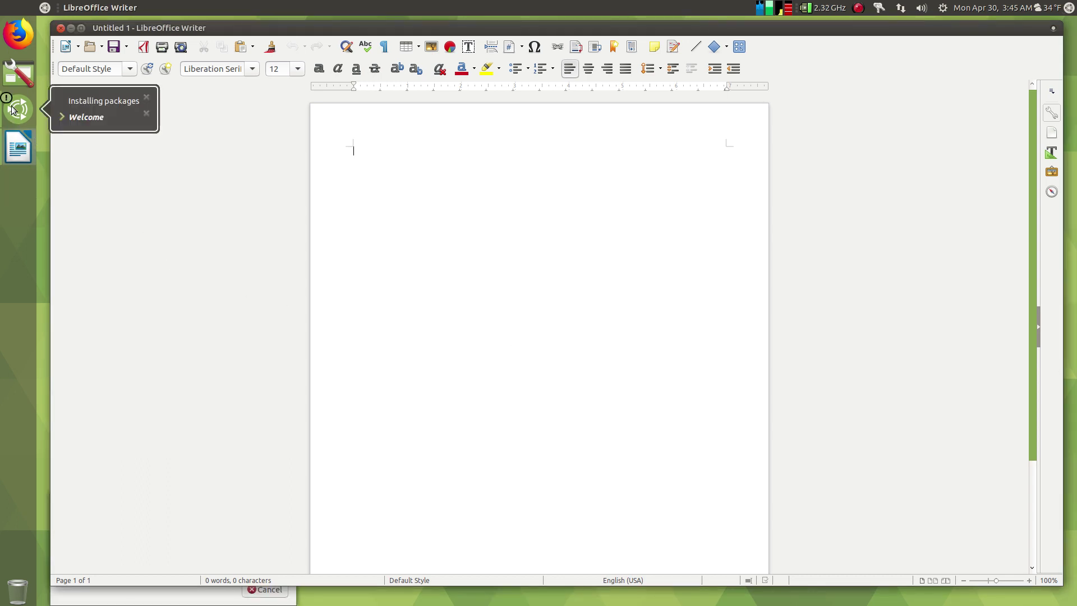
click(91, 112)
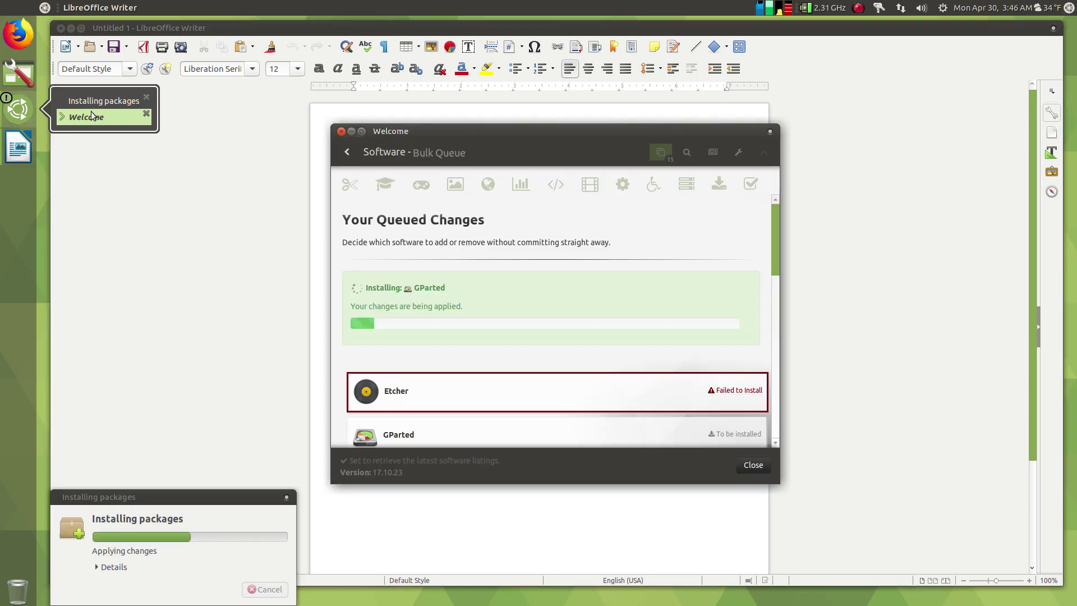
click(17, 149)
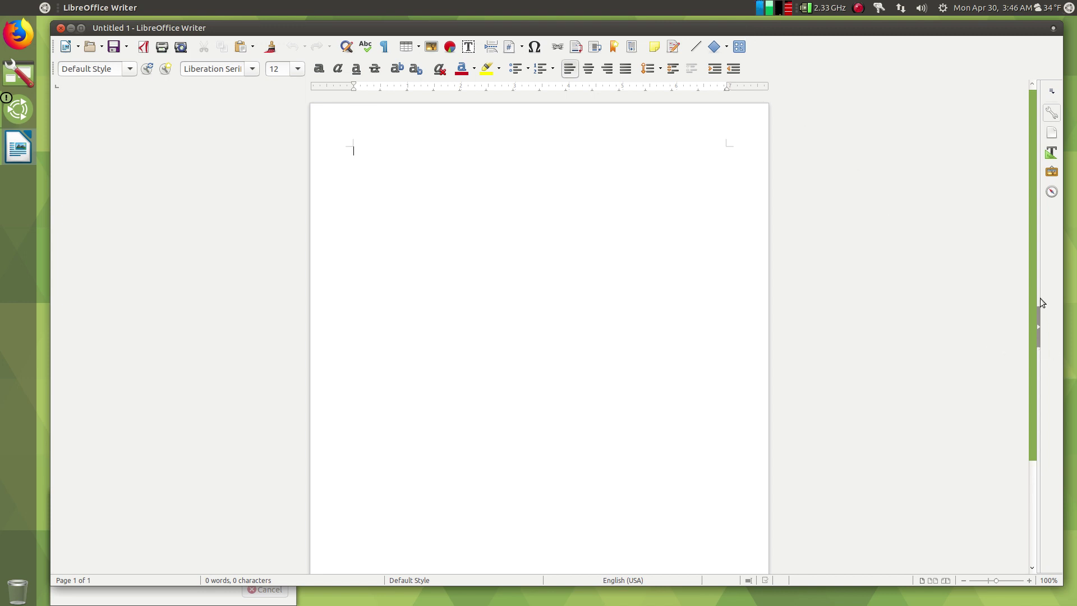
drag(1040, 300, 931, 300)
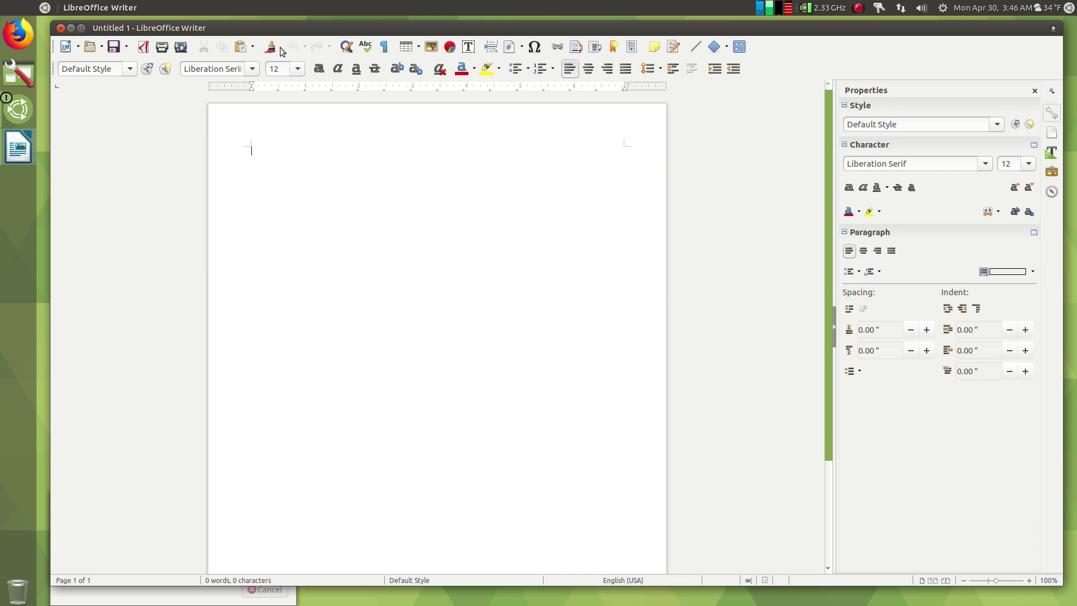
- Create a second blank Writer document, narrow its Properties sidebar and restore its window from maximised size
click(66, 48)
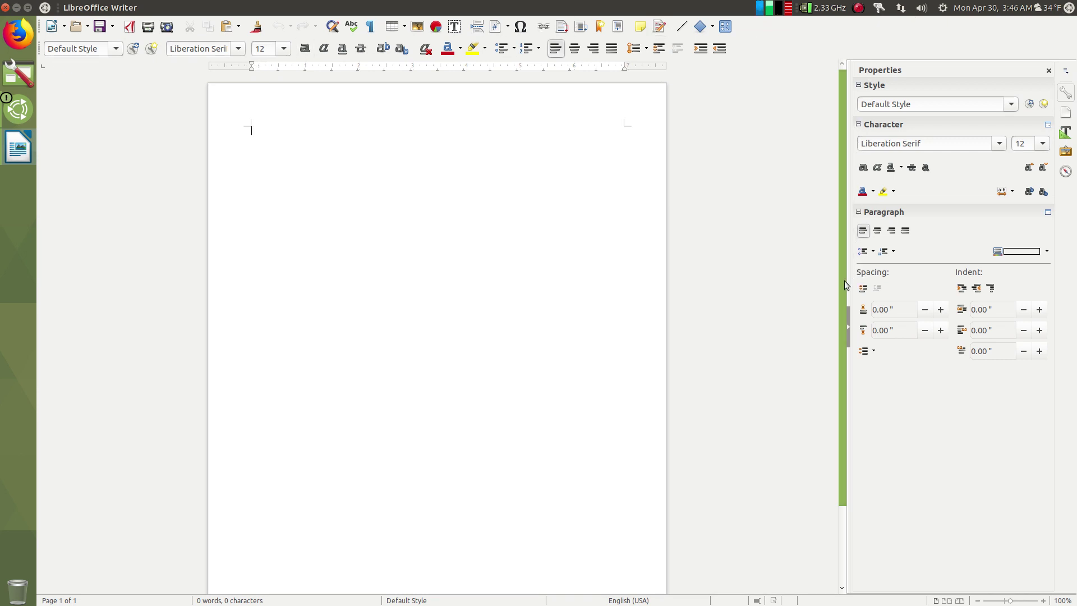
drag(846, 285, 988, 246)
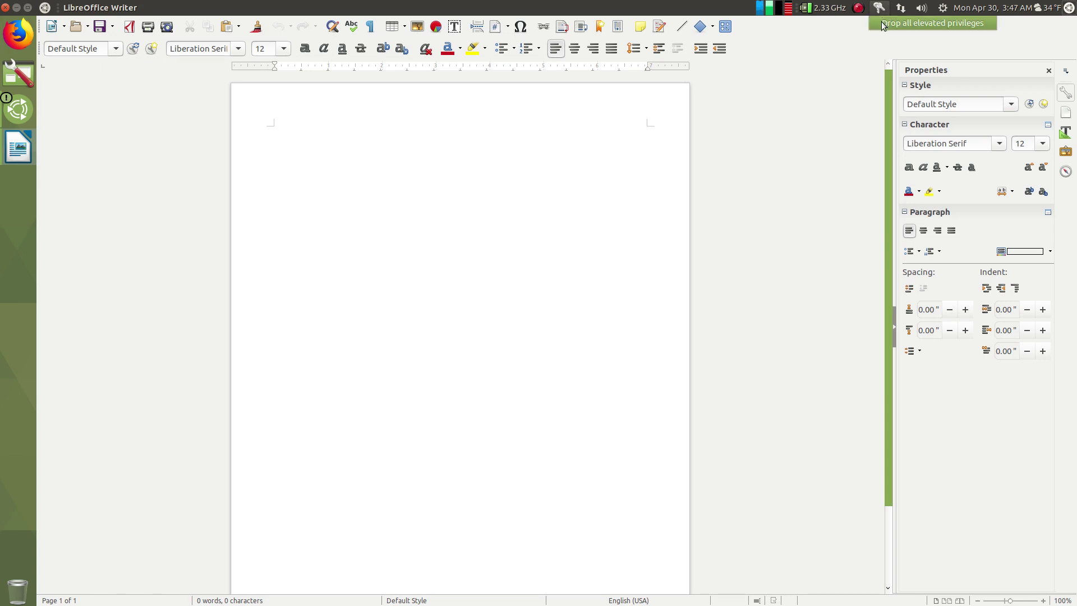
click(881, 25)
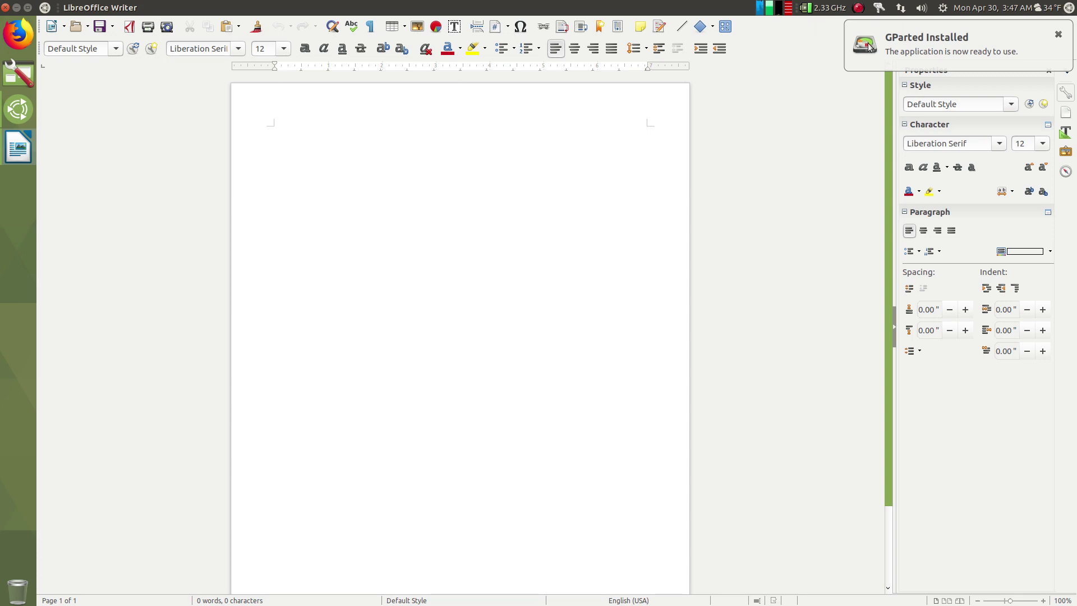
click(27, 8)
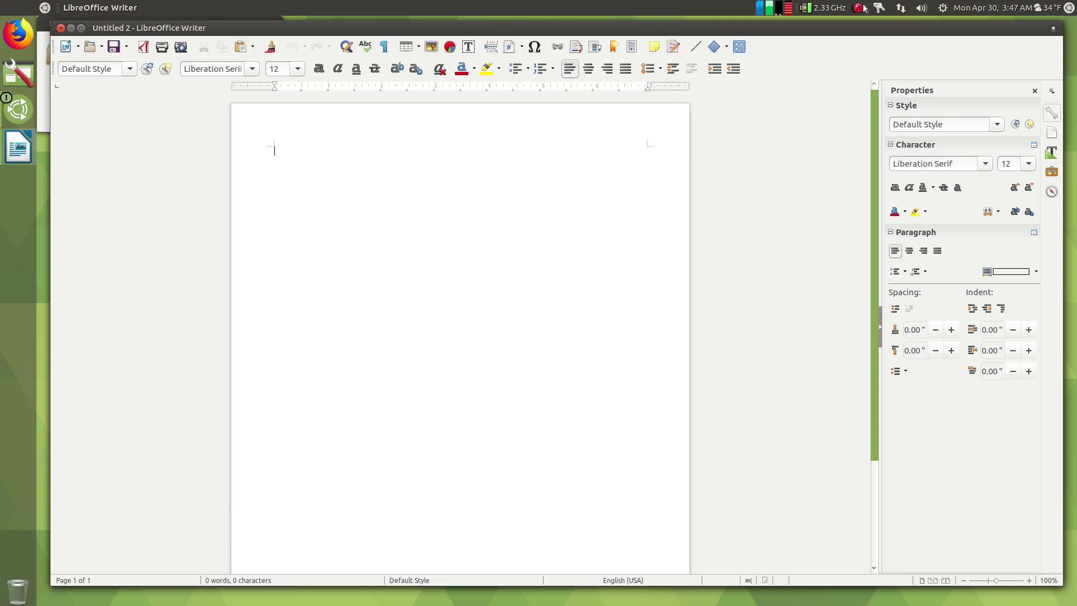
- View the second document's window options, move its window aside and close it to return to Untitled 1
right_click(1051, 29)
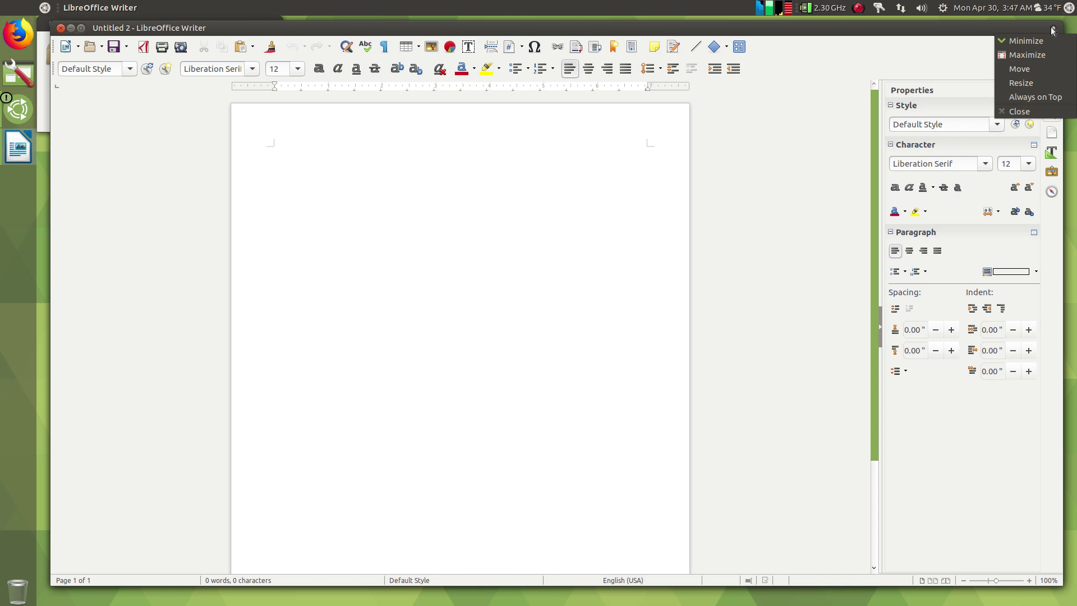
click(771, 33)
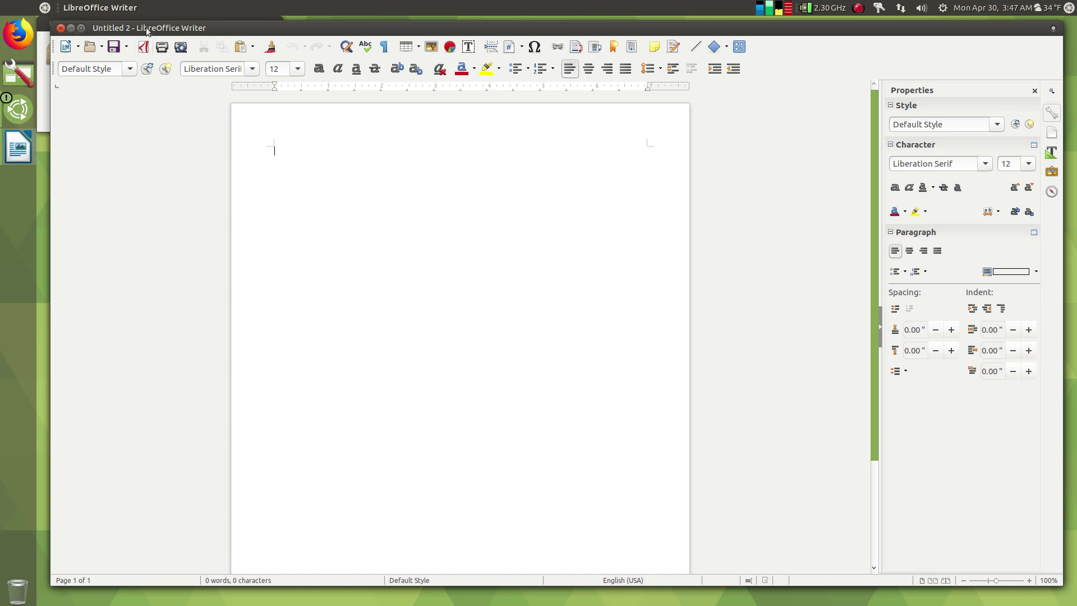
drag(144, 28, 180, 136)
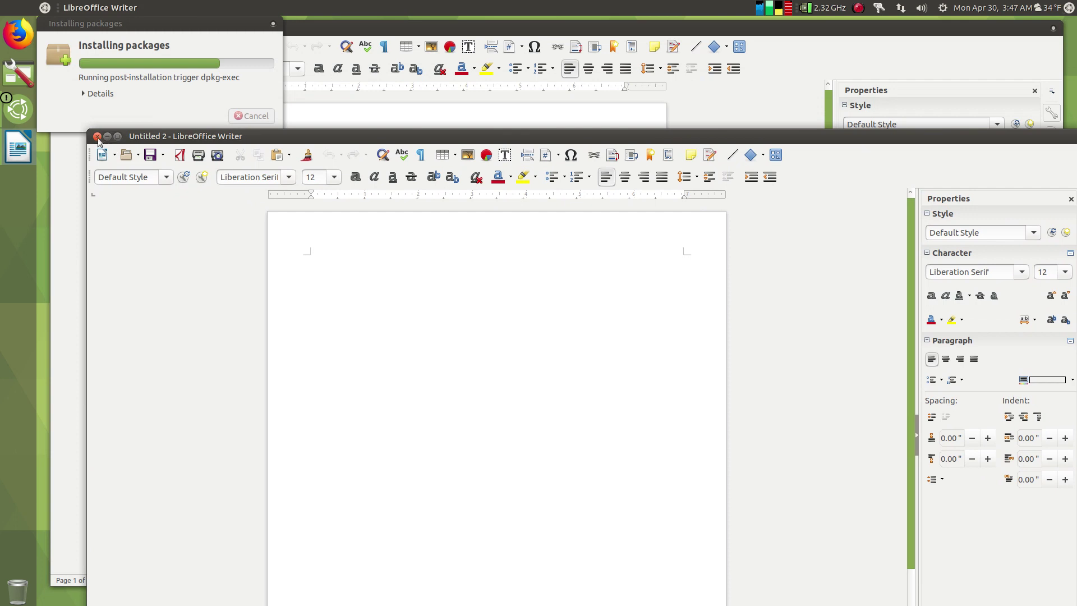
click(97, 137)
click(369, 24)
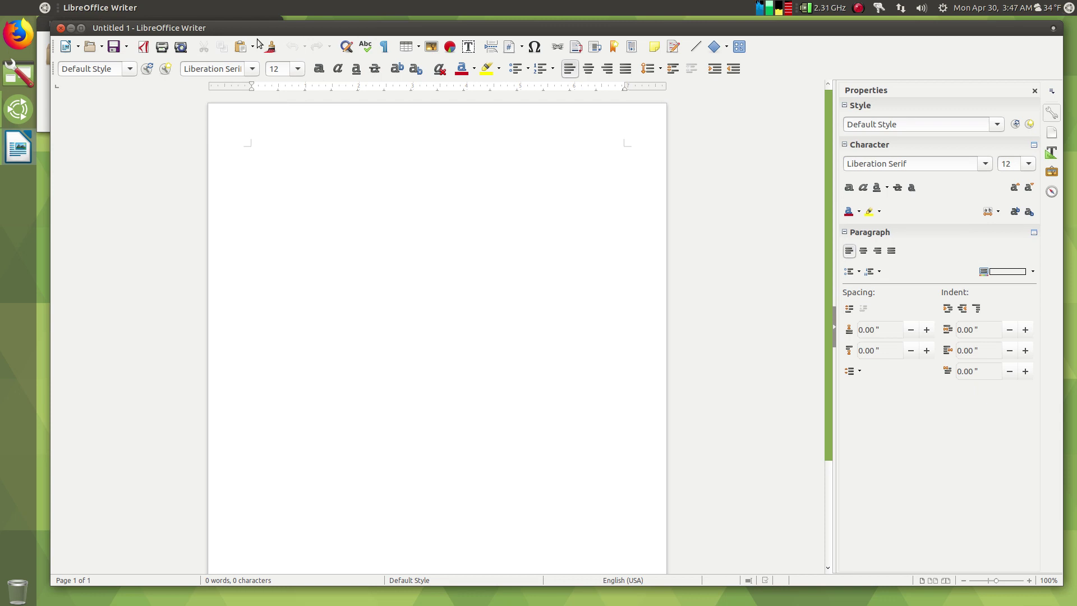
- Review the properties of the Untitled 1 document, including its description, custom, CMIS, security and font settings, and close them
click(124, 10)
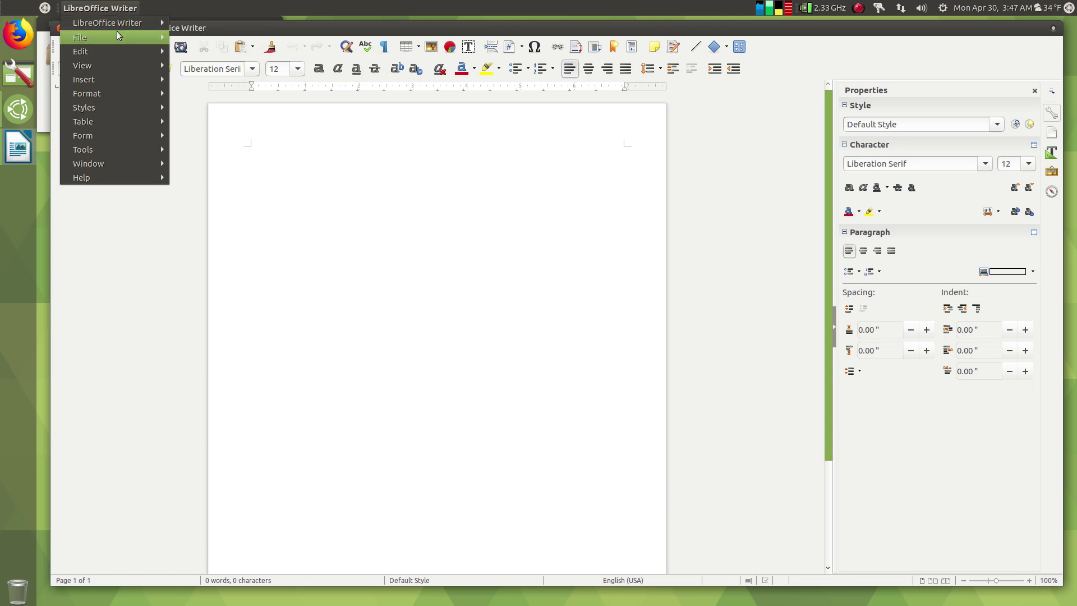
mouse_move(117, 35)
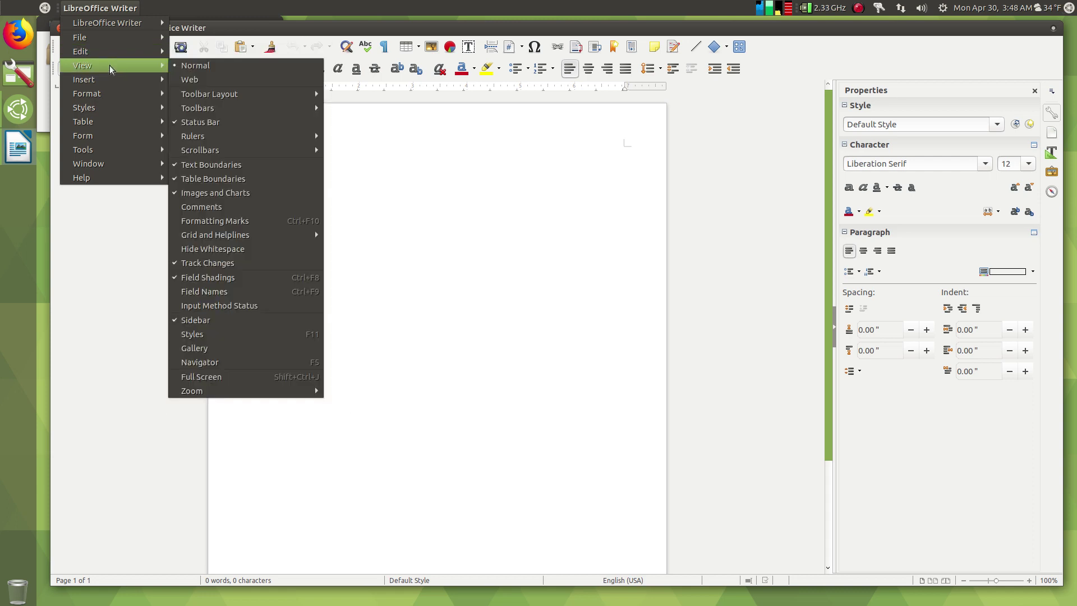
mouse_move(200, 107)
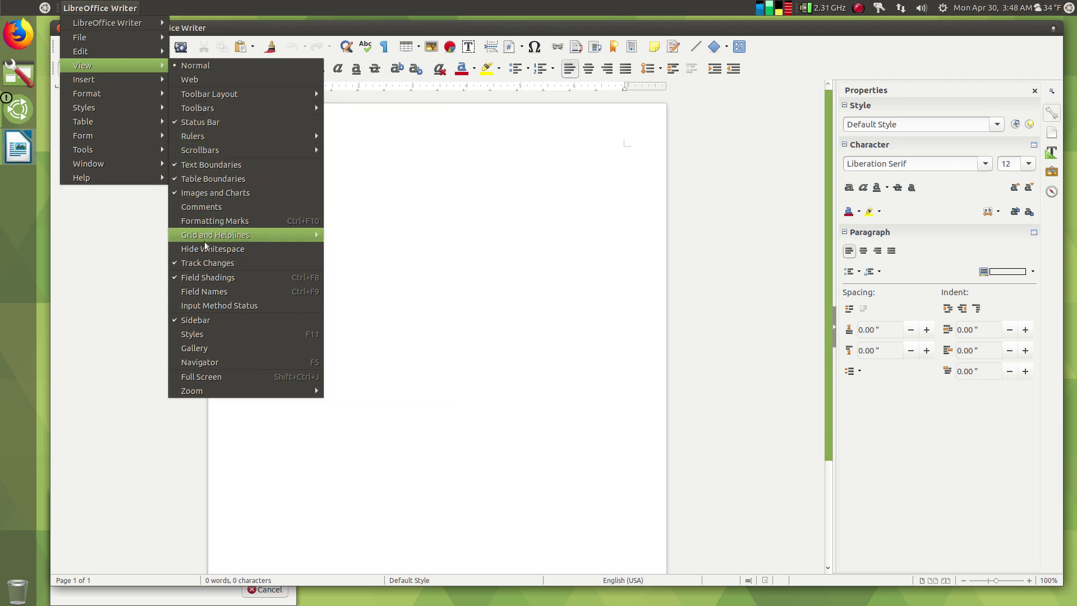
mouse_move(136, 85)
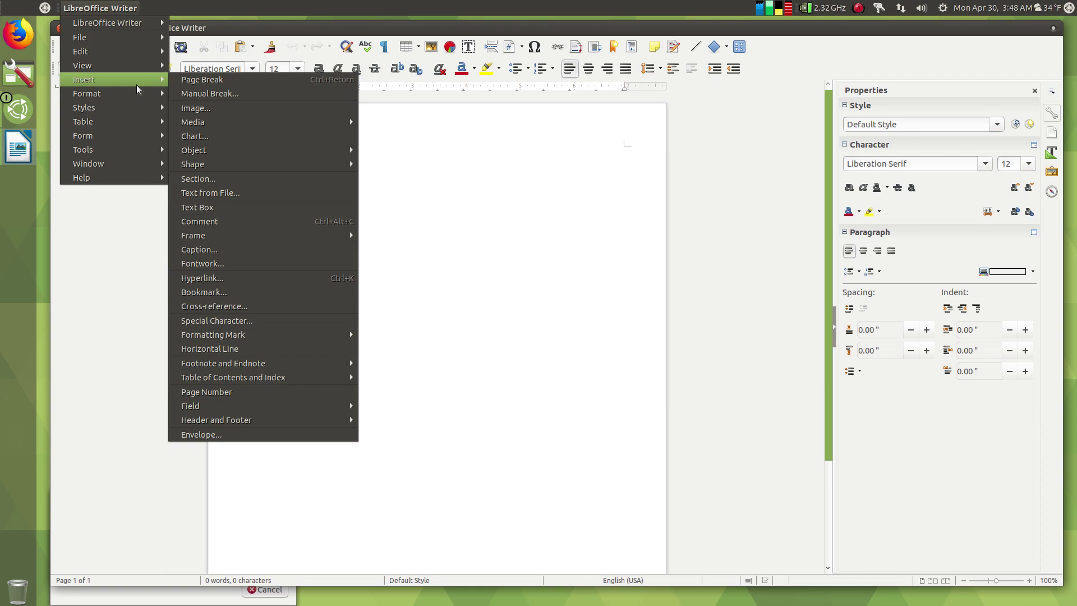
mouse_move(126, 40)
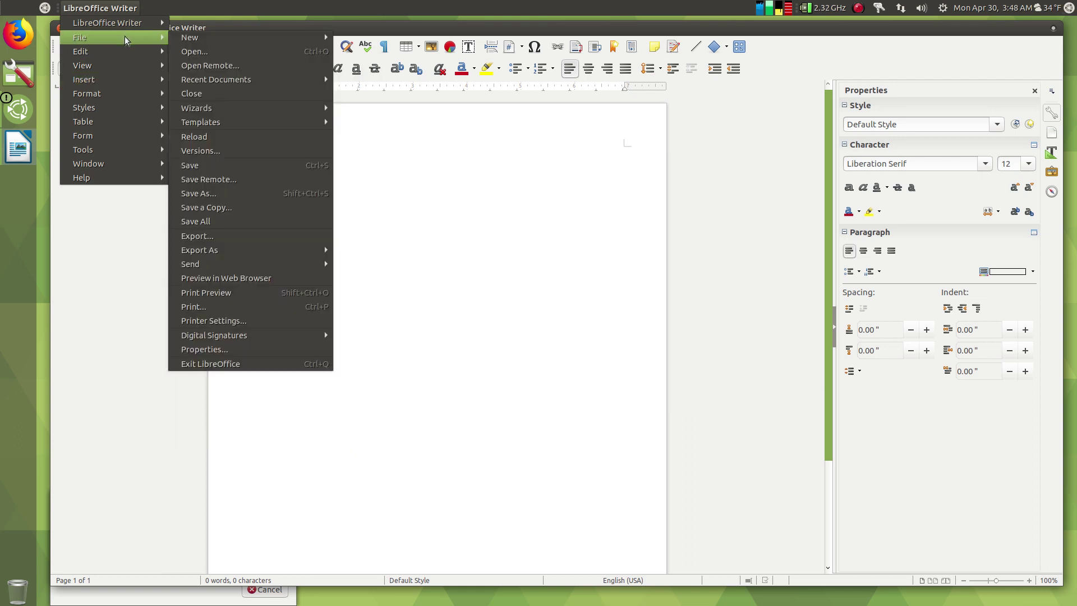
click(244, 351)
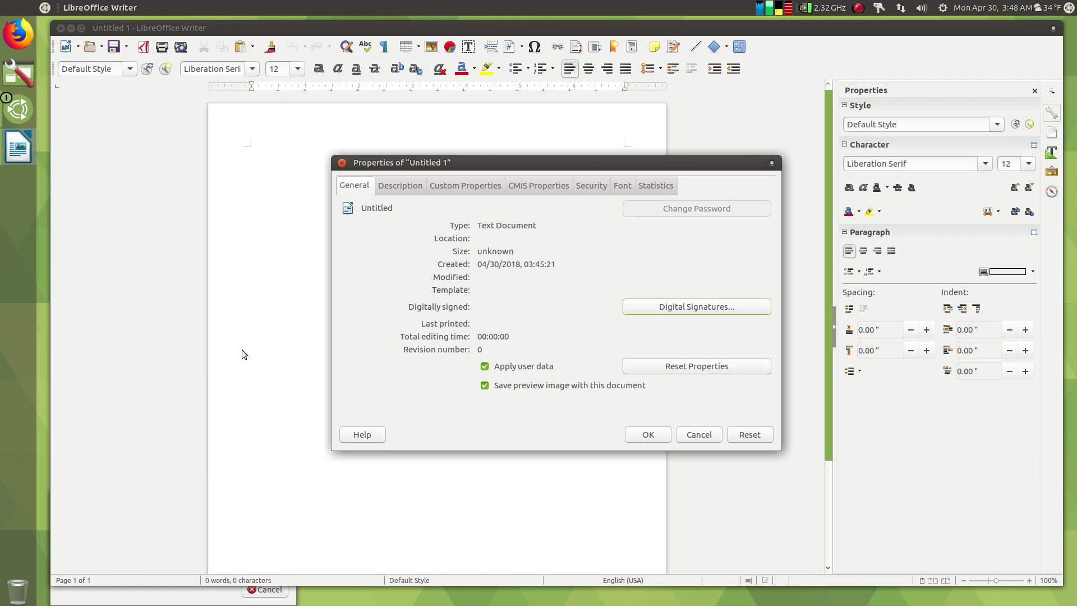
click(397, 186)
click(449, 185)
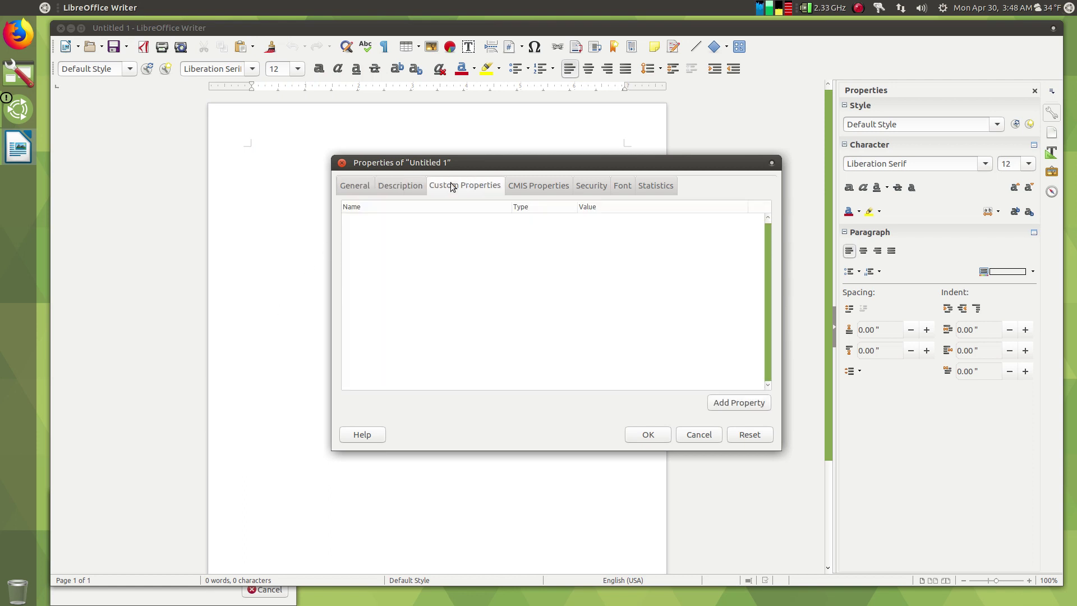
click(519, 187)
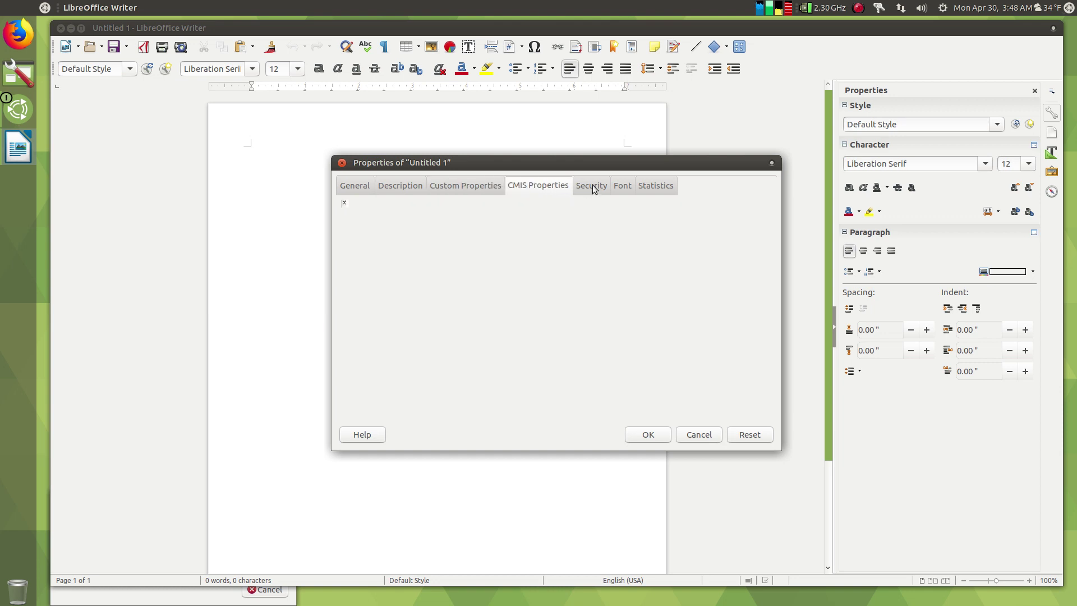
click(592, 186)
click(620, 186)
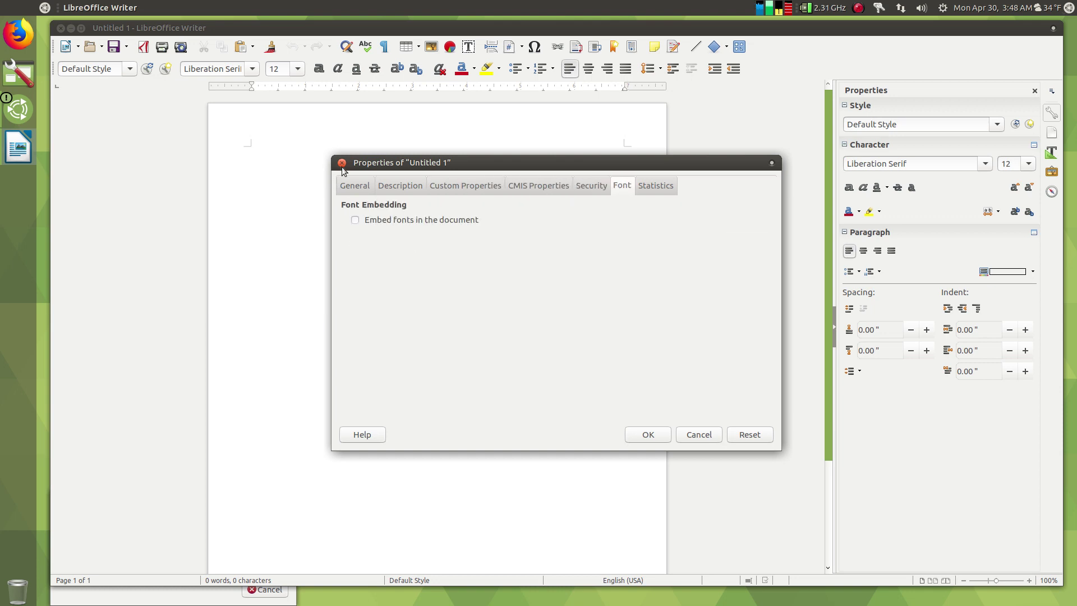
click(341, 163)
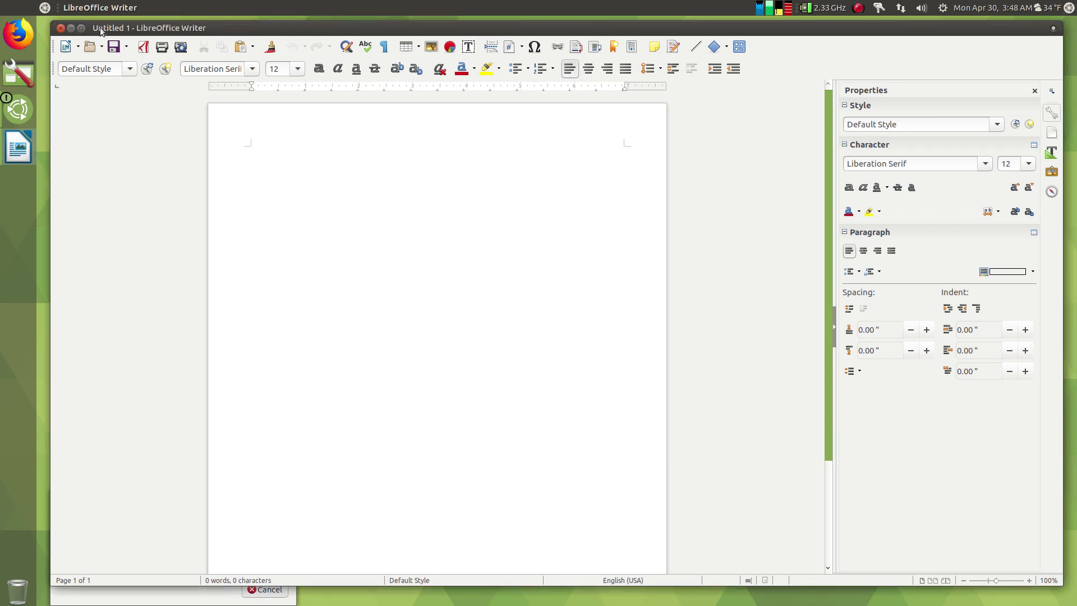
- Enable experimental features in LibreOffice's Advanced options and restart LibreOffice to apply the change
click(110, 8)
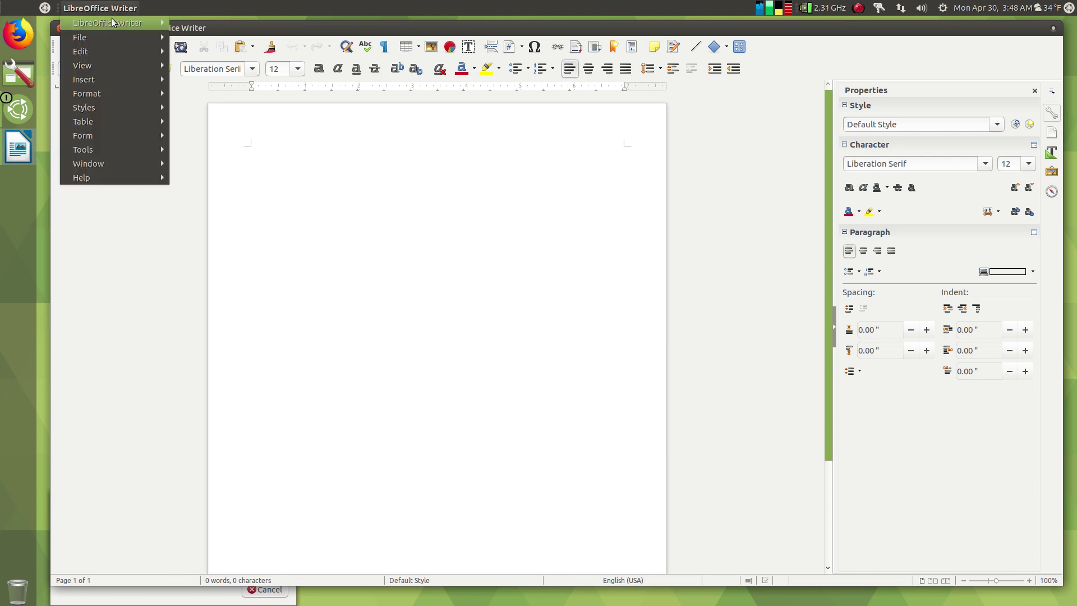
mouse_move(112, 19)
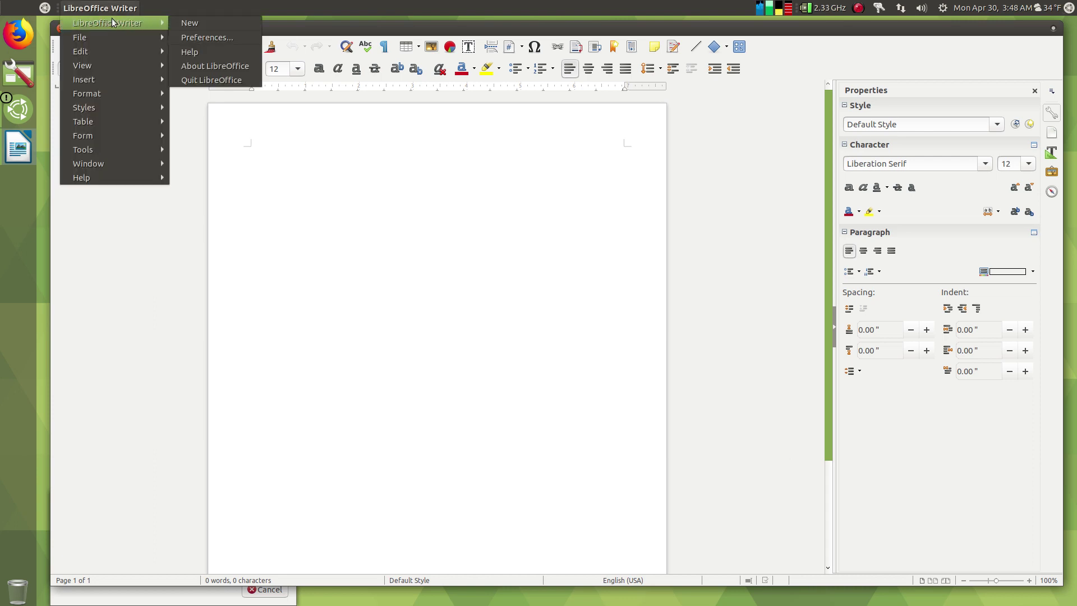
click(200, 36)
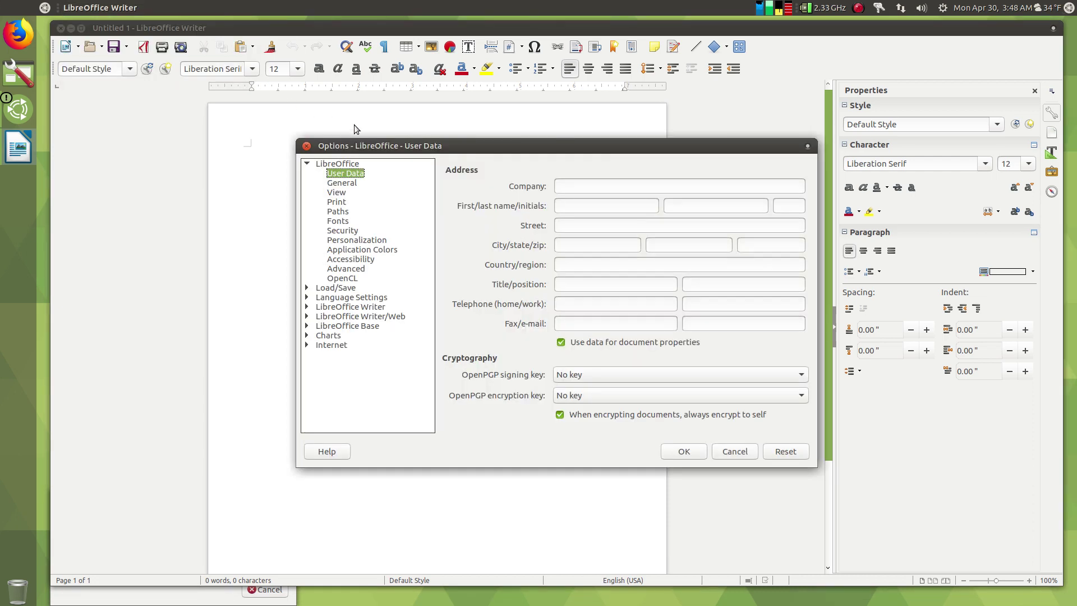
click(353, 270)
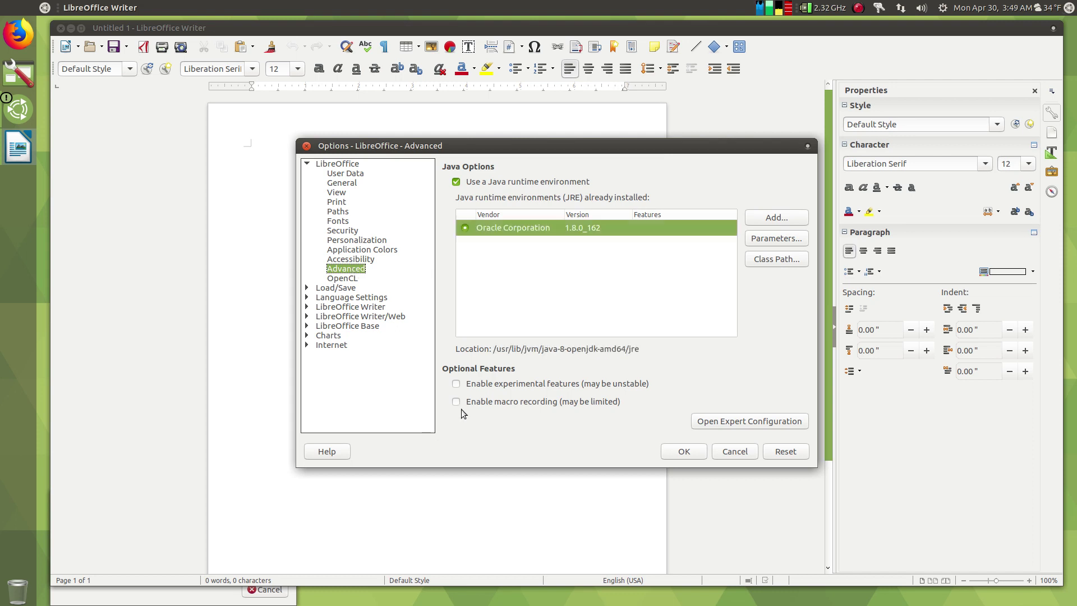
click(456, 384)
click(685, 452)
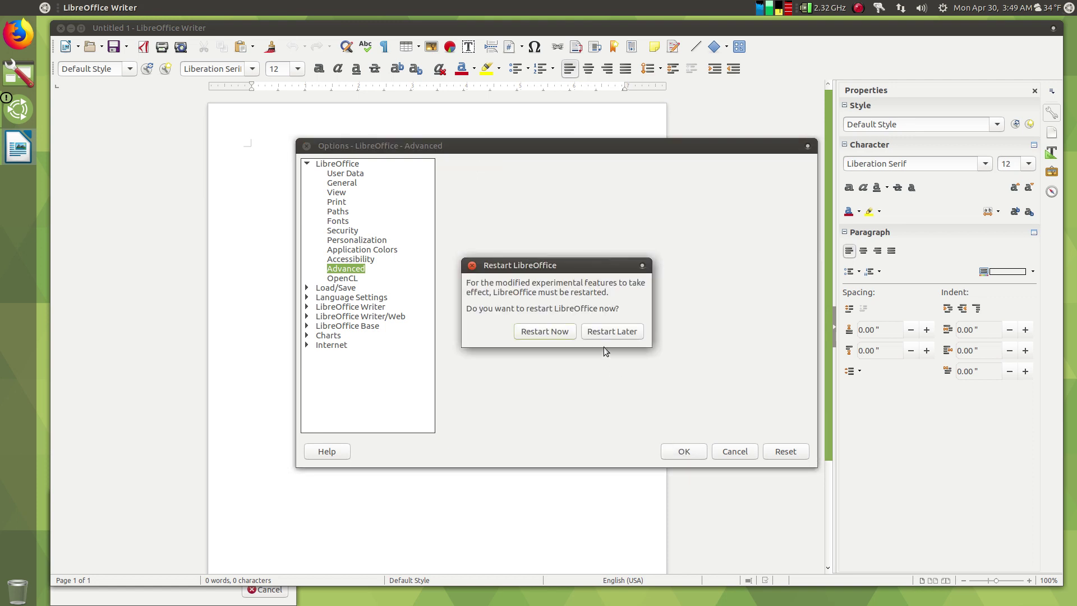
click(564, 331)
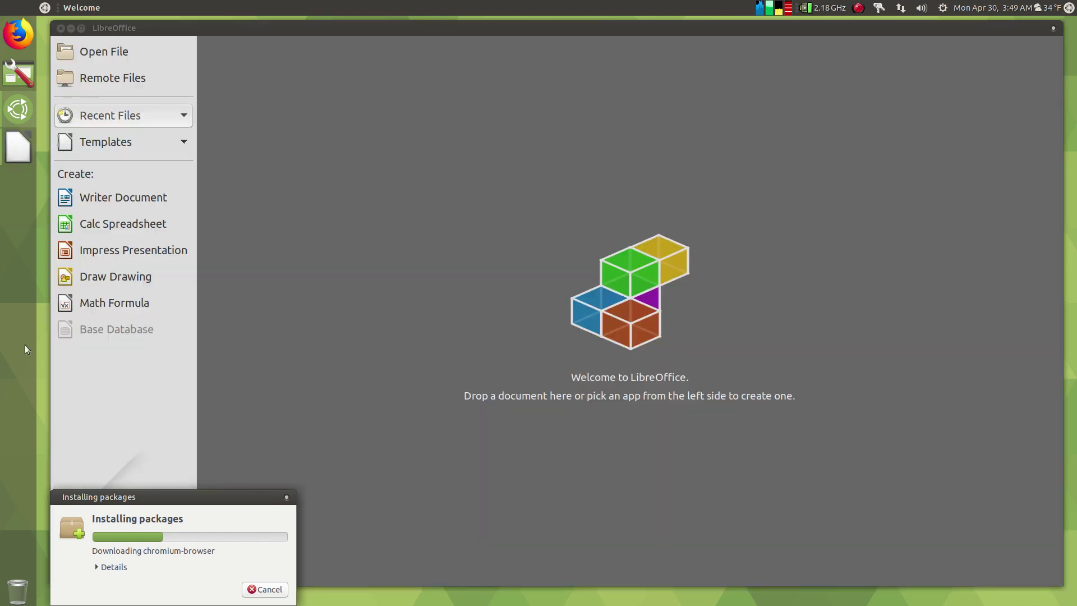
- Pin LibreOffice to the dock
right_click(21, 144)
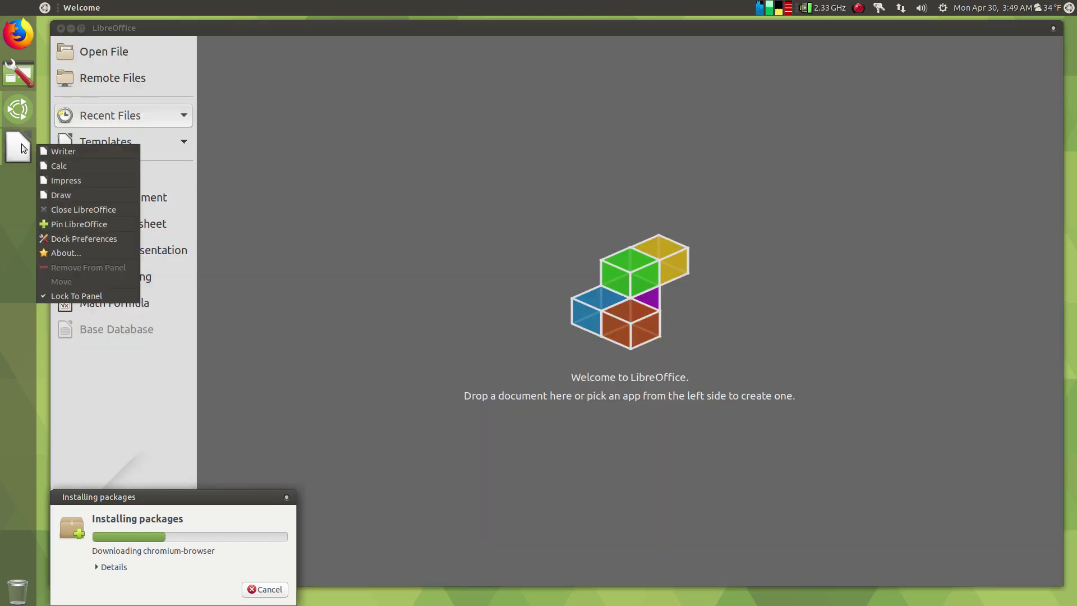
click(65, 224)
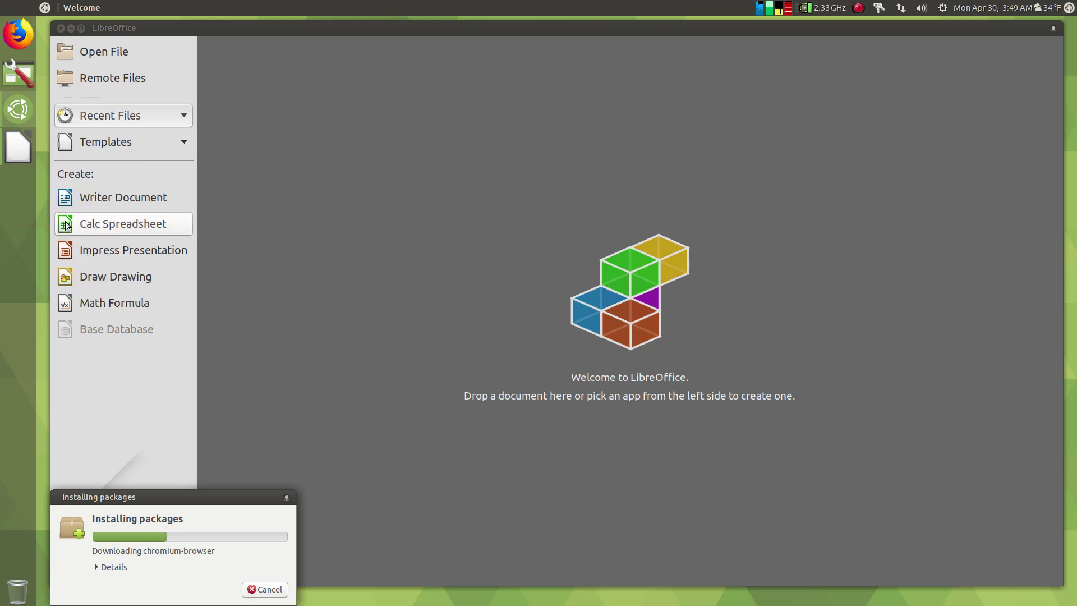
- Unlock the dock from the panel and try to move it
right_click(20, 143)
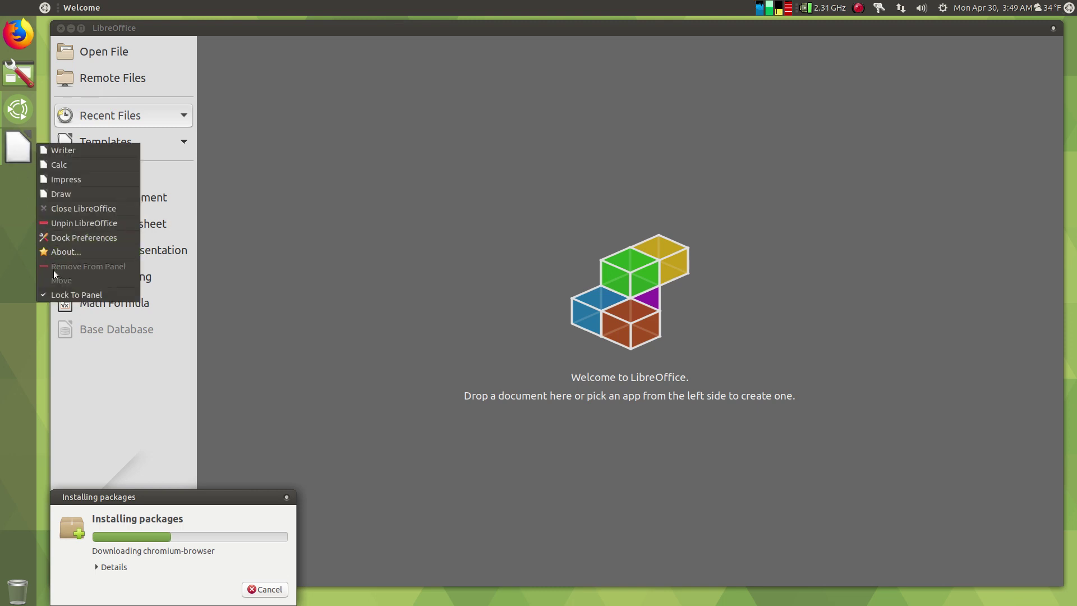
click(56, 293)
right_click(18, 145)
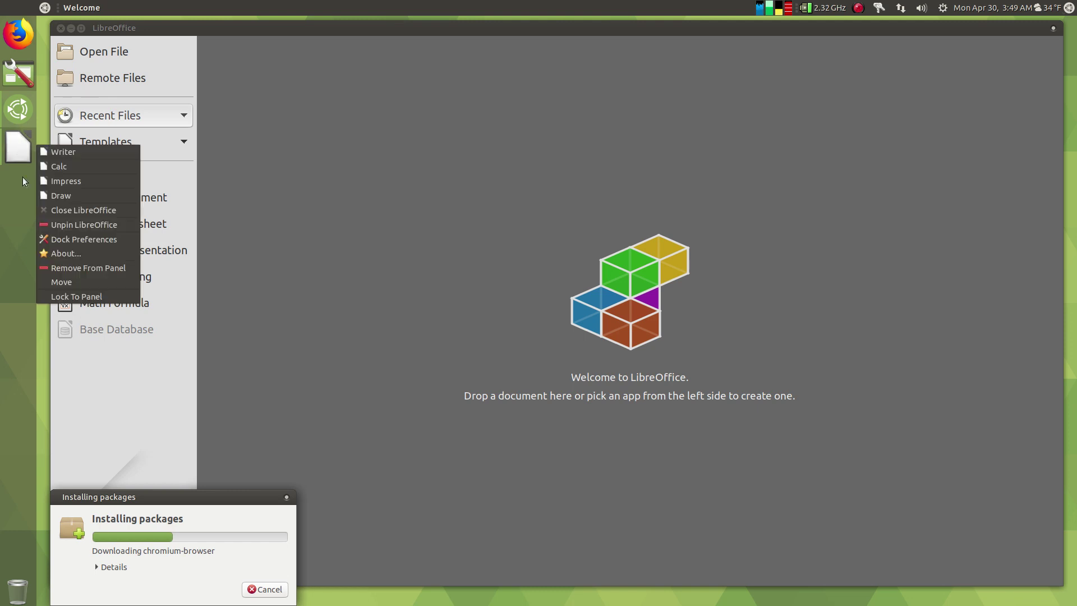
click(56, 282)
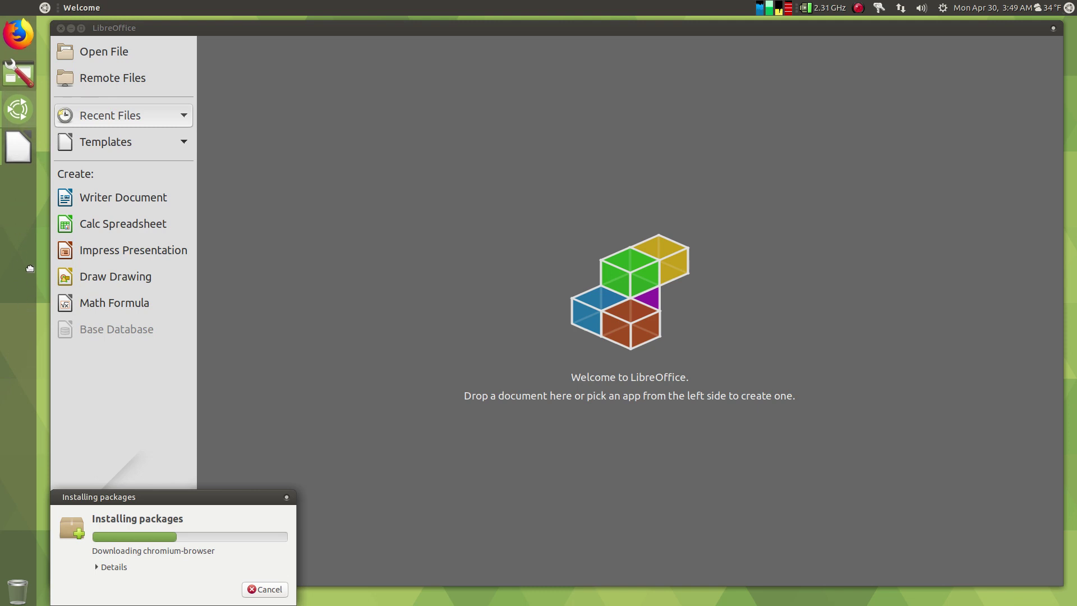
- Lock the dock to the panel again and check its context options
right_click(17, 147)
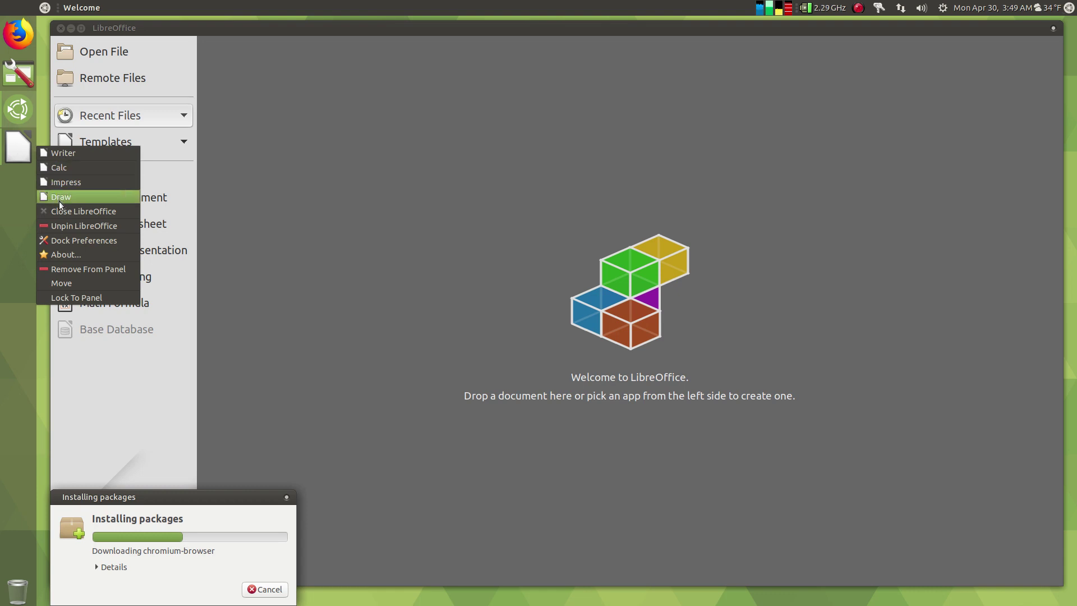
click(69, 296)
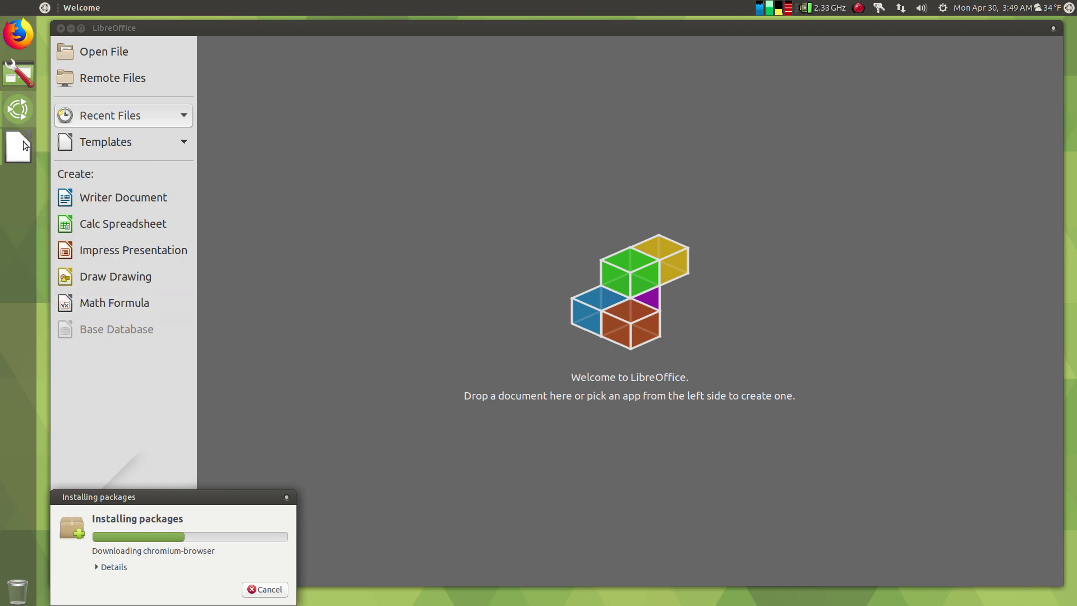
right_click(21, 150)
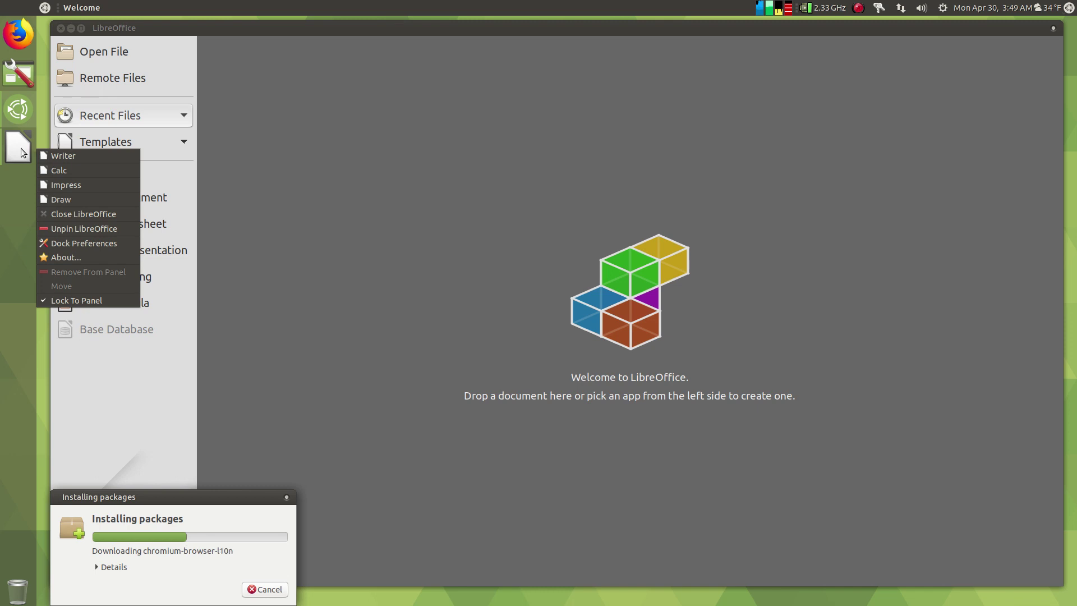
click(15, 170)
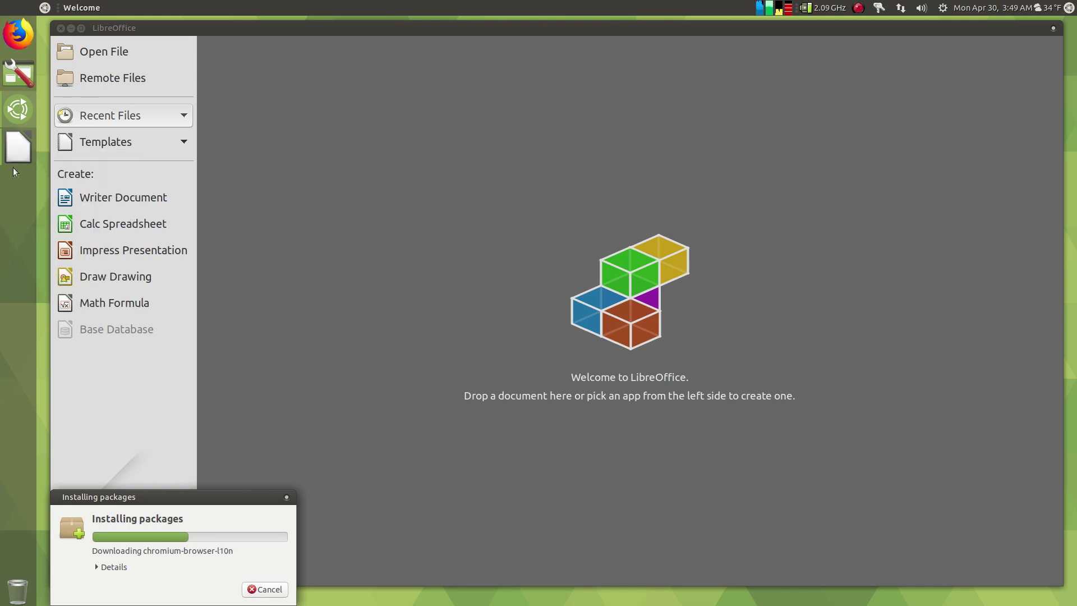
- Create a new Writer document and switch its toolbar layout to Notebookbar
click(106, 188)
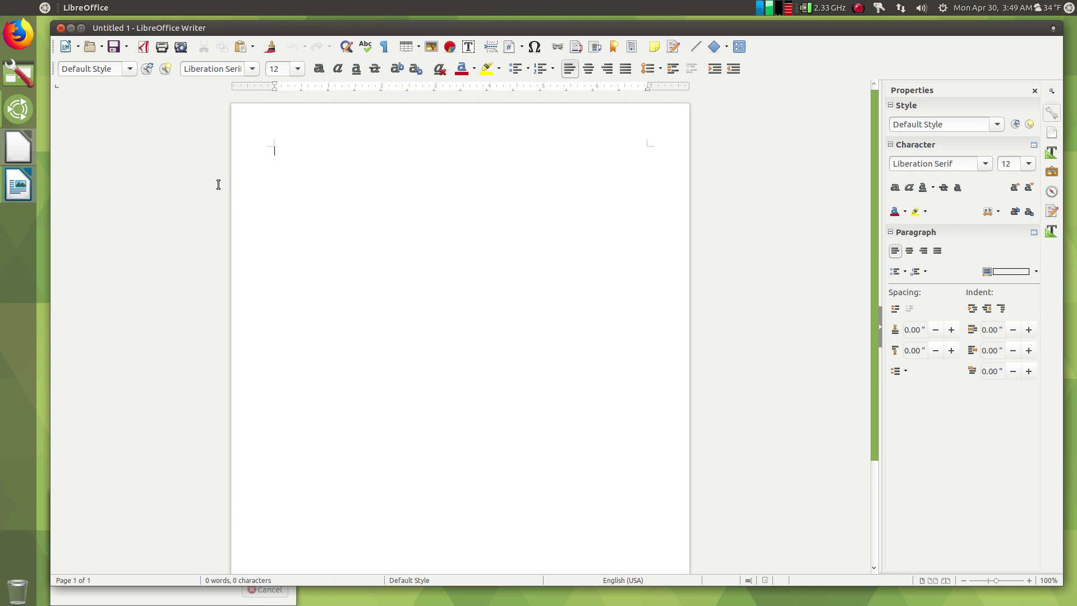
click(87, 10)
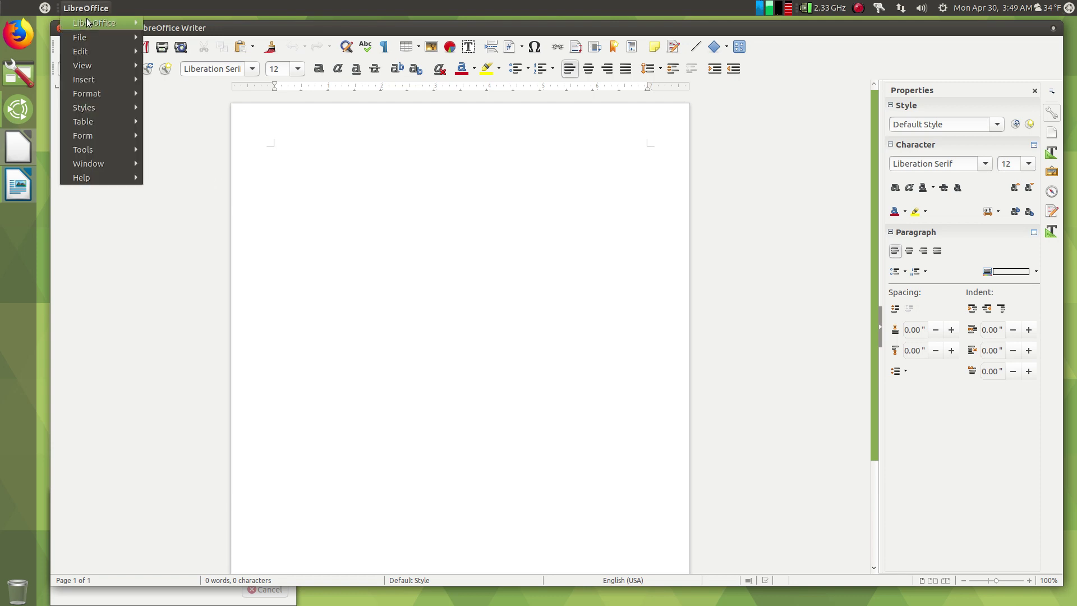
mouse_move(88, 24)
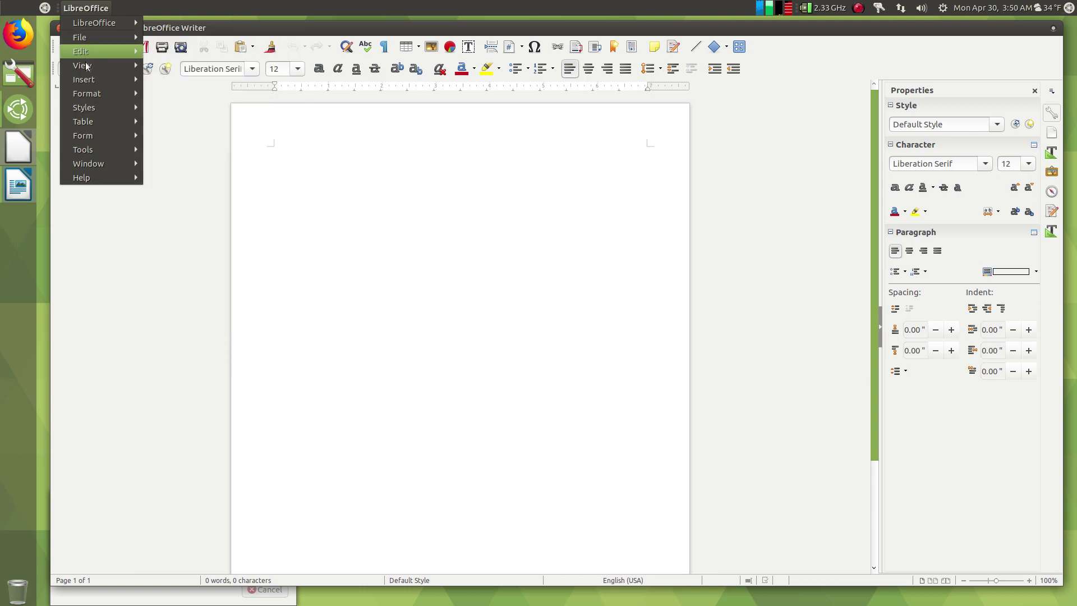
mouse_move(86, 66)
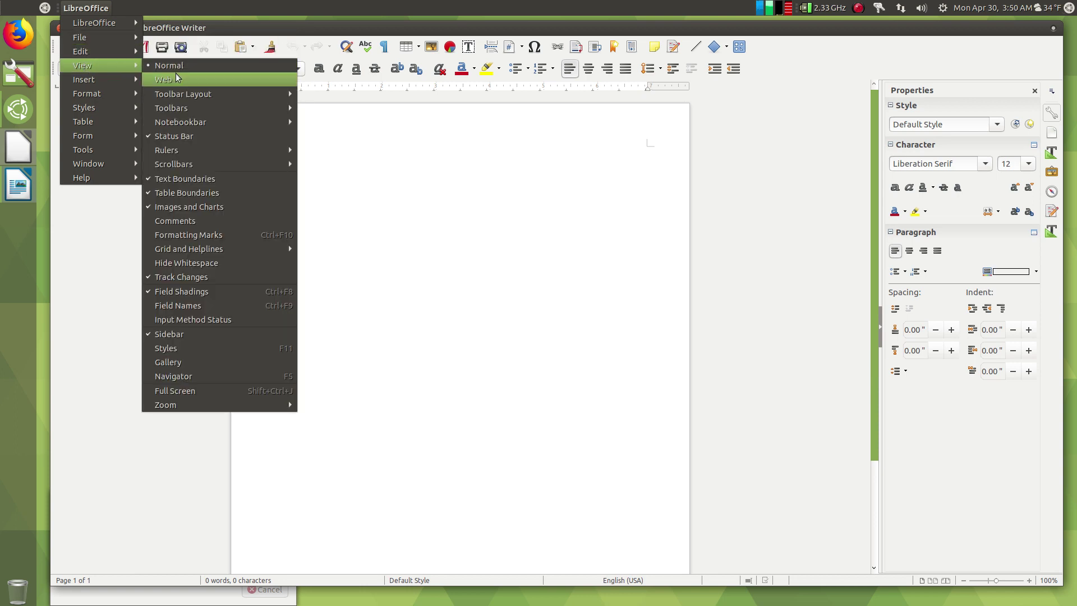
mouse_move(191, 95)
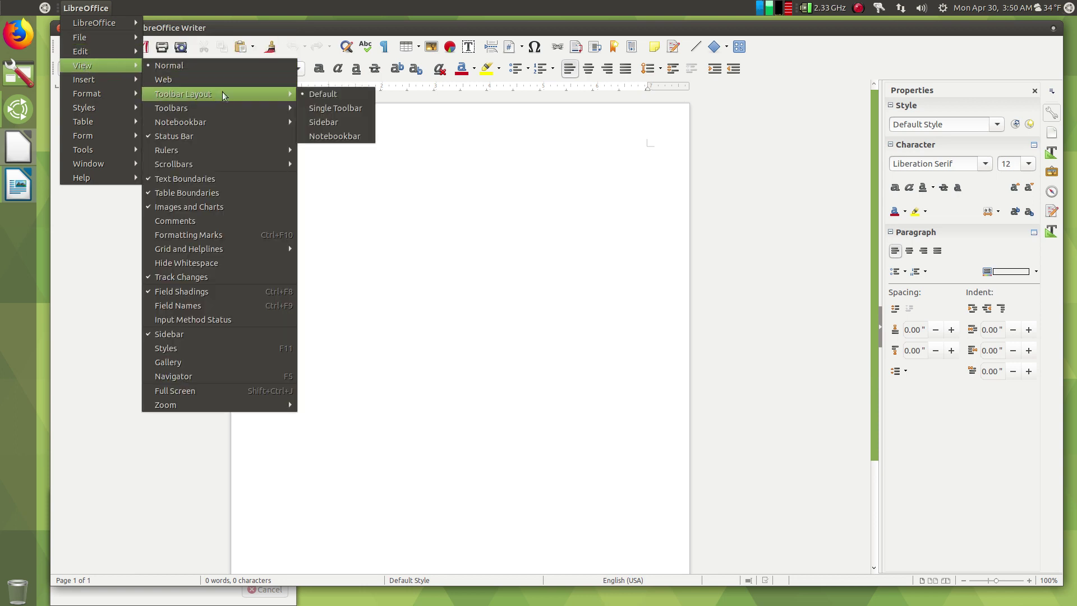
click(323, 136)
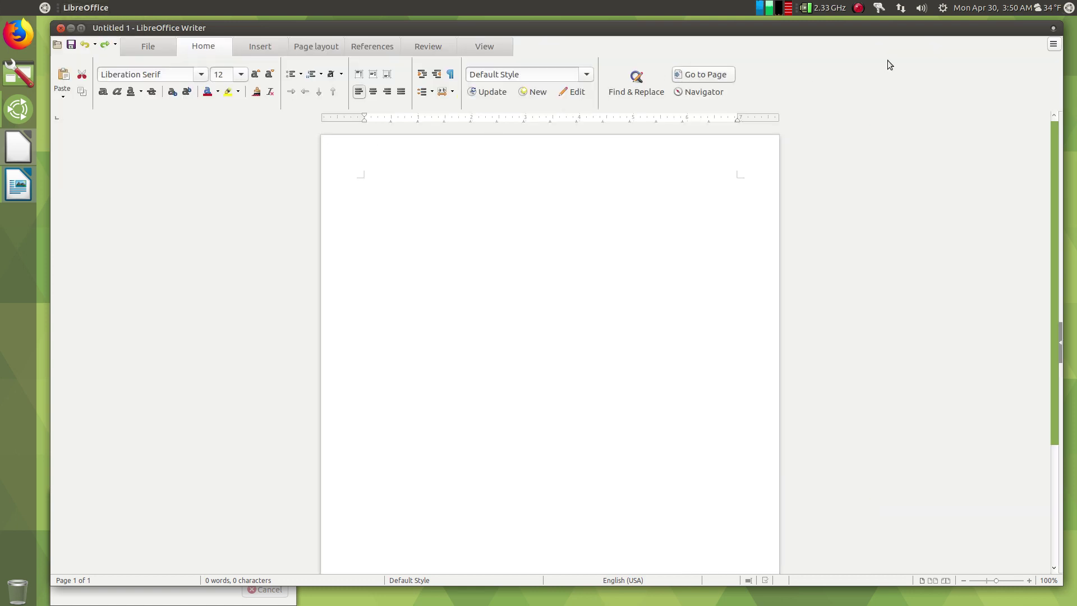
- Enable Writer's menubar and turn off Compact mode in the AppMenu preferences
click(1053, 45)
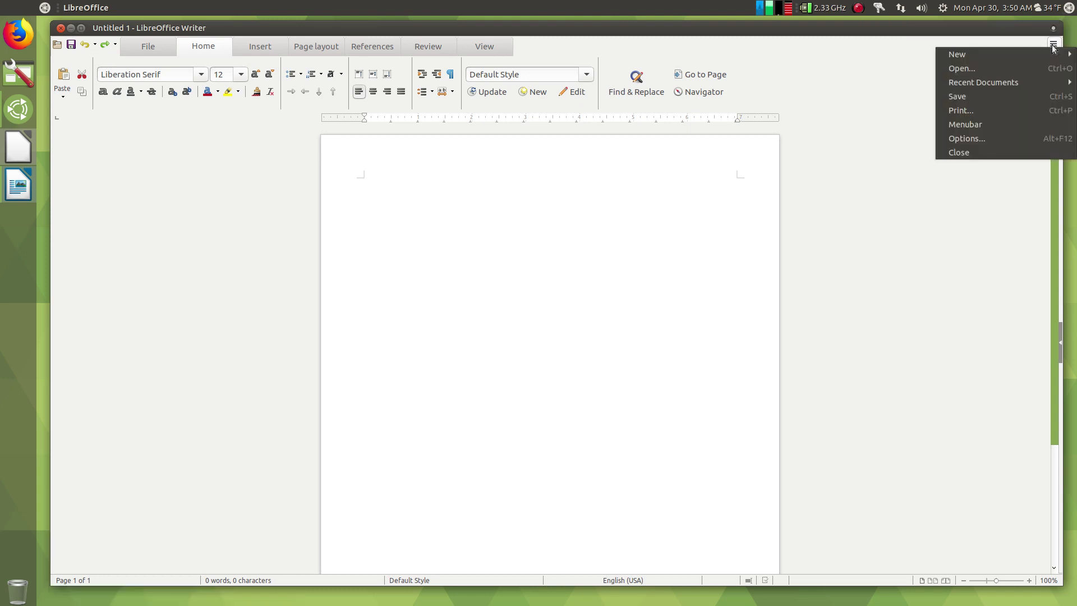
click(992, 124)
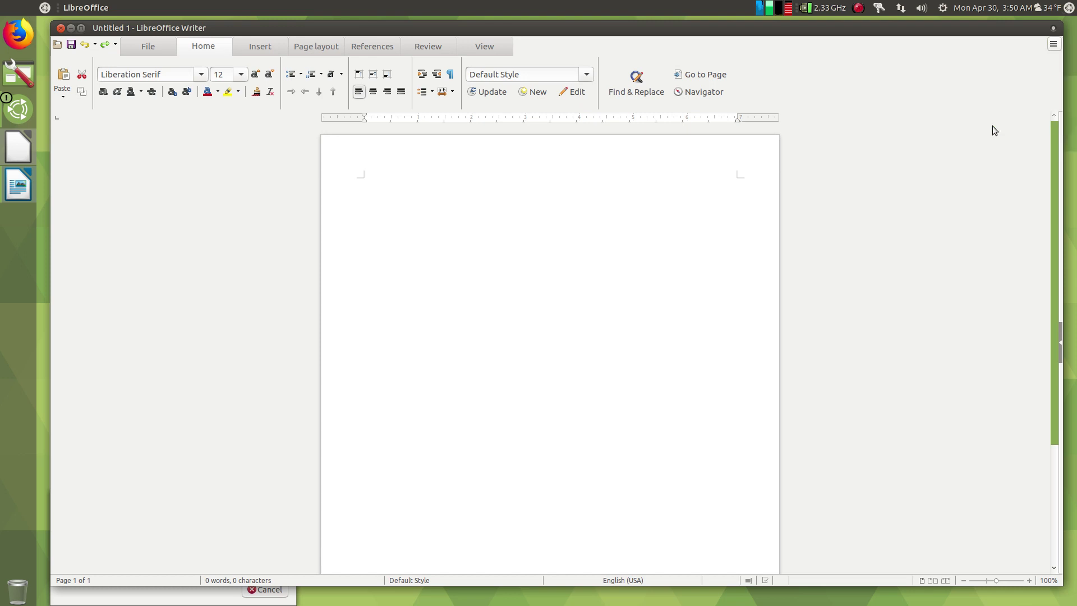
click(84, 8)
click(85, 9)
right_click(60, 9)
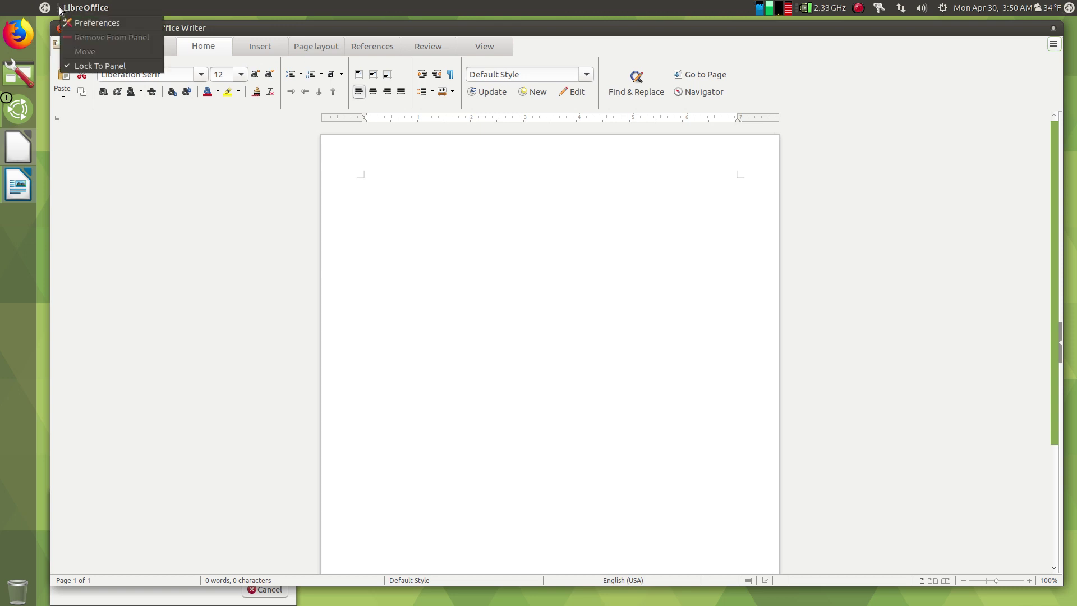
click(84, 23)
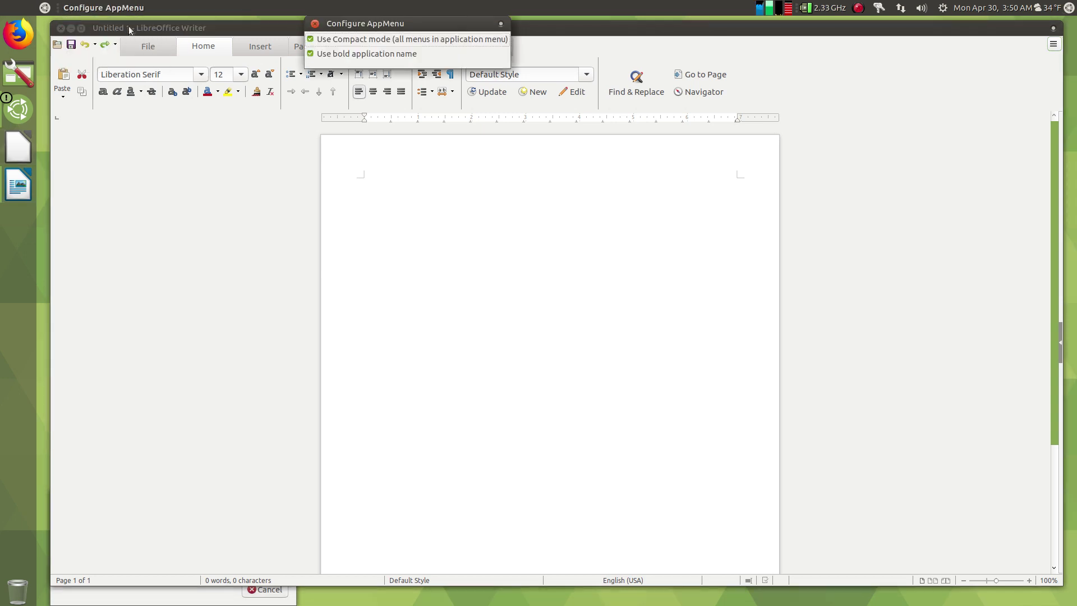
click(310, 39)
click(315, 24)
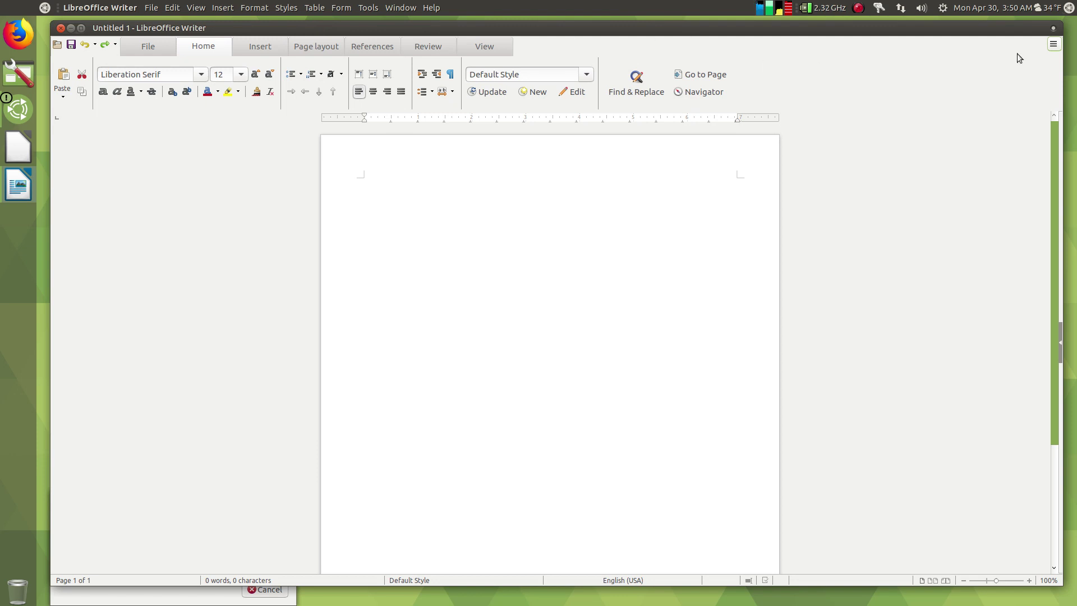
- Hide Writer's menubar, check the application menu in the panel, and show the menubar again
click(1053, 45)
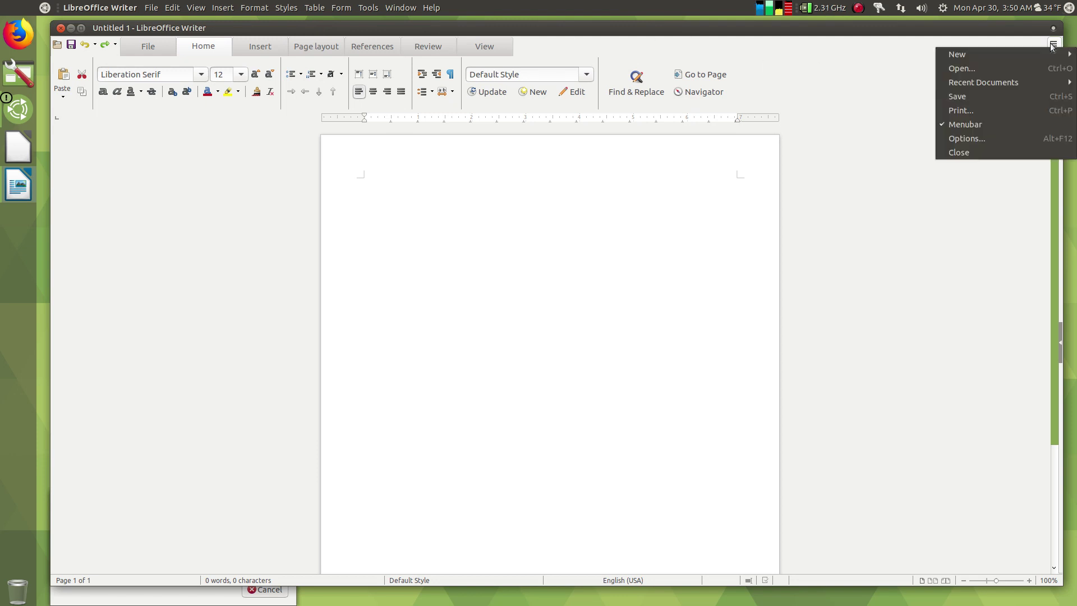
click(1004, 123)
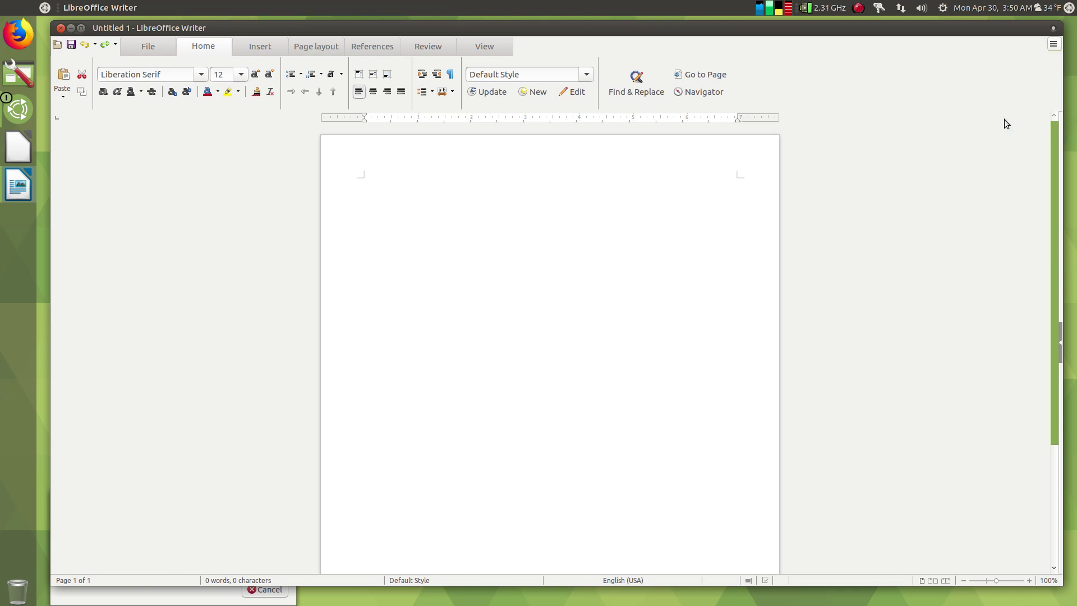
click(1052, 46)
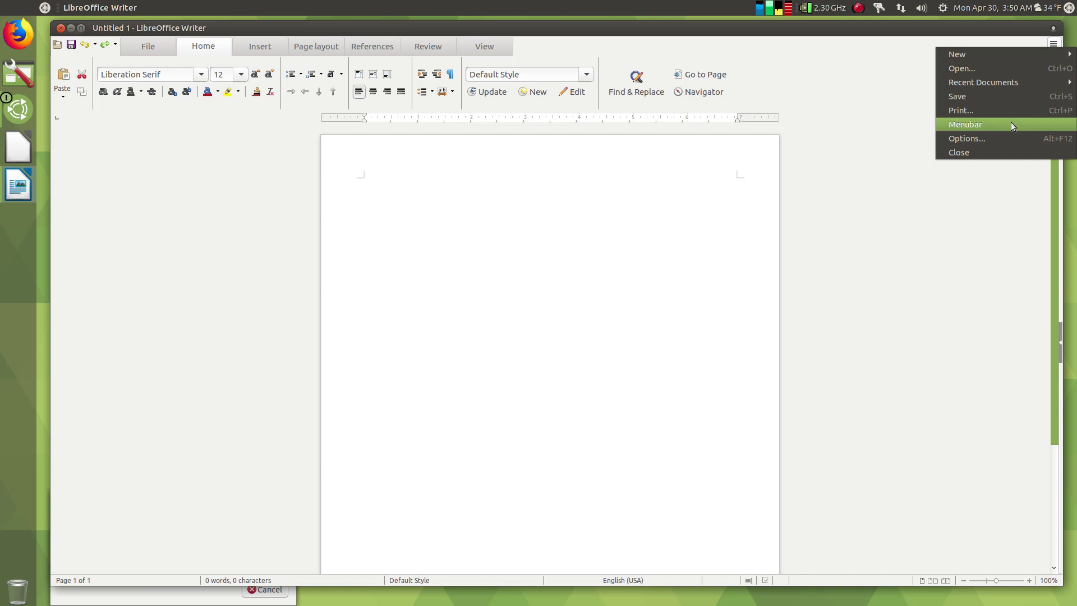
click(539, 26)
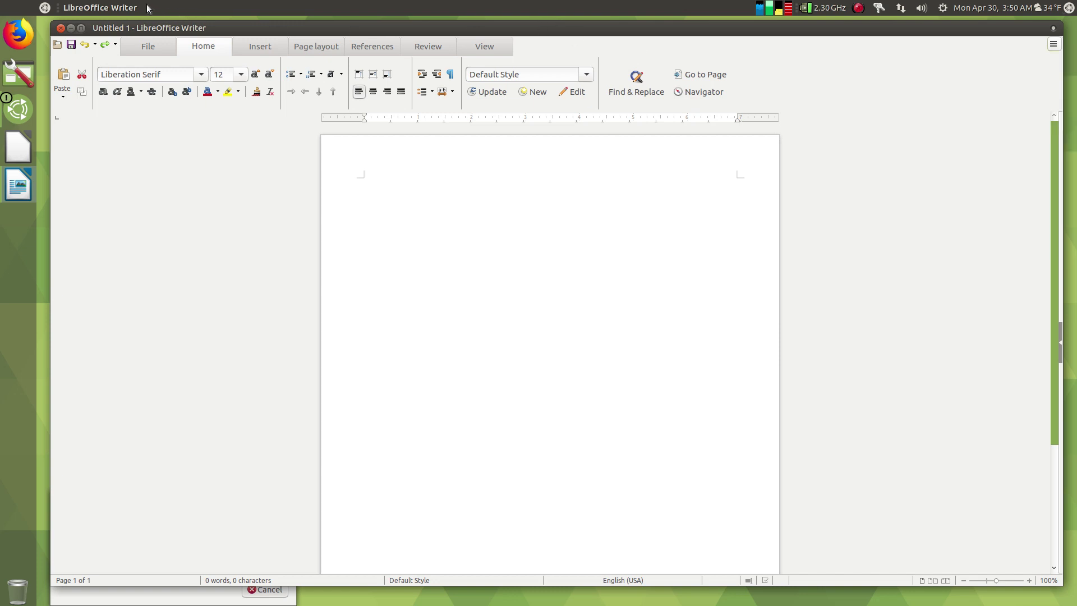
click(118, 7)
click(119, 8)
click(1052, 47)
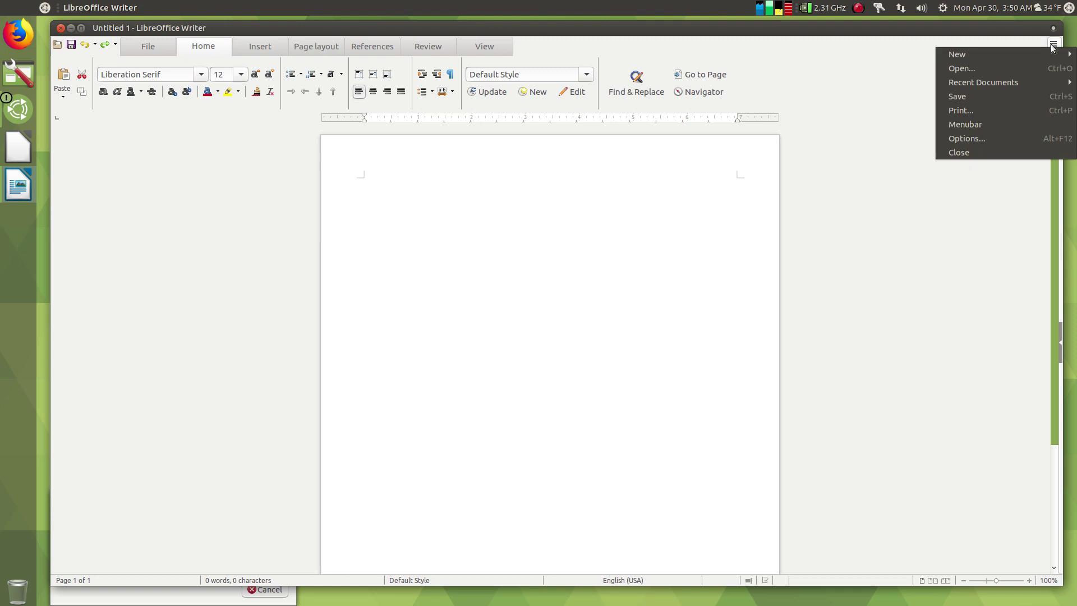
click(1009, 120)
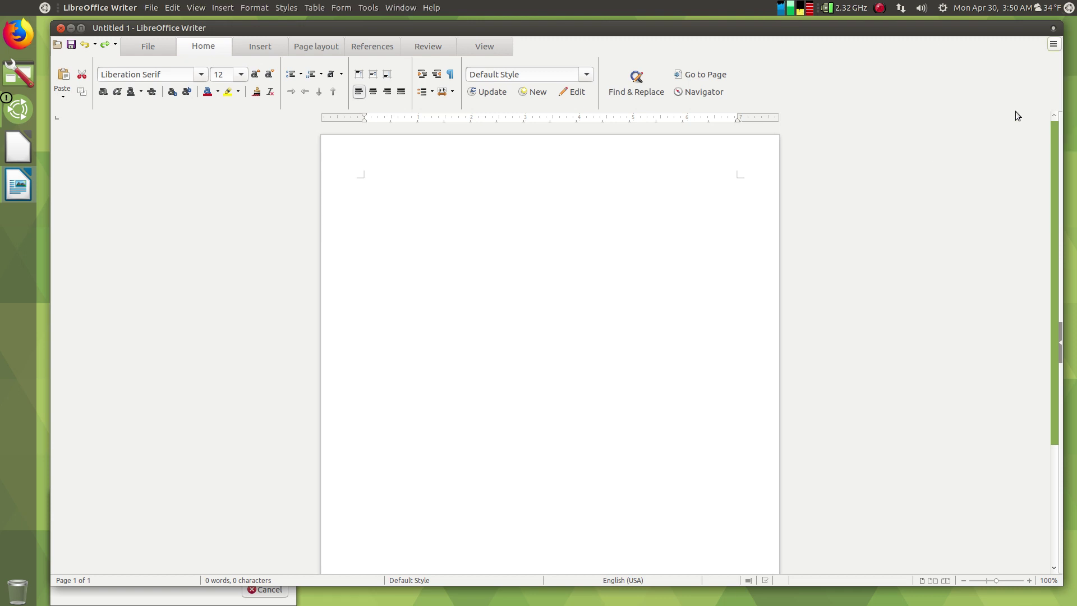
click(1053, 44)
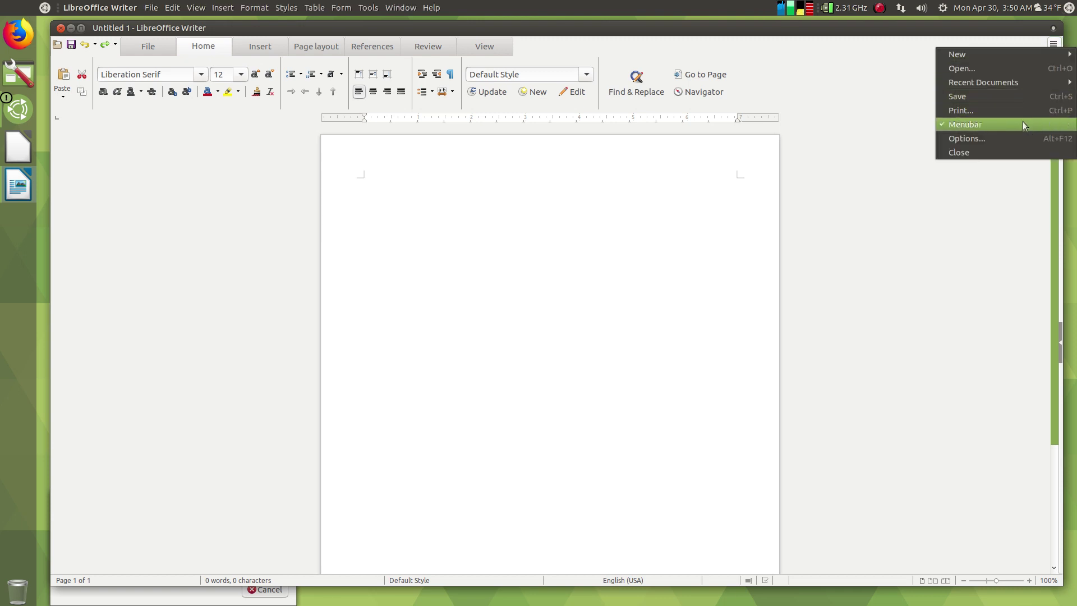
click(663, 27)
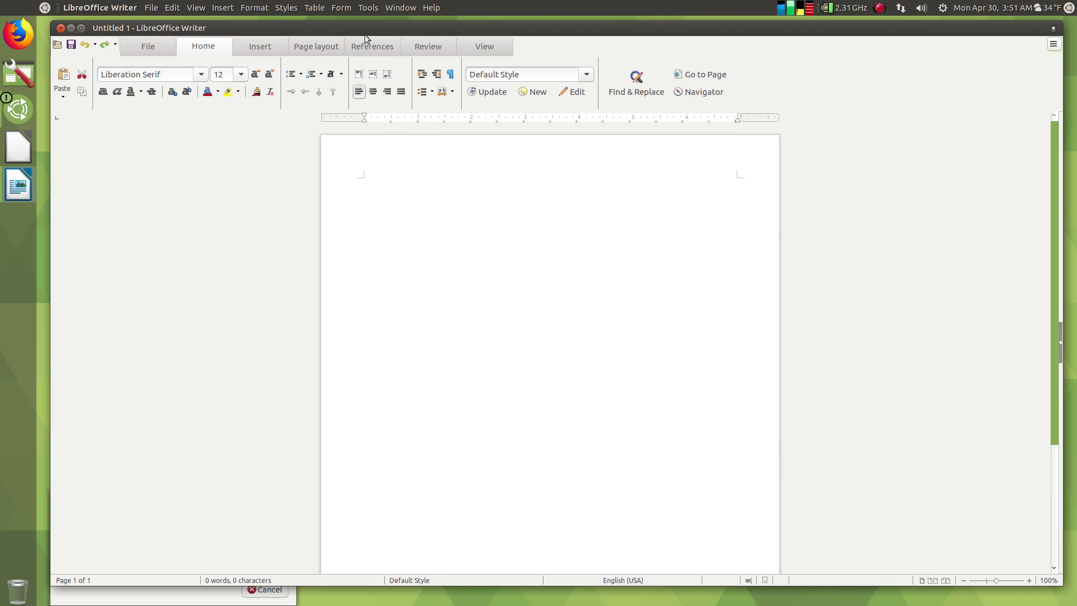
- Switch Writer's menubar off and back on once more
click(1053, 44)
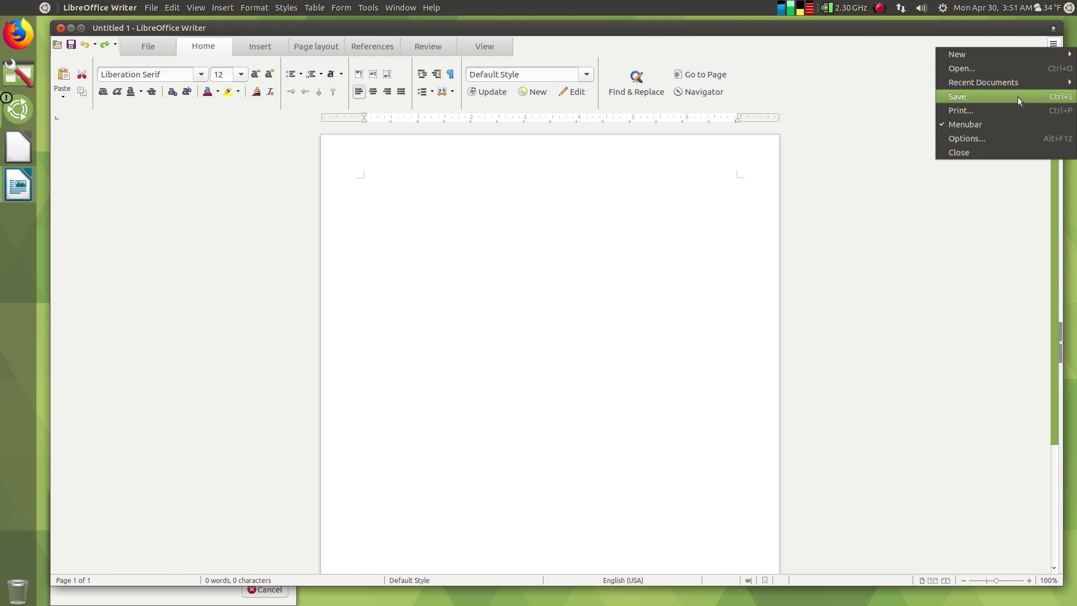
click(1008, 126)
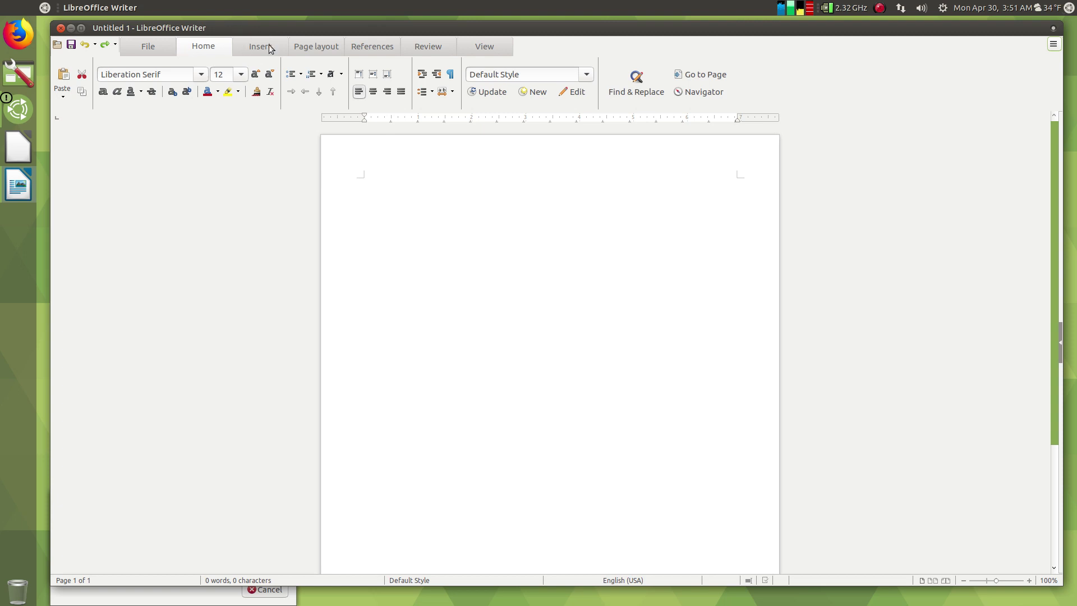
click(1053, 45)
click(1021, 118)
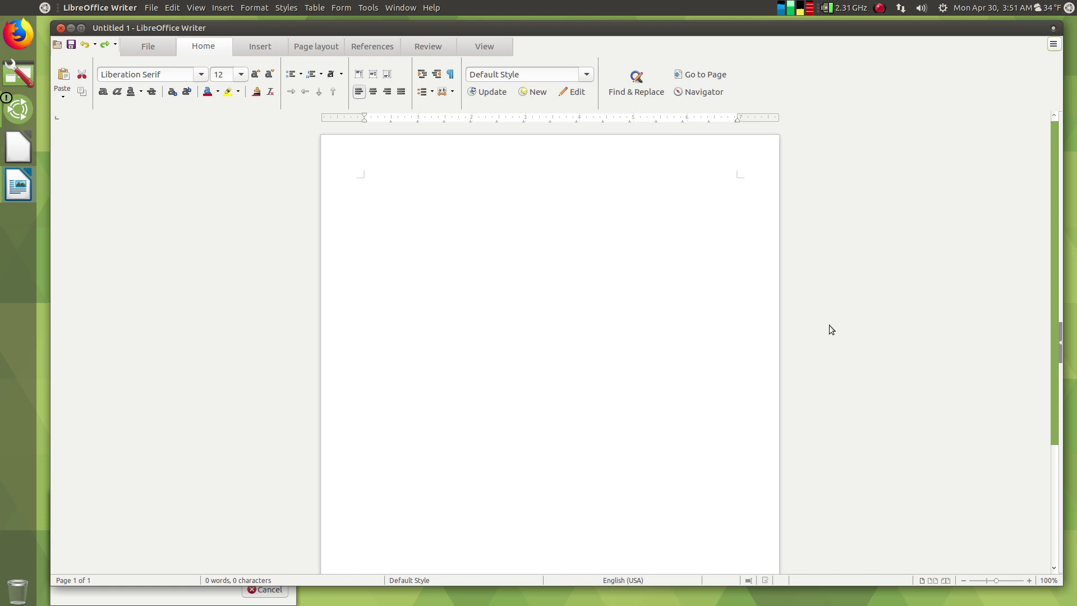
- Show the Properties sidebar beside the document and adjust its width slightly
click(1060, 339)
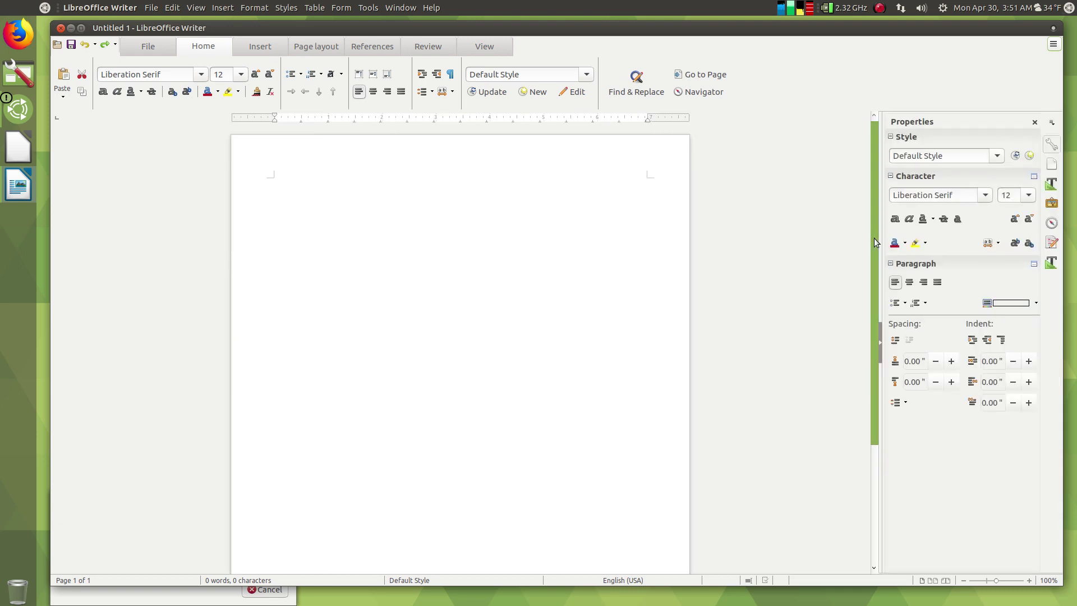
drag(882, 237, 821, 236)
drag(945, 235, 992, 230)
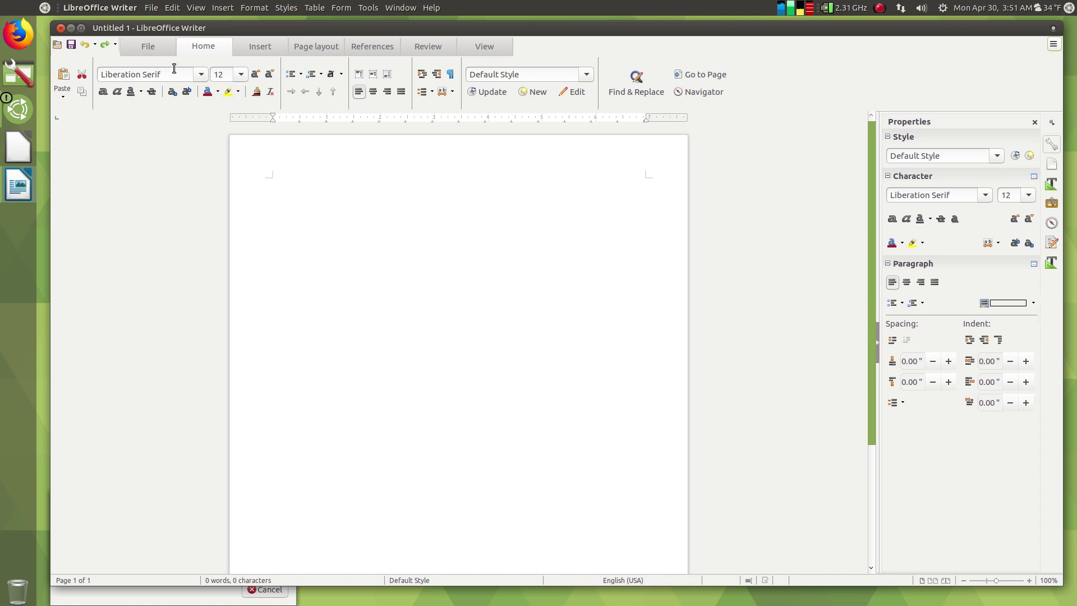
- Look through the Notebookbar's File, Page layout, References and Review commands
click(154, 48)
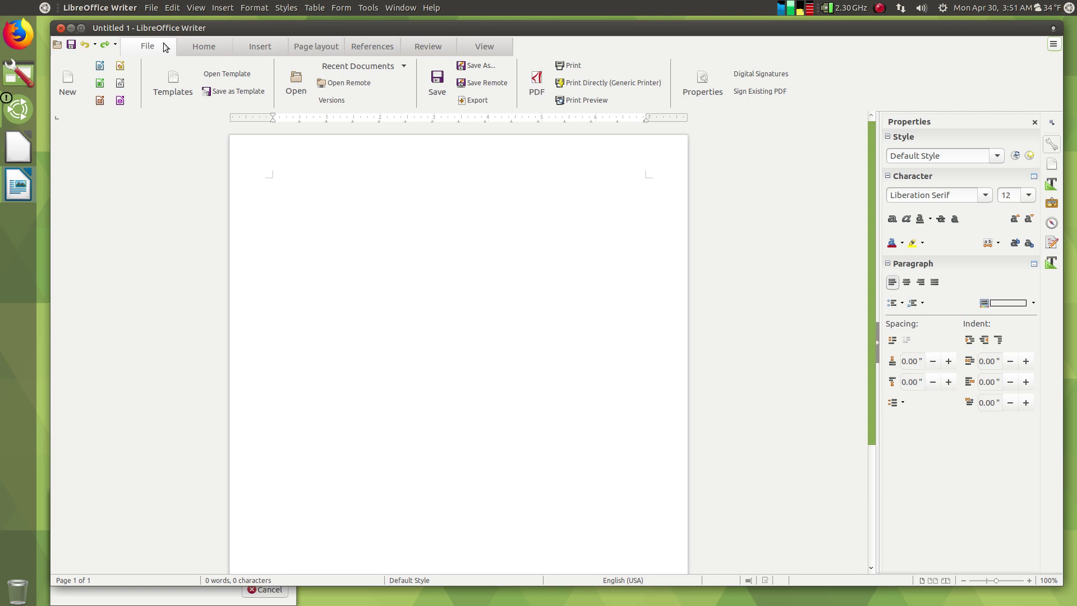
click(301, 48)
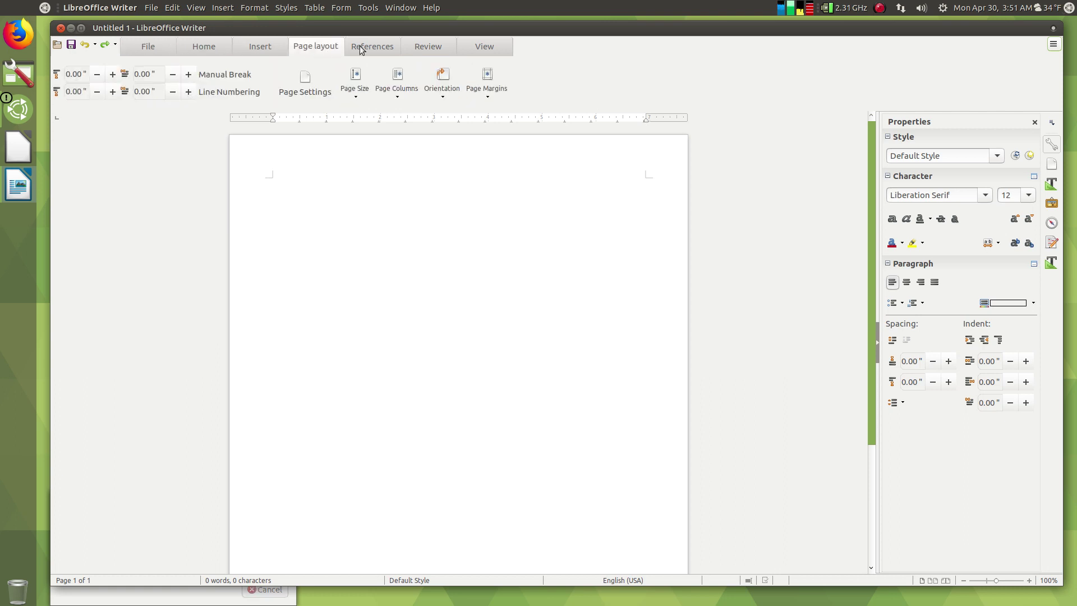
click(390, 44)
click(426, 46)
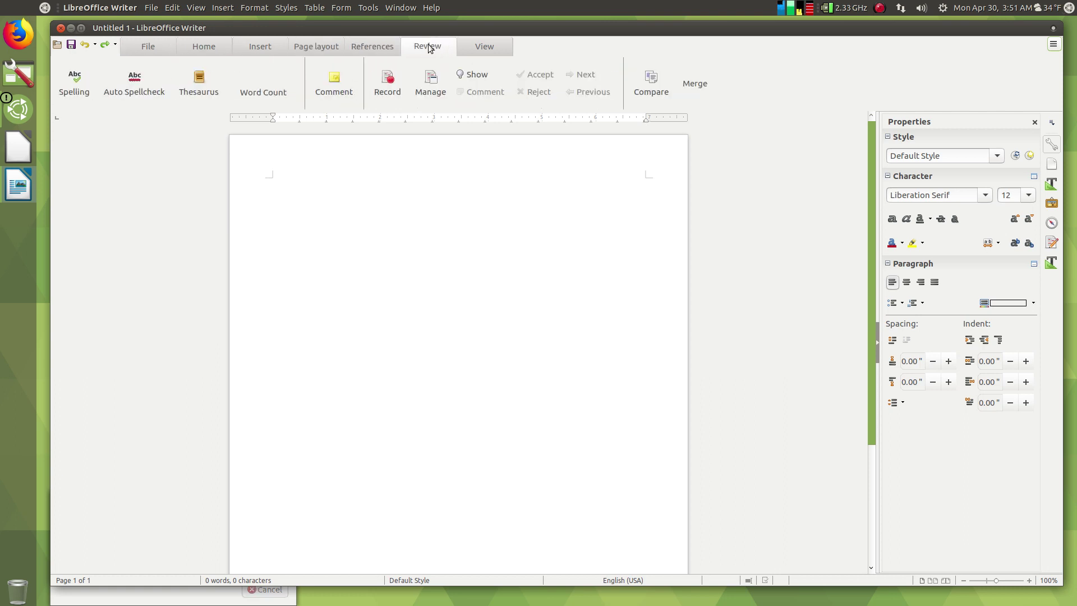
- Examine the commands offered for viewing, reviewing, references, page layout, inserting and basic formatting
click(483, 46)
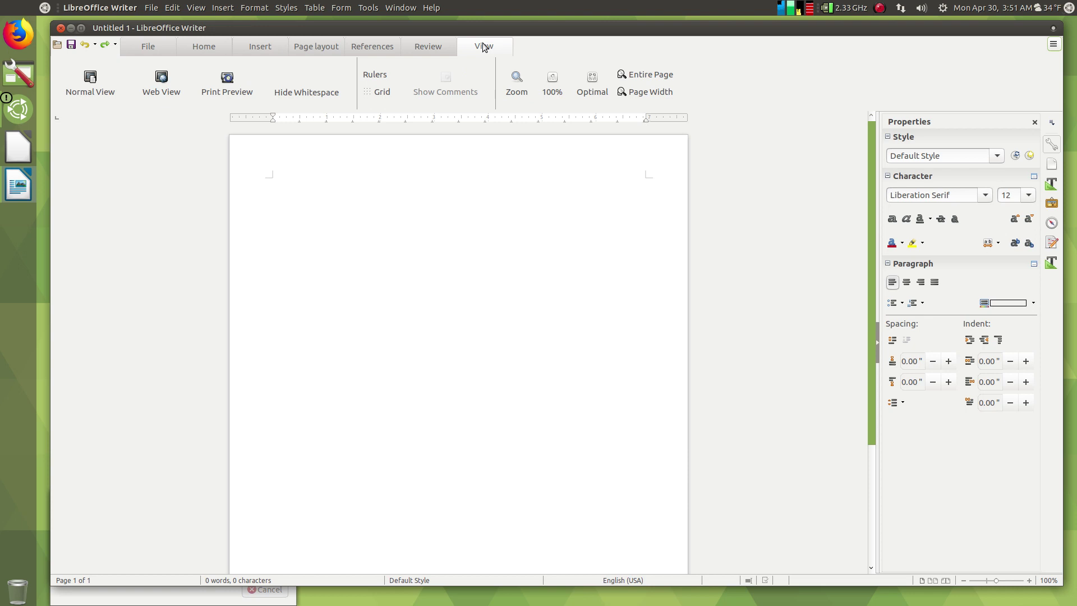
click(437, 49)
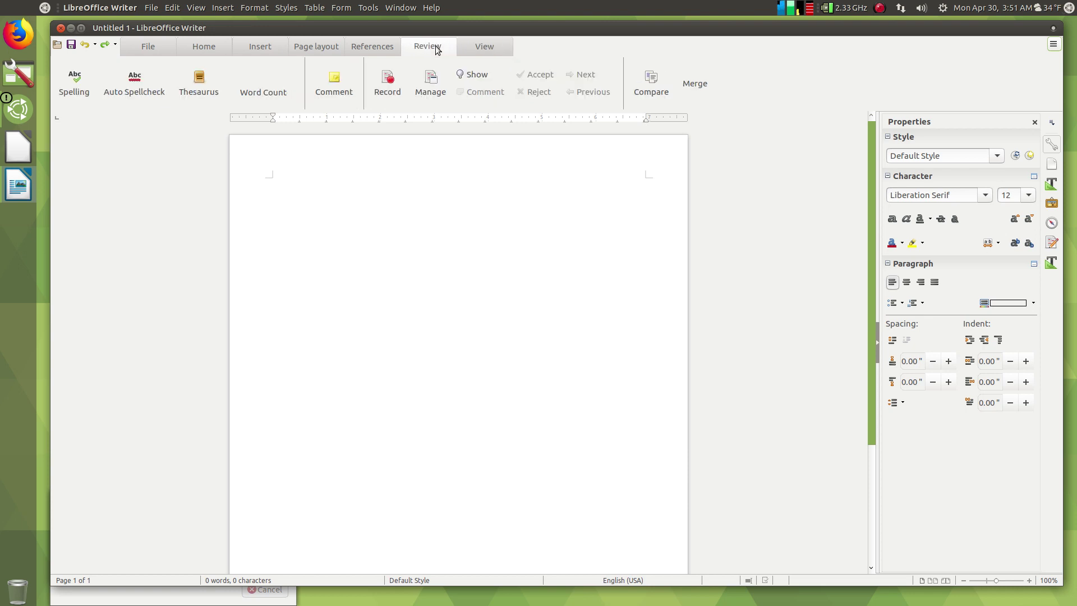
click(362, 47)
click(313, 48)
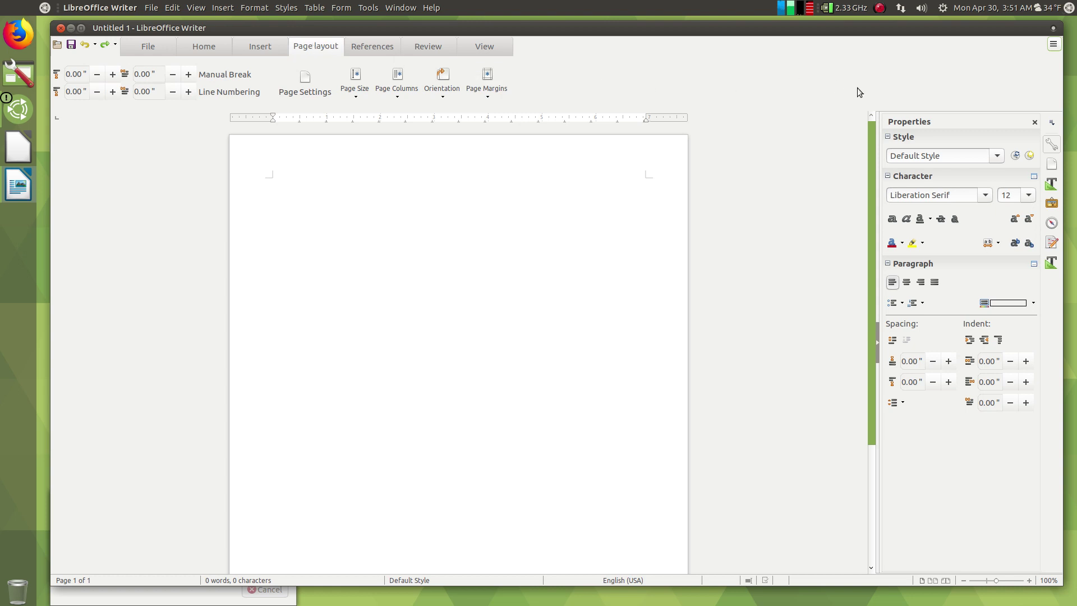
click(262, 49)
click(208, 39)
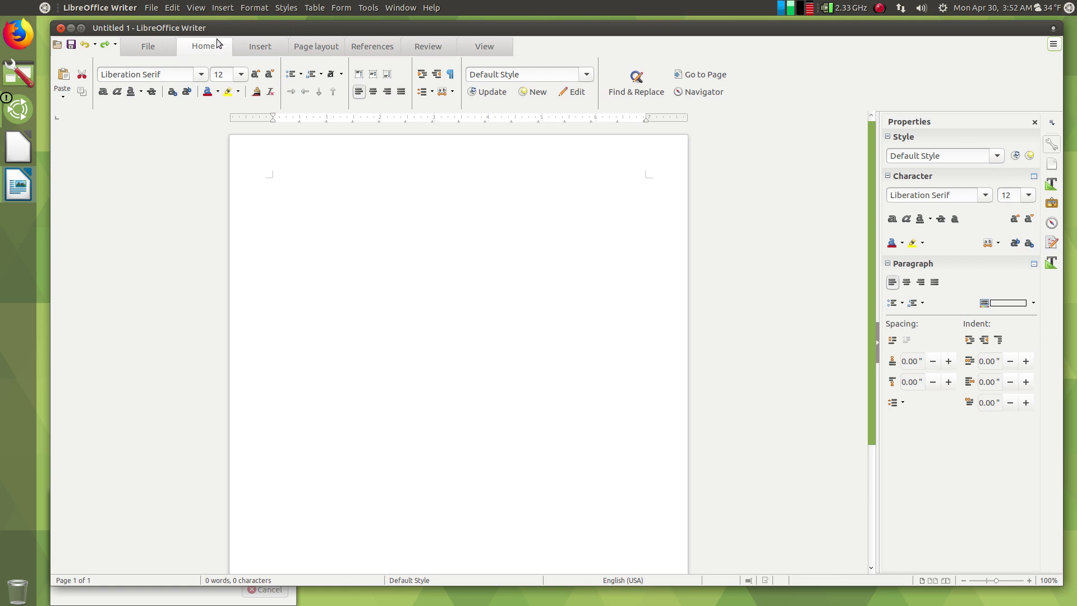
- Show the Navigator and dock it beside the blank document
click(701, 92)
drag(80, 28, 55, 161)
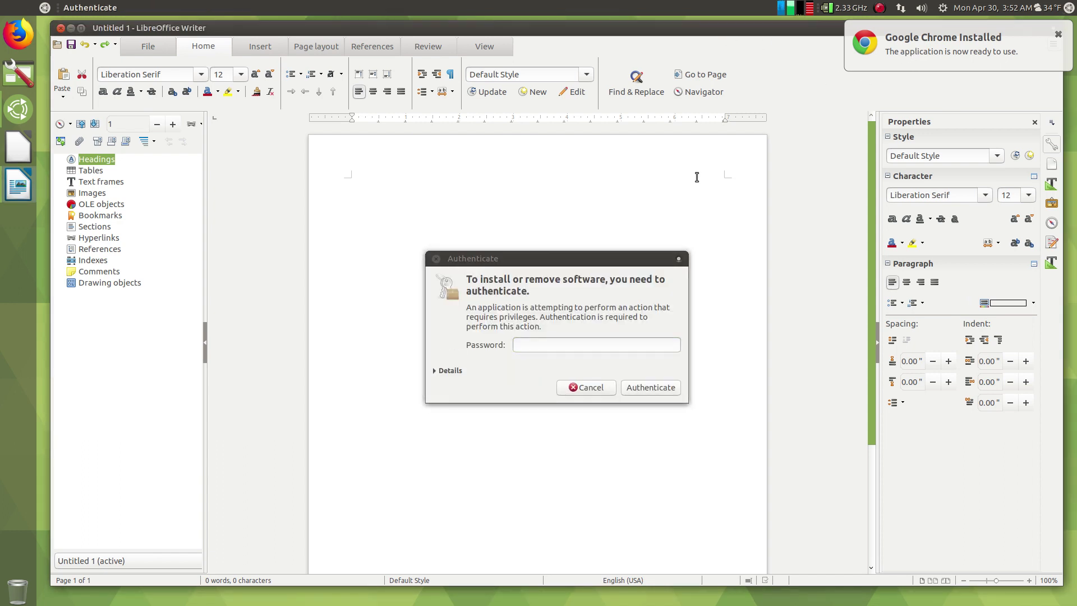
- Authenticate the pending software installation request by entering the account password
click(640, 343)
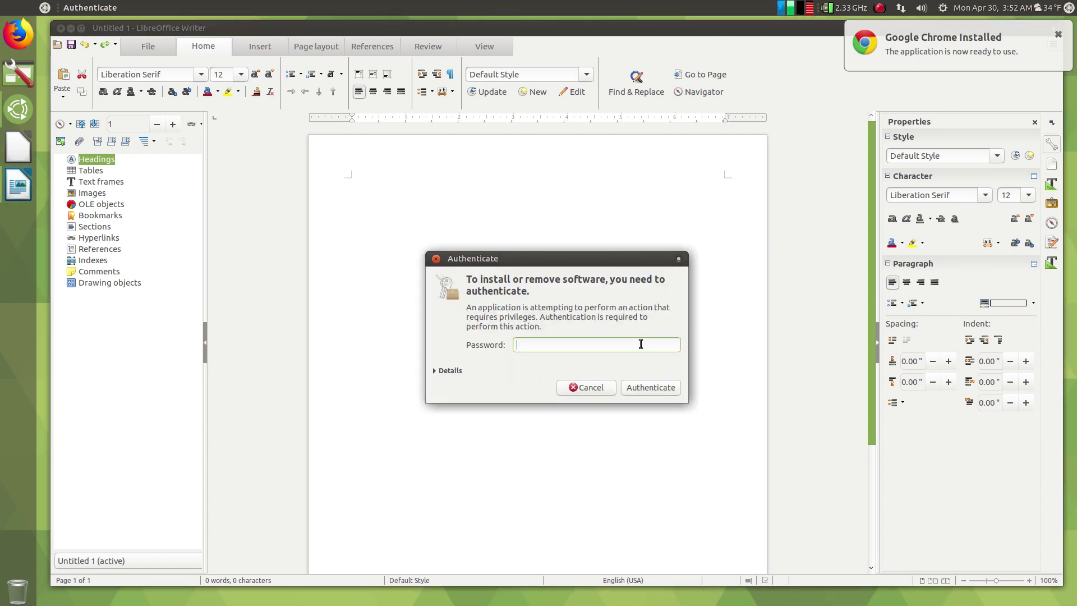
text(•••••••••)
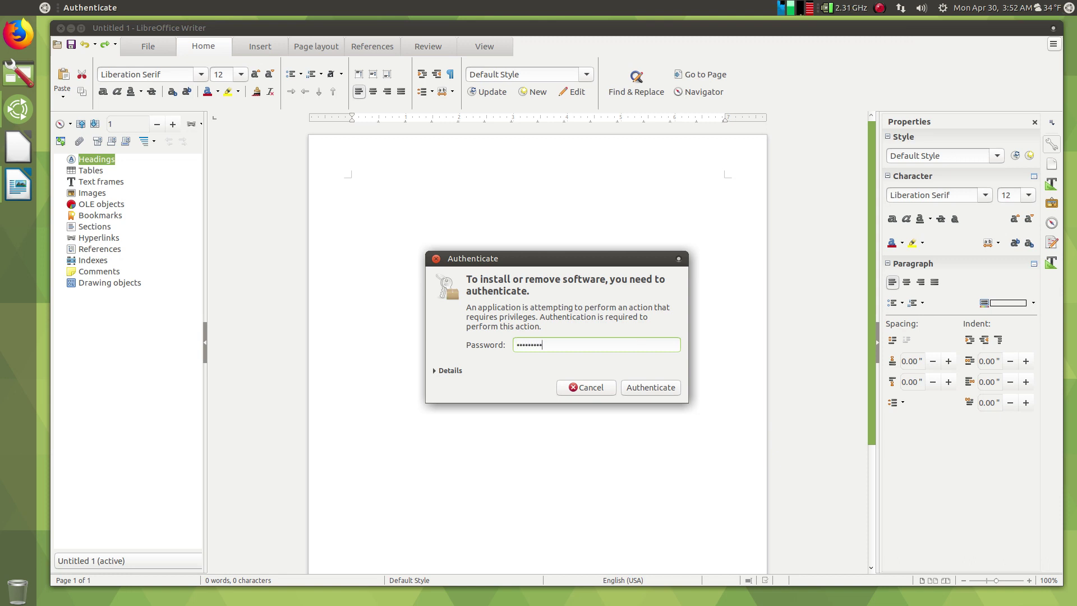
key(Return)
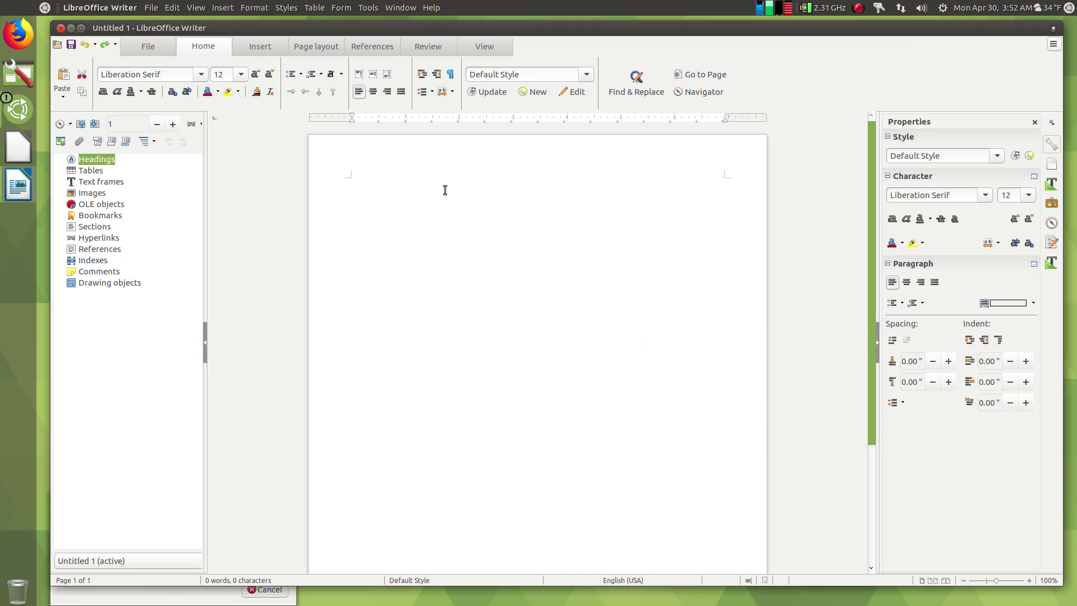
- Review the insert, page layout, references, review and view command sets, finishing on the basic formatting commands
click(263, 49)
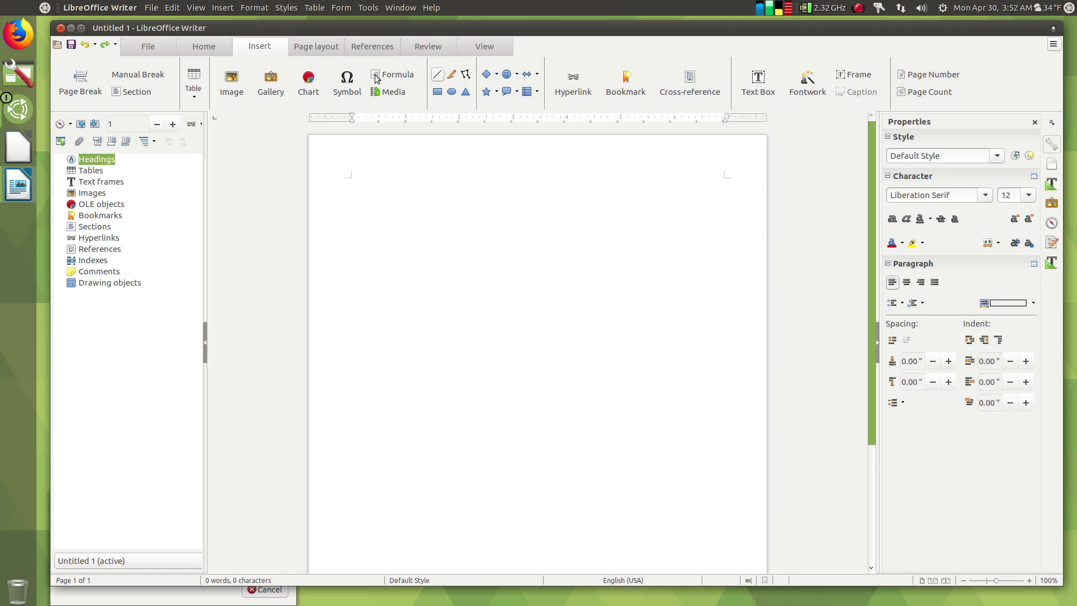
click(328, 52)
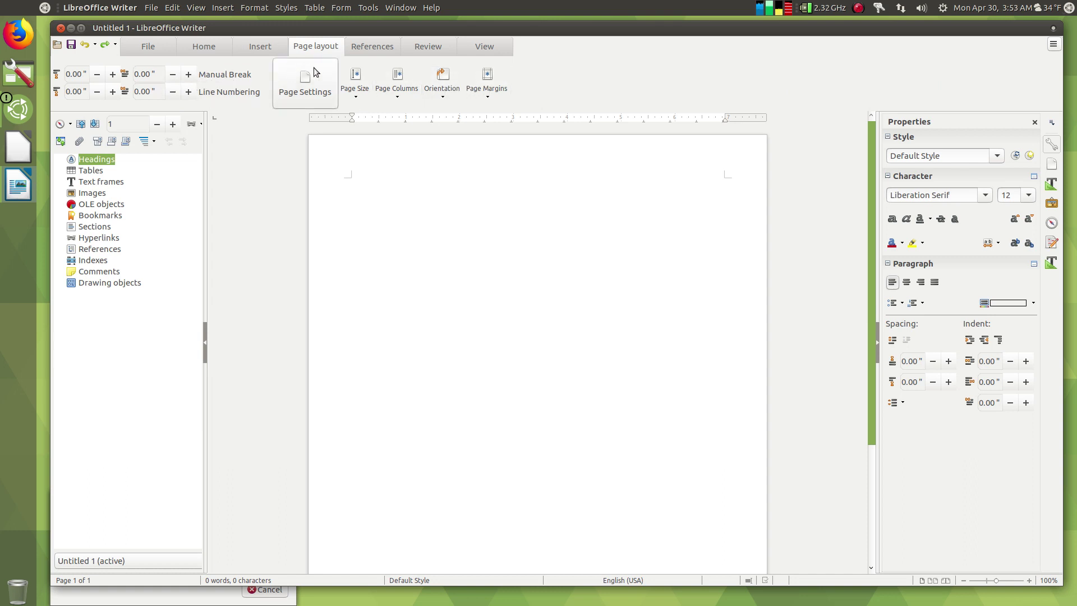
click(377, 49)
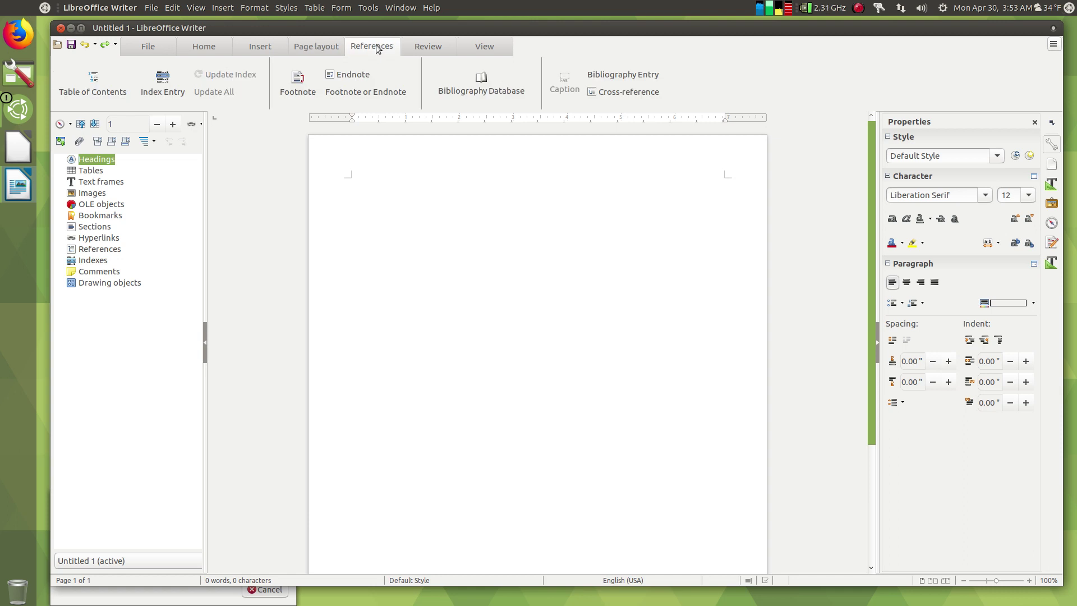
click(417, 49)
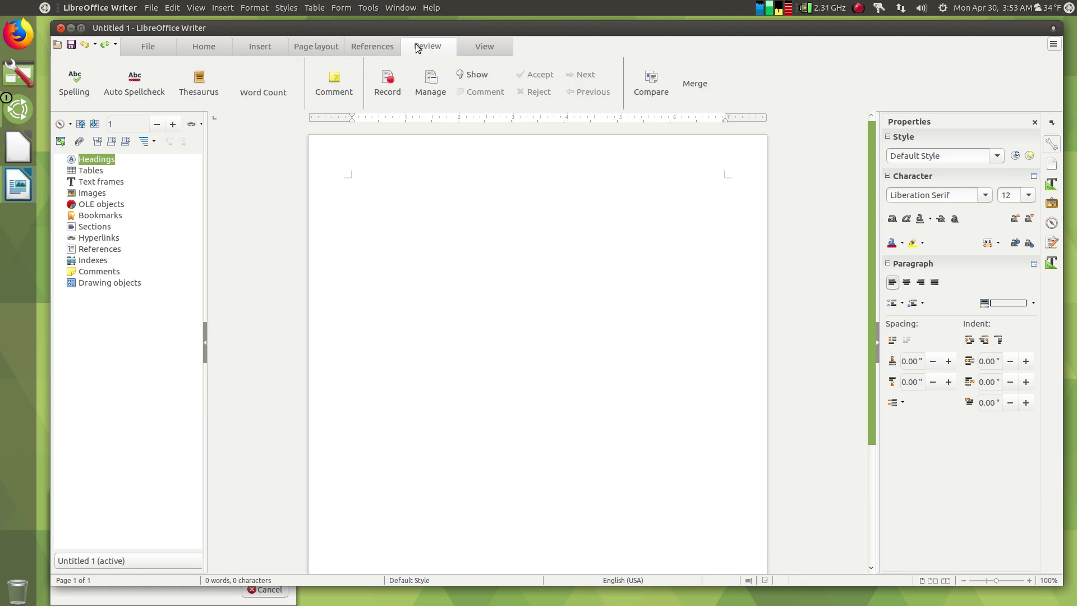
click(483, 49)
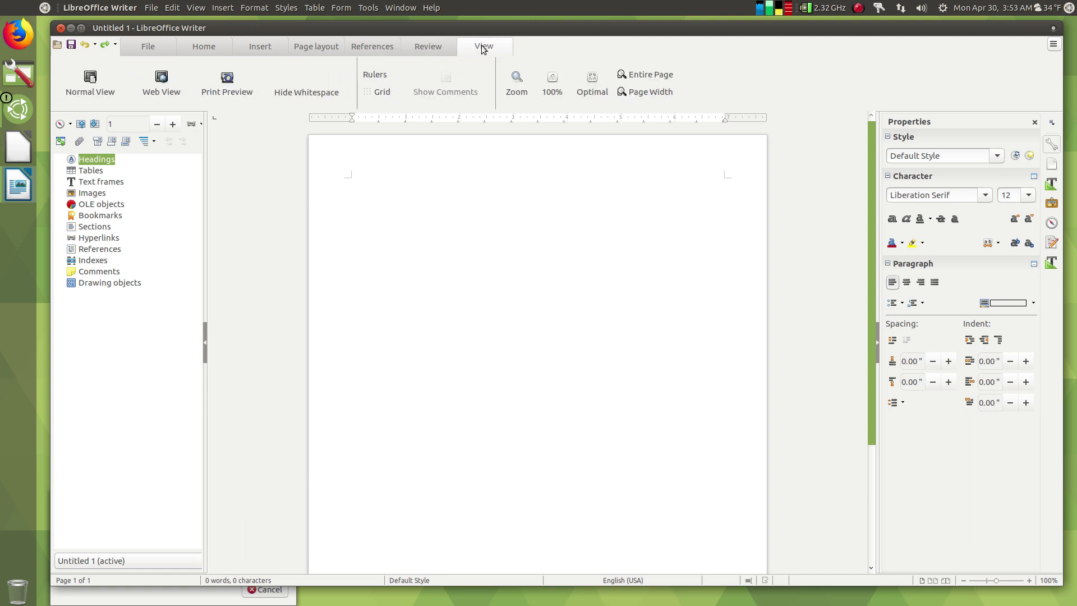
click(213, 48)
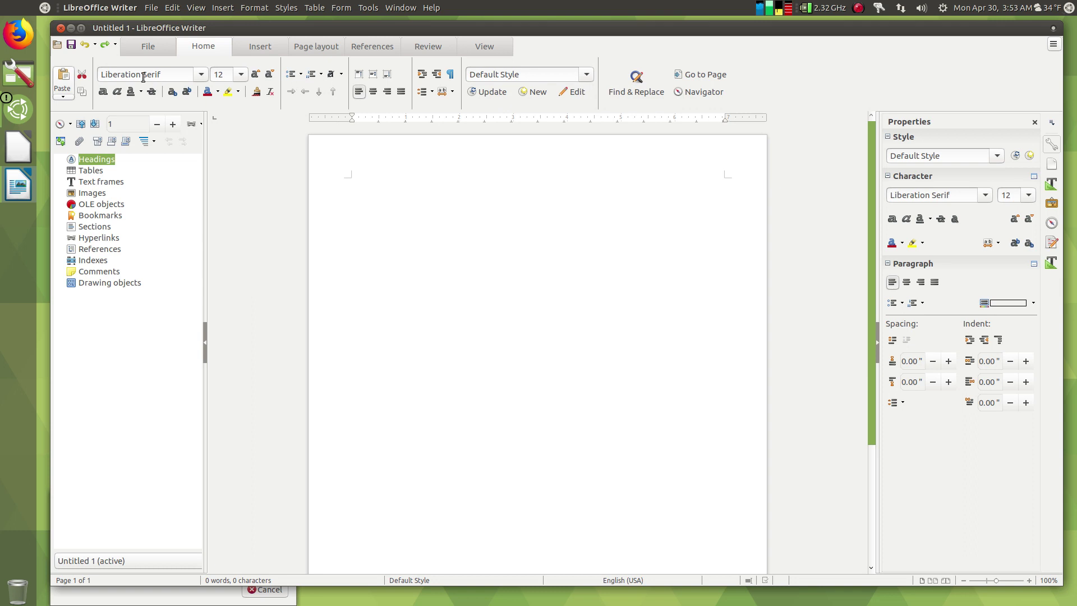
- Insert a header for the Default Style page and place the cursor in the header area
click(222, 7)
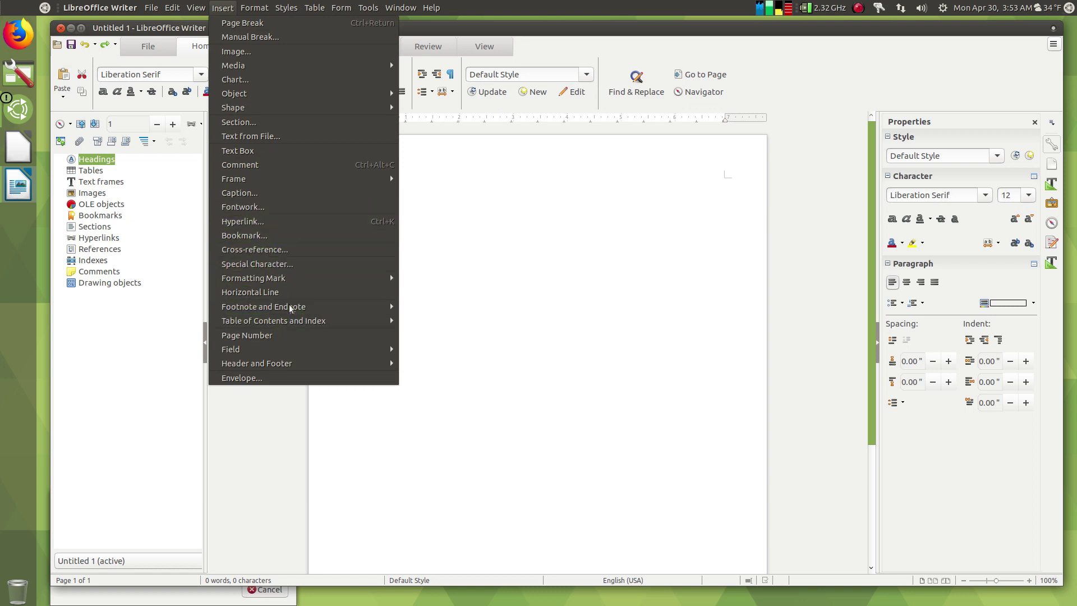
mouse_move(371, 365)
mouse_move(426, 363)
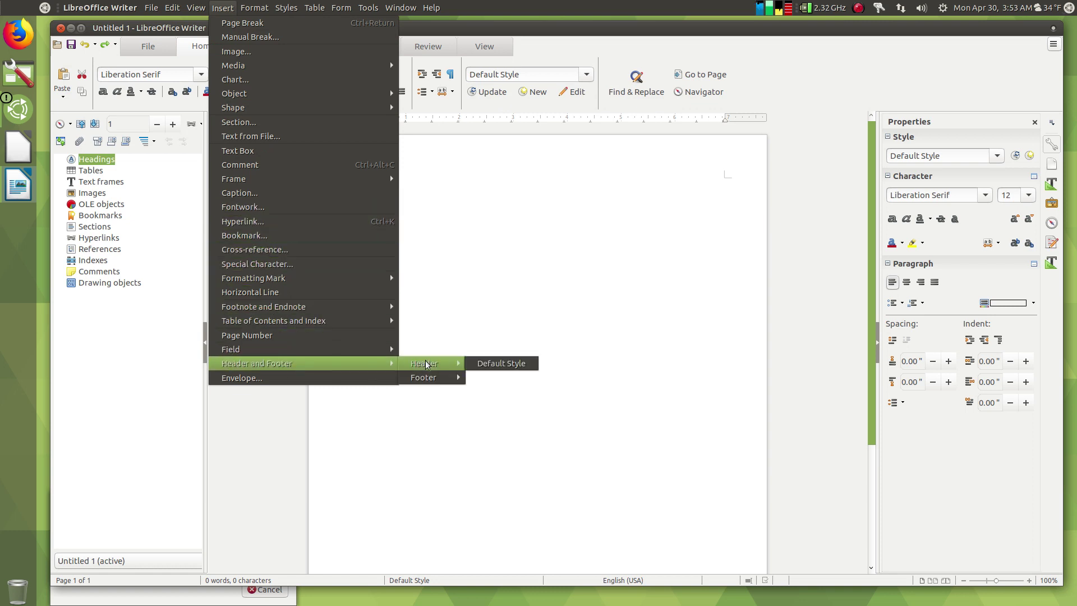
click(492, 363)
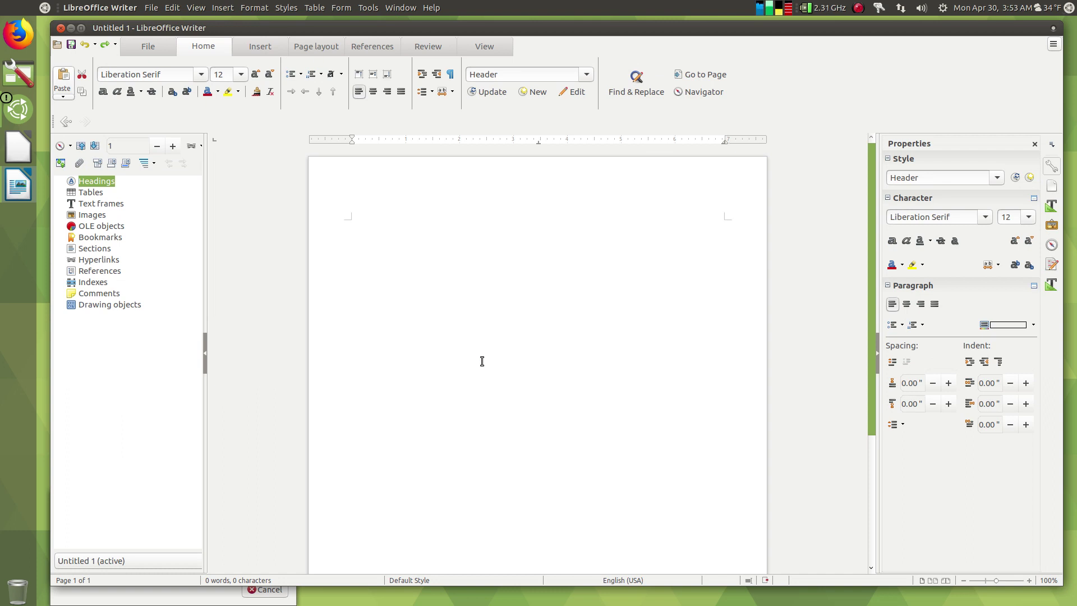
click(477, 186)
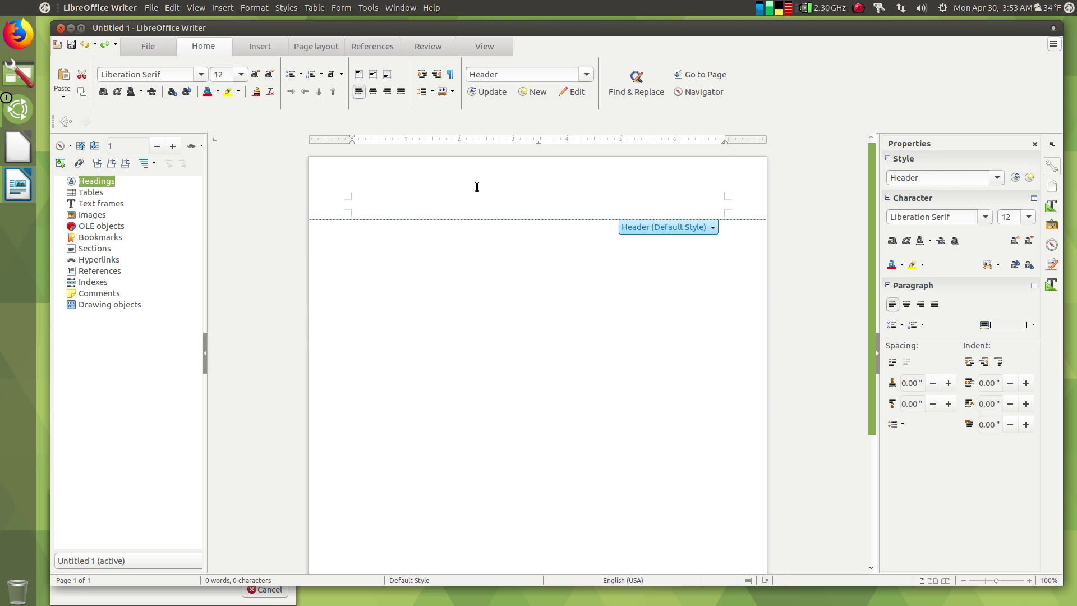
click(507, 299)
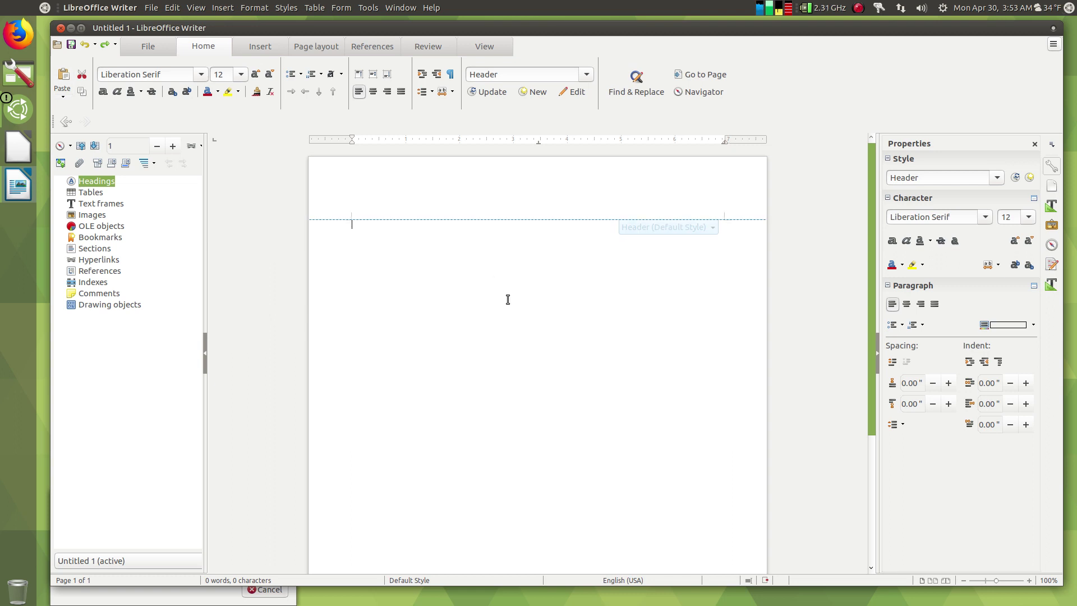
click(479, 179)
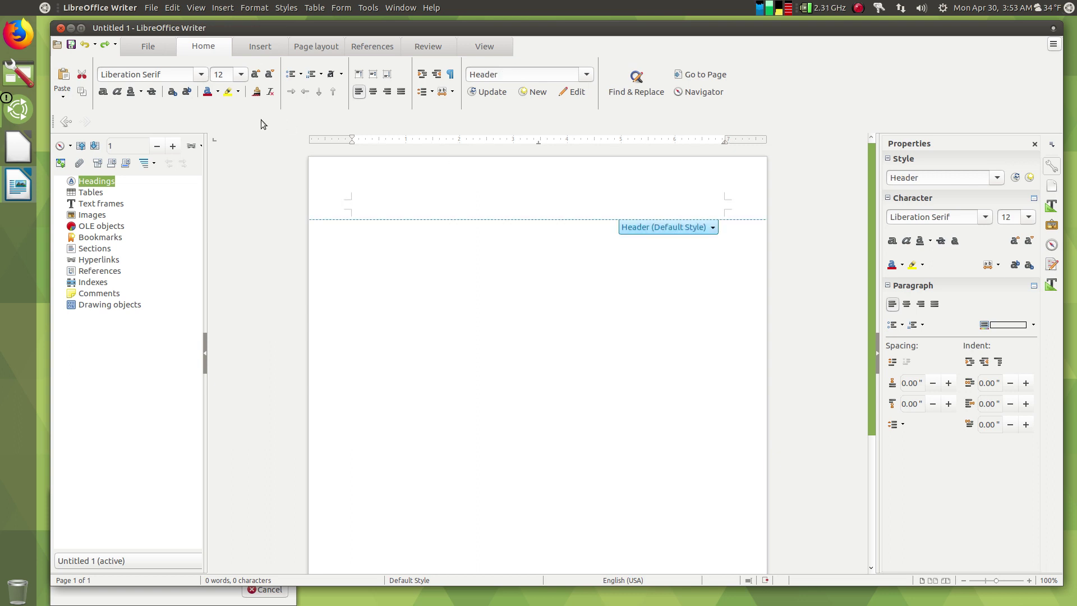
- Remove the Default Style header from the page, accepting the deletion of its contents
click(219, 9)
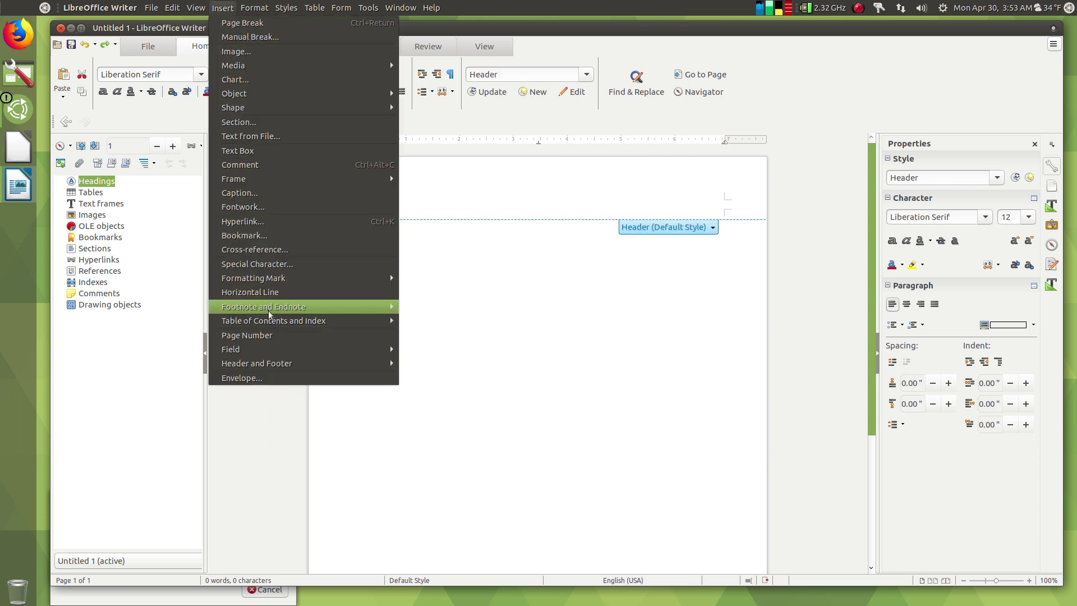
mouse_move(269, 370)
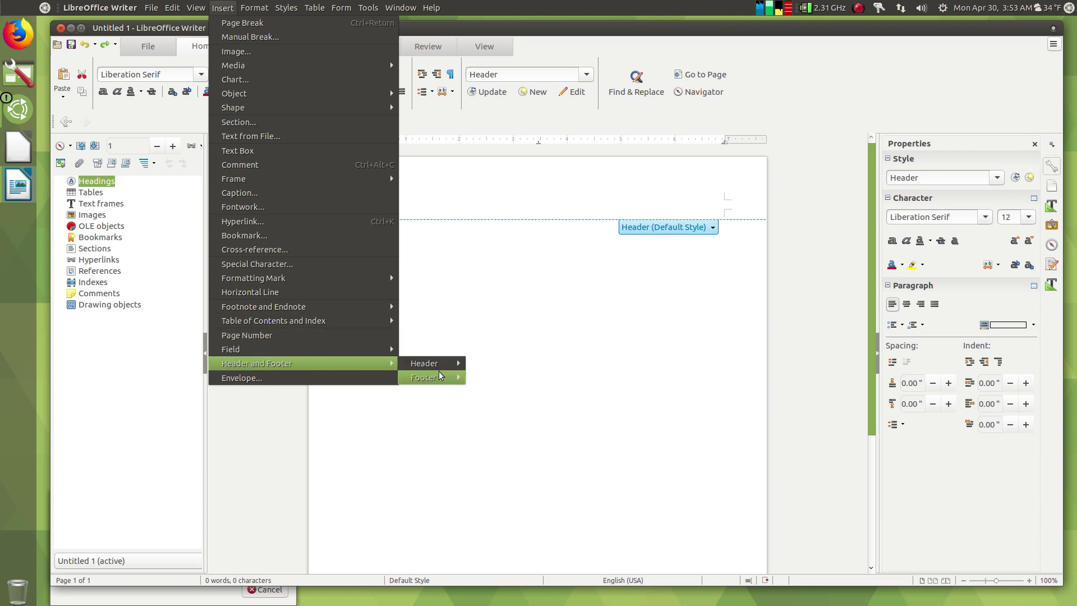
mouse_move(441, 368)
click(491, 362)
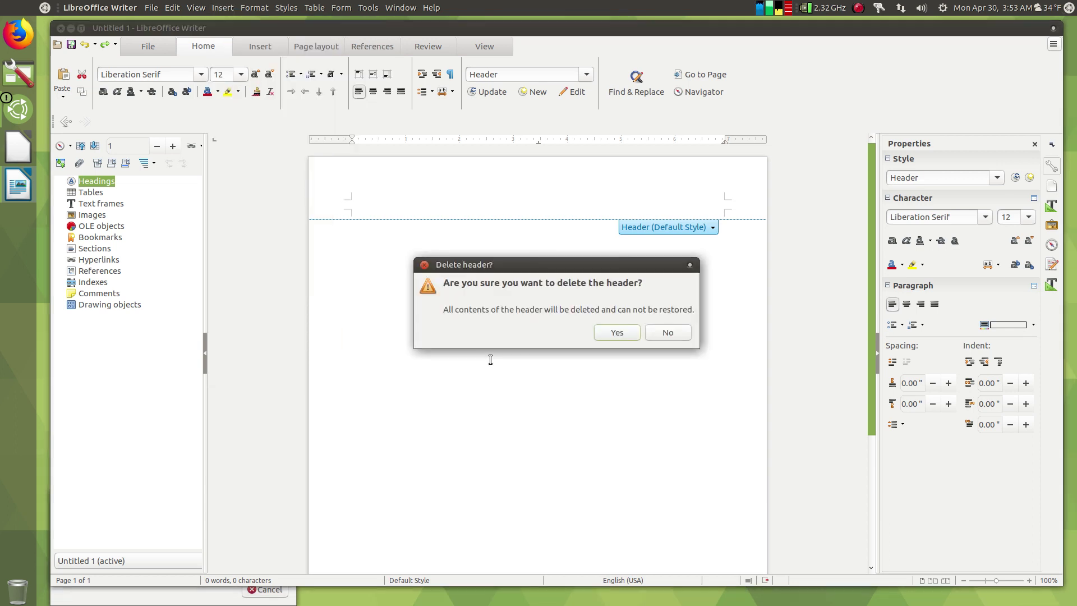
click(619, 333)
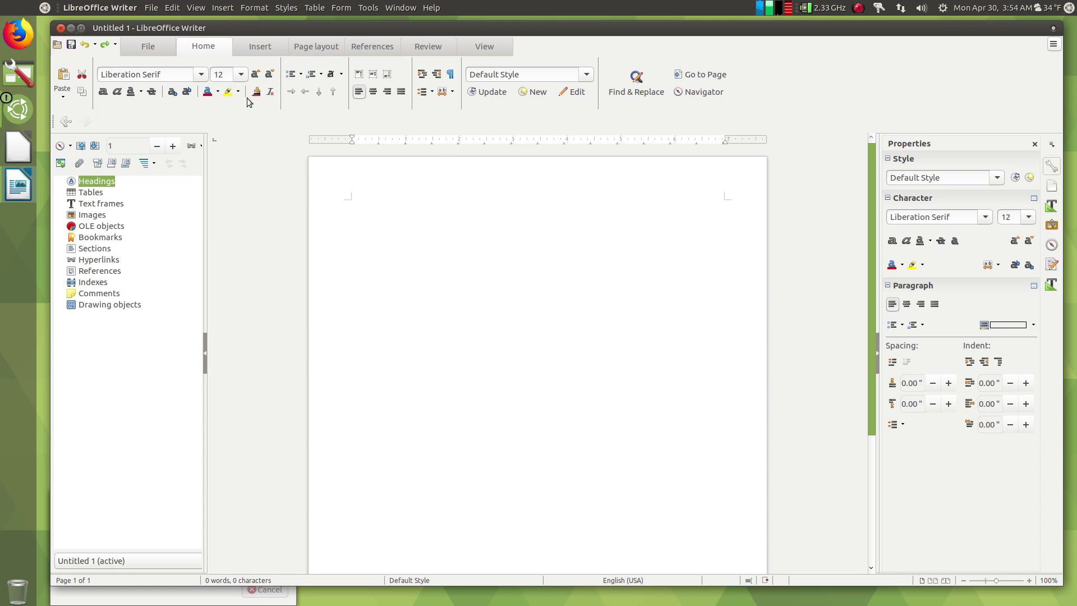
- Add the Default Style header to the blank page again
click(223, 8)
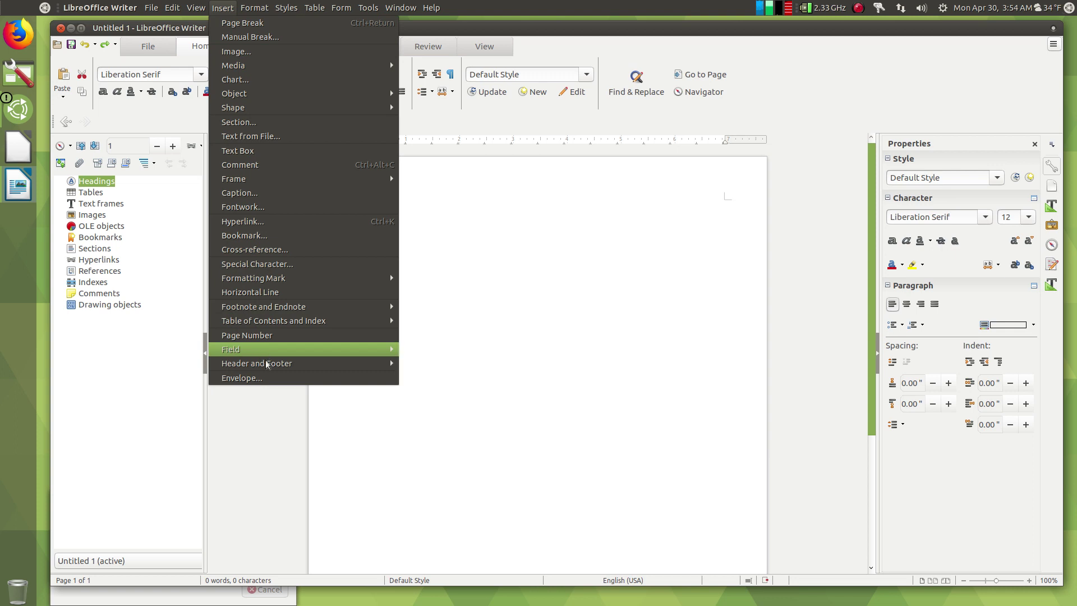
mouse_move(267, 366)
mouse_move(438, 366)
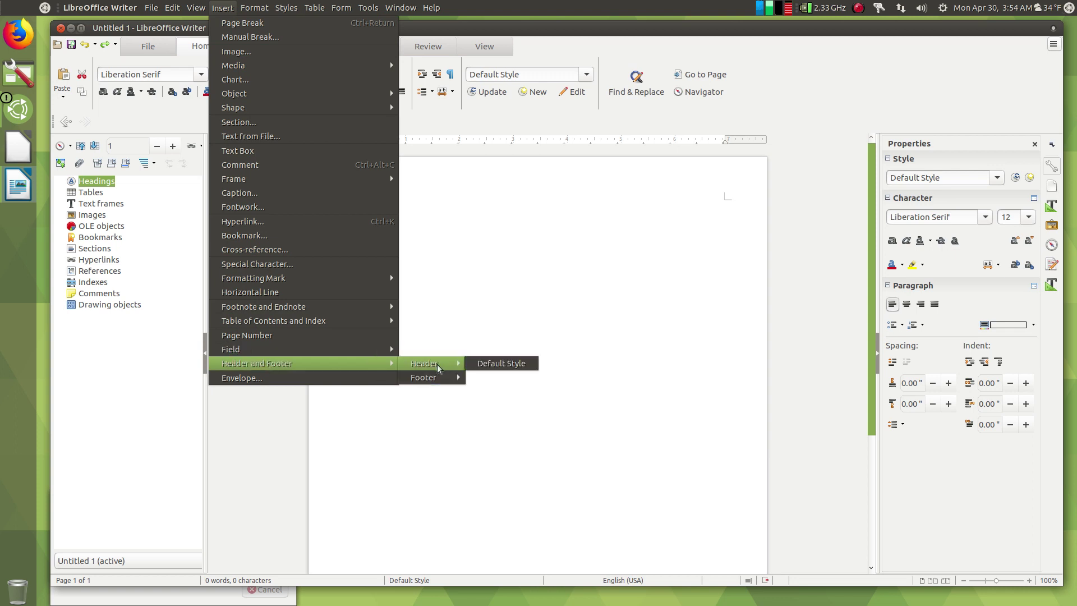
click(488, 364)
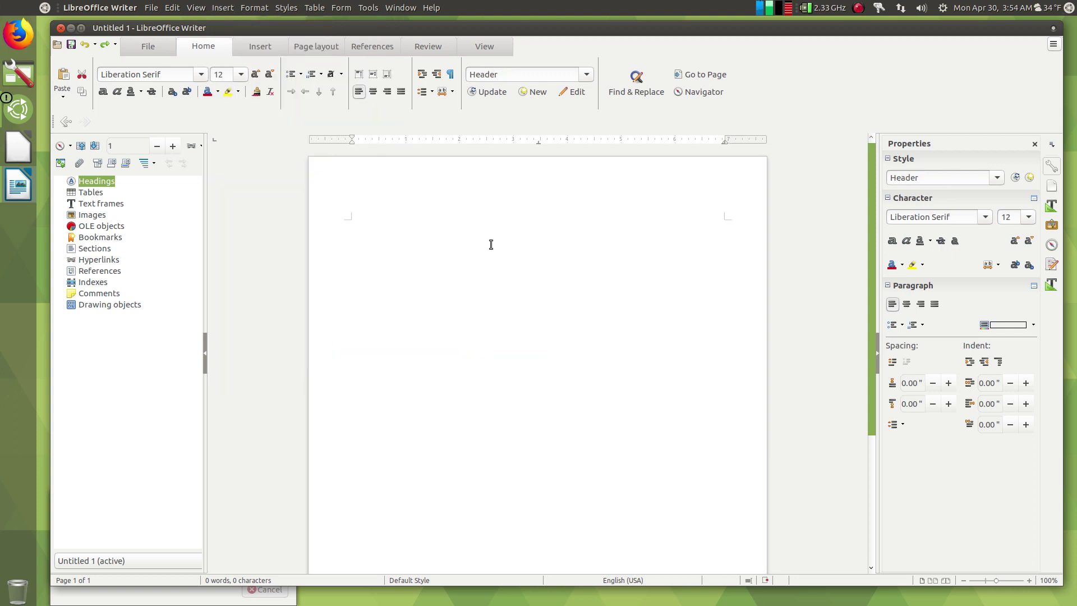
mouse_move(496, 180)
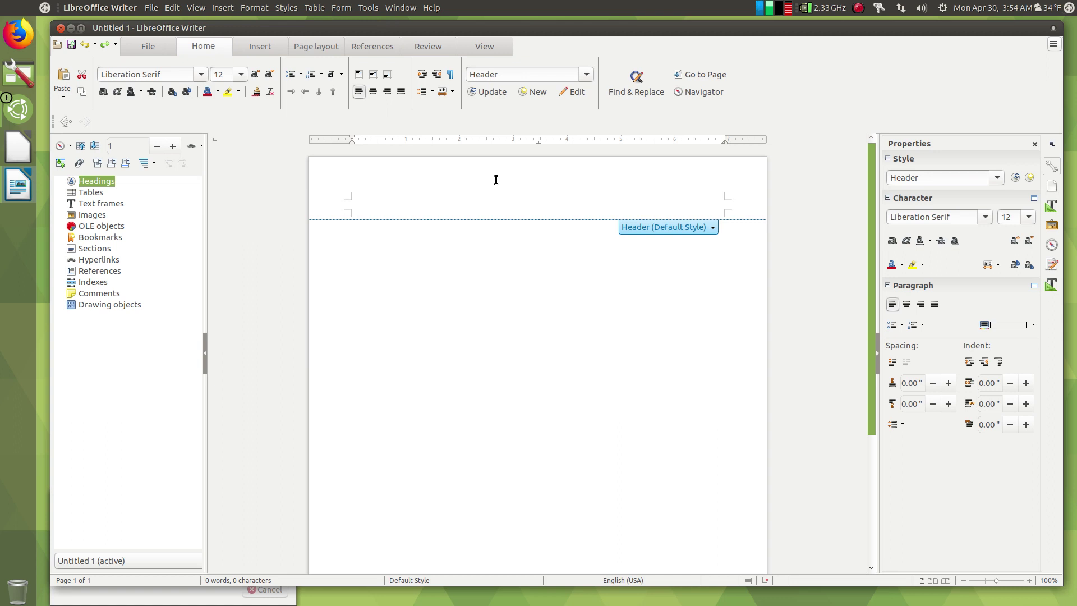
- Check the ribbon's command groups against the full list of insert commands for a header and footer option
click(244, 45)
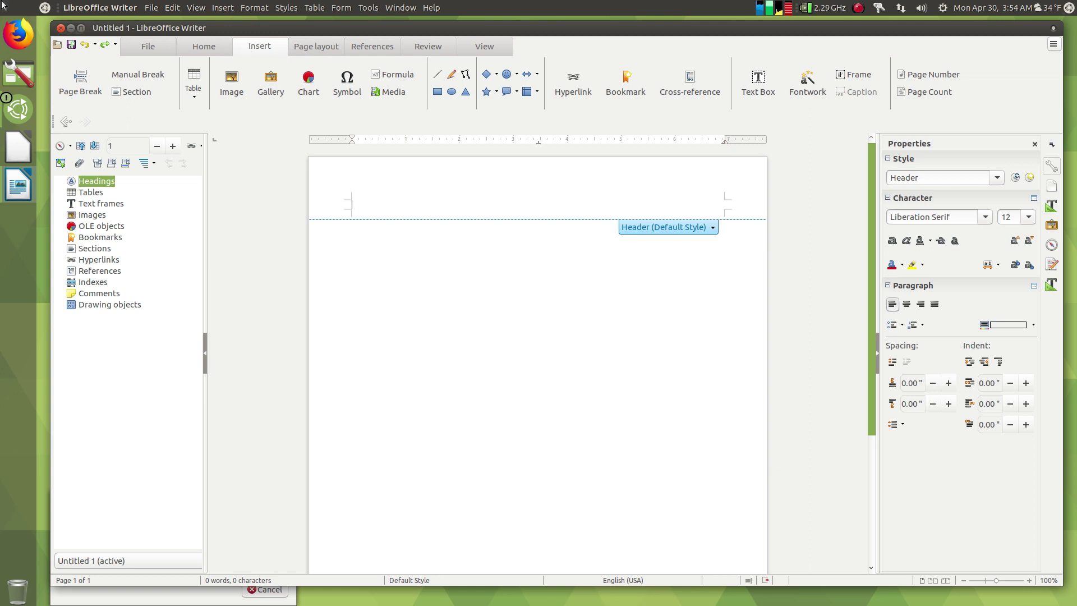
click(162, 48)
click(204, 47)
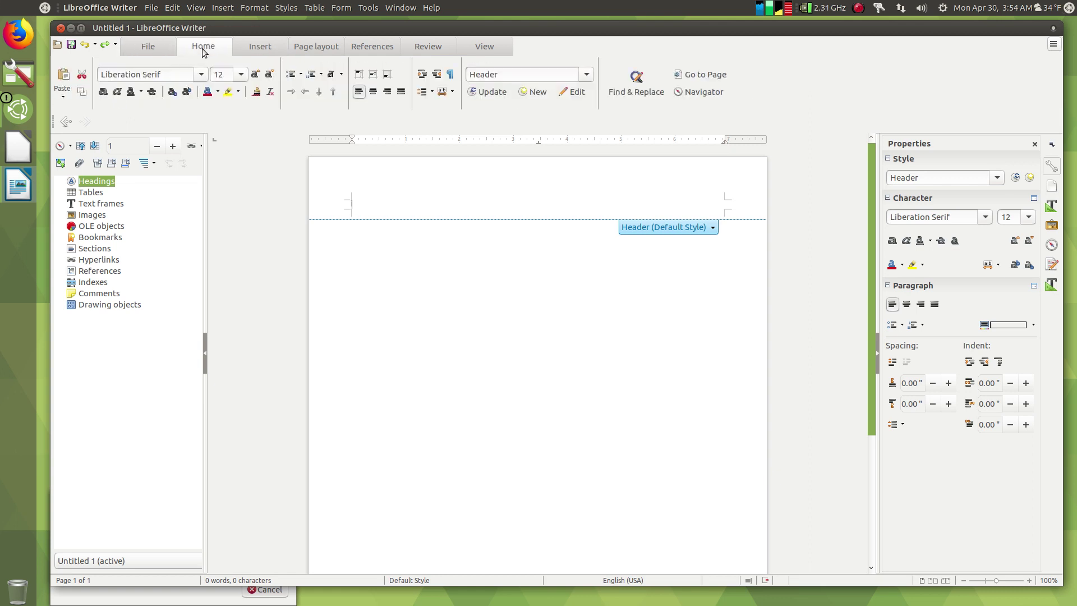
click(249, 49)
click(308, 48)
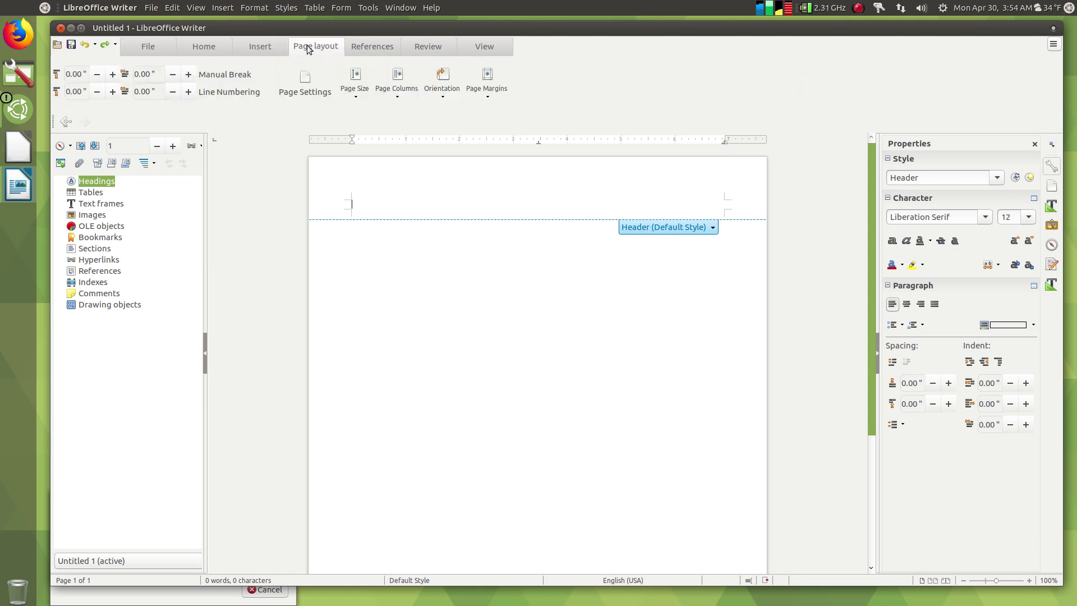
click(354, 47)
click(423, 48)
click(483, 47)
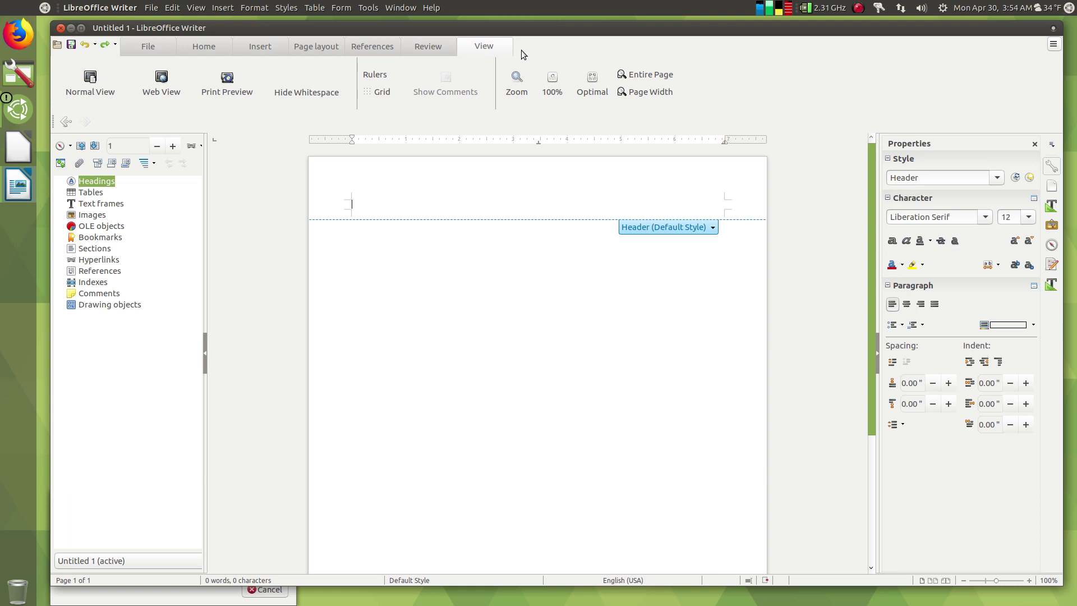
click(223, 8)
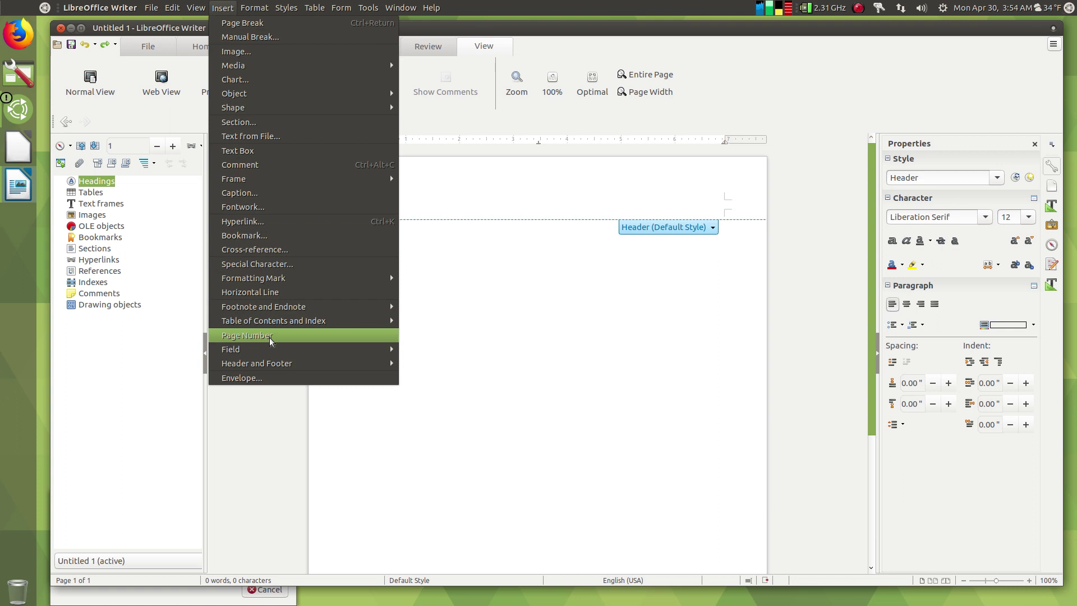
mouse_move(276, 364)
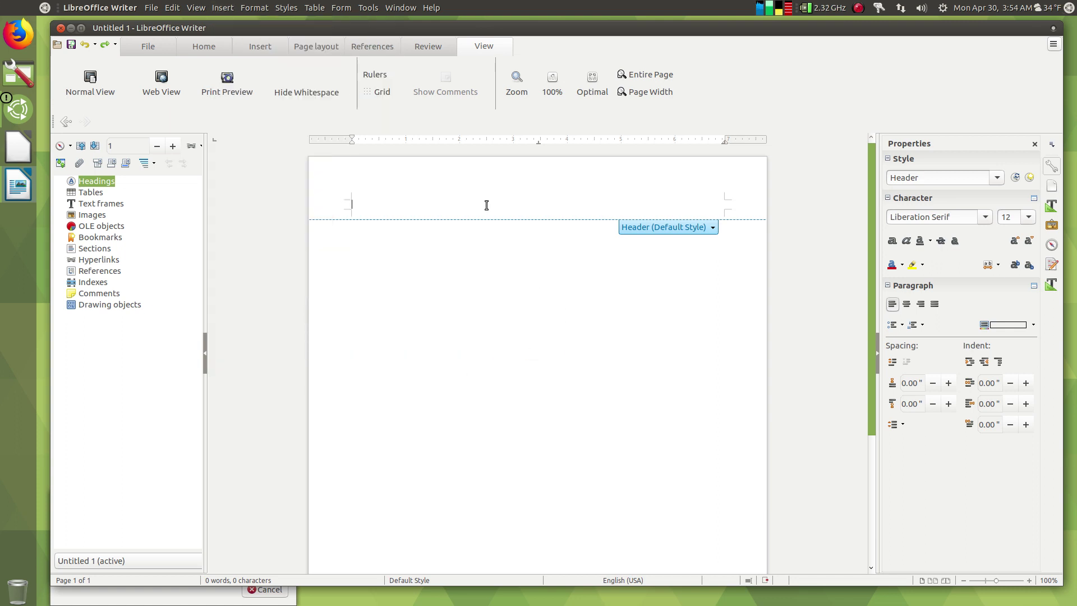
click(268, 46)
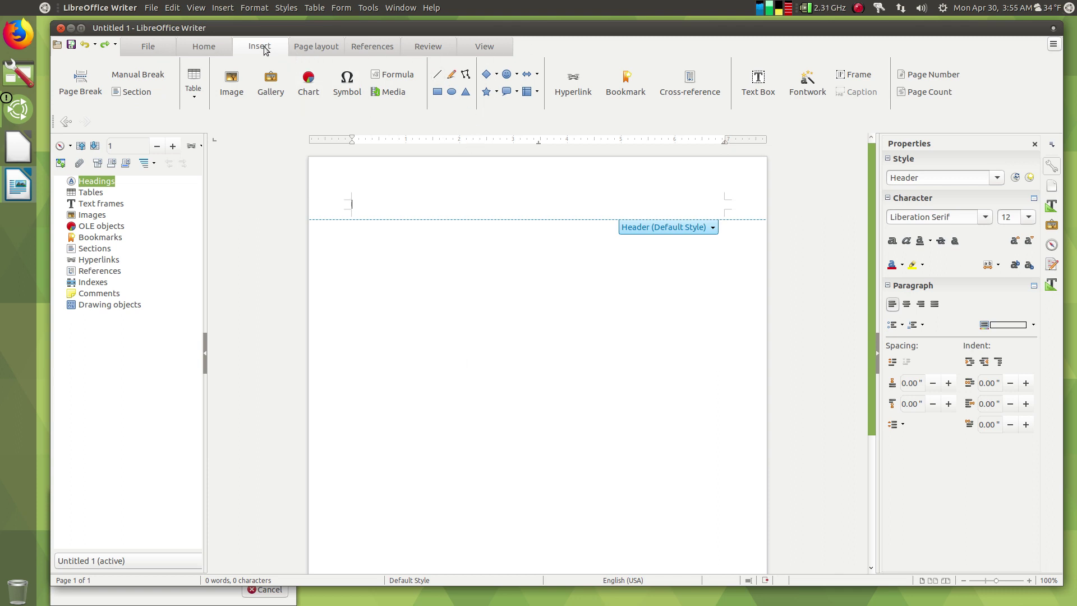
- Look through the page layout and file commands and the document's properties, including Description, Custom Properties, CMIS Properties and General, without changing anything
click(307, 47)
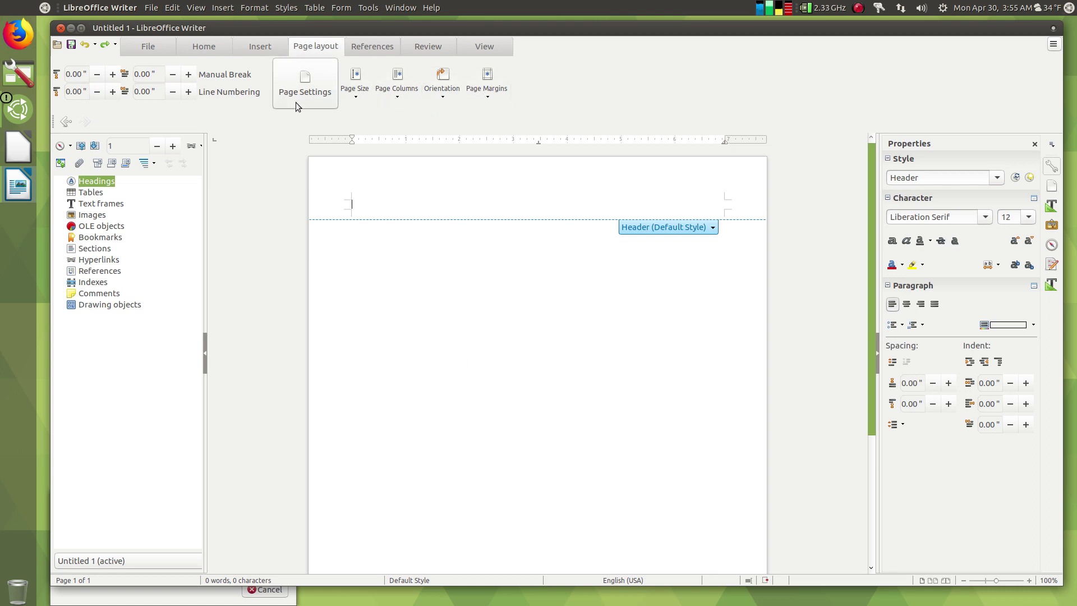
click(147, 49)
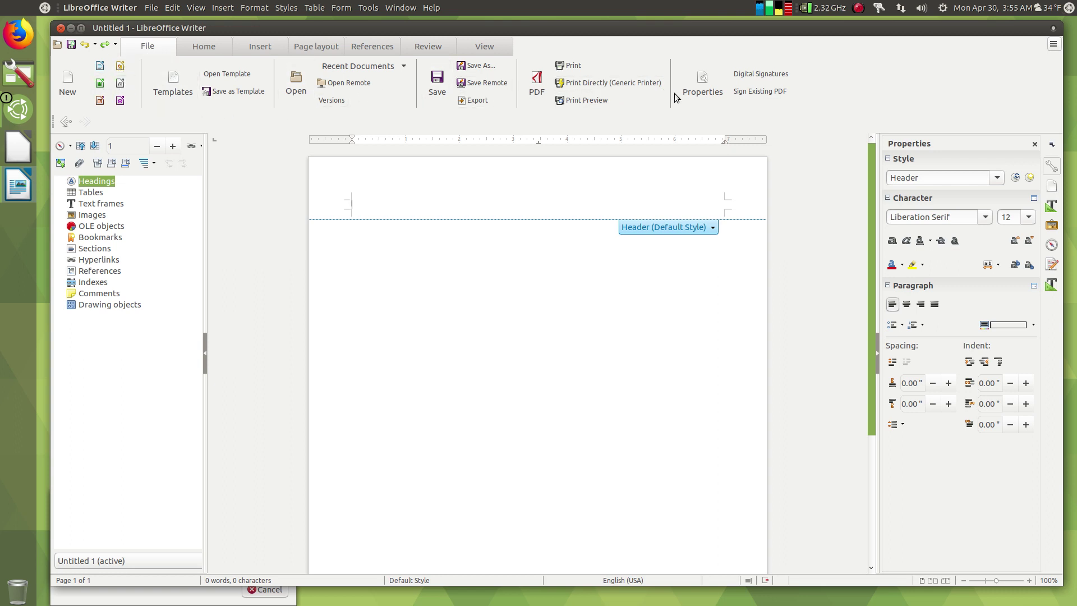
click(705, 77)
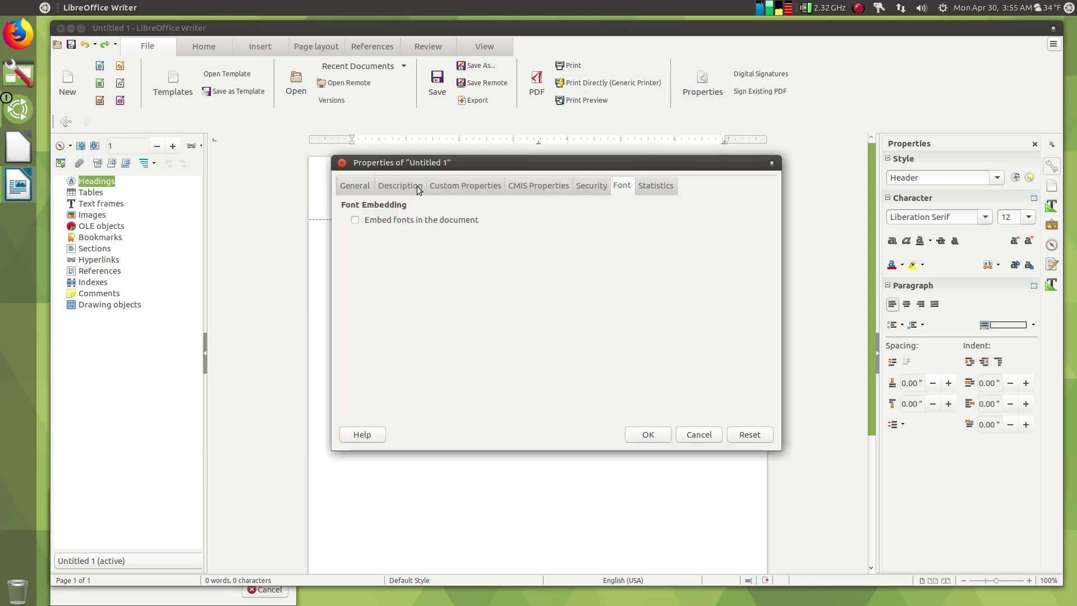
click(405, 186)
click(452, 187)
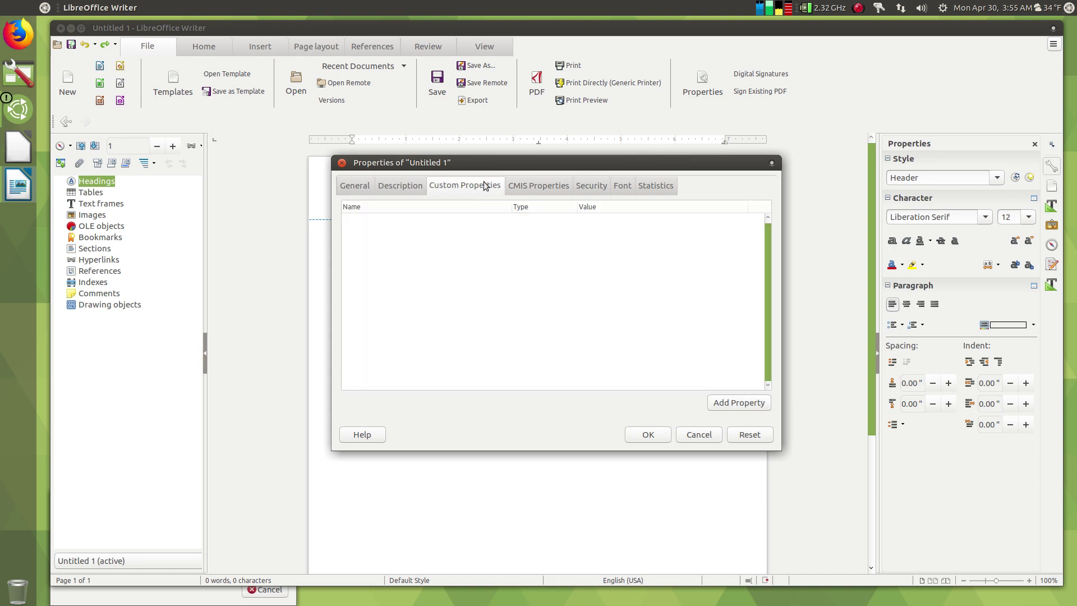
click(553, 188)
click(353, 186)
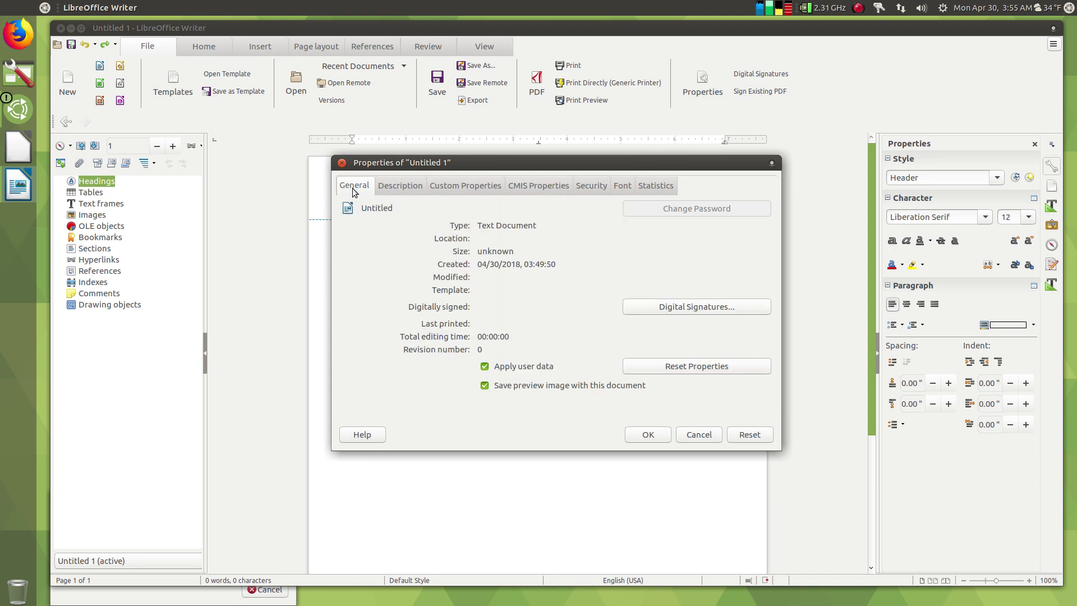
click(685, 432)
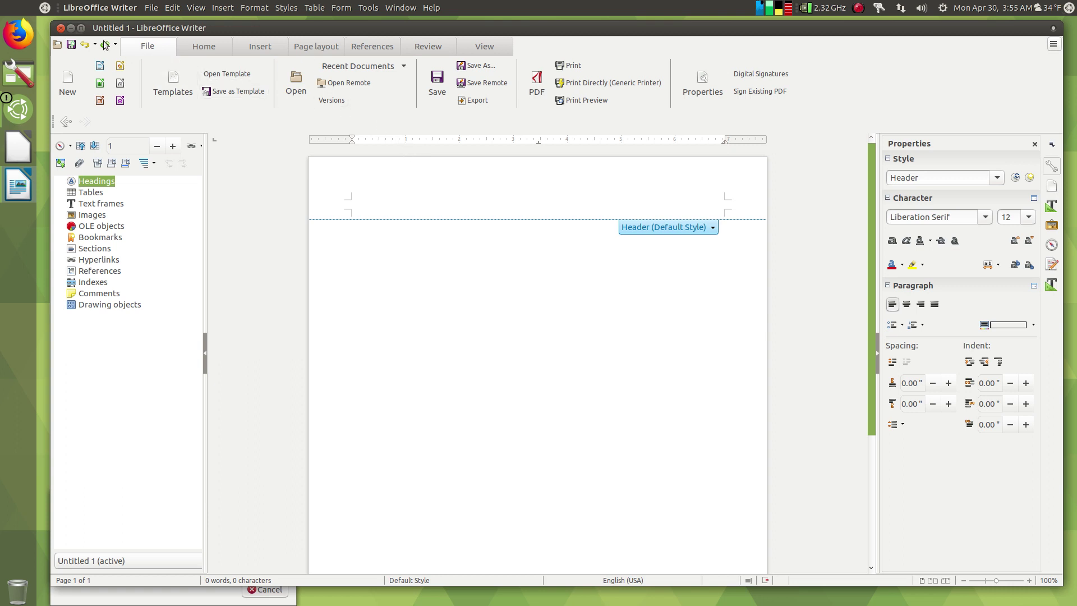
- Close the untitled Writer document without saving its changes
click(61, 28)
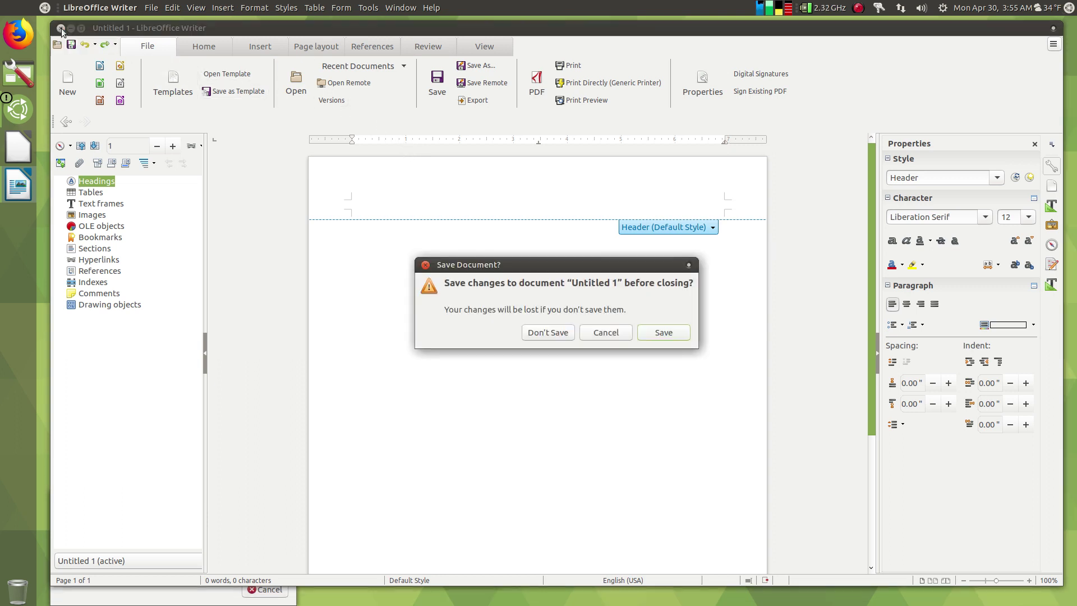
click(543, 332)
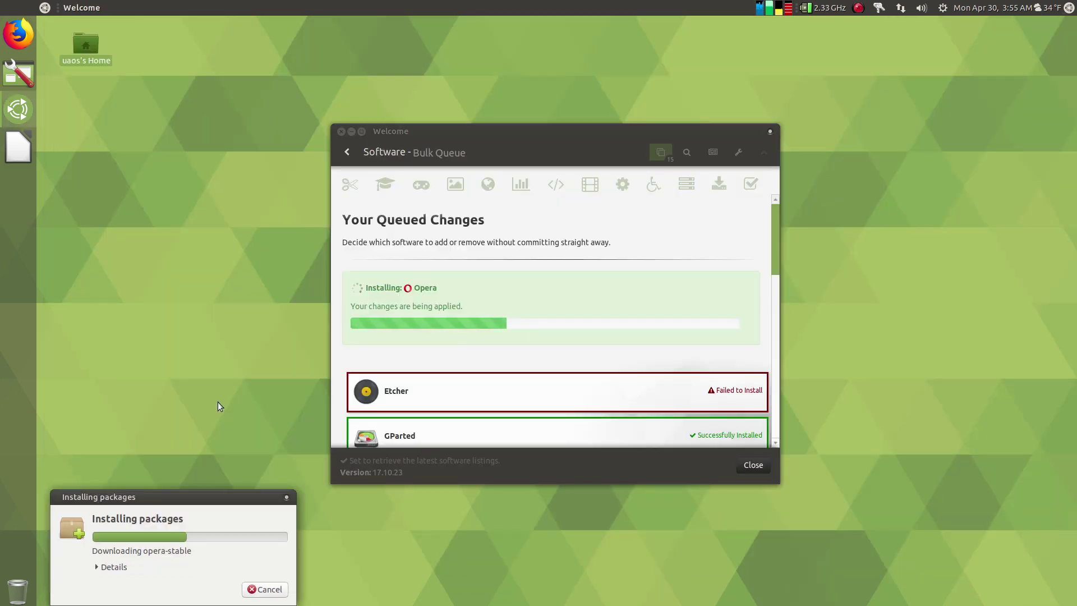
- Move the package installation window up and continue the Opera setup with updates together with the rest of the system enabled
drag(207, 494, 352, 219)
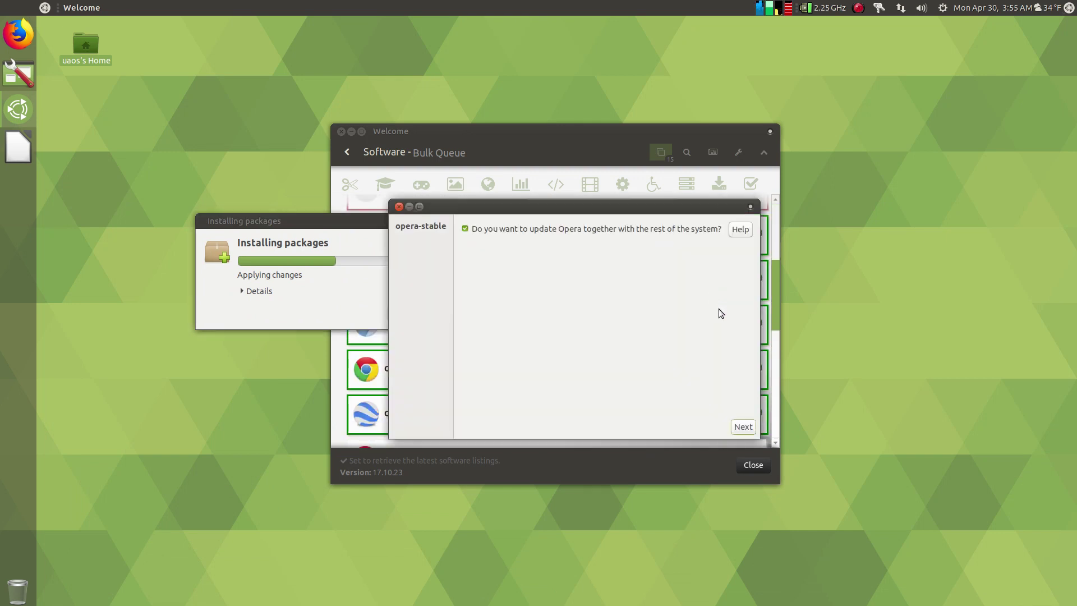
click(737, 428)
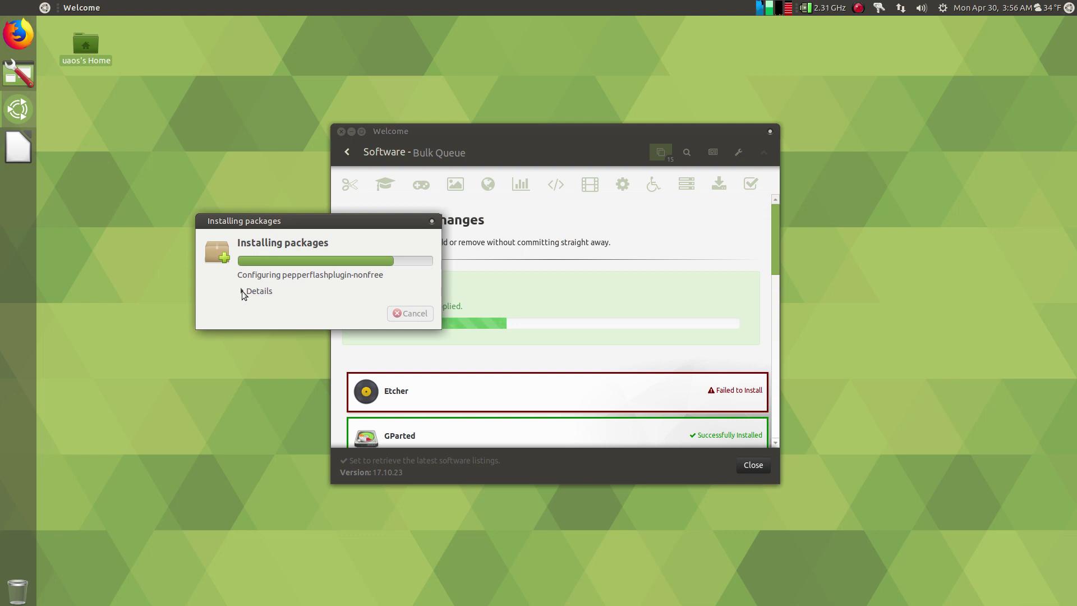
- Look through the bulk queue, and place the package installation and Welcome windows side by side so they do not overlap
scroll(582, 308, down, 3)
scroll(582, 308, down, 3)
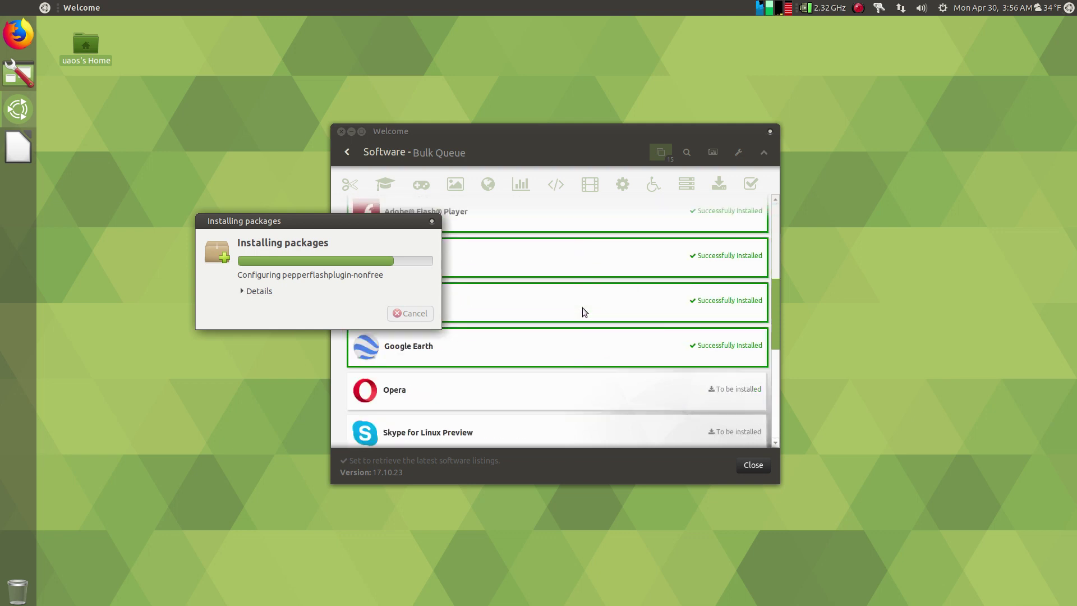
scroll(582, 308, up, 2)
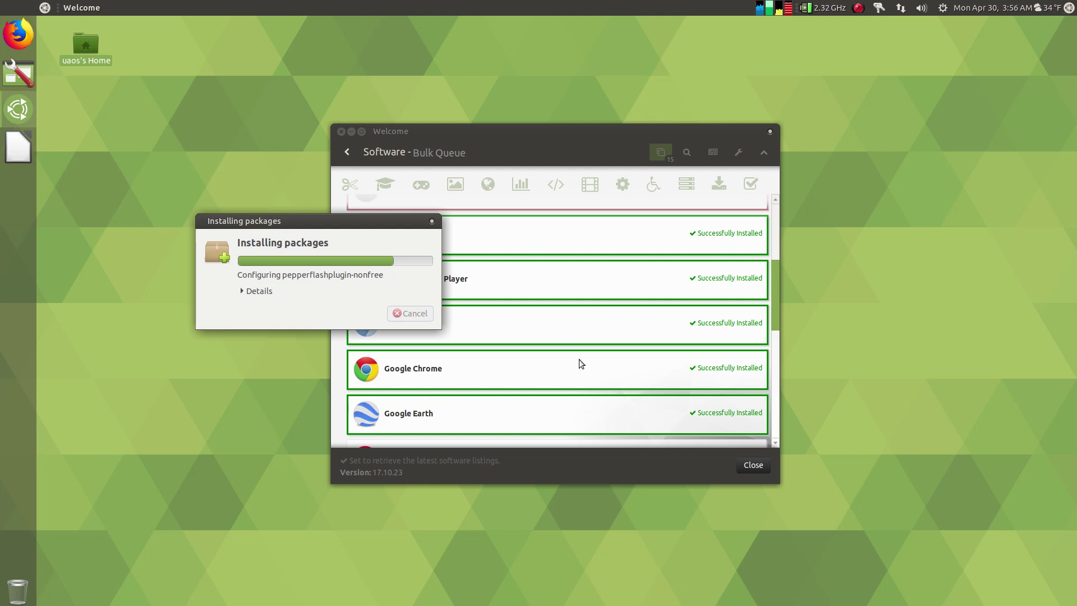
scroll(580, 360, down, 10)
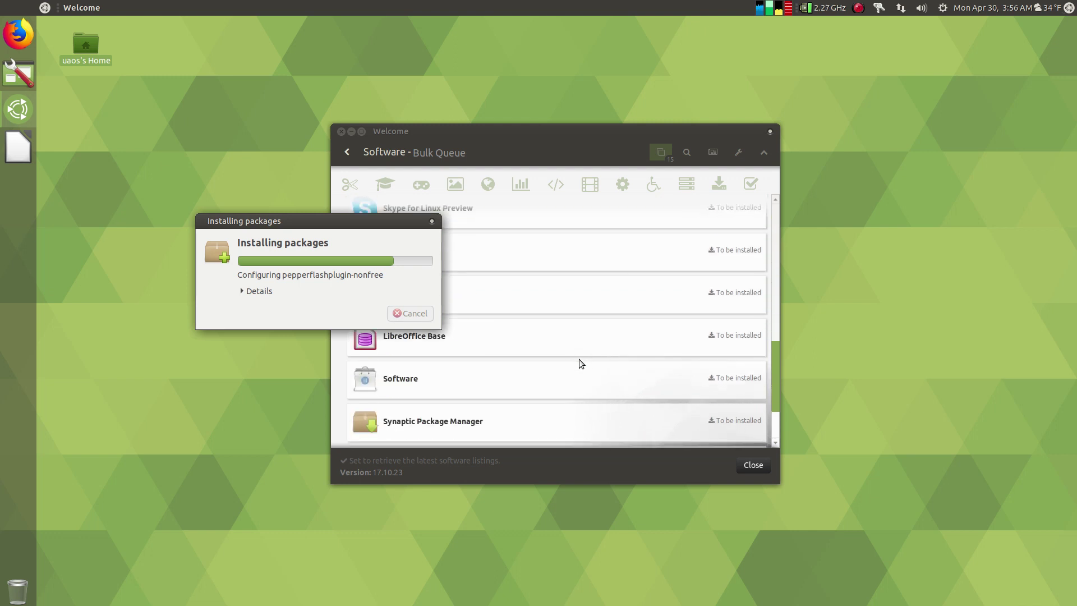
scroll(578, 359, down, 3)
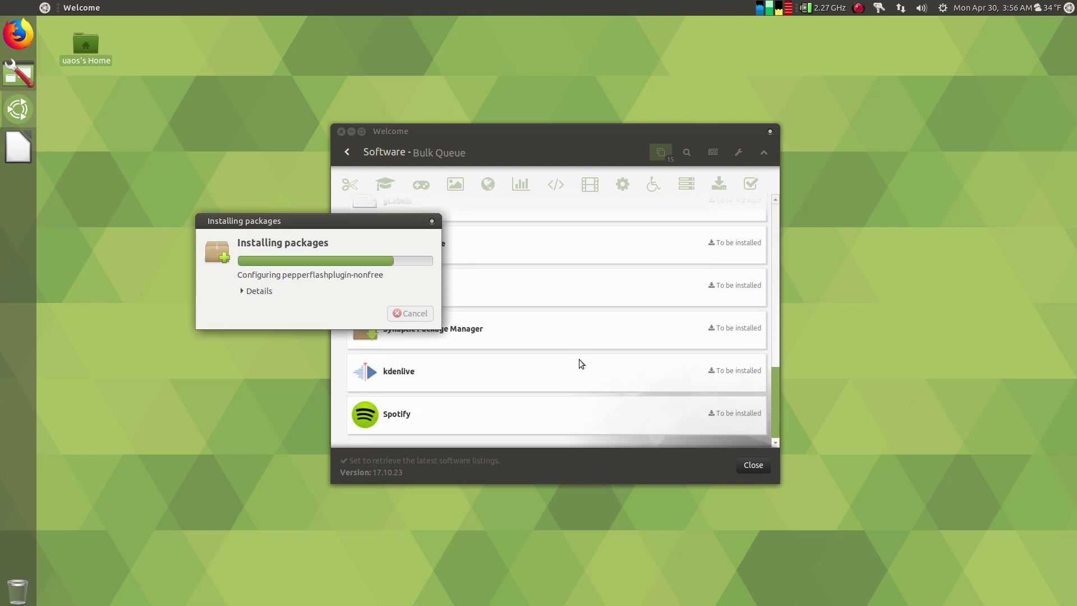
drag(338, 225, 935, 264)
drag(636, 131, 553, 137)
- Review the installation status of every queued application in the bulk queue, from Etcher down to Spotify
scroll(519, 291, up, 10)
scroll(520, 291, down, 4)
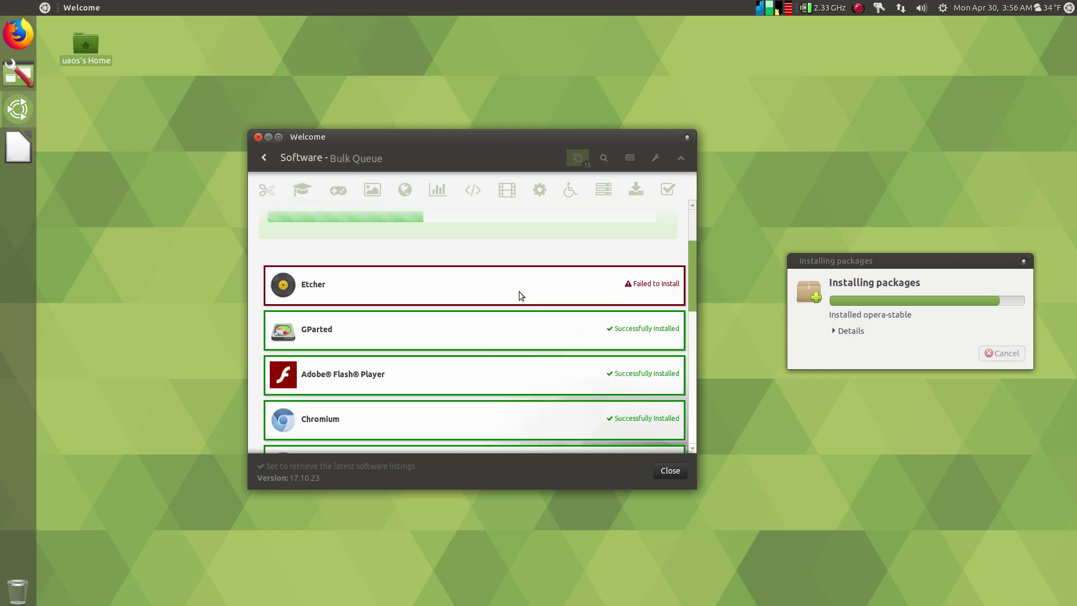
scroll(503, 283, down, 4)
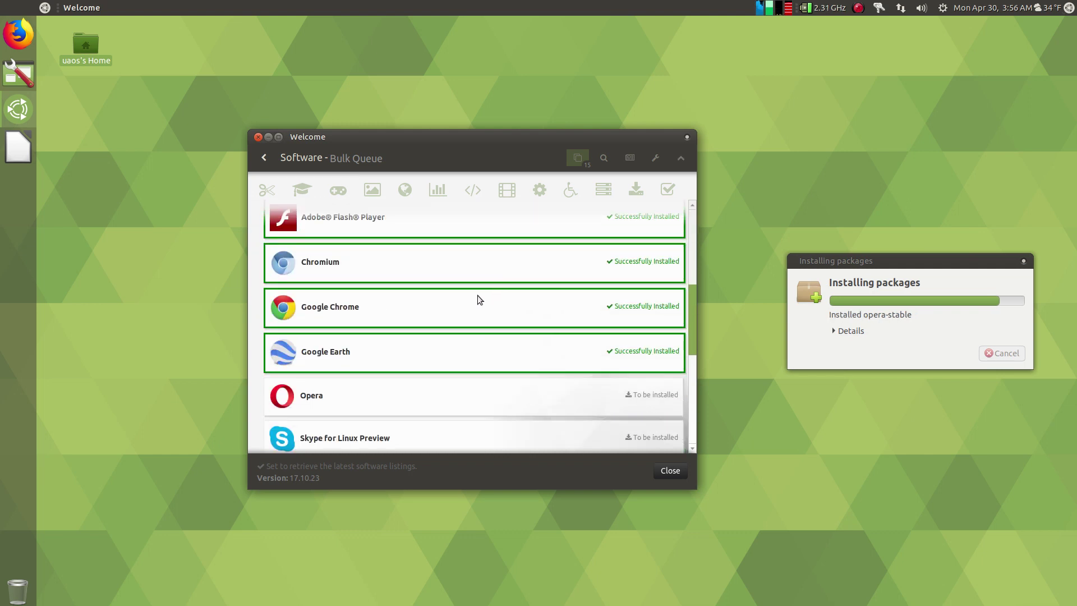
scroll(459, 341, down, 3)
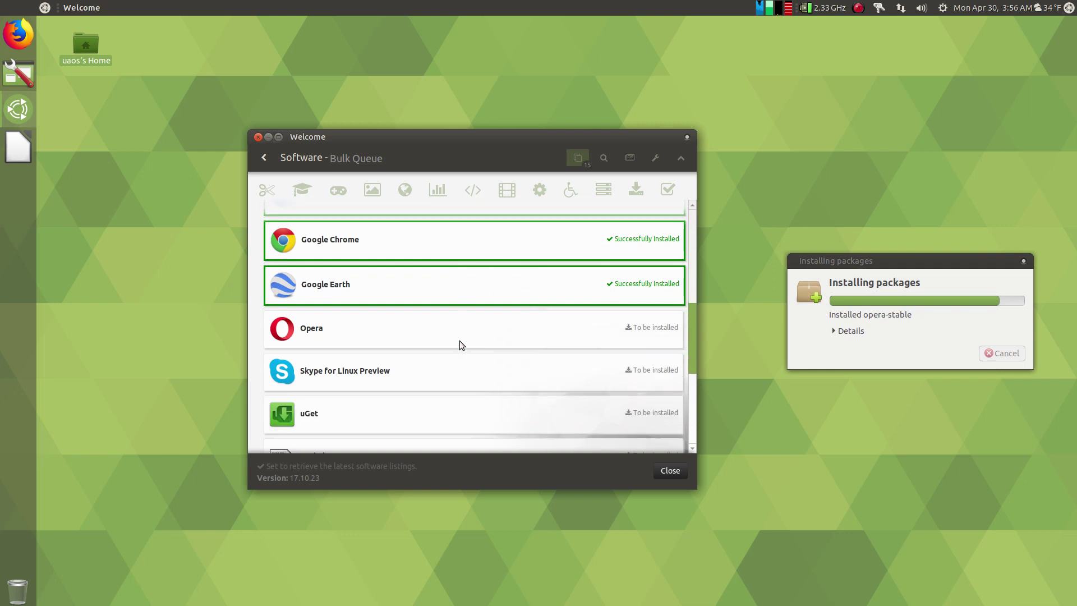
scroll(459, 341, down, 1)
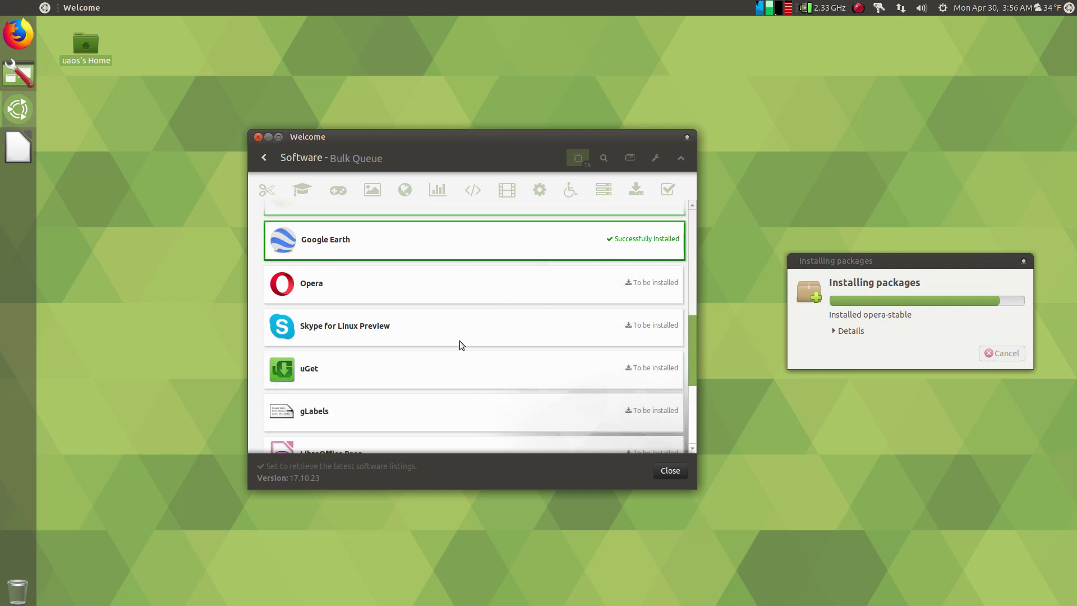
scroll(459, 341, down, 5)
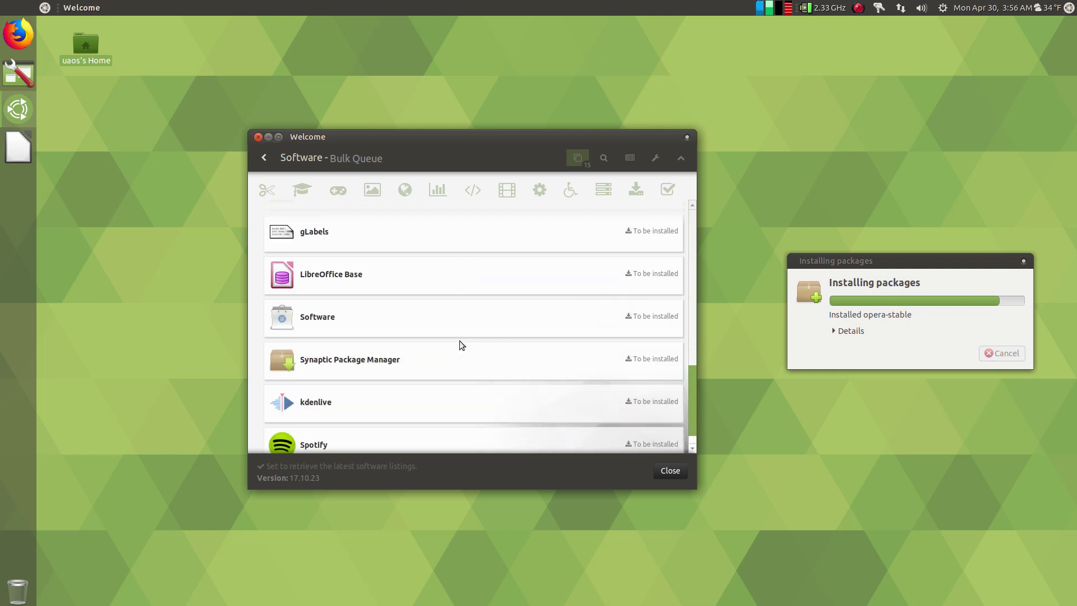
scroll(460, 341, down, 1)
scroll(443, 392, down, 1)
scroll(442, 391, up, 8)
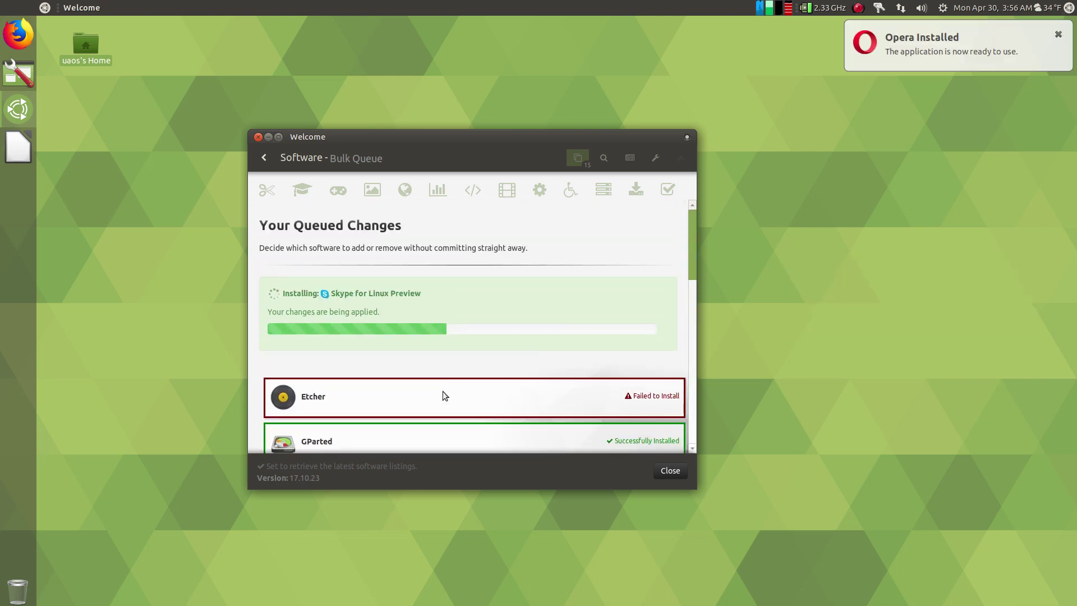
- Recheck the bulk queue while Skype for Linux Preview installs, and expand the download details of its packages
scroll(421, 440, down, 4)
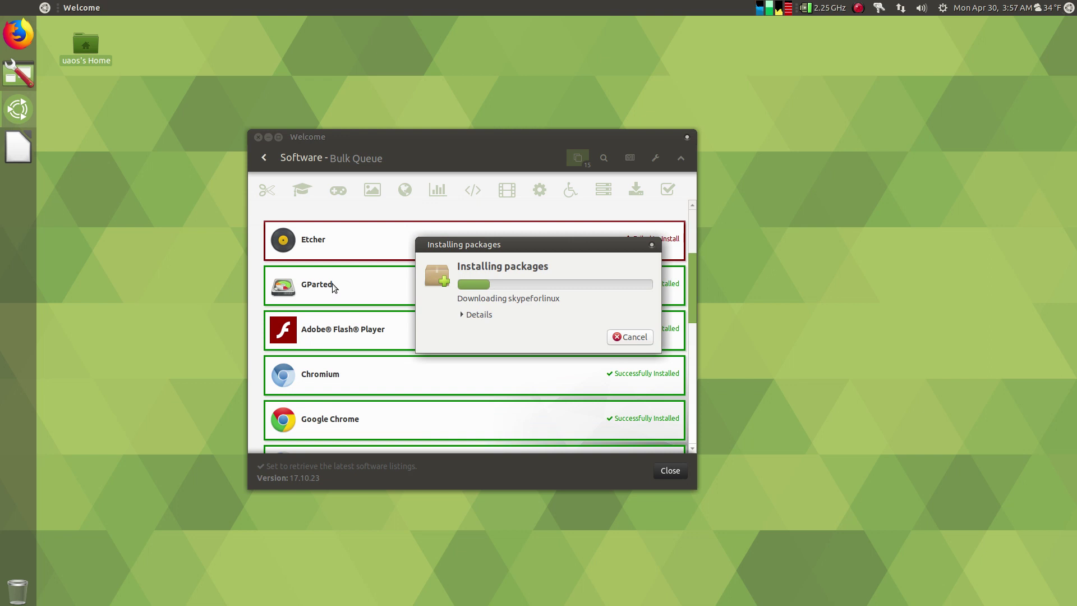
scroll(332, 284, down, 3)
scroll(332, 284, up, 3)
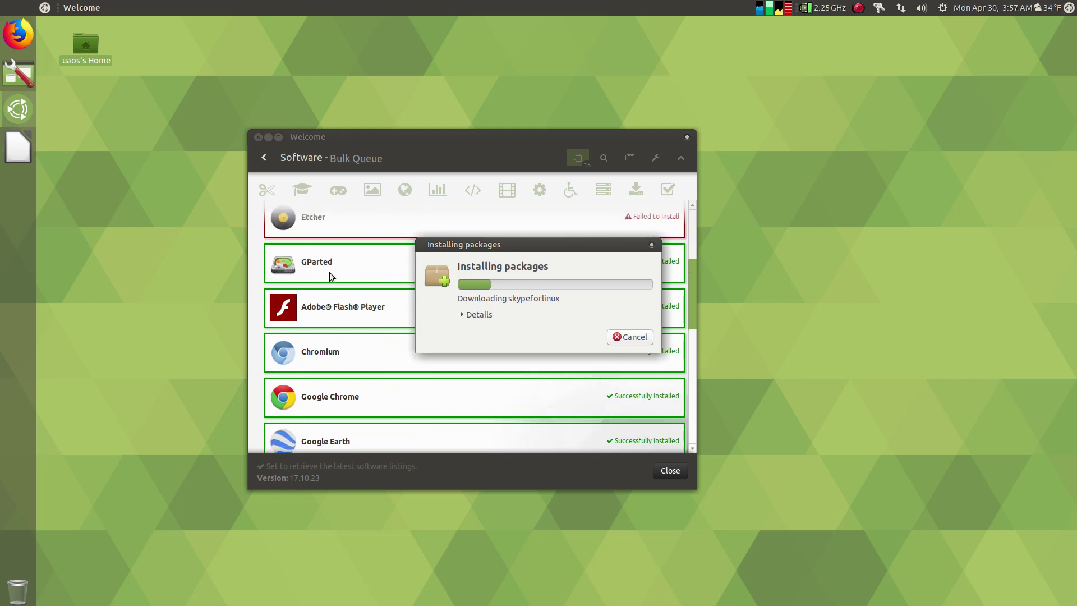
scroll(328, 267, down, 2)
scroll(328, 267, down, 4)
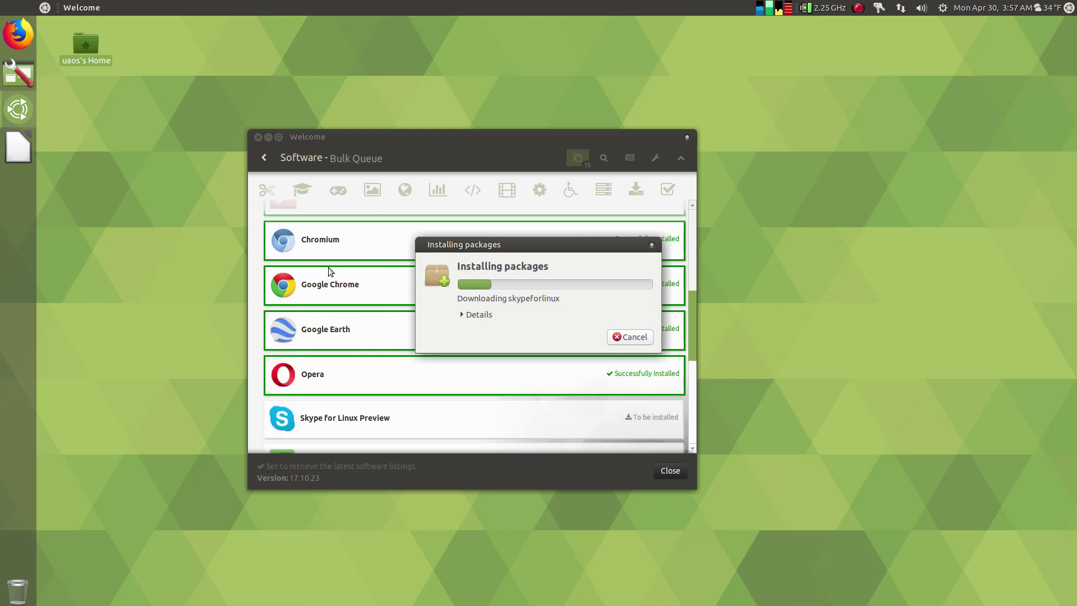
scroll(328, 267, down, 1)
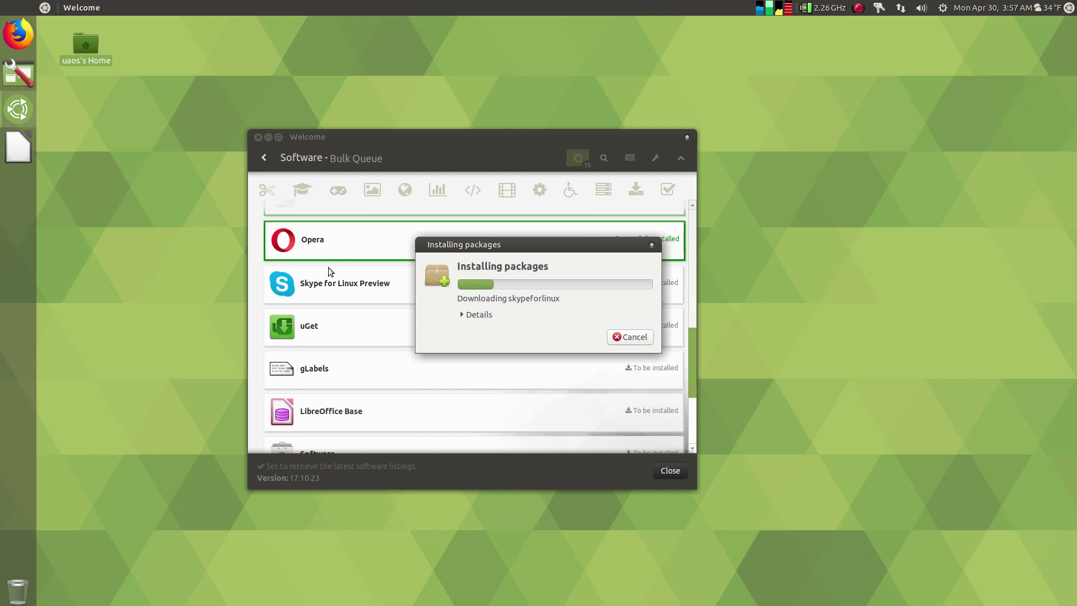
scroll(383, 348, down, 2)
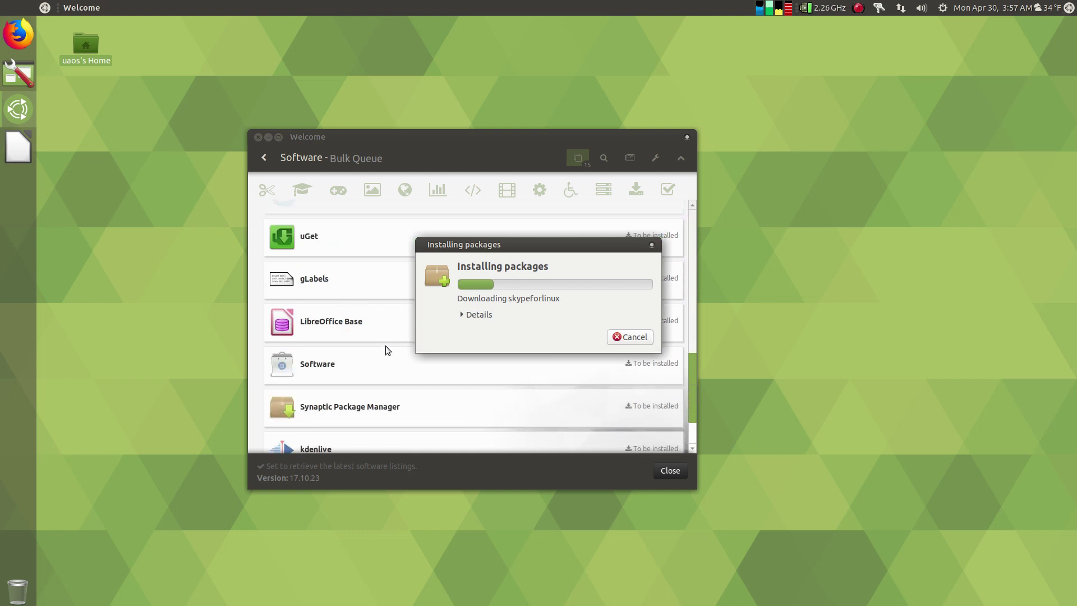
scroll(384, 344, down, 1)
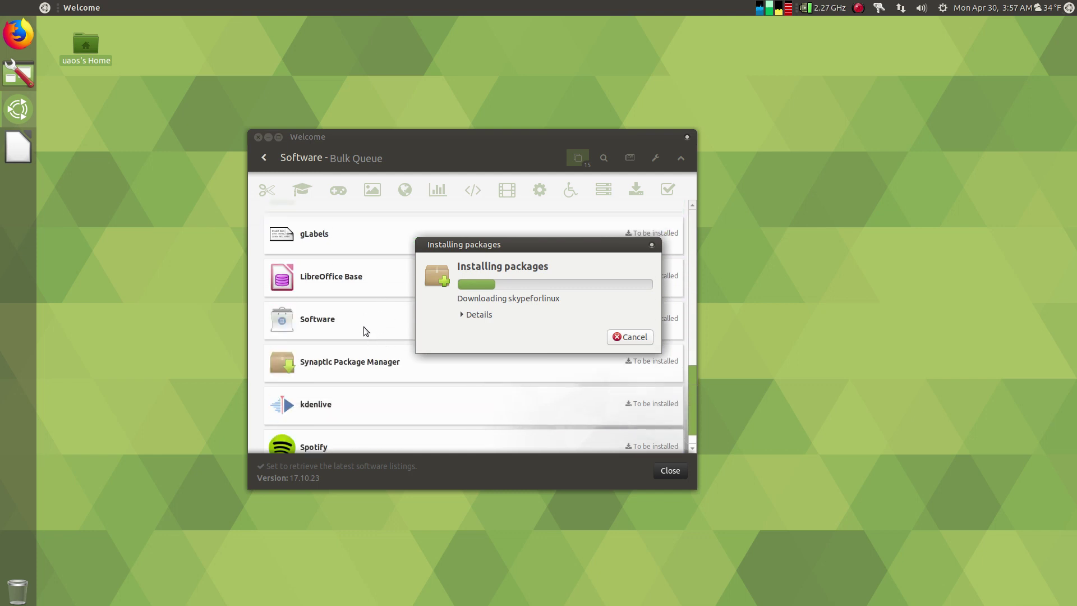
scroll(351, 372, down, 1)
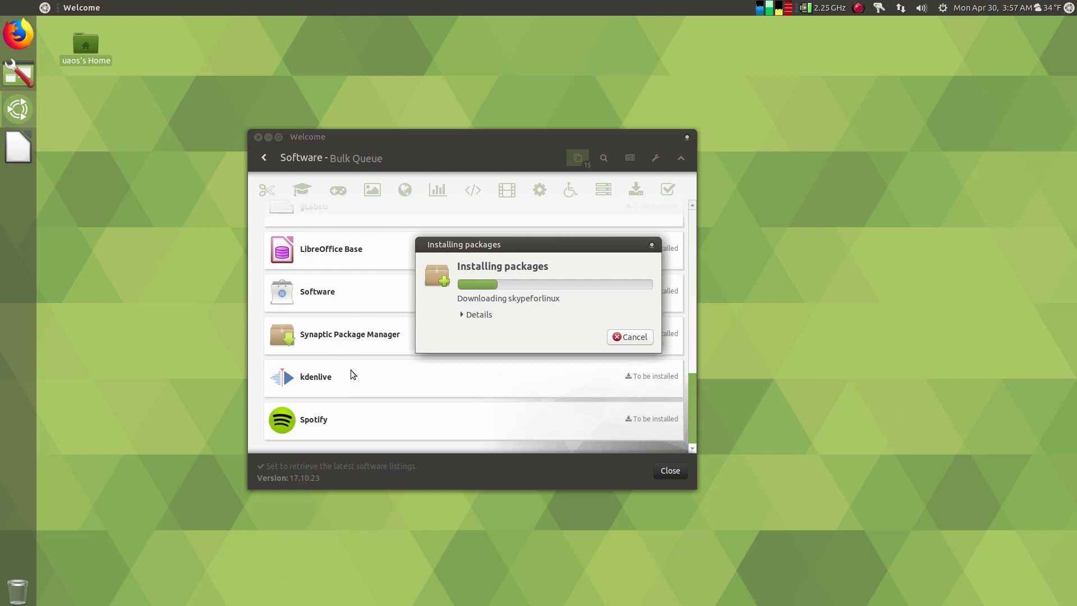
scroll(351, 369, up, 7)
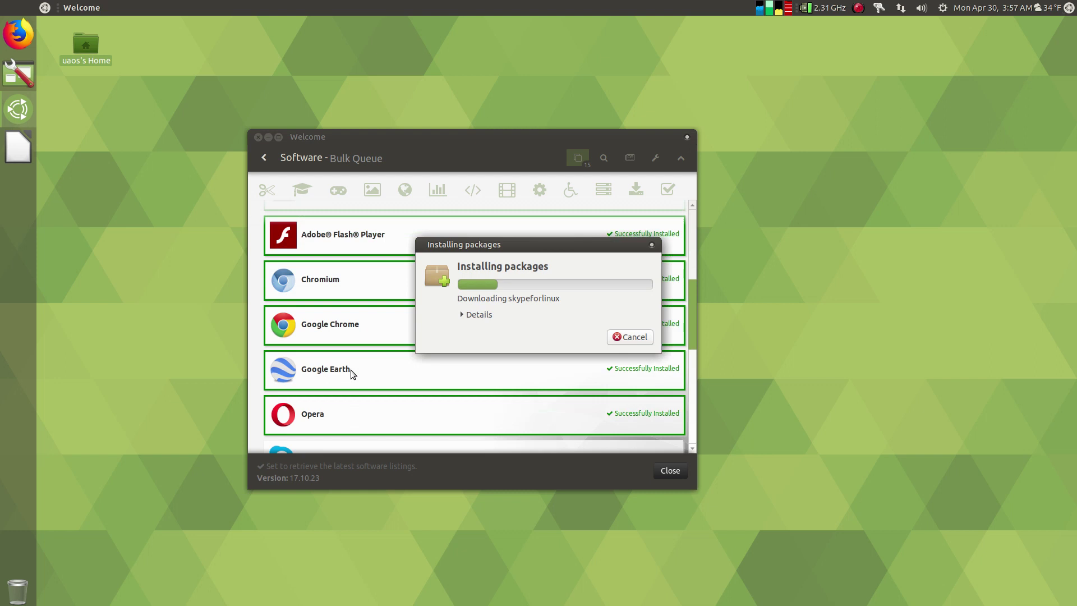
scroll(351, 369, up, 5)
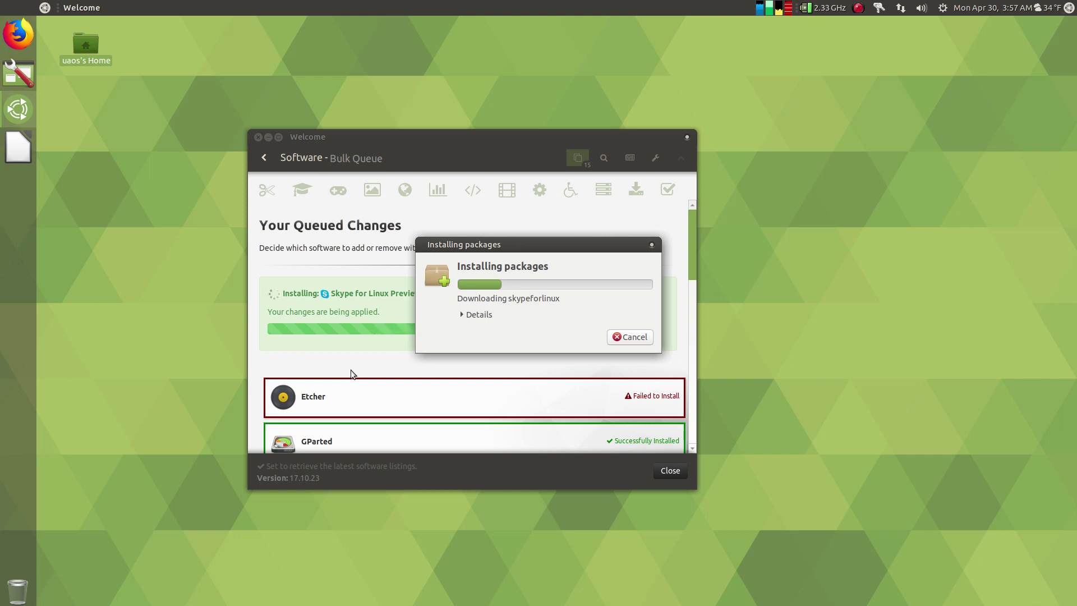
click(461, 315)
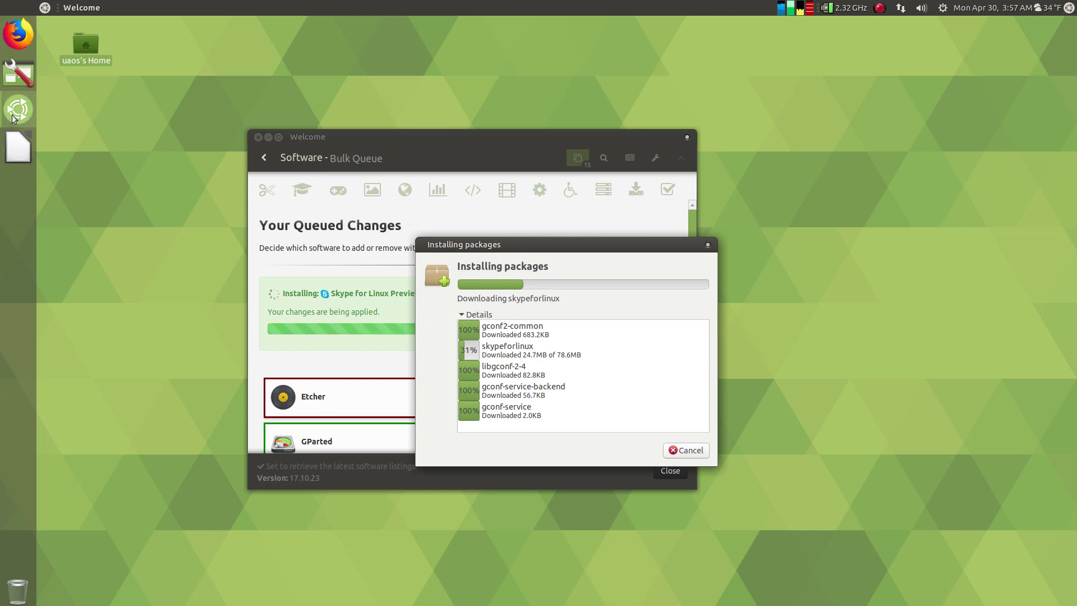
- Reorder the dock so the LibreOffice launcher sits directly below Firefox and the Welcome launcher comes last
drag(17, 110, 13, 147)
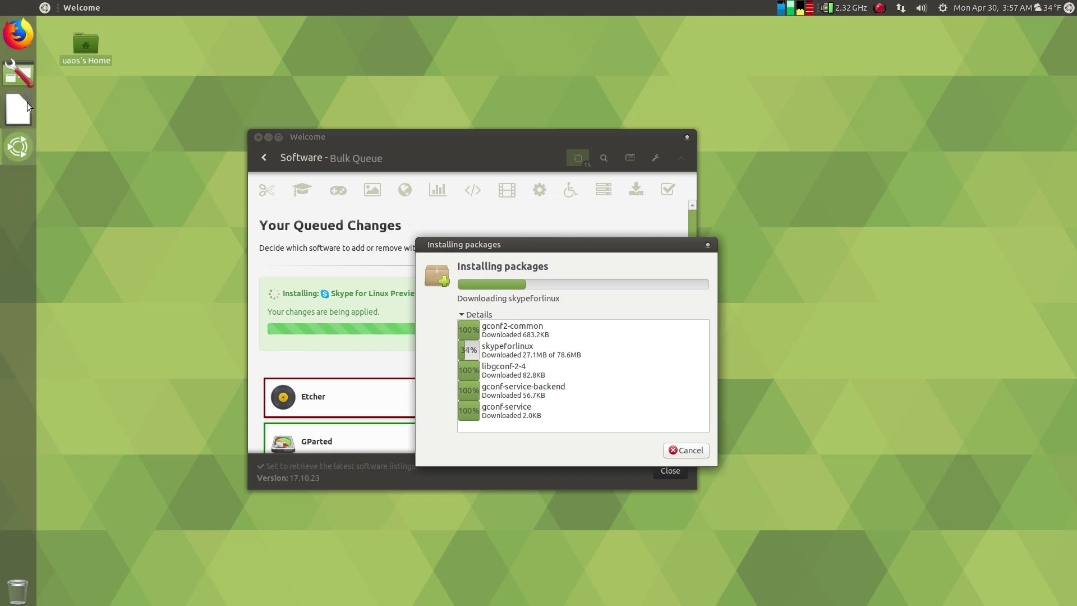
drag(24, 107, 1, 65)
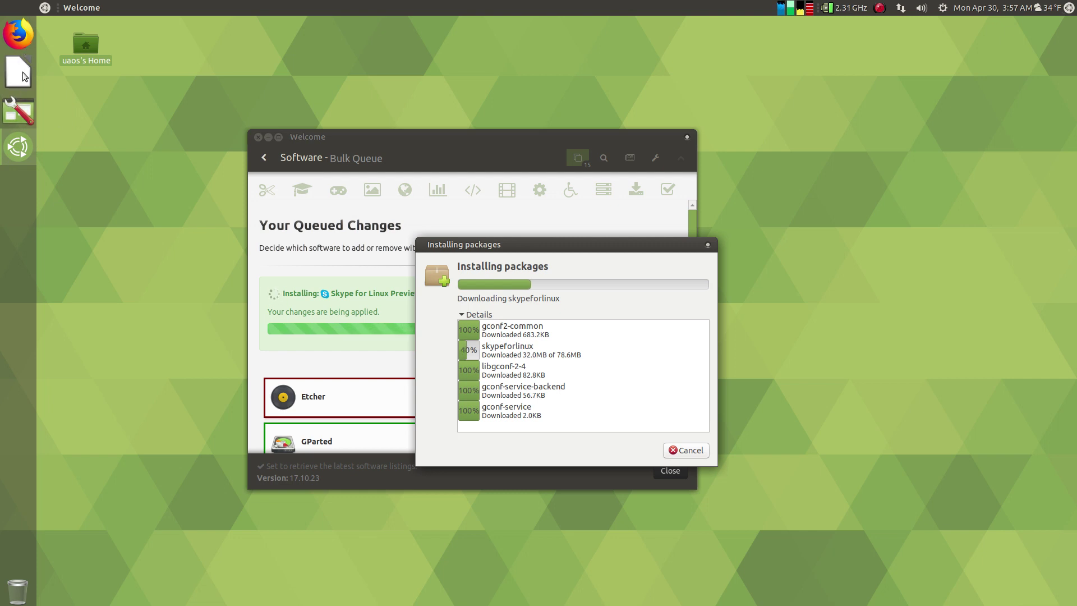
- Check the LibreOffice launcher's dock options without choosing any, and open the LibreOffice Start Center
right_click(23, 72)
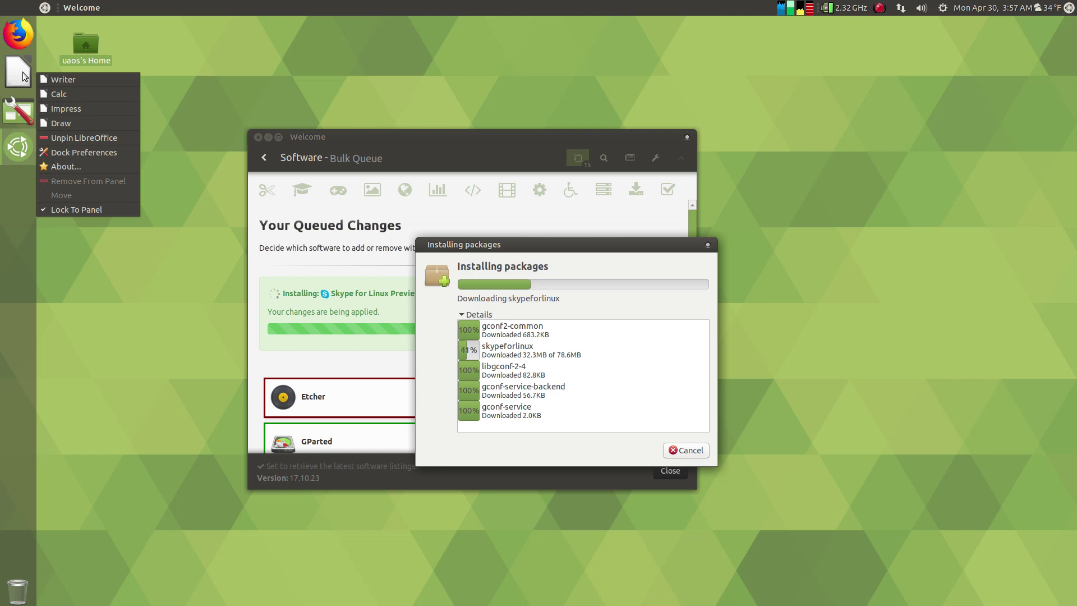
click(212, 55)
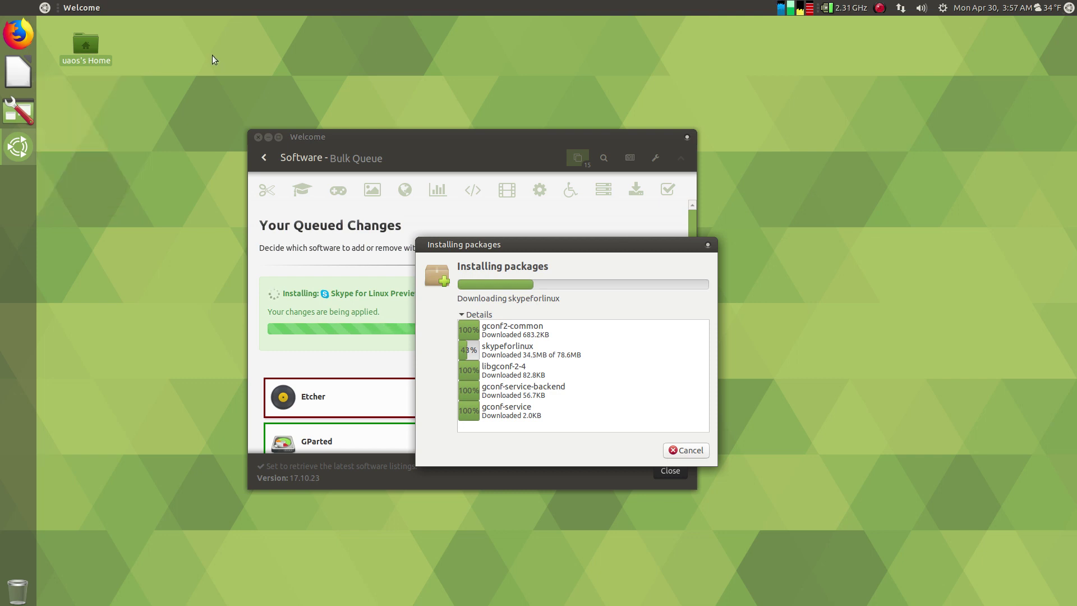
click(36, 69)
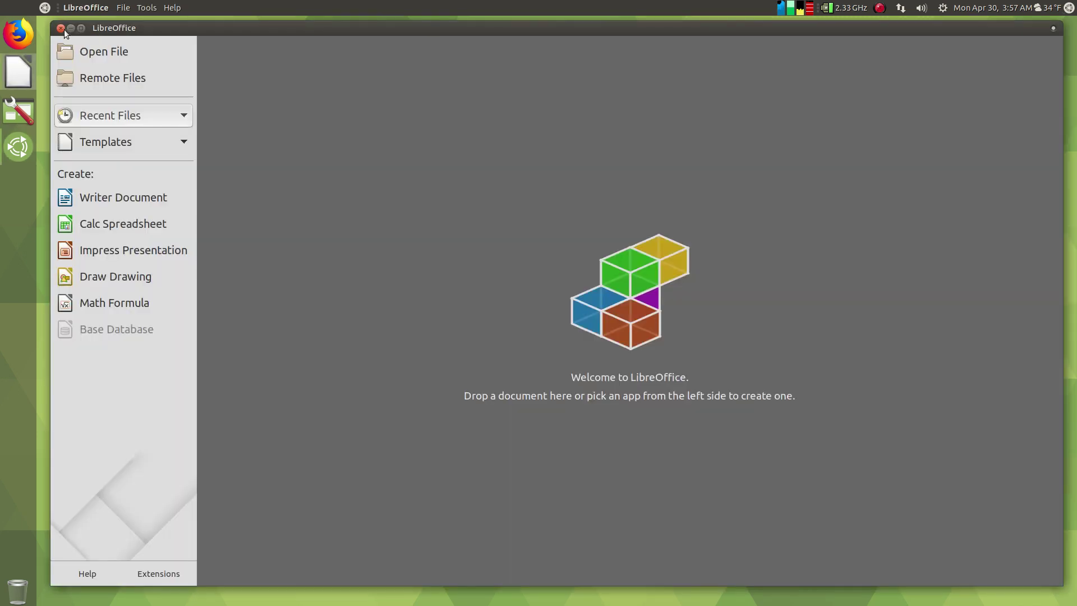
- Close the LibreOffice Start Center and give the focus to the empty desktop
click(61, 28)
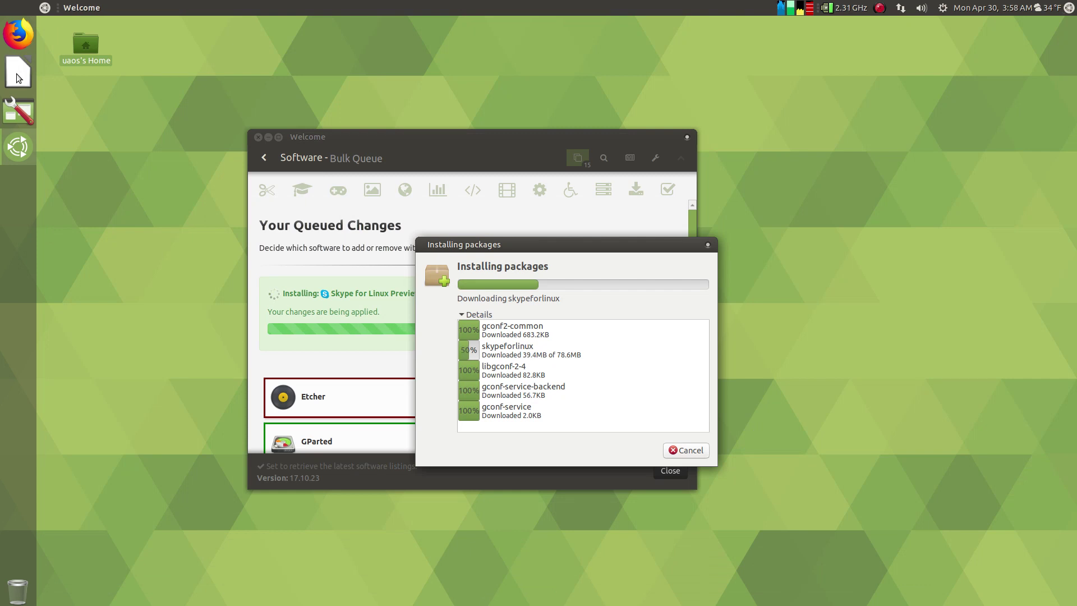
mouse_move(19, 77)
mouse_down()
mouse_move(21, 57)
mouse_move(5, 62)
mouse_move(2, 134)
mouse_move(2, 55)
mouse_move(14, 69)
mouse_up()
click(130, 79)
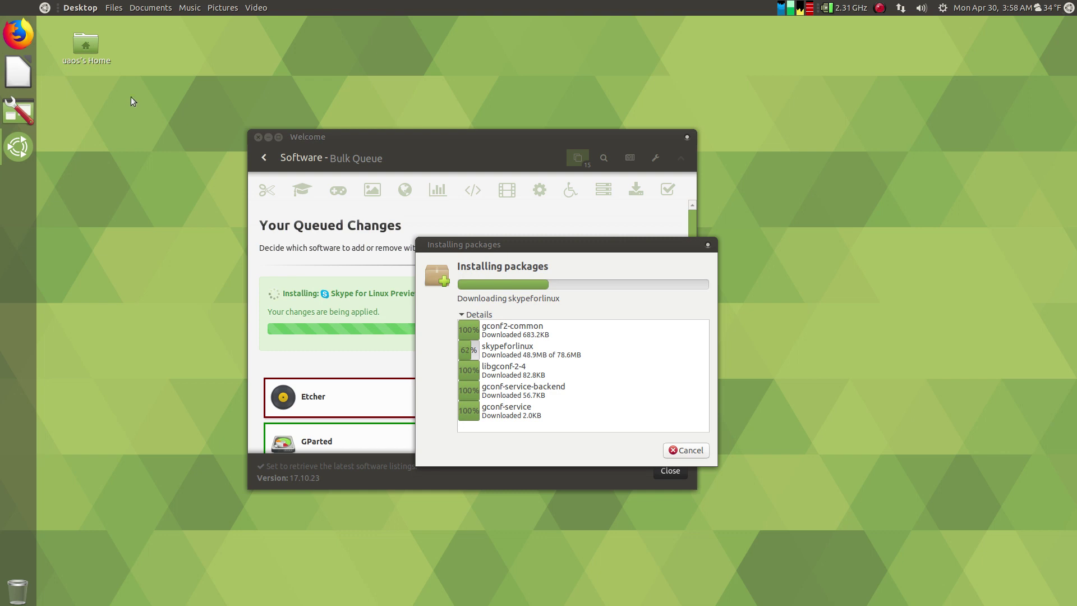
- Compare the global menu entries offered for the Welcome window with those for the desktop, such as Files, Documents and Pictures
click(369, 130)
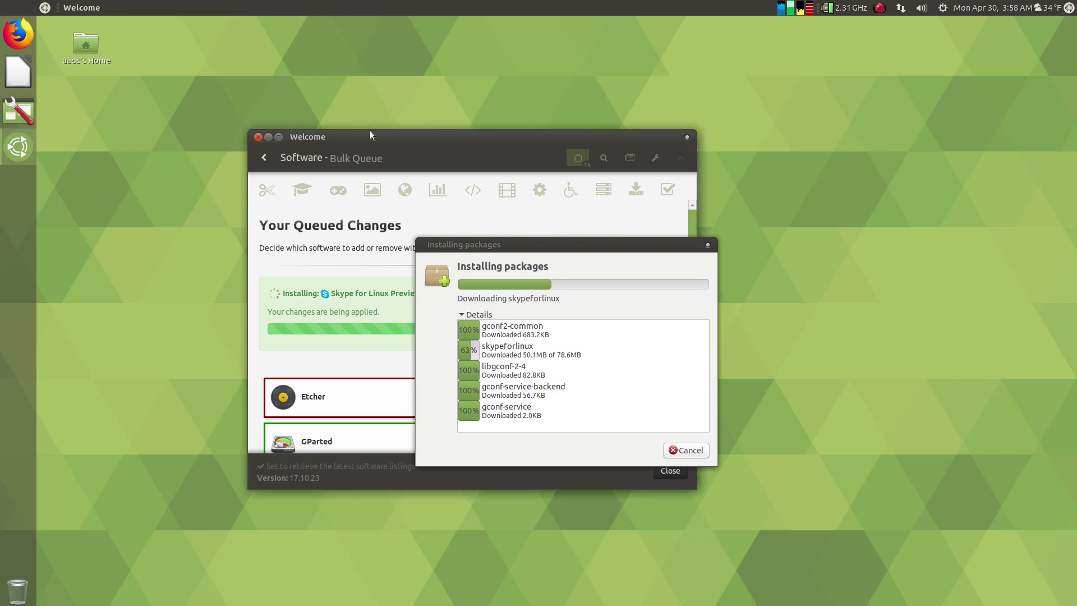
click(76, 8)
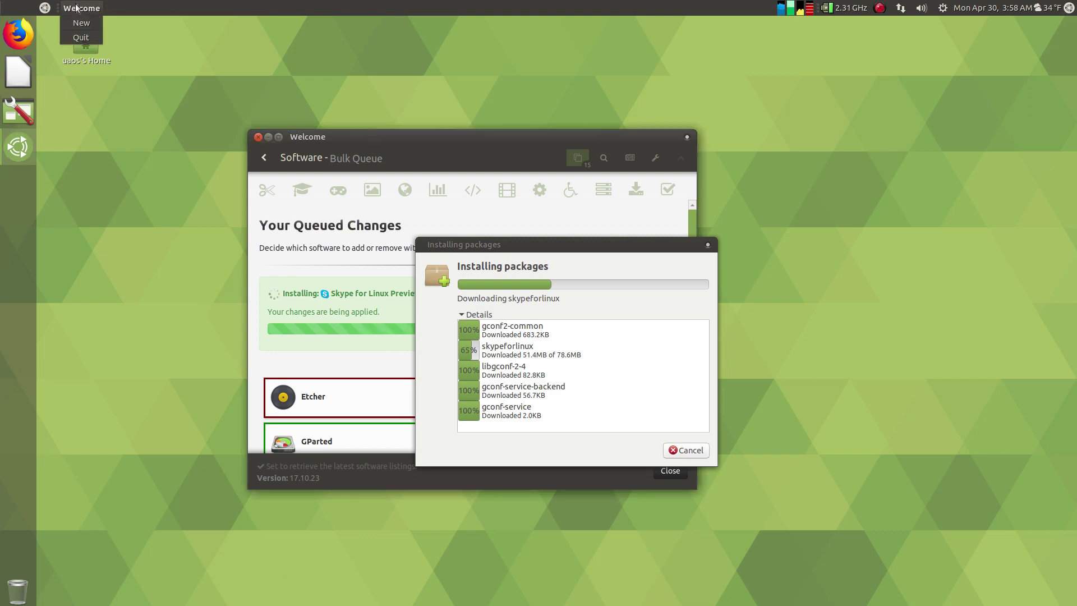
click(250, 43)
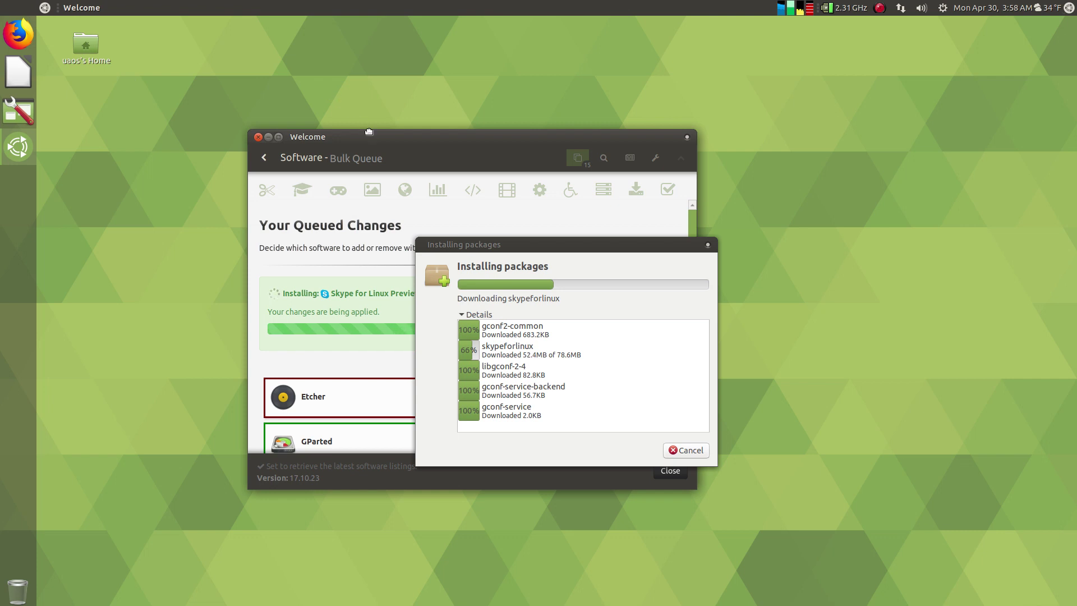
click(126, 99)
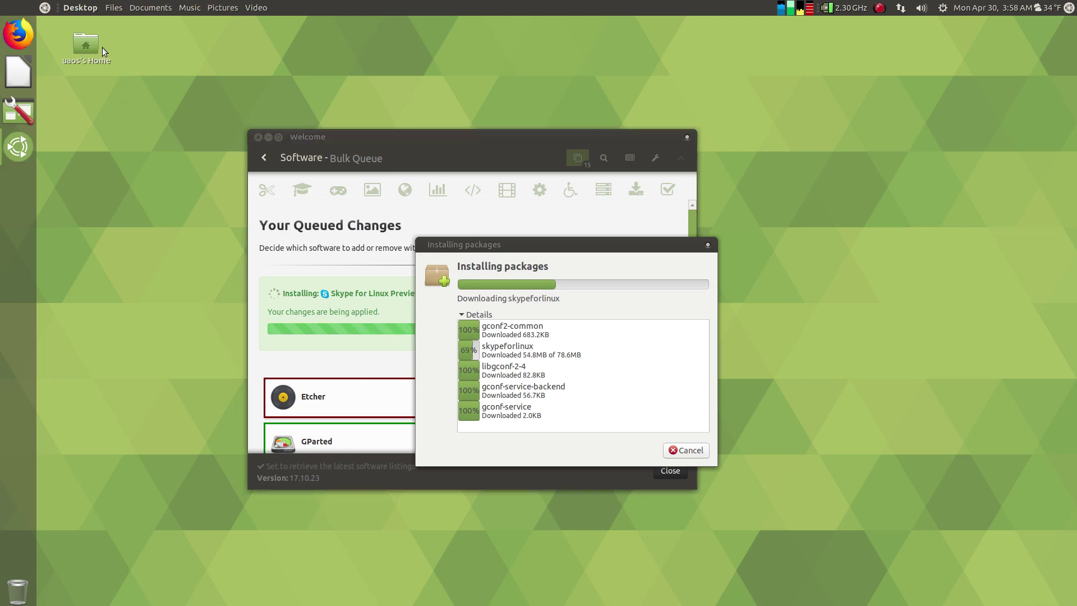
click(144, 12)
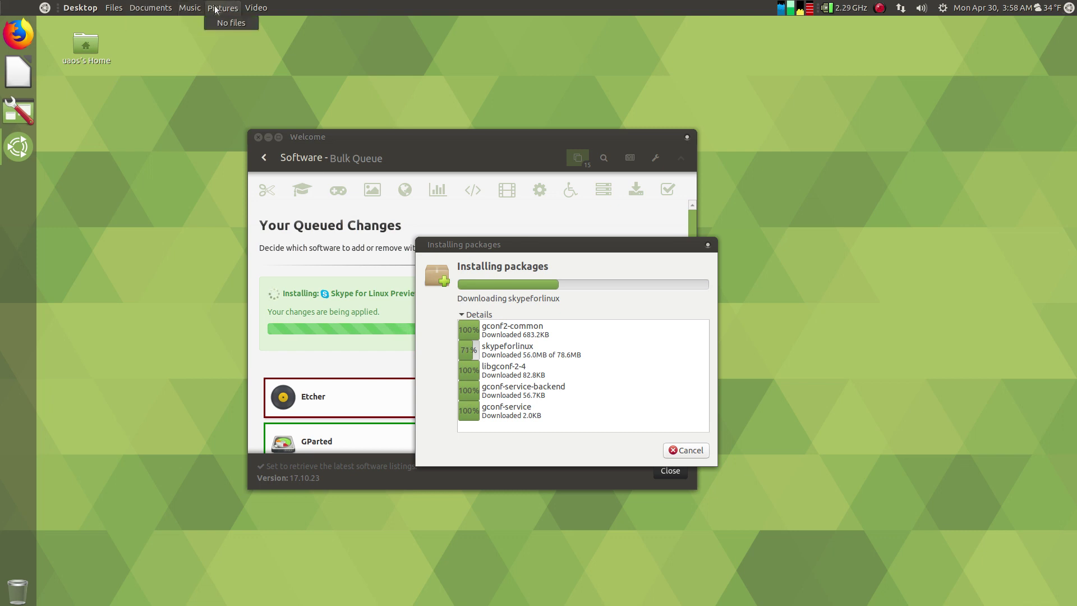
mouse_move(114, 8)
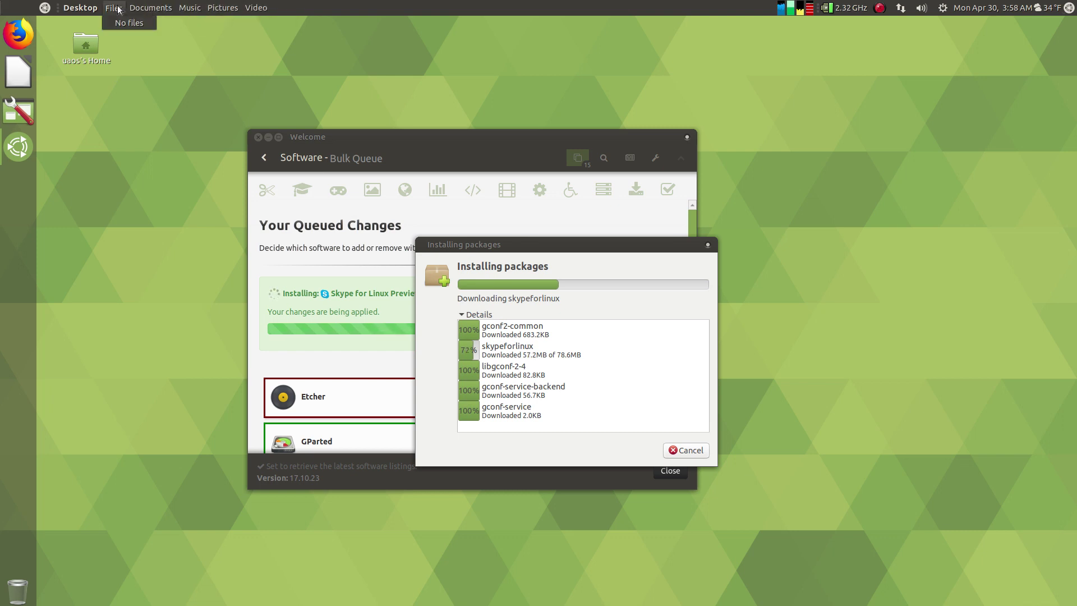
click(140, 63)
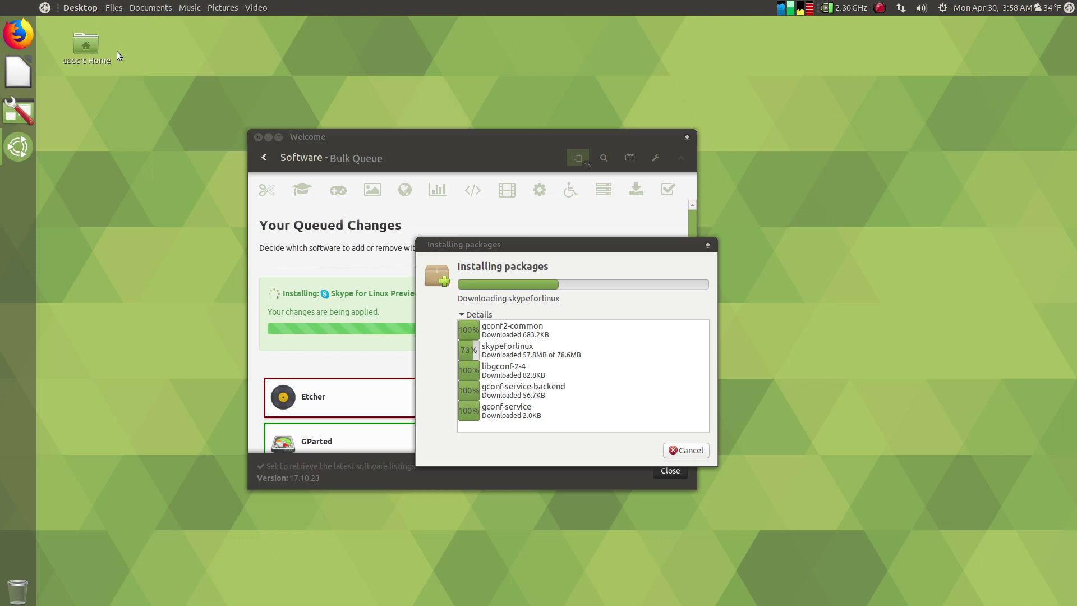
- Open the home folder in a file manager window clear of the desktop icon and create a folder named test in it
double_click(89, 45)
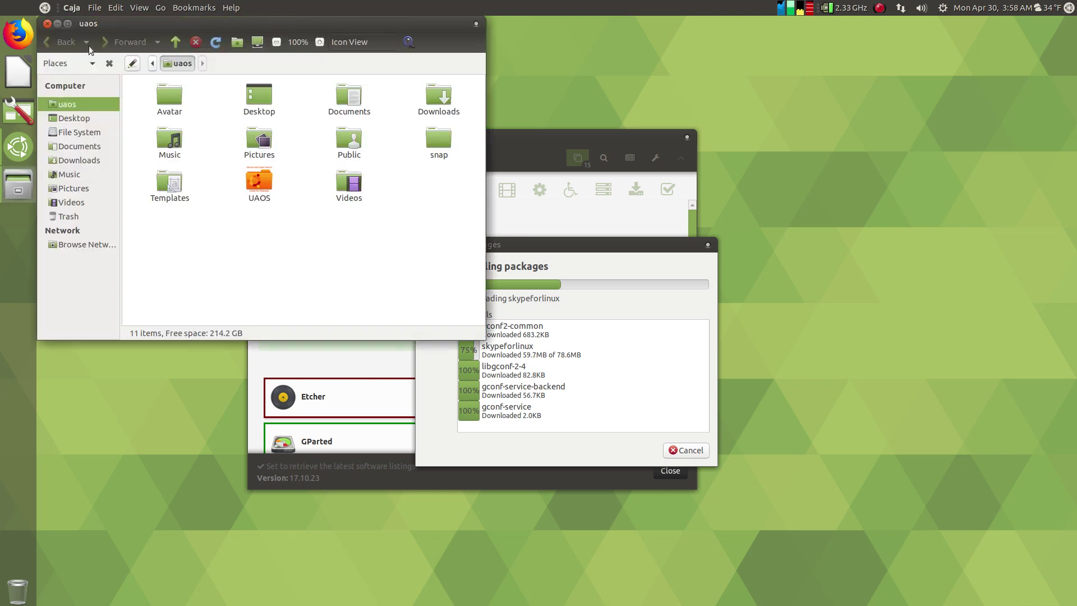
drag(137, 22, 182, 52)
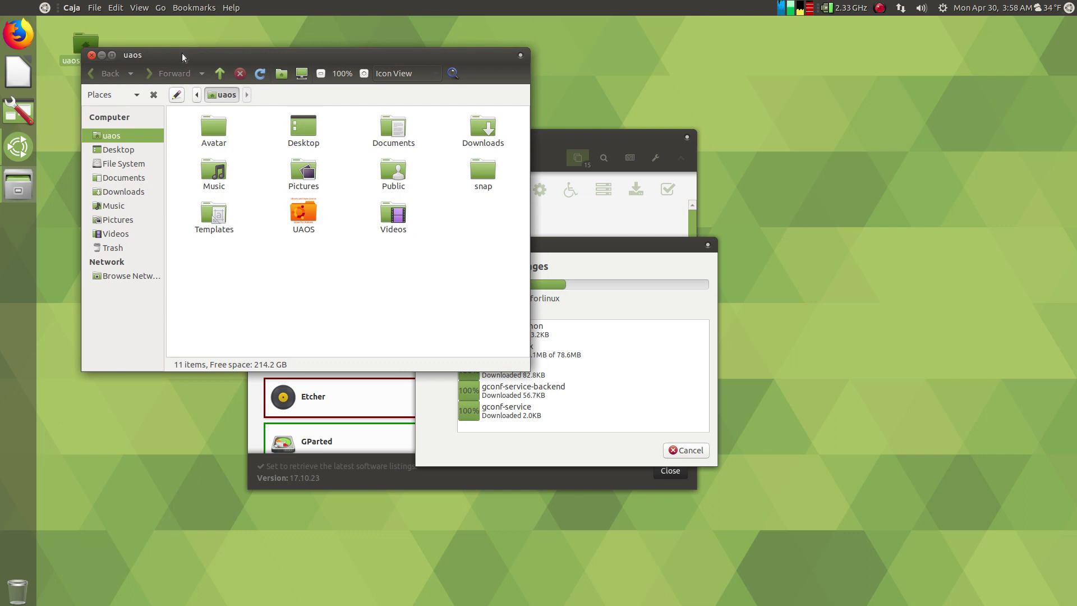
right_click(367, 279)
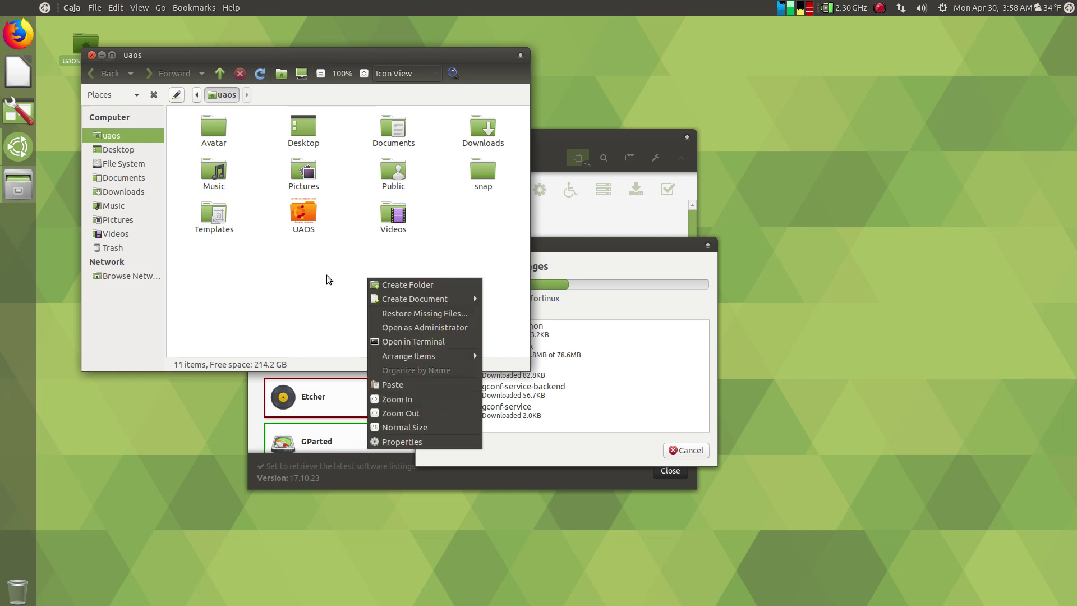
click(382, 286)
text(test)
key(Return)
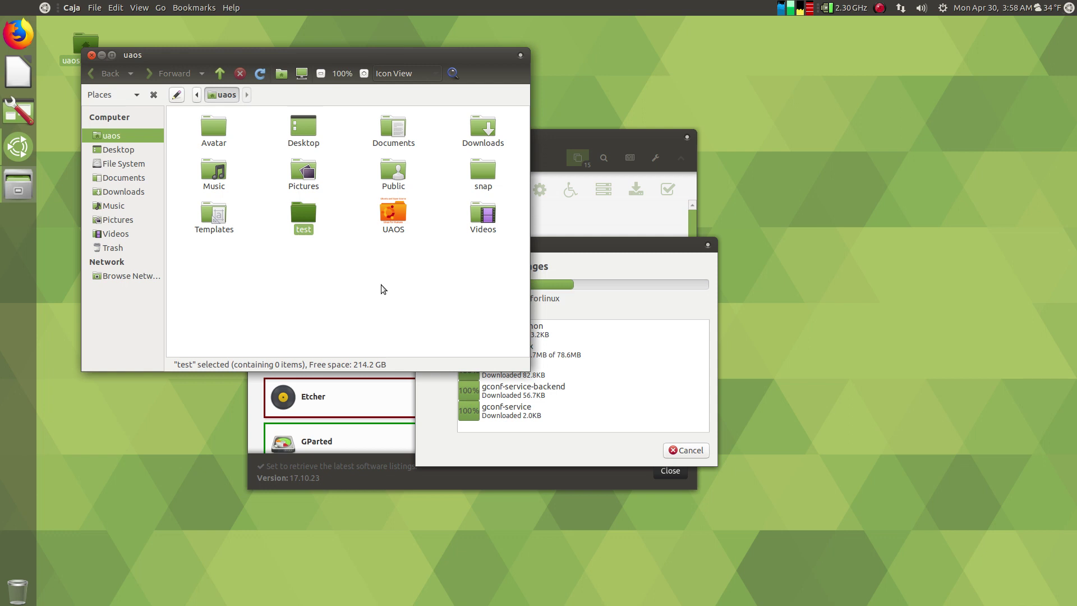
- Set UbuntuAndOpenSourceAlpha.png from the Avatar folder as the custom icon of the test folder
right_click(299, 211)
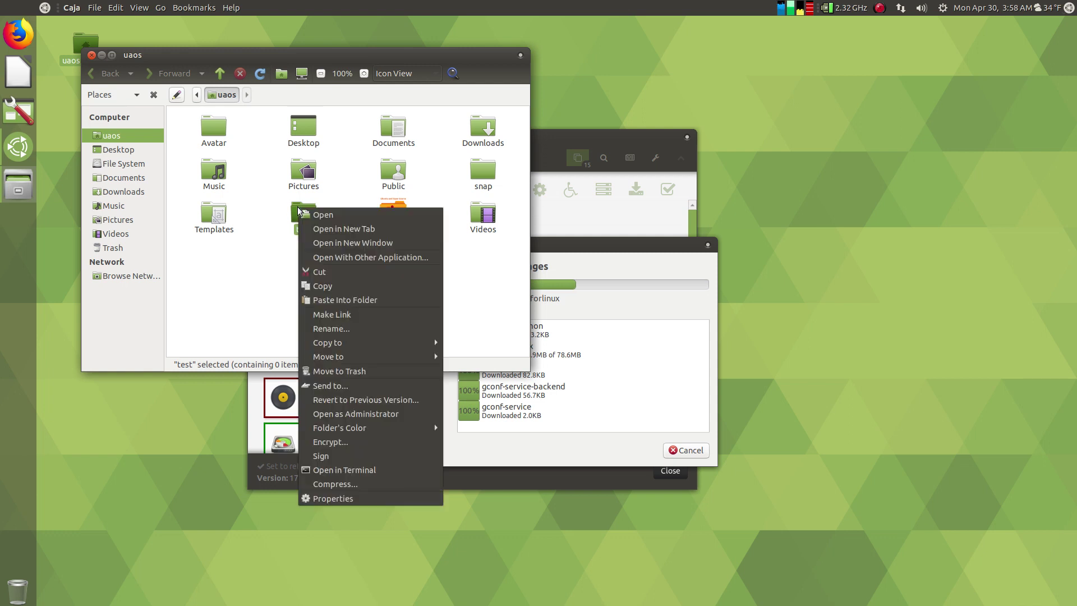
click(338, 496)
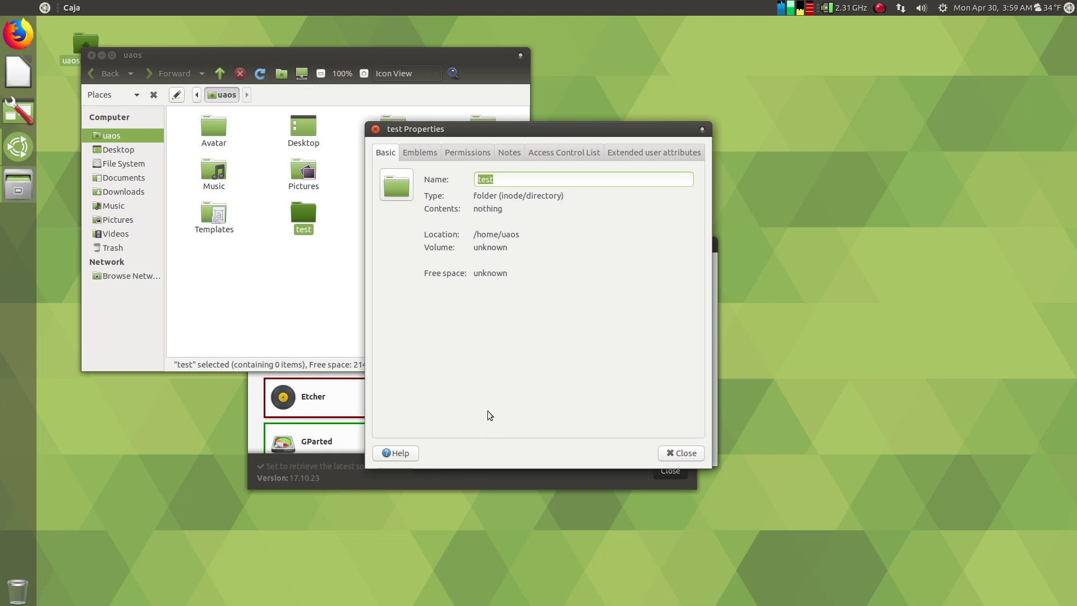
click(395, 189)
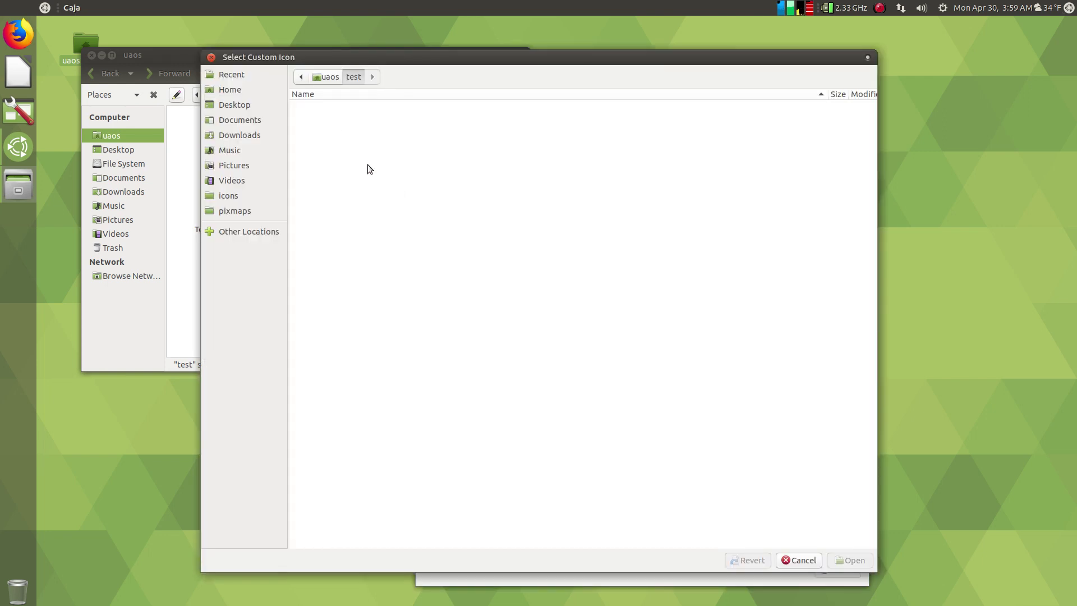
click(323, 80)
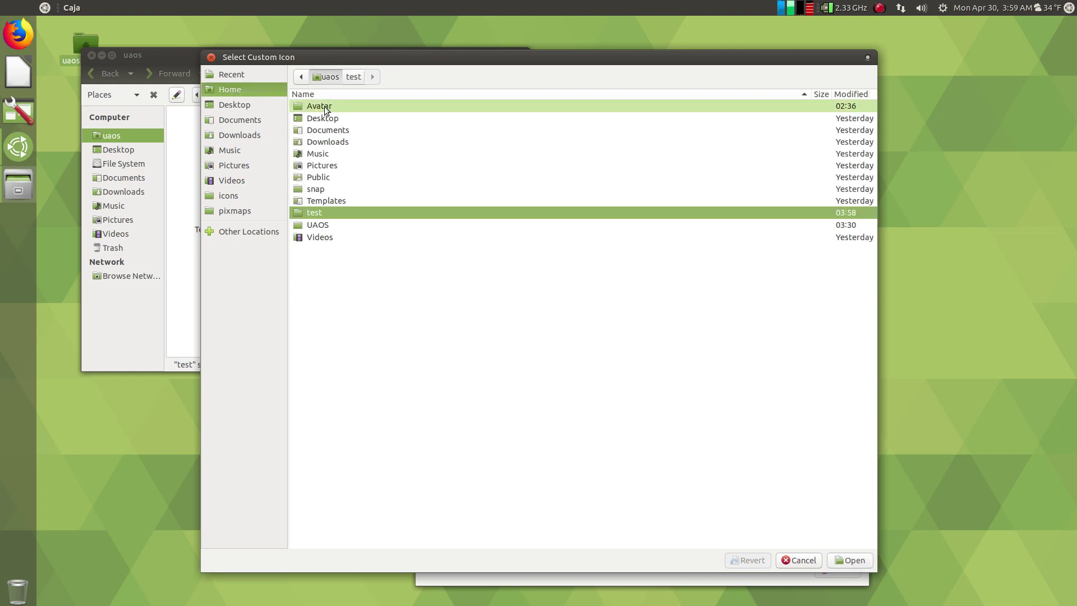
double_click(324, 106)
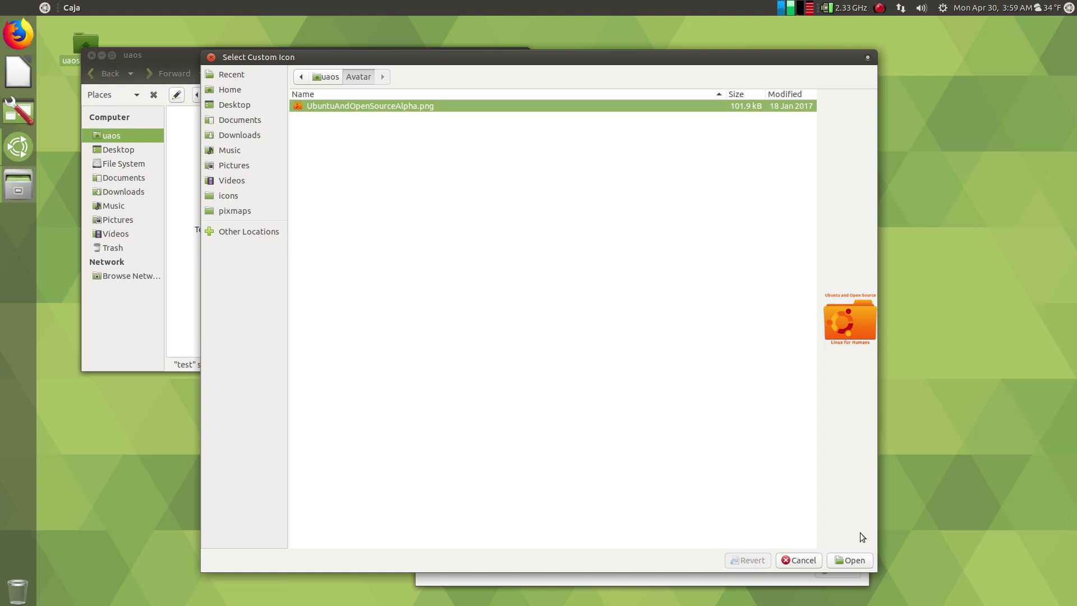
click(856, 558)
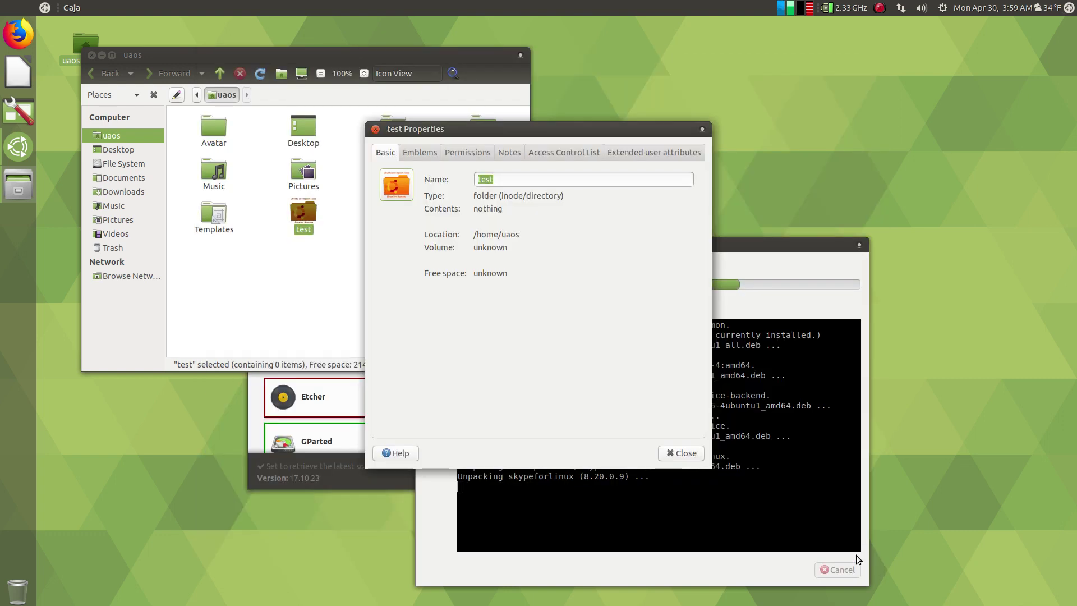
click(680, 454)
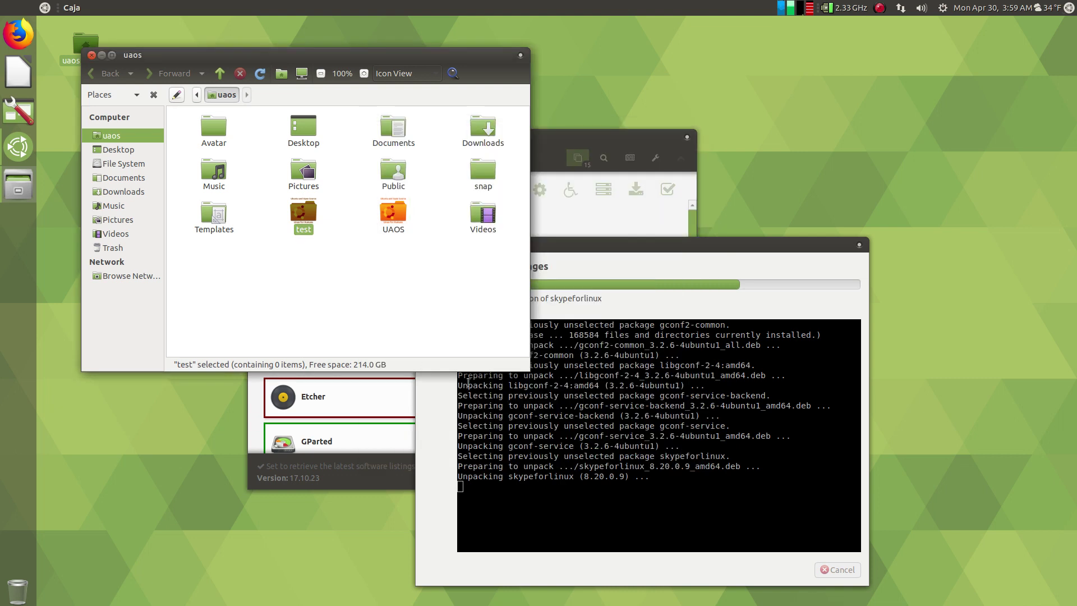
click(391, 333)
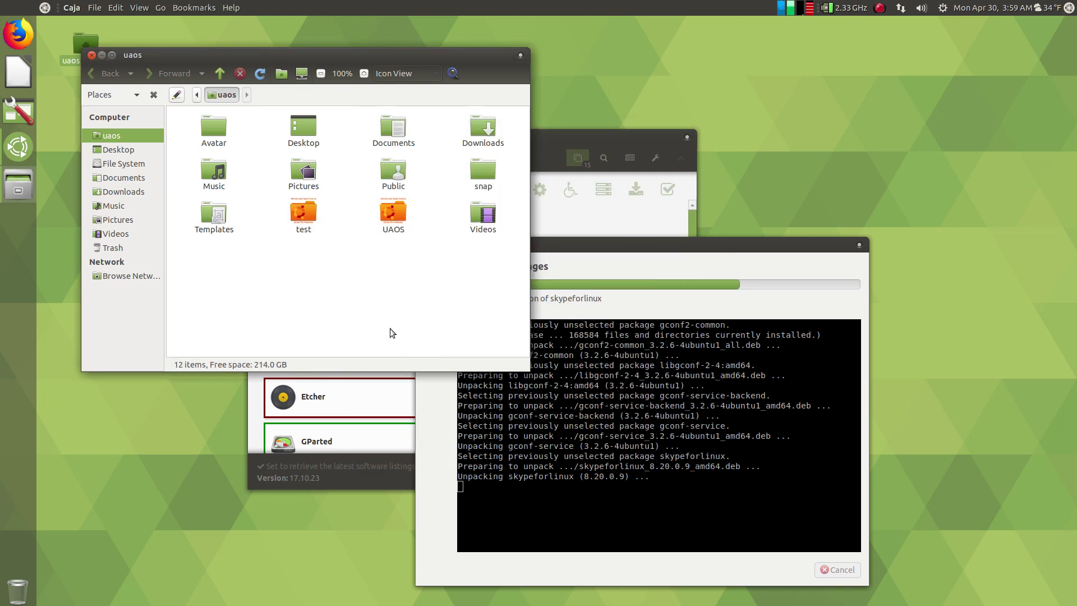
- Move the test folder from the home folder to the trash
right_click(302, 213)
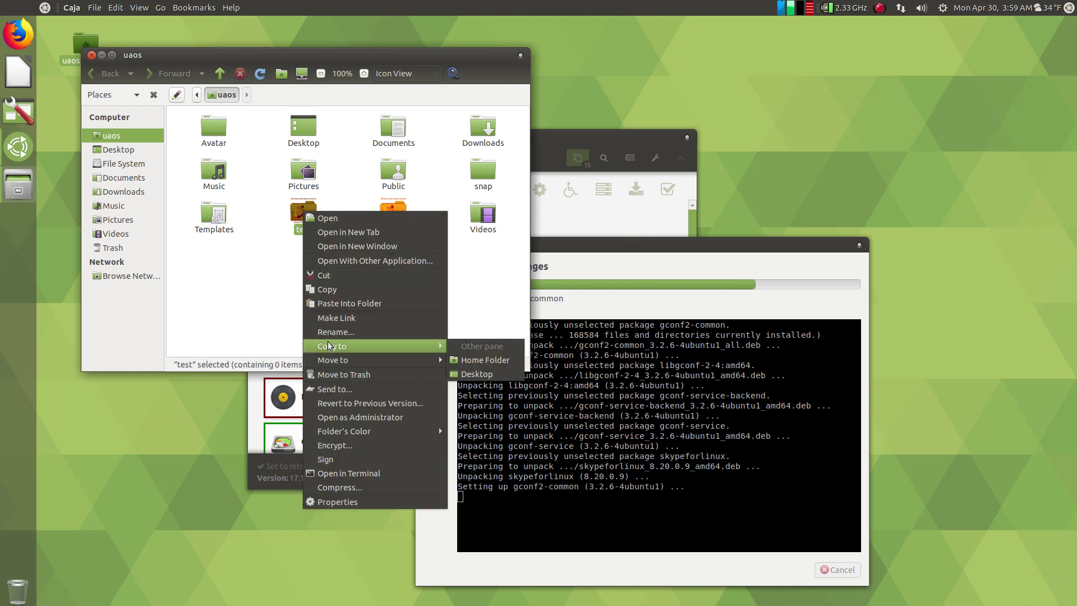
click(338, 374)
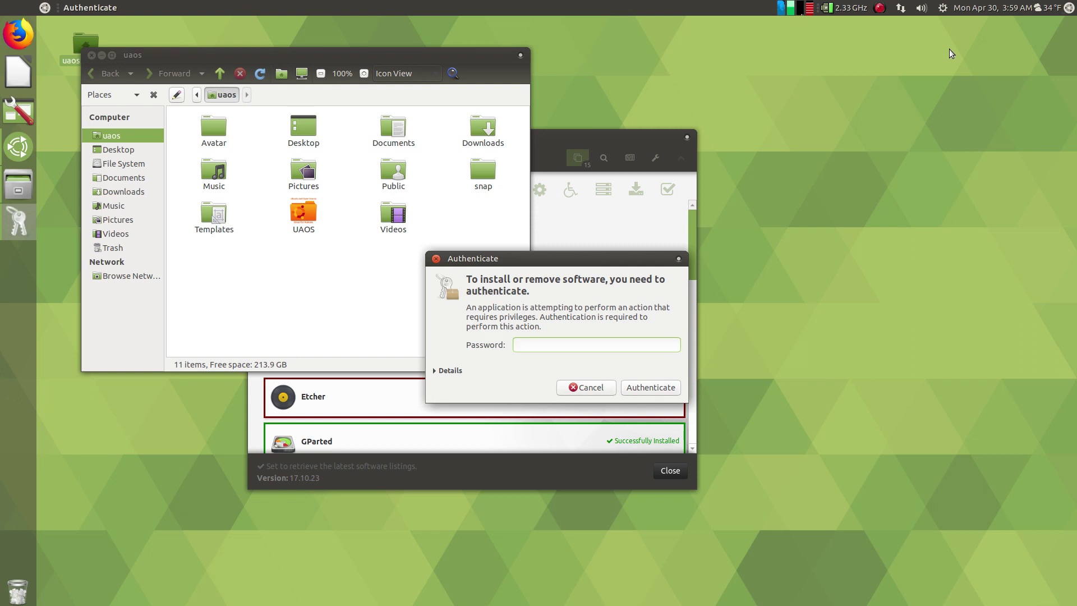
- Authorize the next queued installation with the account password and check the bulk queue status below Skype for Linux Preview
text(••••••••)
key(Return)
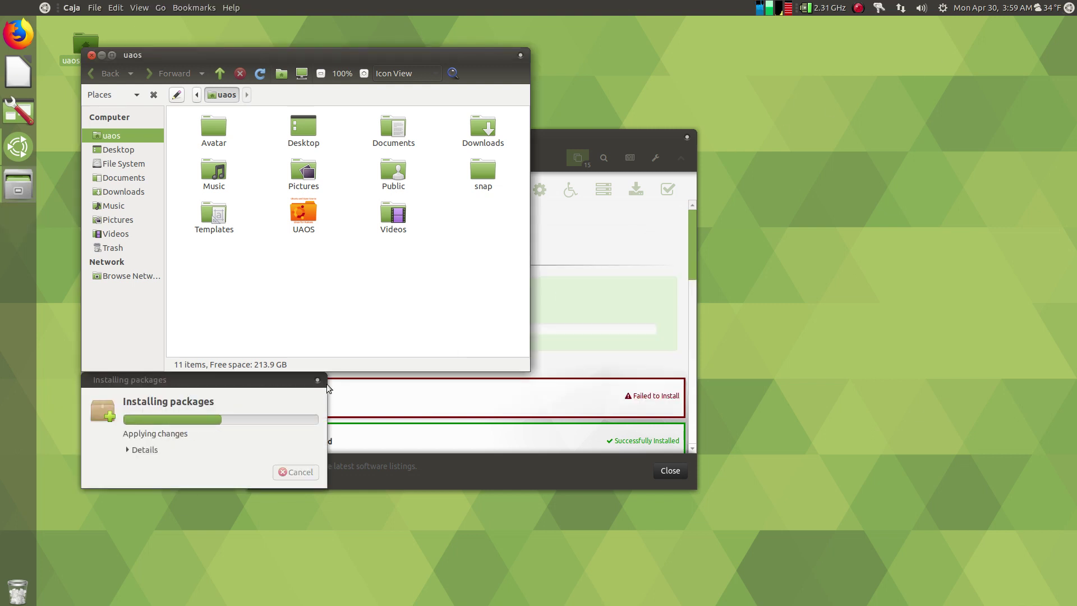
click(589, 306)
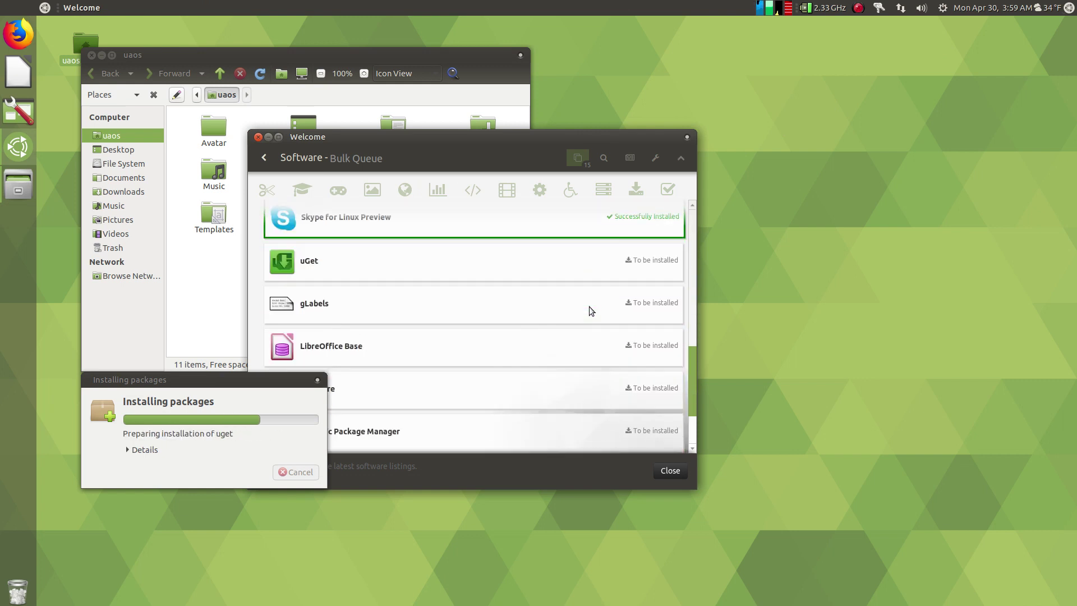
- Bring the home folder window to the front and maximize it so its title bar merges into the top bar
click(187, 280)
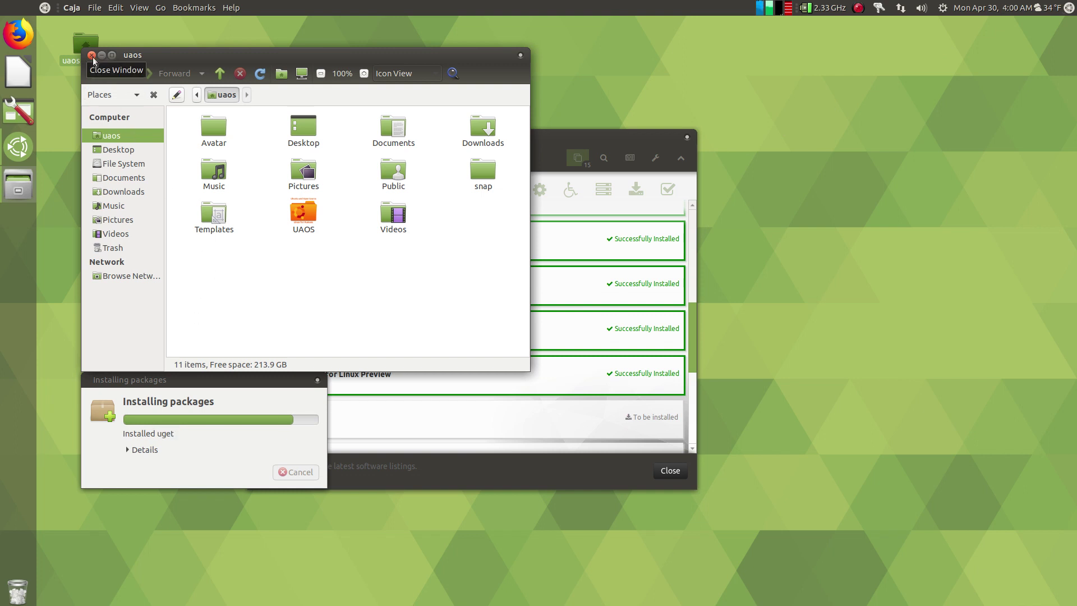
click(112, 56)
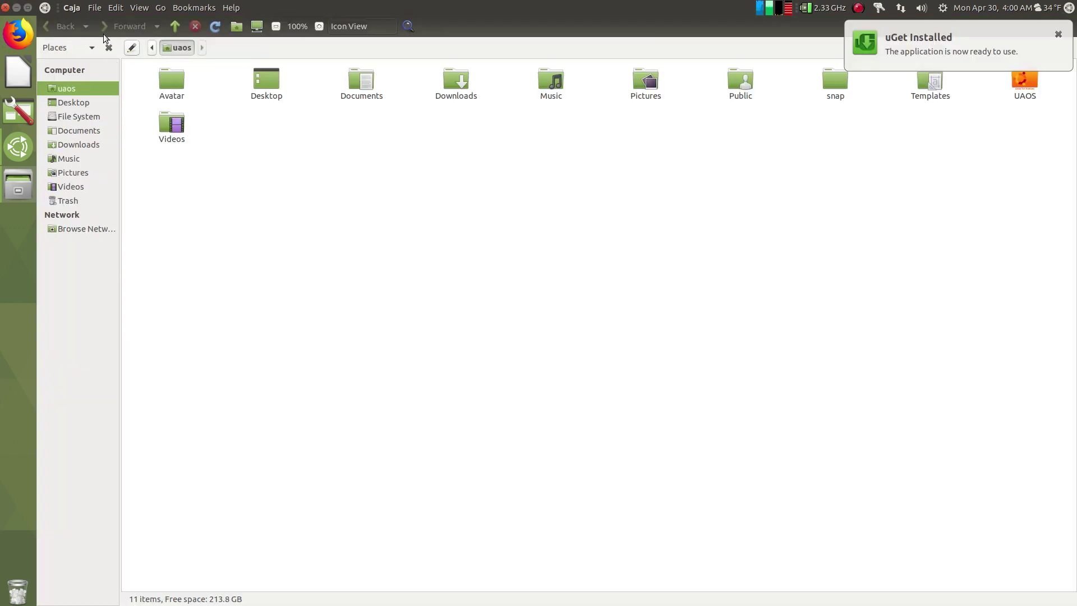
click(74, 9)
click(75, 9)
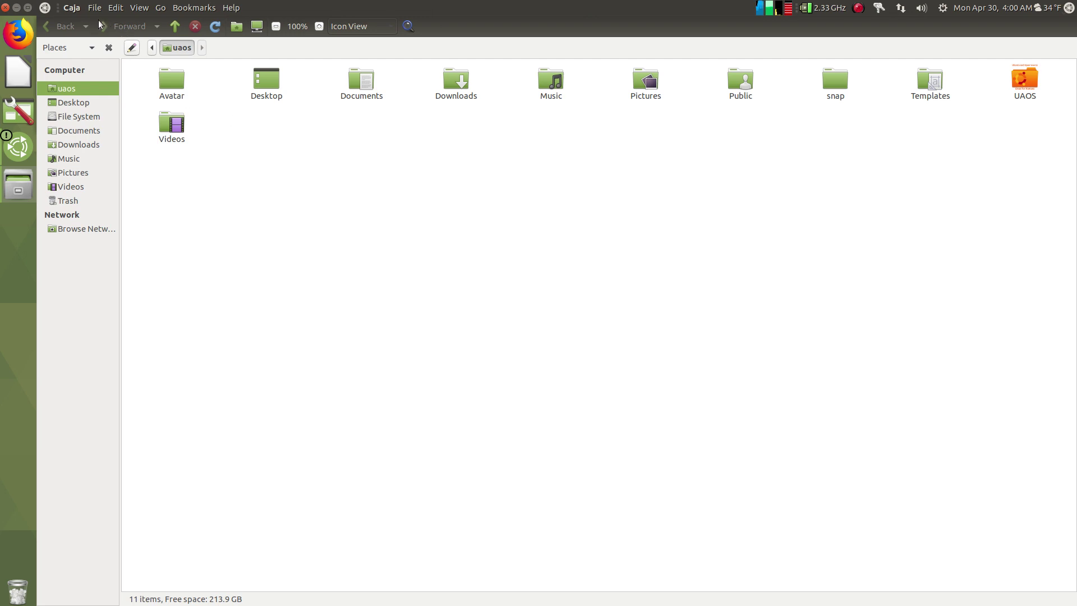
- Minimize and restore the home folder window, and unmaximize it to a spot clear of the package installation dialog
click(16, 8)
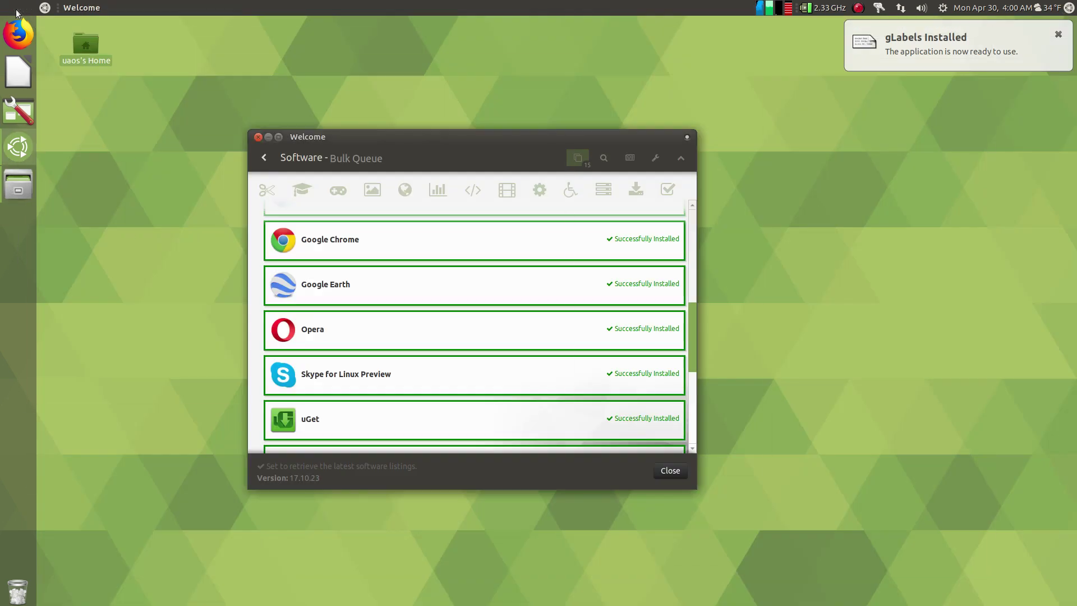
click(13, 181)
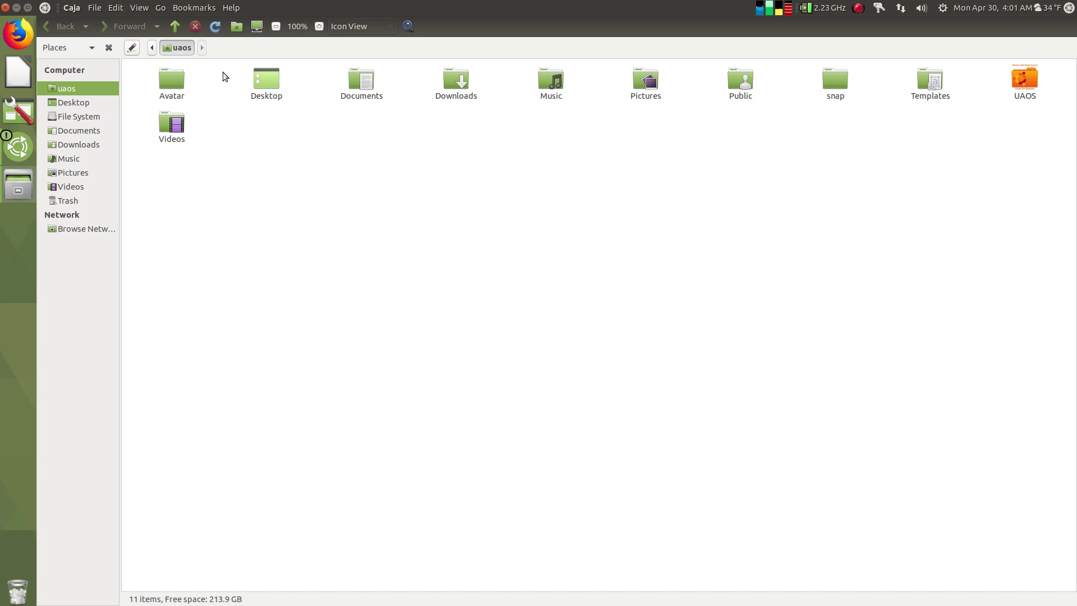
click(28, 8)
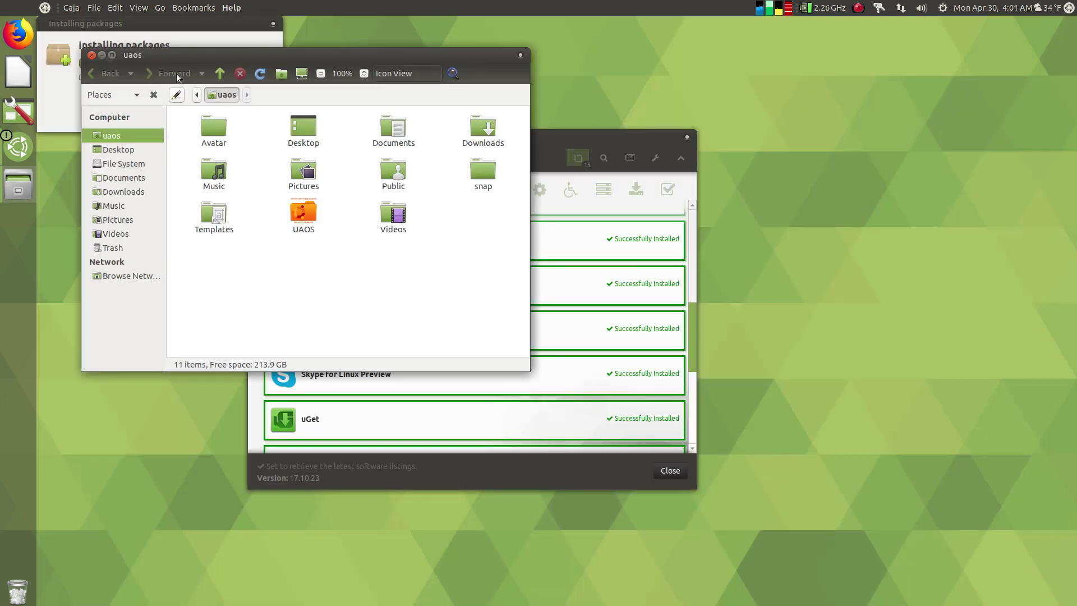
drag(188, 53, 486, 97)
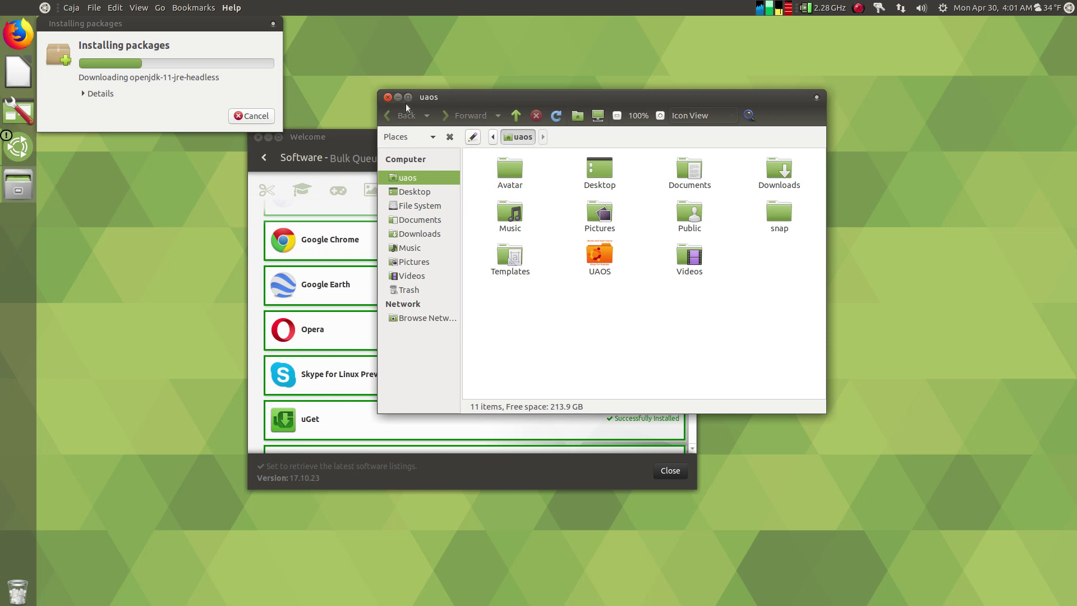
- Open the LibreOffice Start Center maximized and create a new Writer document from it
click(11, 74)
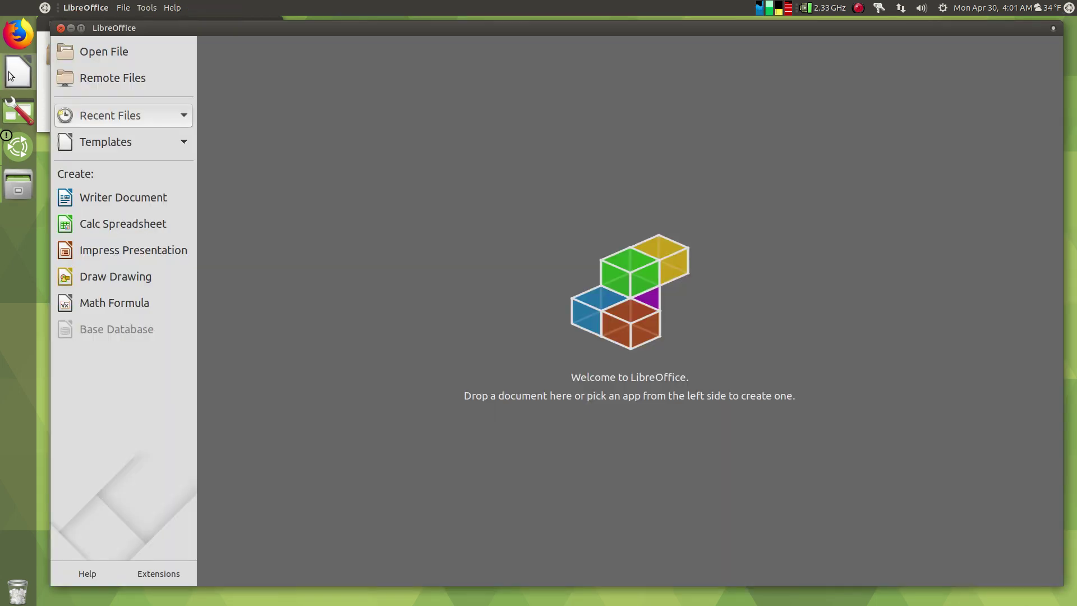
click(81, 28)
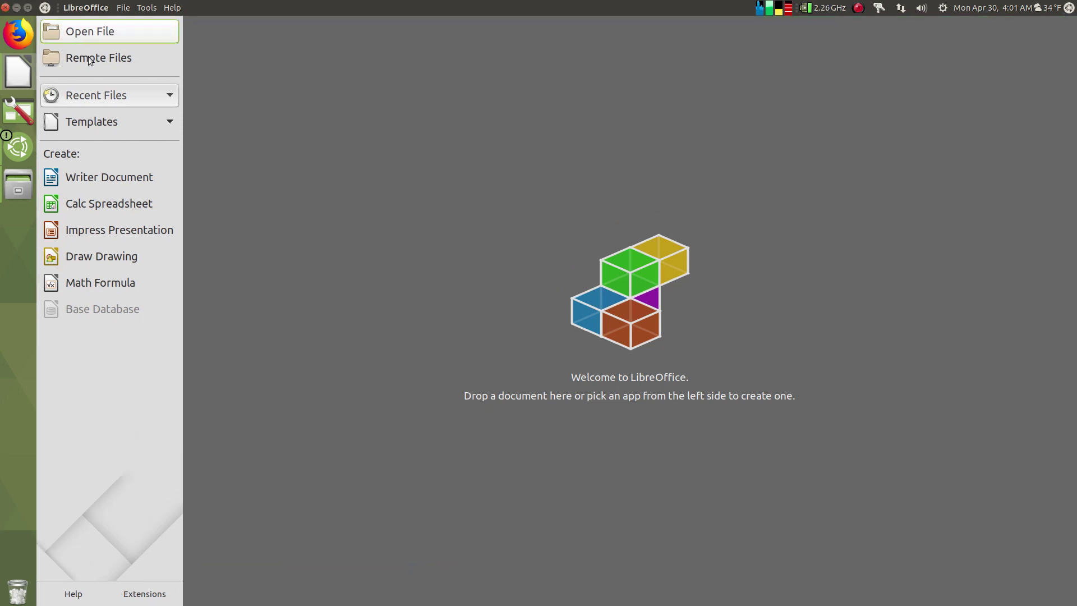
click(108, 181)
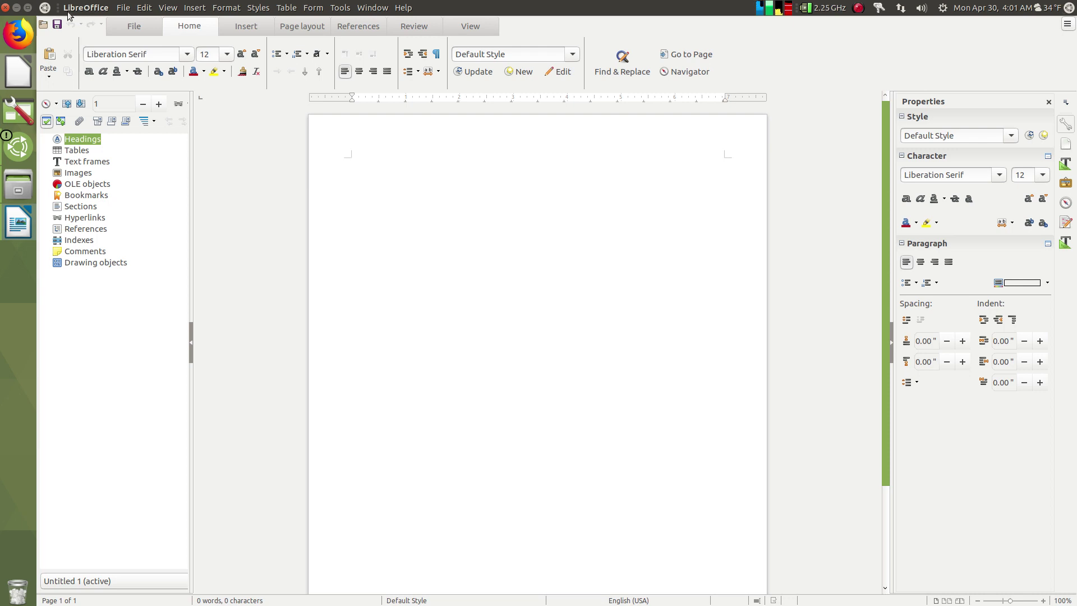
- Unmaximize and close the untitled Writer document, and move the home folder window aside and close it
click(27, 9)
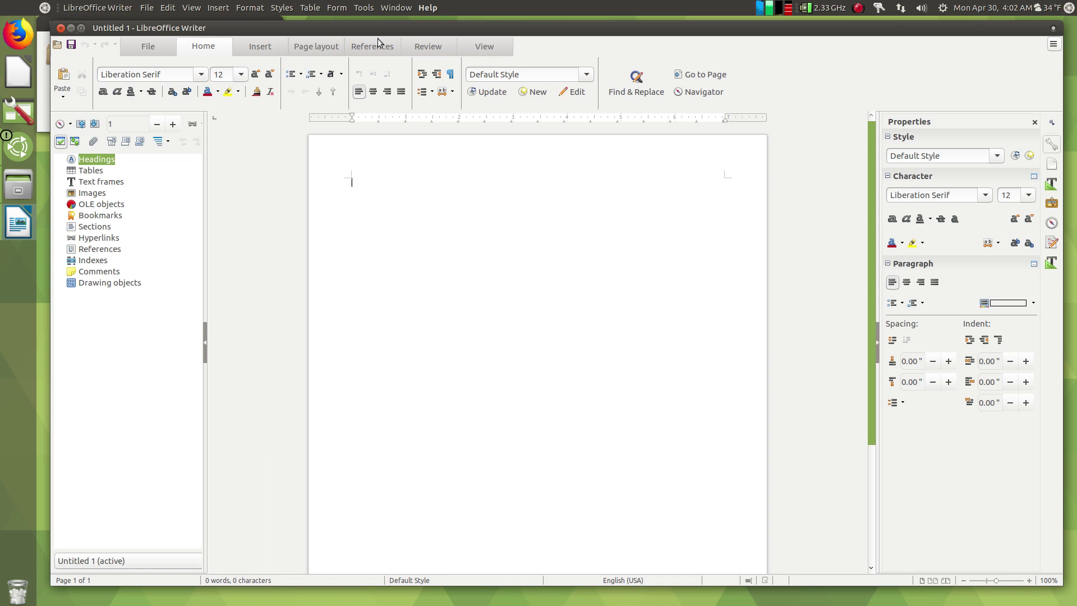
click(60, 28)
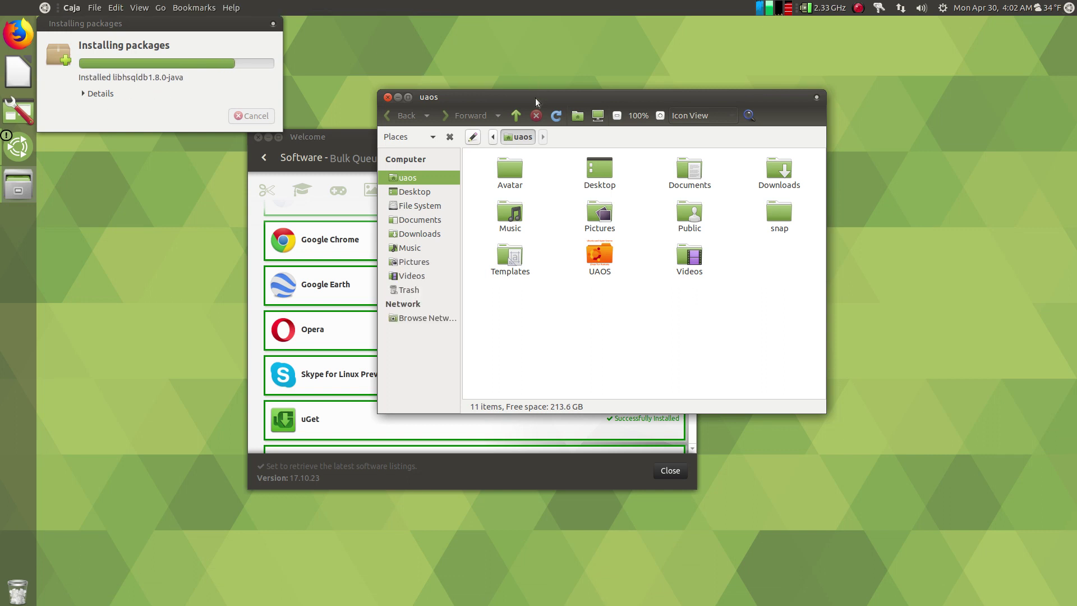
drag(535, 98, 460, 100)
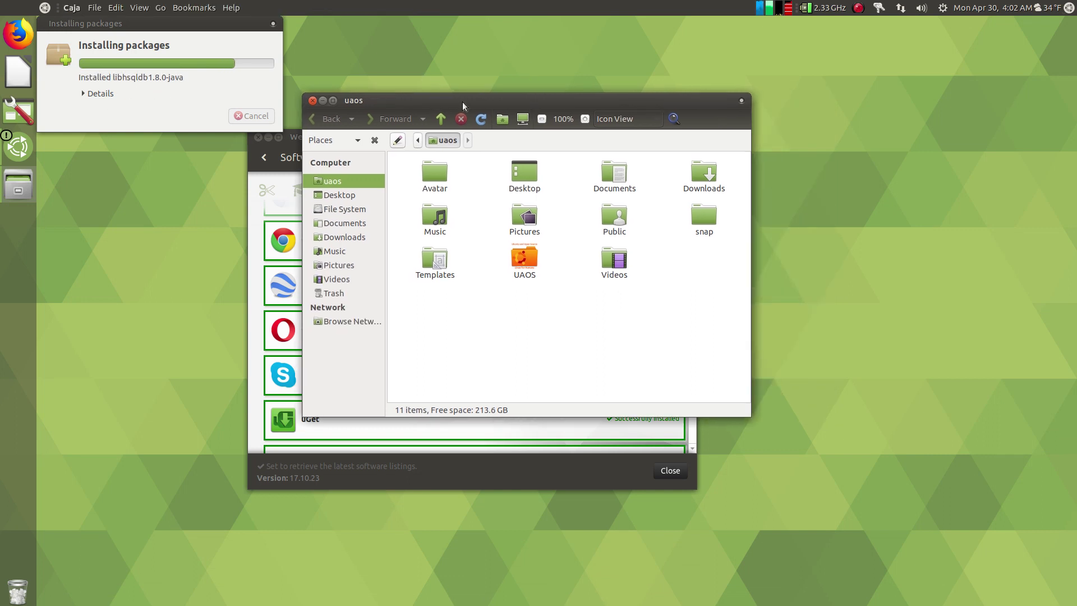
click(313, 101)
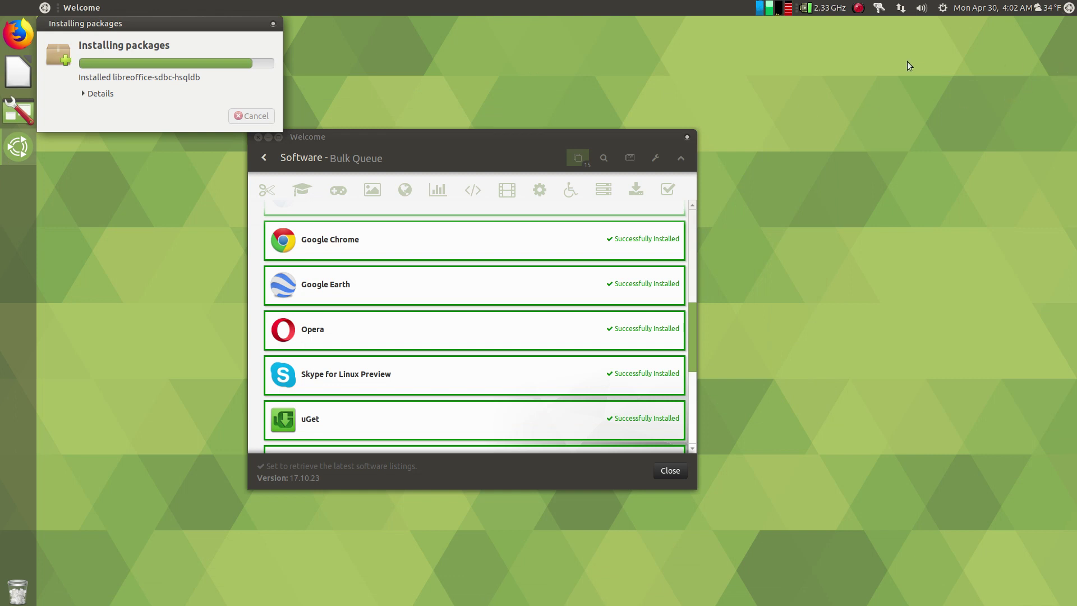
- Set the CPU frequency scaling governor to Performance and check the frequency indicator's options again
click(819, 12)
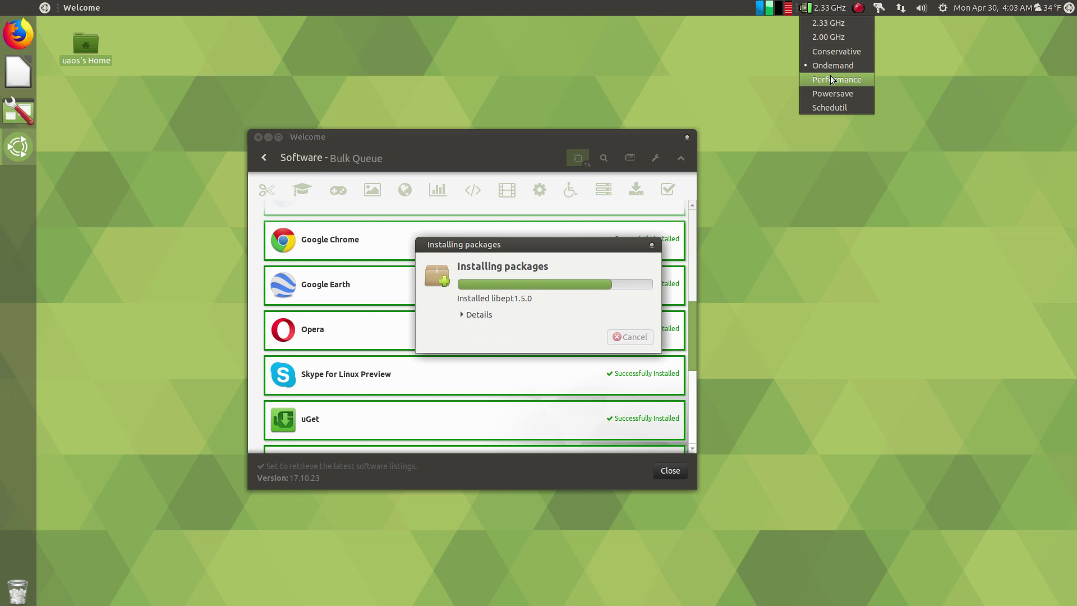
click(832, 79)
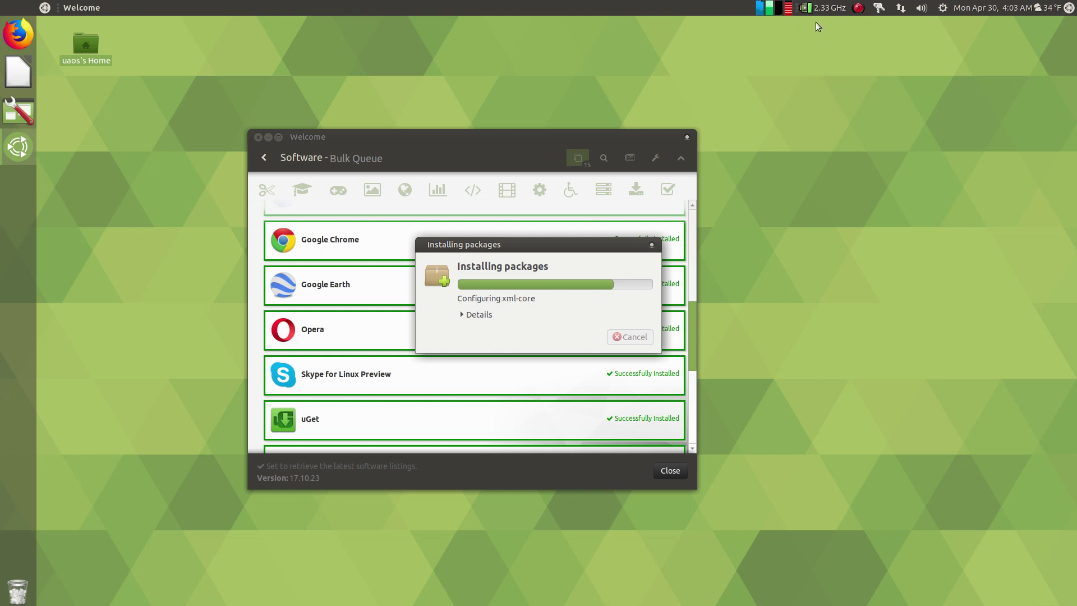
click(807, 8)
click(767, 46)
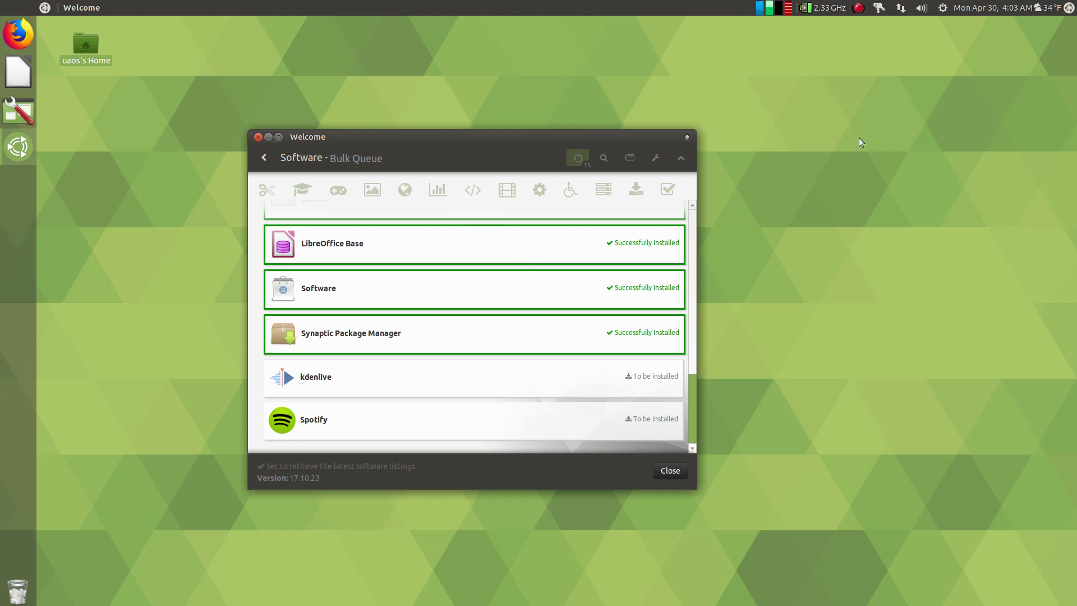
- Open System Monitor from the top bar graphs, view its resource histories and system information, and close it
click(780, 7)
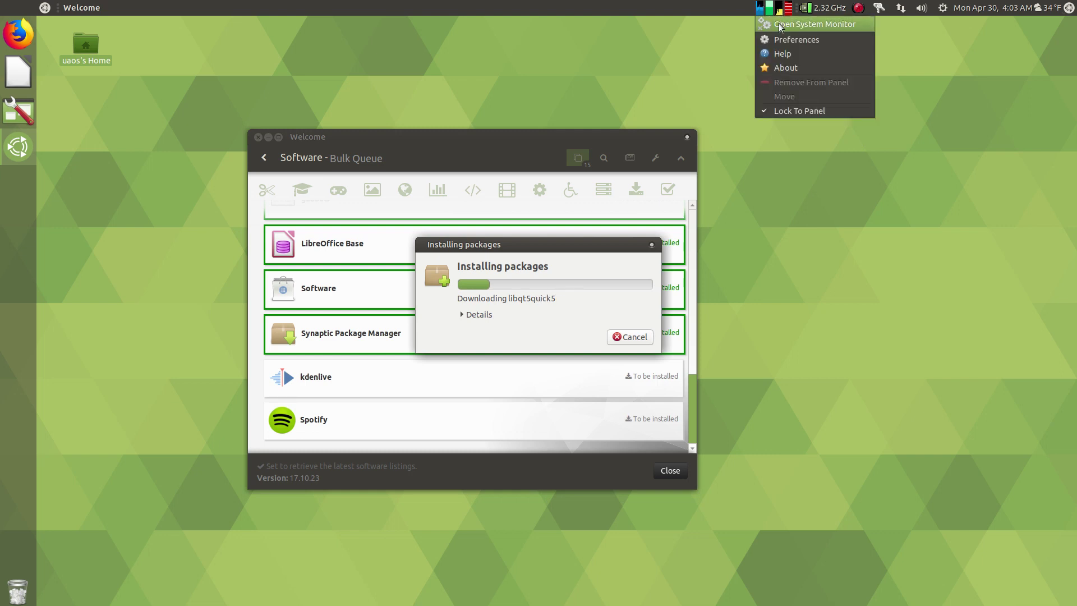
click(778, 24)
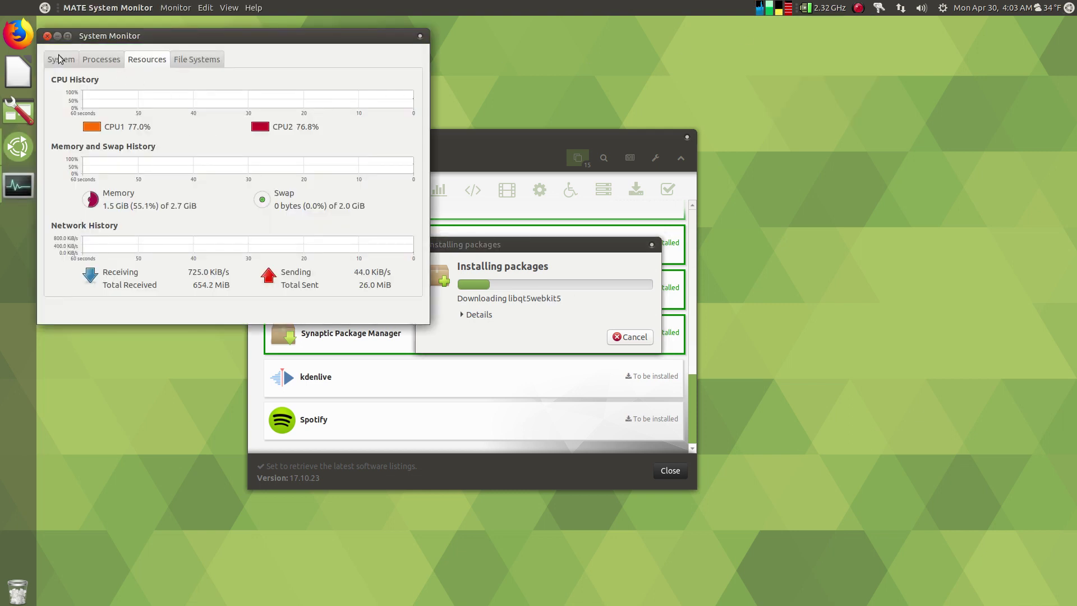
click(60, 59)
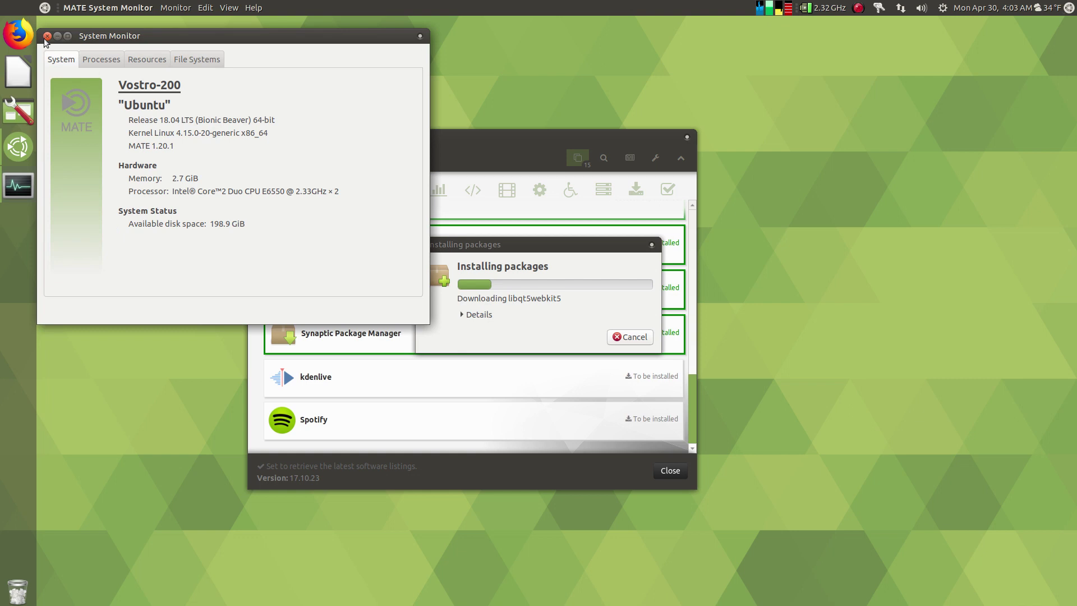
click(47, 36)
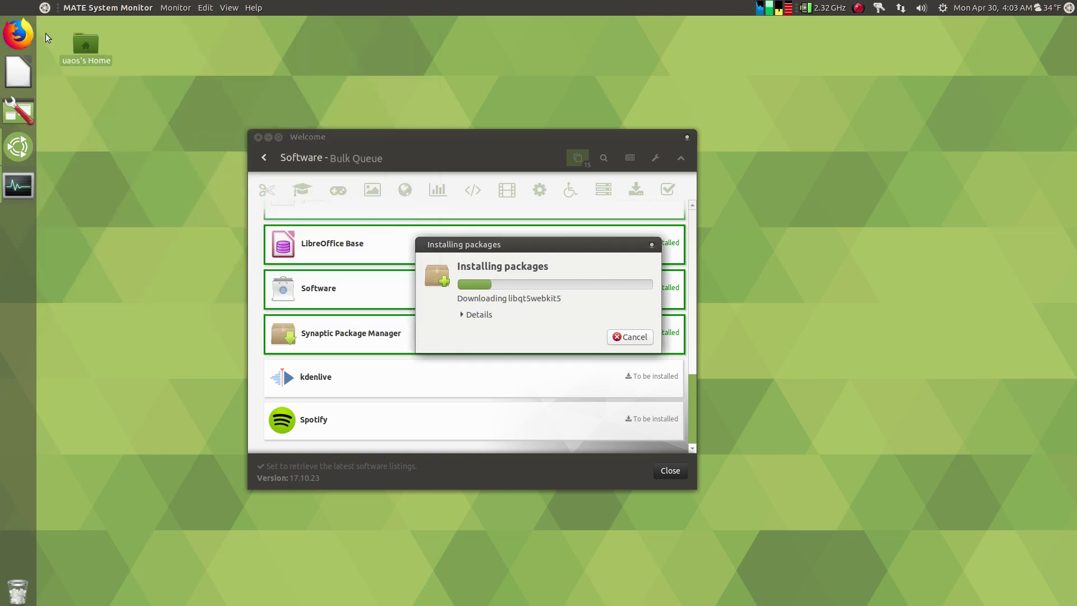
click(760, 7)
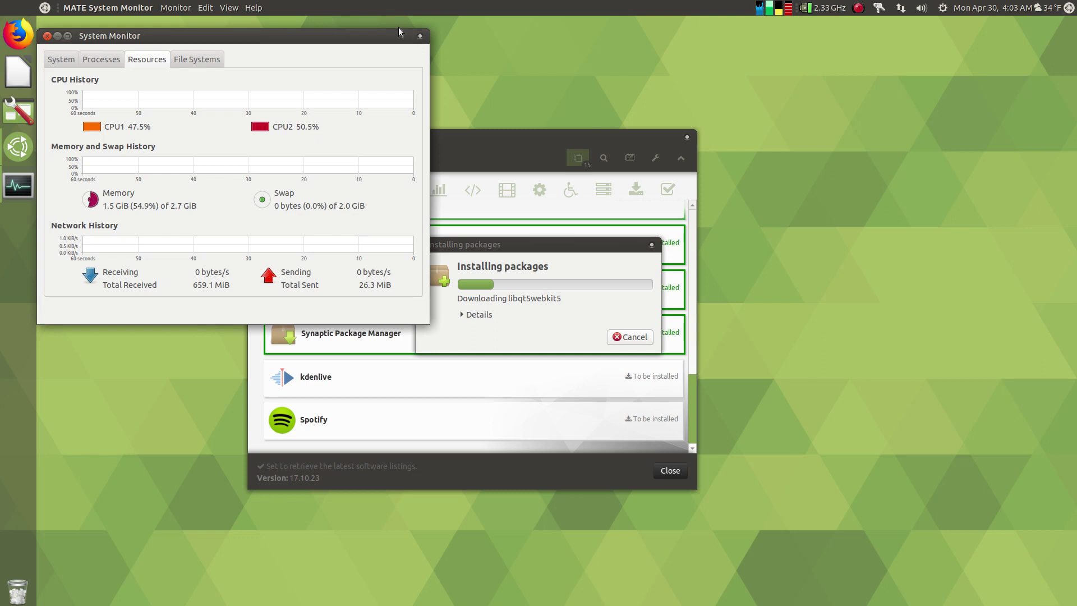
click(47, 36)
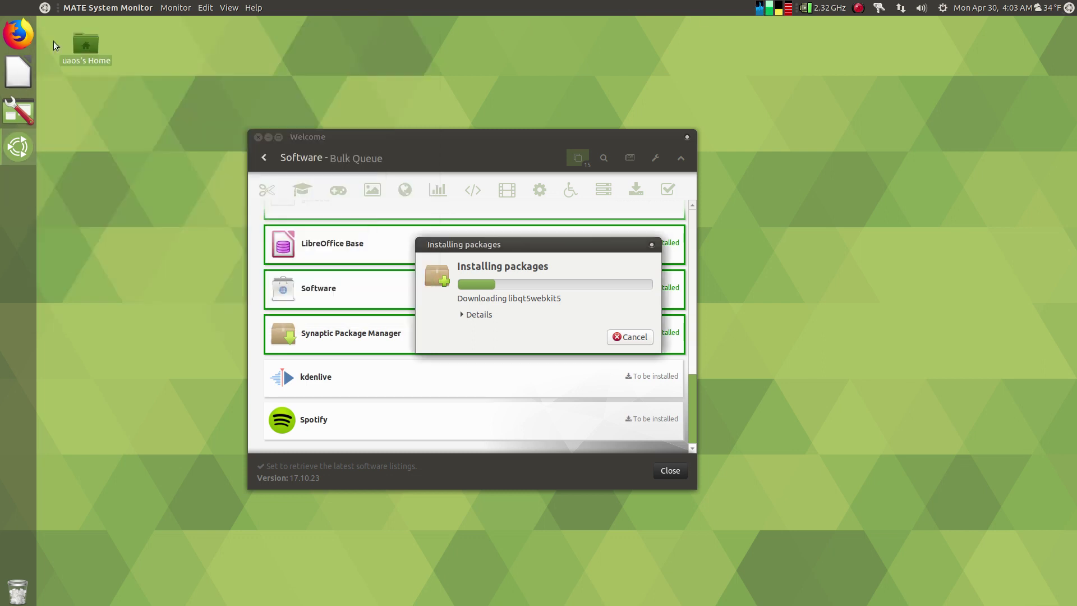
- Try different widths for the top bar's system monitor graphs: enlarge them, reduce them to 10 pixels, and widen them again
right_click(769, 8)
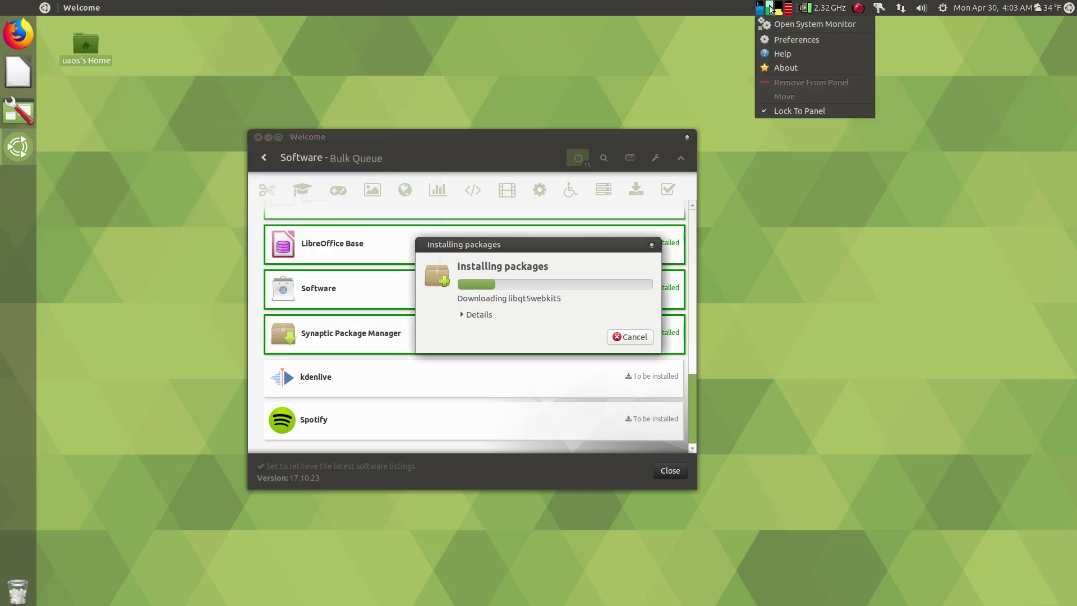
click(777, 41)
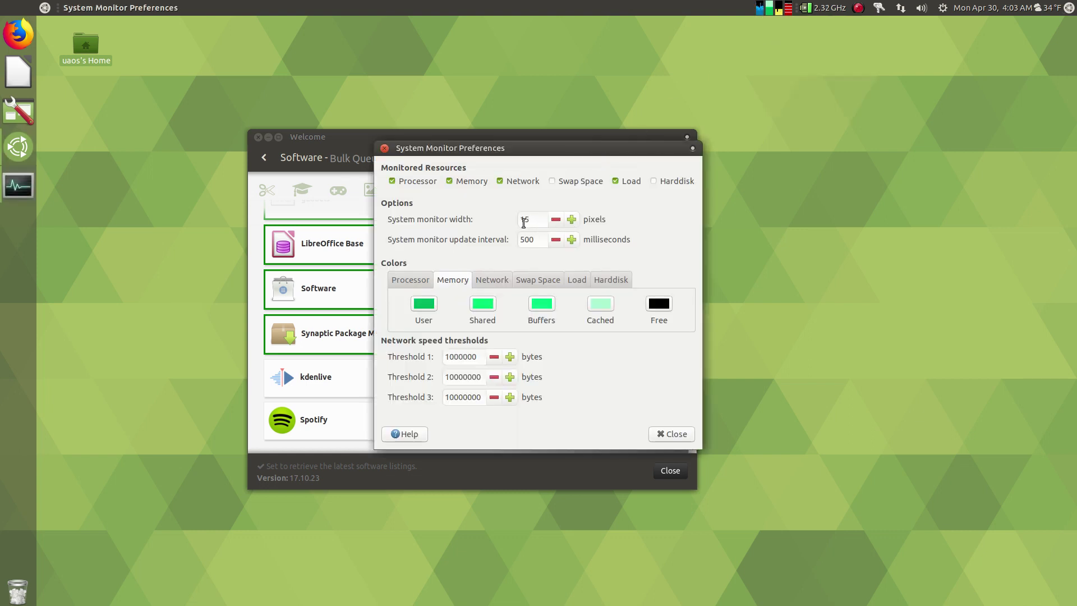
click(575, 218)
click(574, 218)
click(574, 218)
click(574, 218)
click(574, 218)
click(575, 218)
click(556, 220)
click(555, 220)
click(555, 220)
click(556, 220)
click(555, 220)
click(556, 220)
click(555, 220)
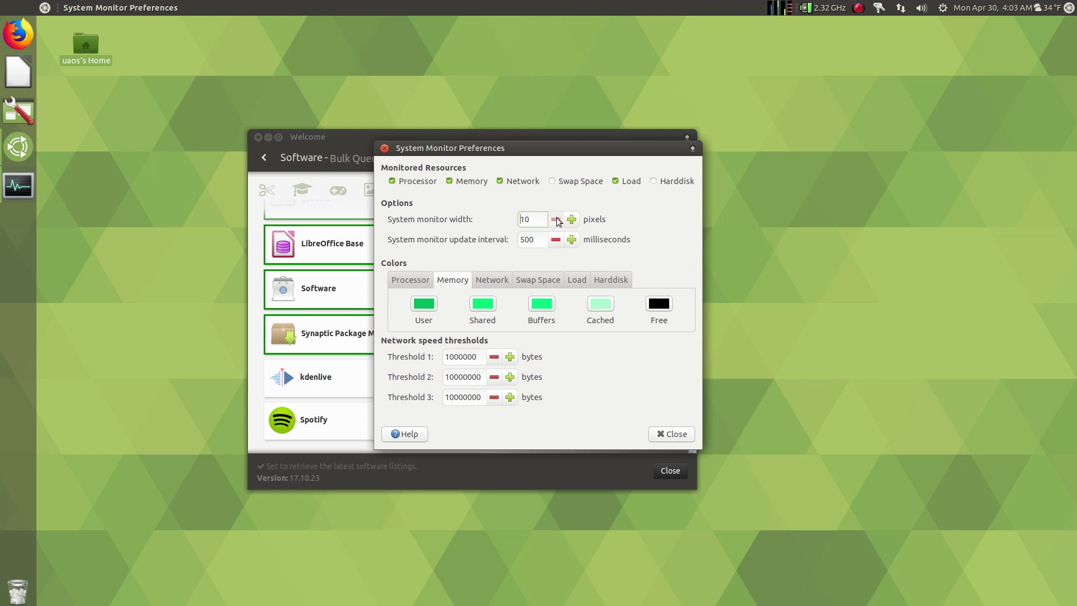
click(571, 219)
click(674, 429)
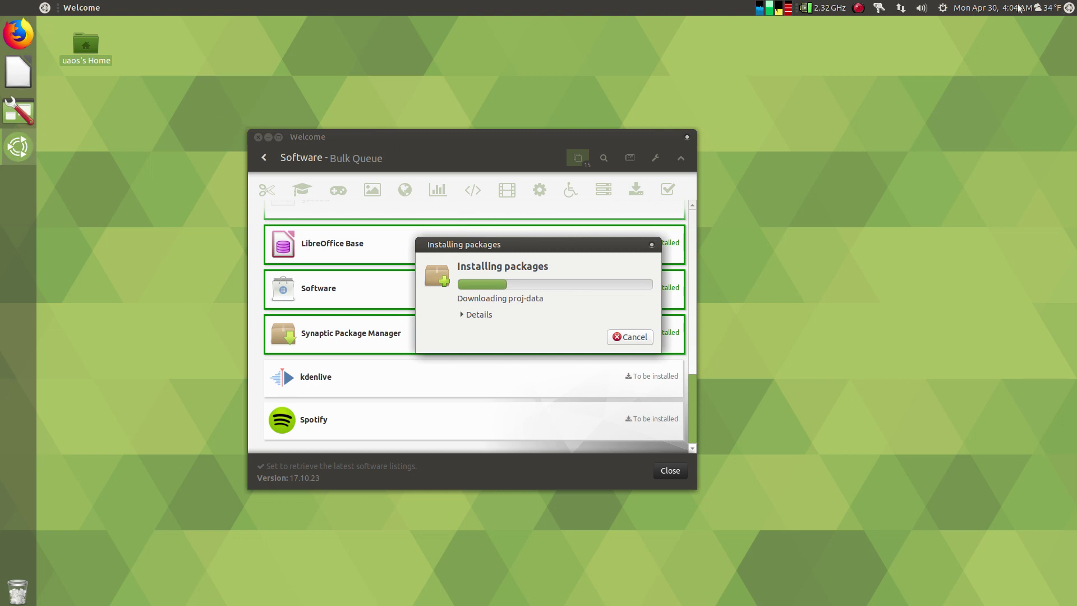
- Open the weather details for Kotzebue, look through the current conditions, forecast and radar map, and close them
click(1047, 7)
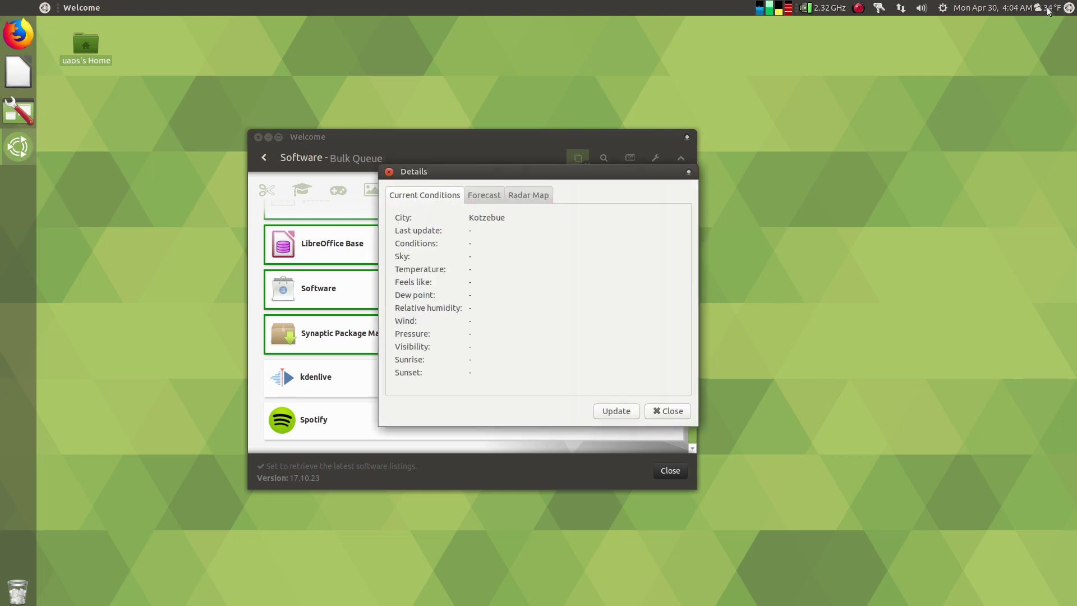
click(474, 196)
click(512, 195)
click(439, 196)
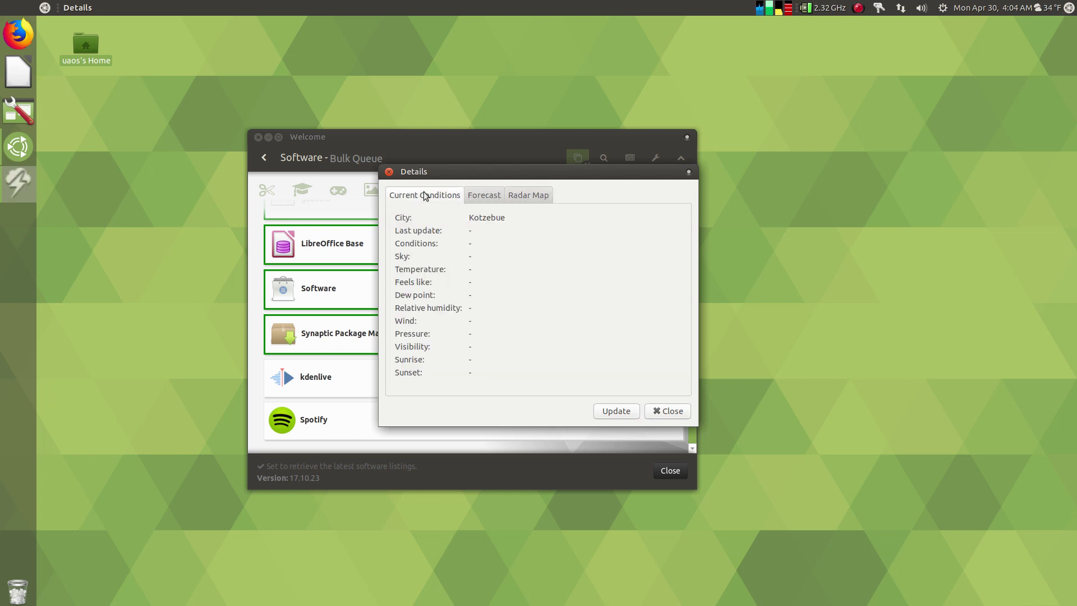
click(660, 414)
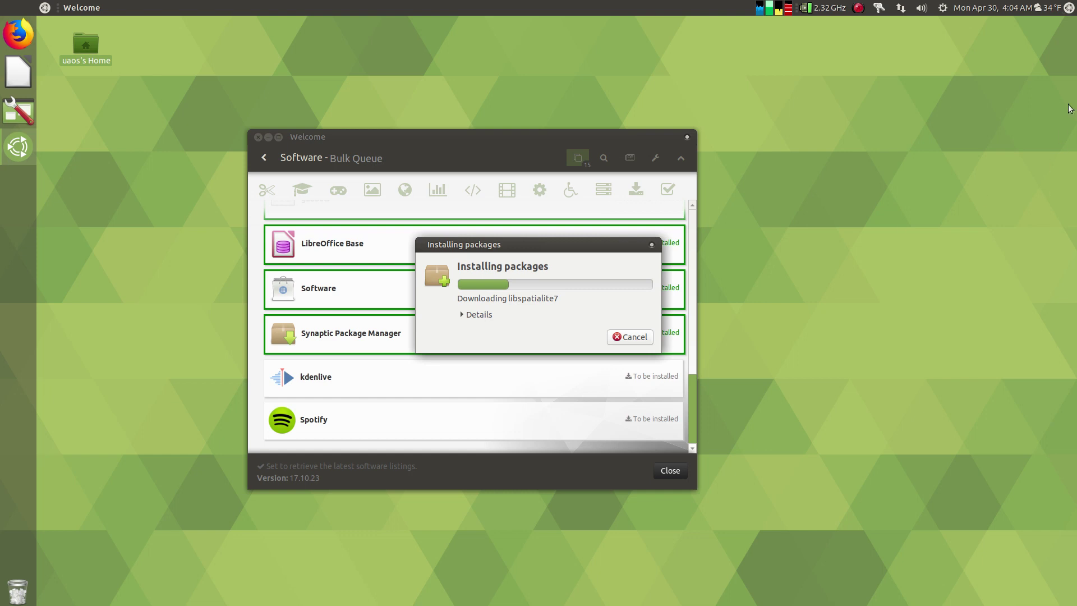
- Try to run screenfetch in a new MATE Terminal window, and close the terminal
click(1067, 8)
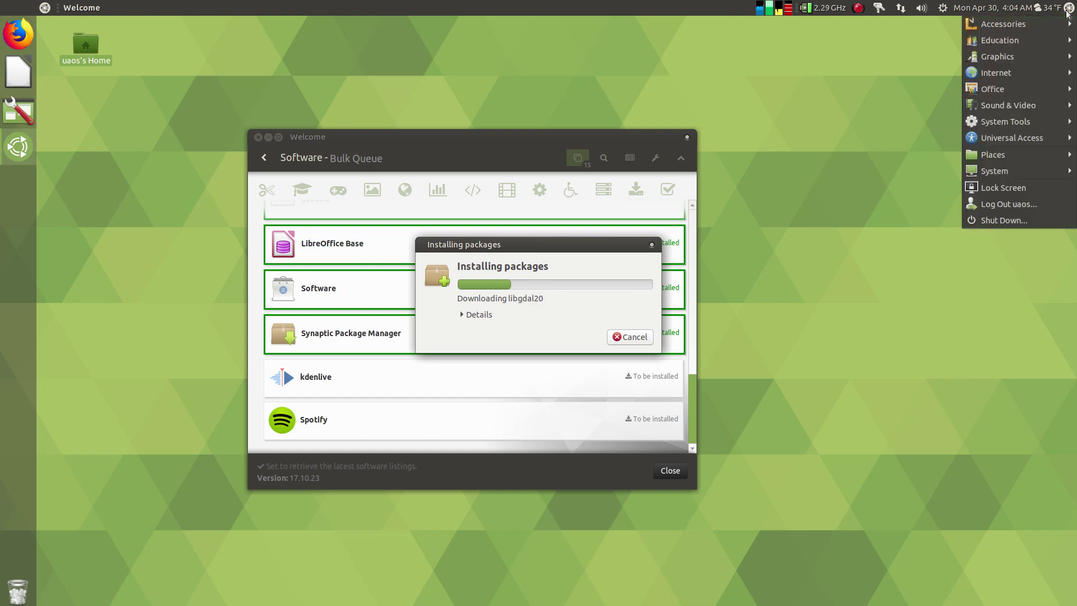
mouse_move(1035, 120)
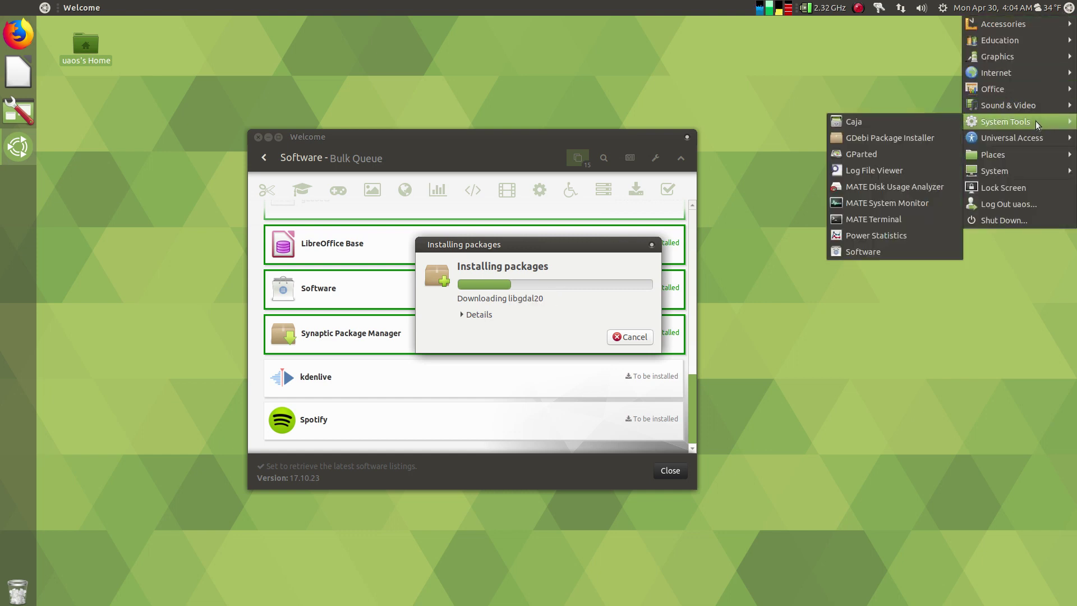
click(896, 224)
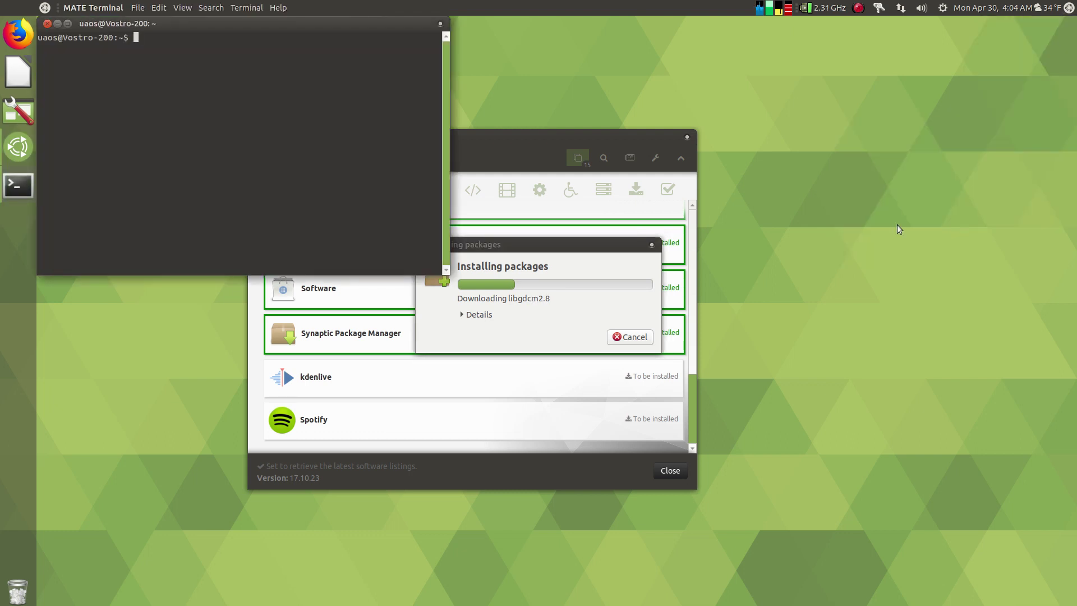
text(screenfetch)
key(Return)
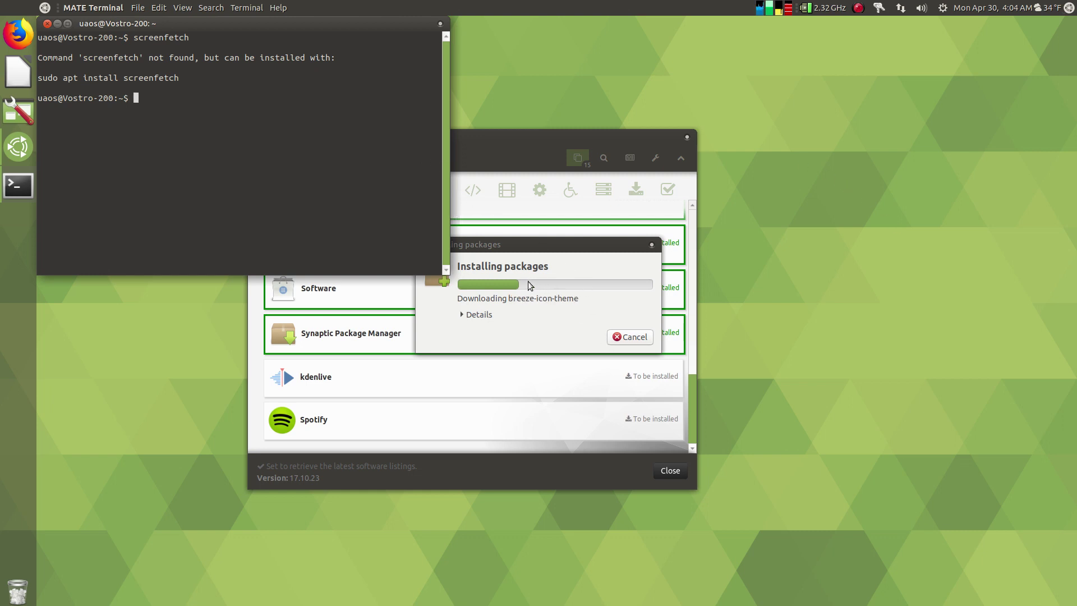
click(47, 23)
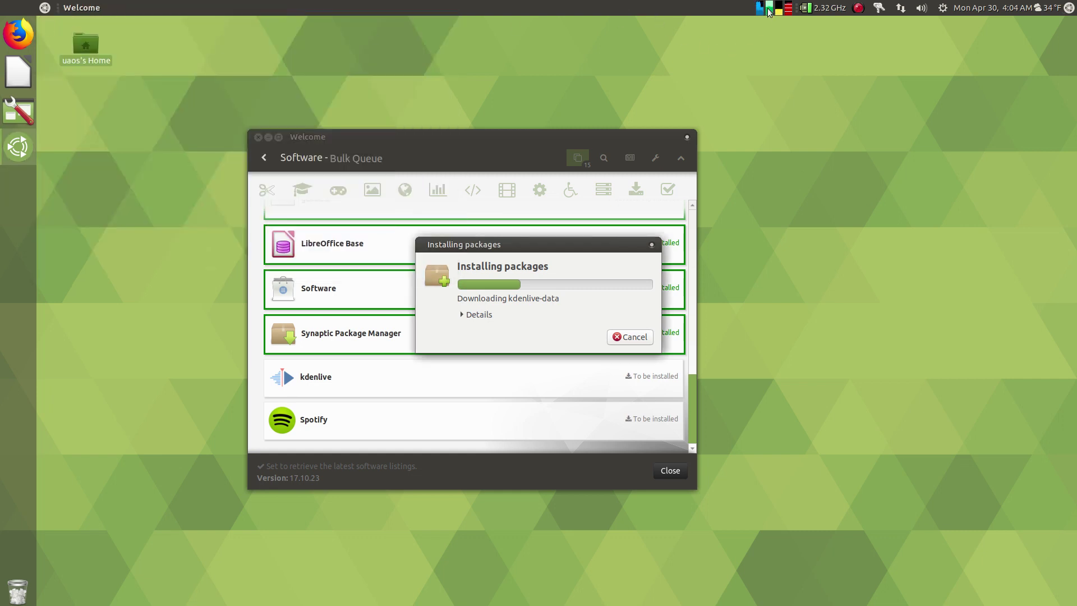
- Check the live read-outs of the system monitor graphs in the top bar, including network traffic
mouse_move(767, 9)
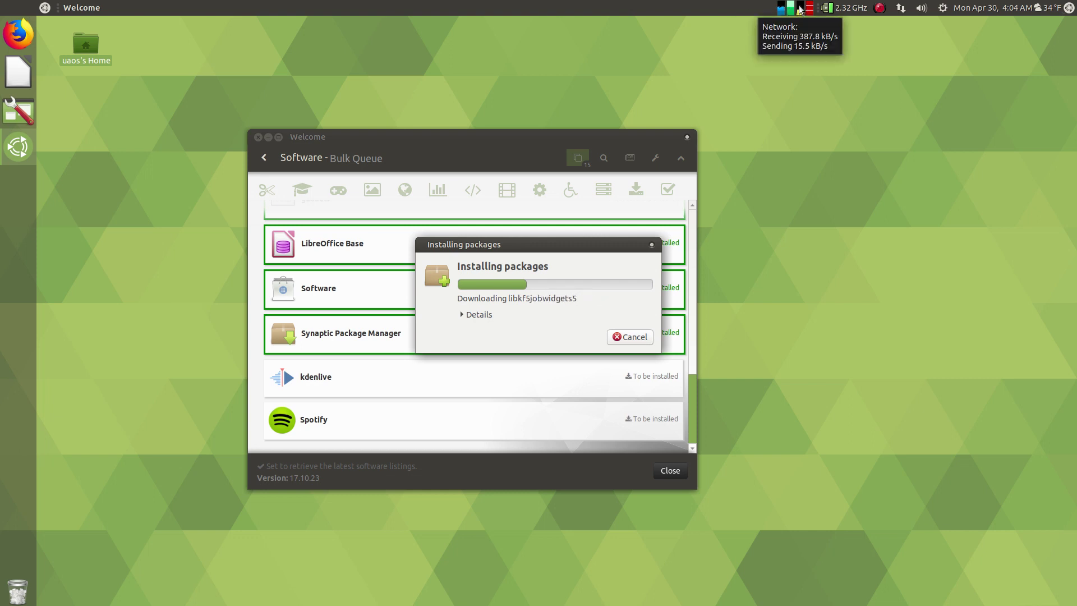
mouse_move(807, 9)
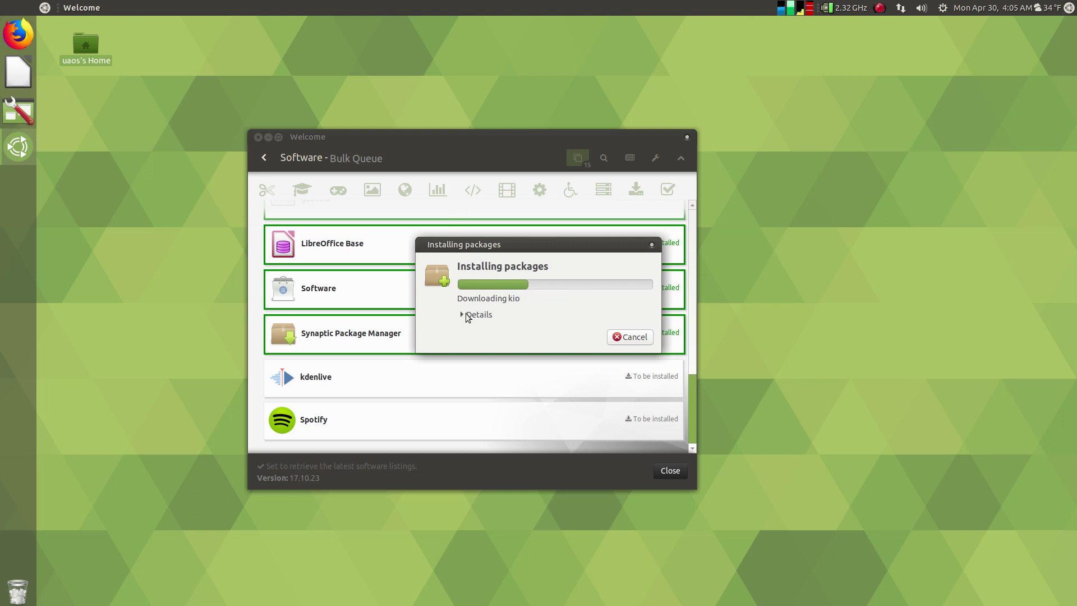
- Empty the Trash from the dock and confirm the deletion
click(164, 254)
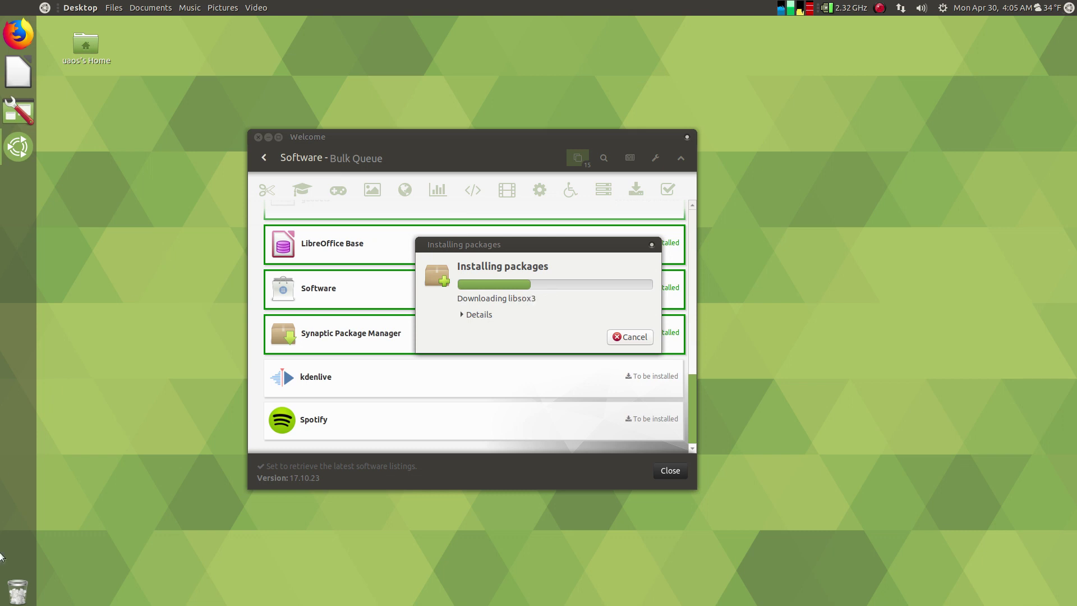
right_click(16, 593)
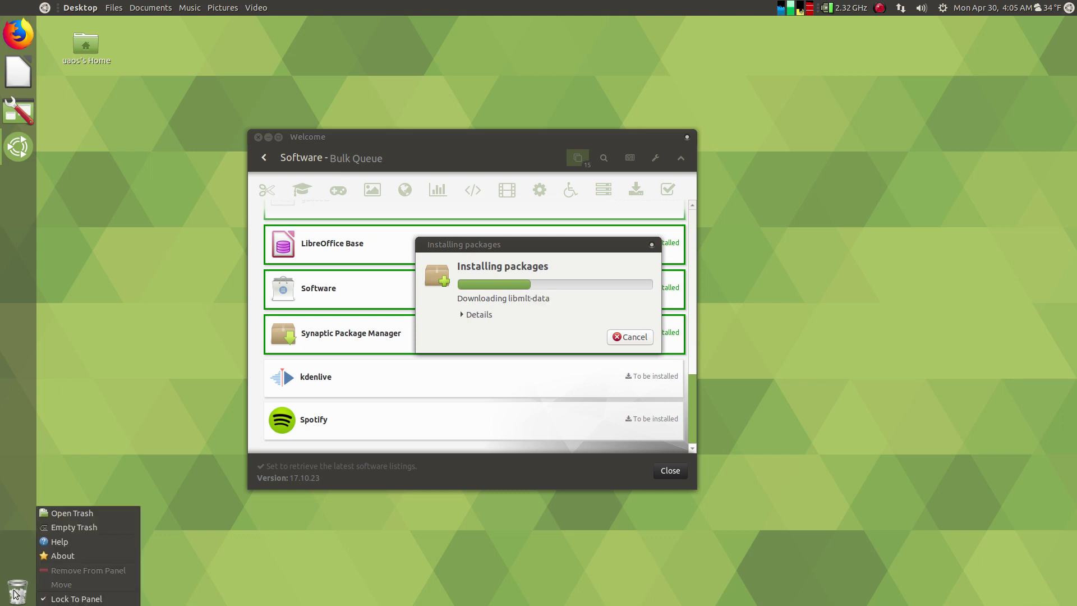
click(76, 529)
click(615, 336)
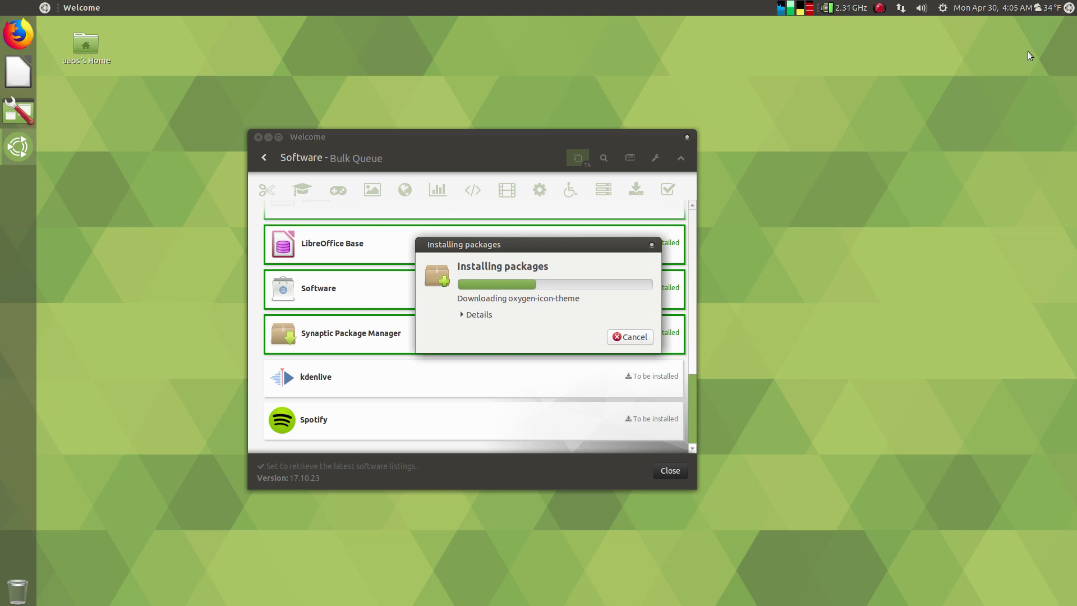
- View the clock's calendar with its Locations world map, and look over the session options for locking, logging out and shutting down
click(1004, 9)
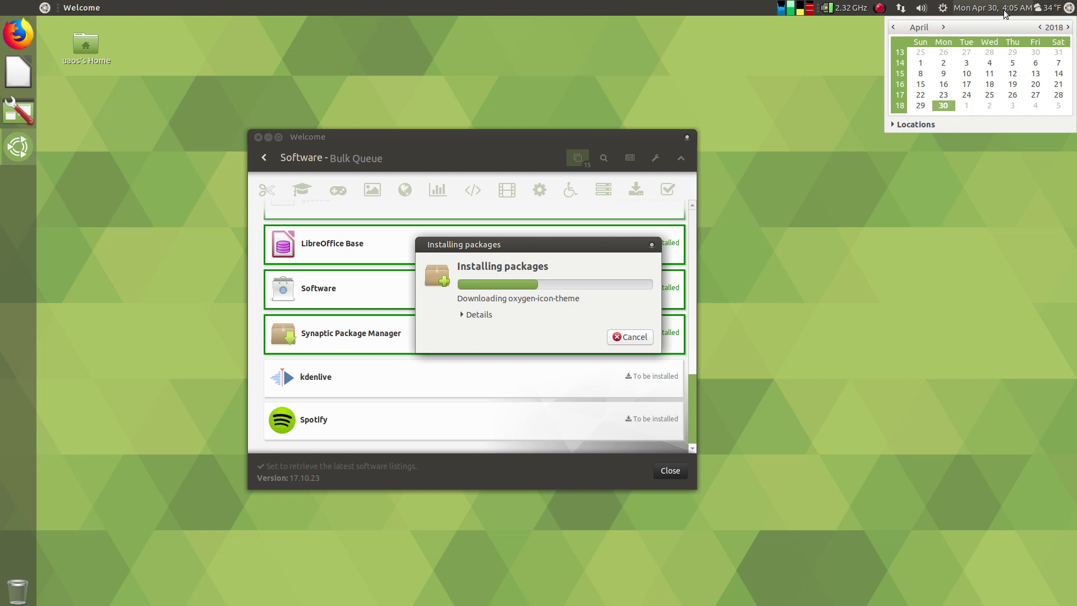
click(1004, 9)
click(1003, 10)
click(892, 125)
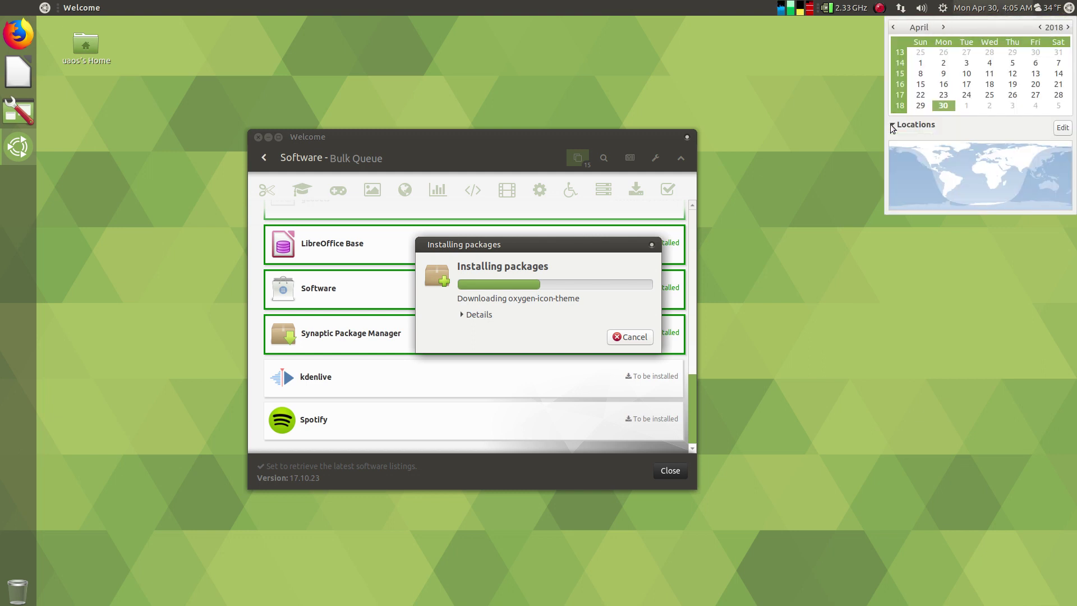
click(892, 126)
click(976, 10)
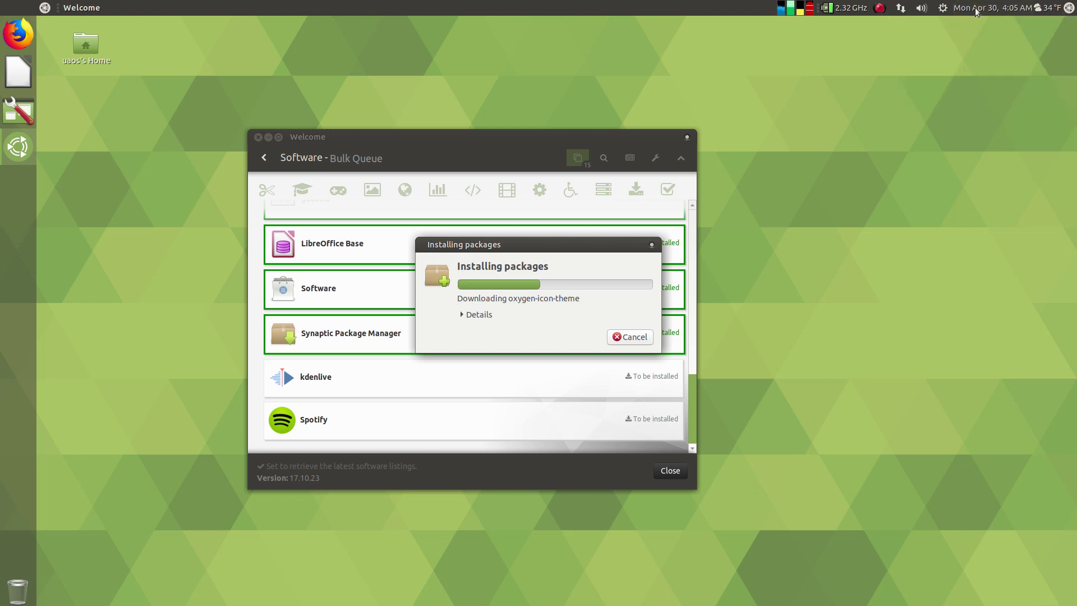
click(942, 8)
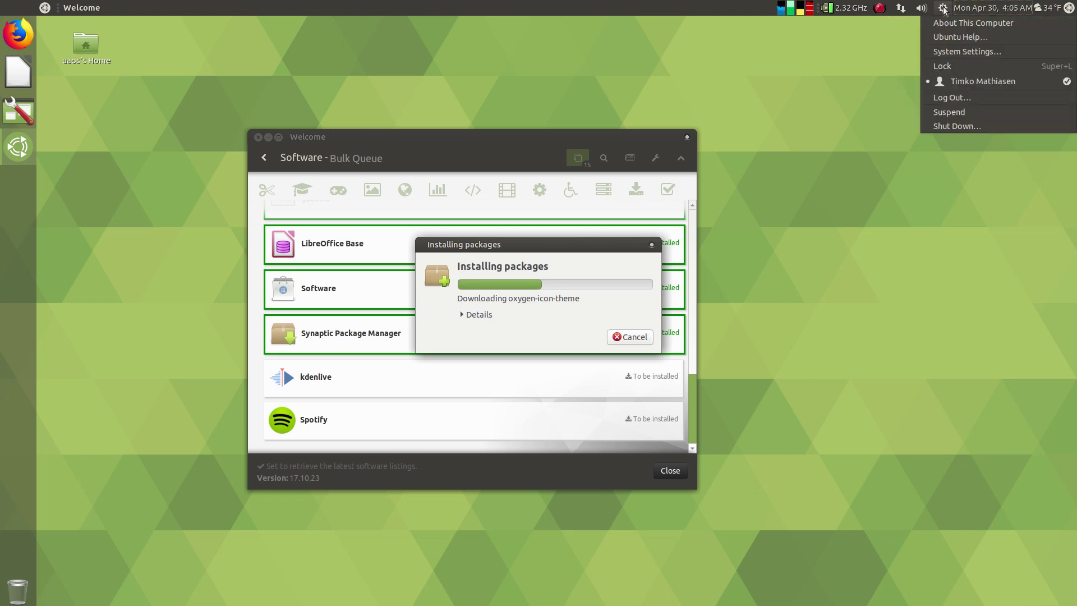
click(942, 9)
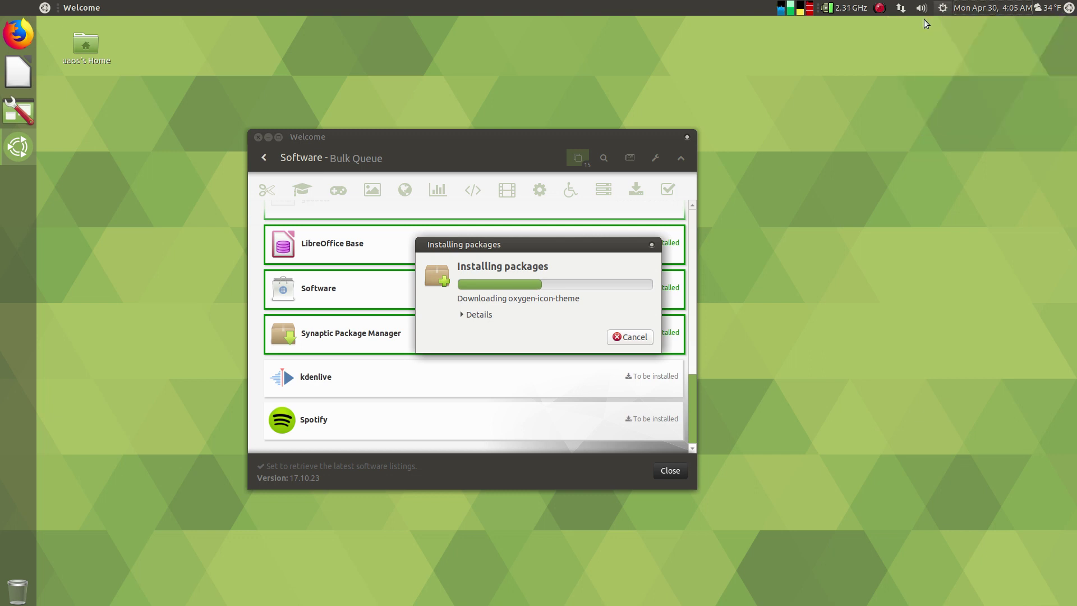
- Browse the Office, Sound & Video and Accessories categories of the compact applications menu beside the clock, and dismiss it
click(1068, 9)
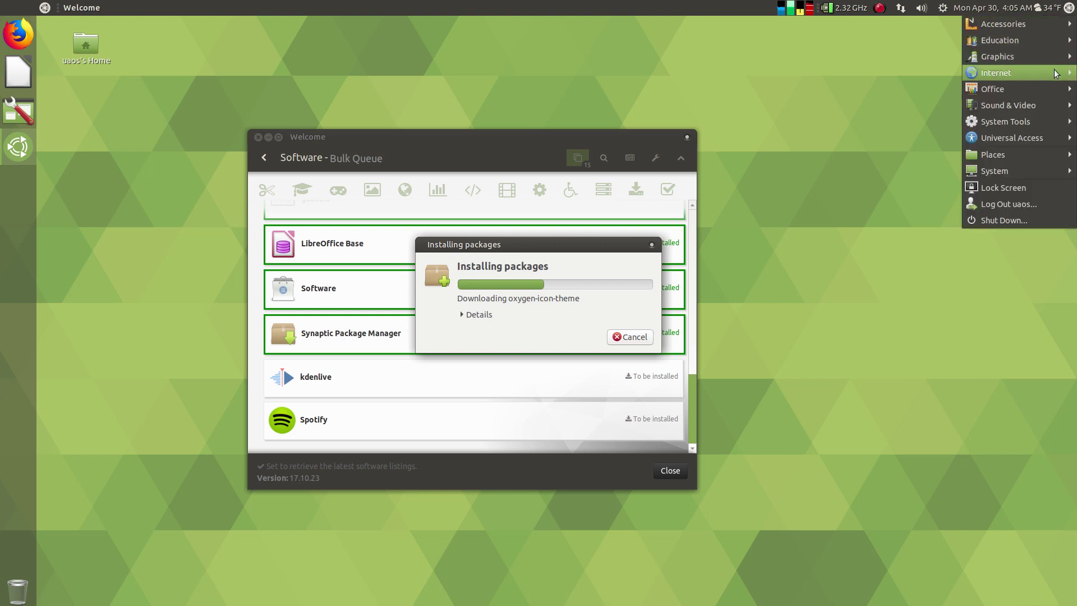
mouse_move(1048, 90)
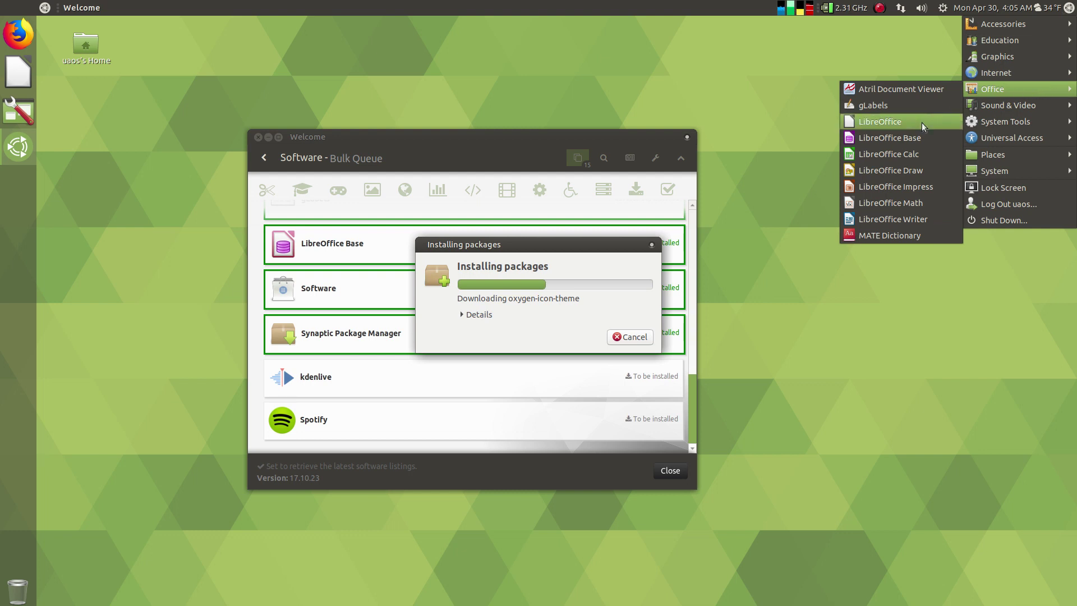
mouse_move(984, 106)
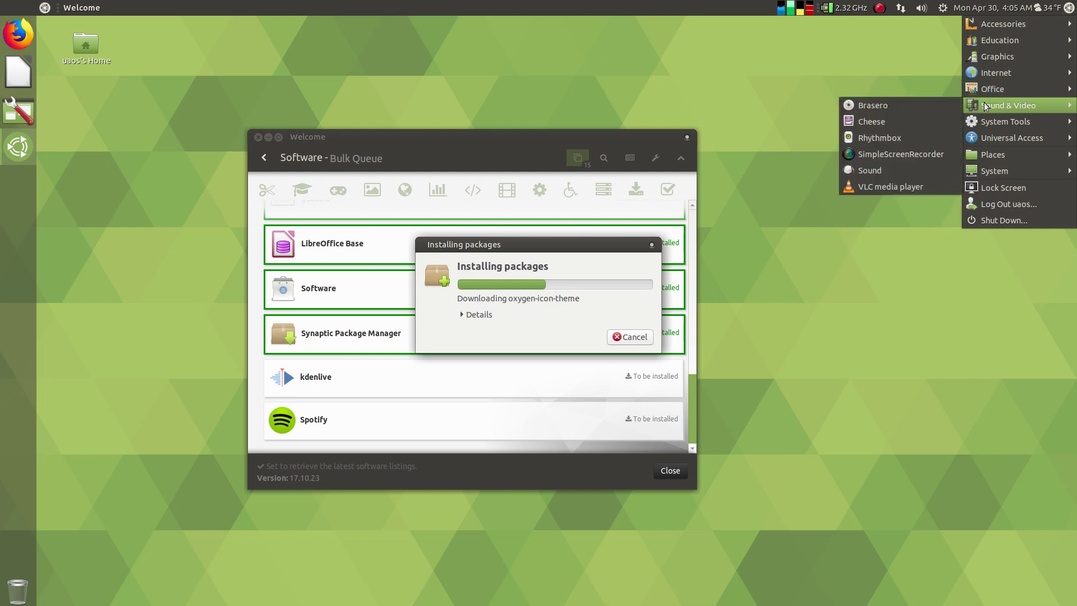
mouse_move(981, 72)
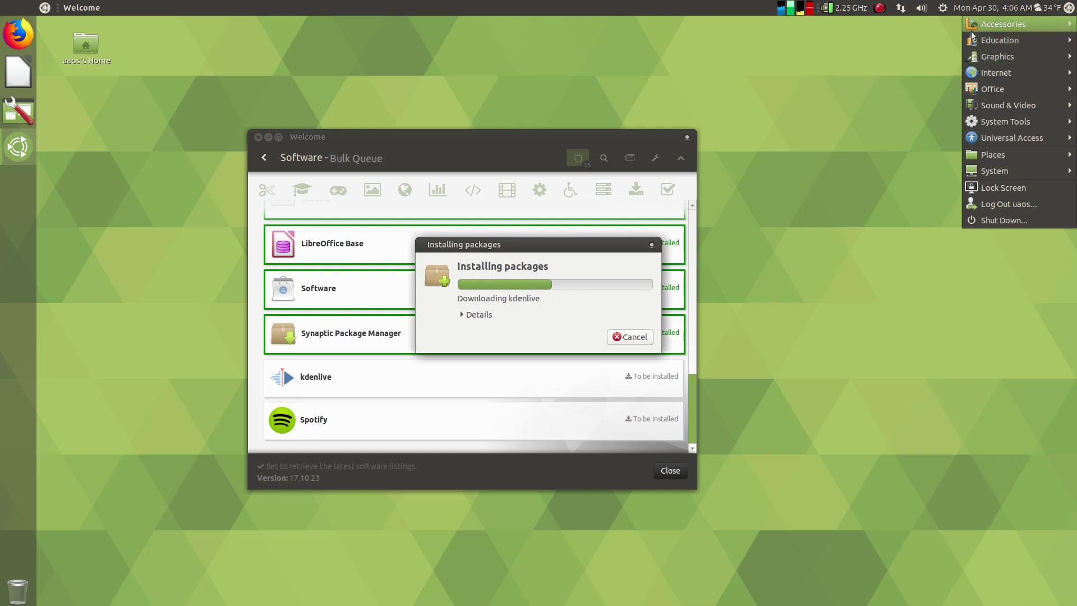
mouse_move(970, 30)
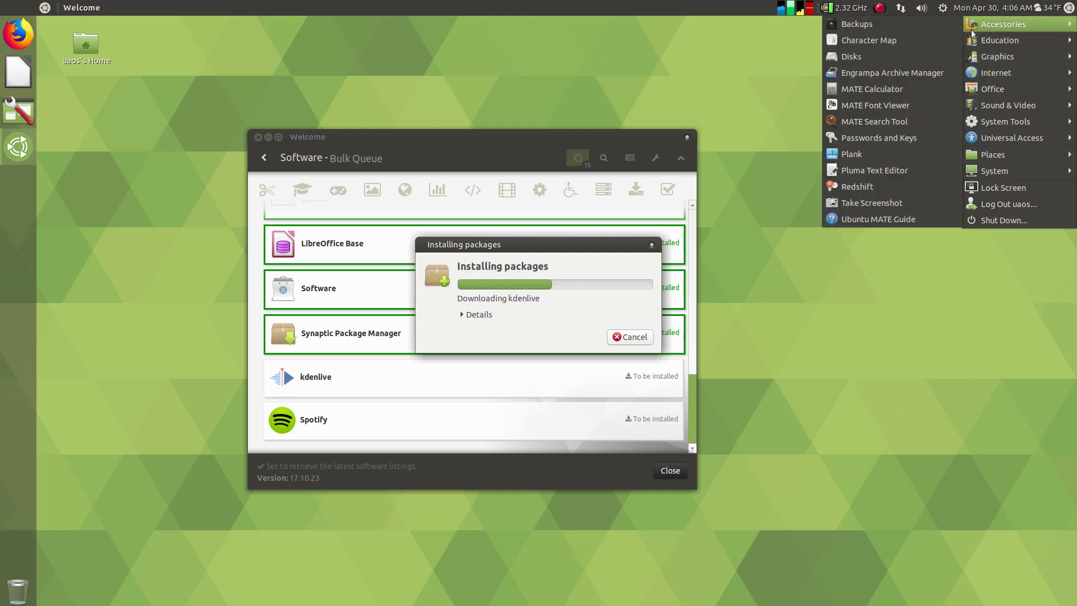
click(985, 245)
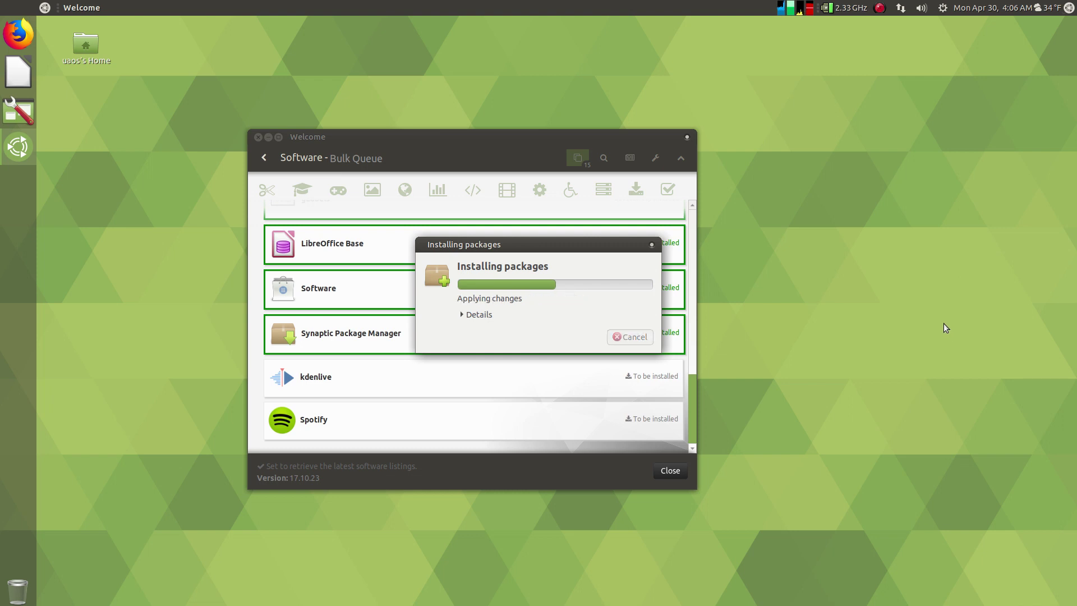
click(932, 299)
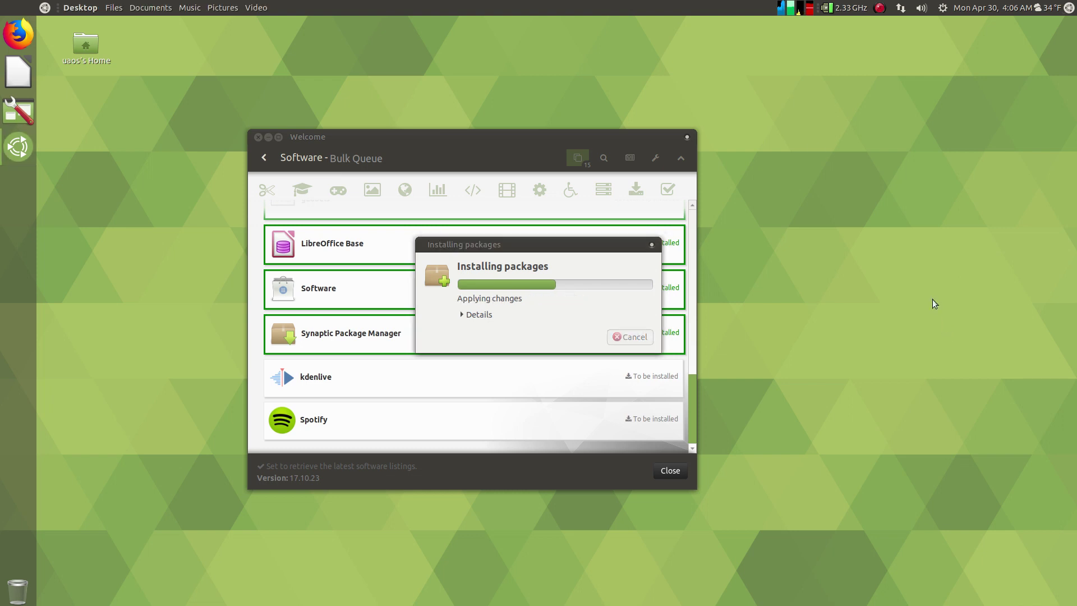
click(364, 132)
click(131, 136)
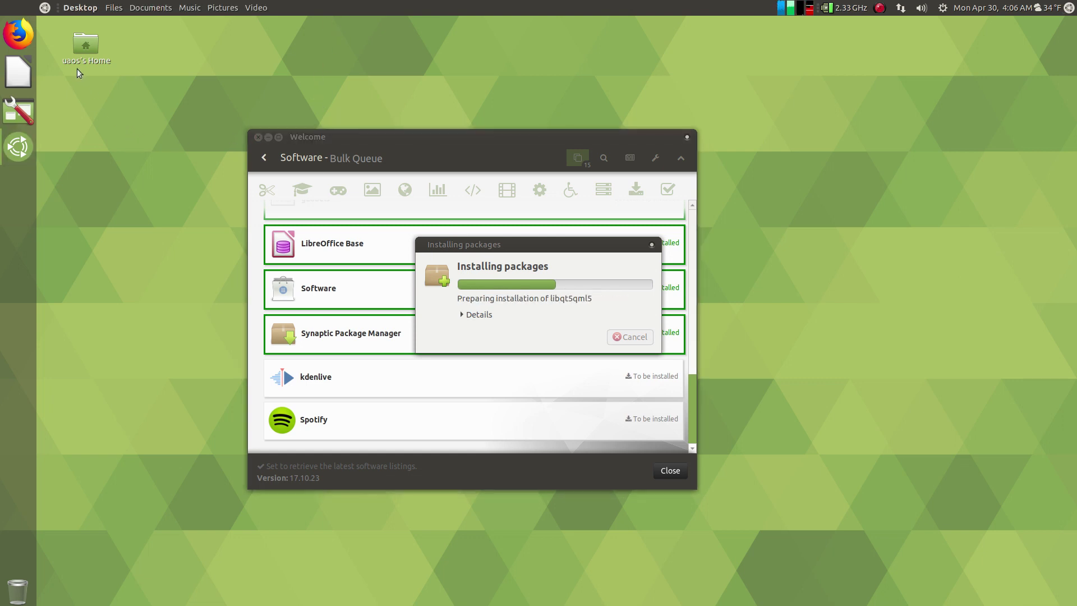
- Look over the dock's context menu with its preferences and panel-locking options, and dismiss it
right_click(9, 223)
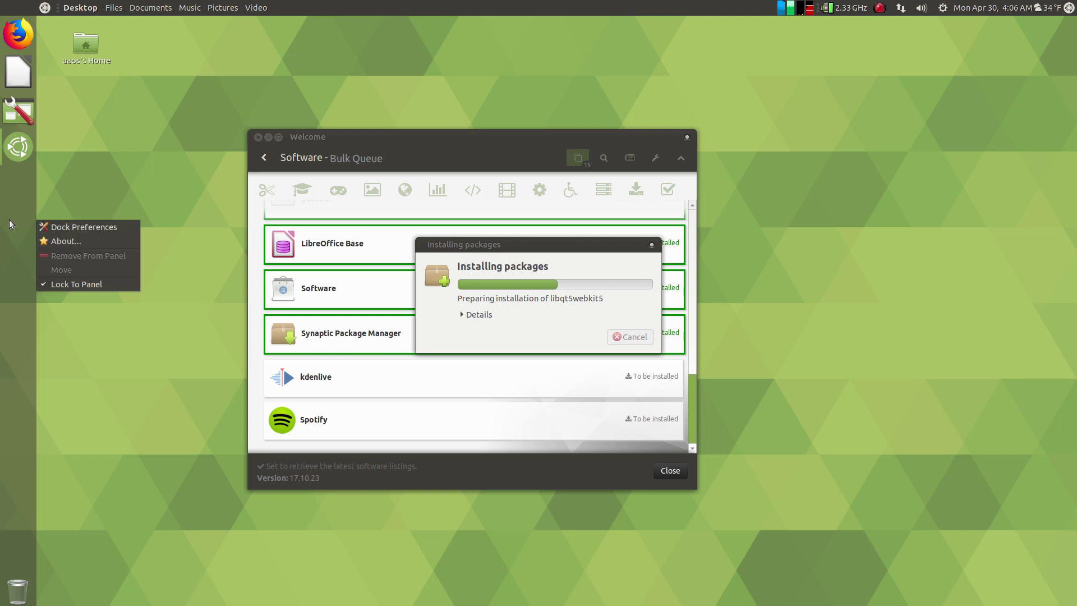
right_click(23, 568)
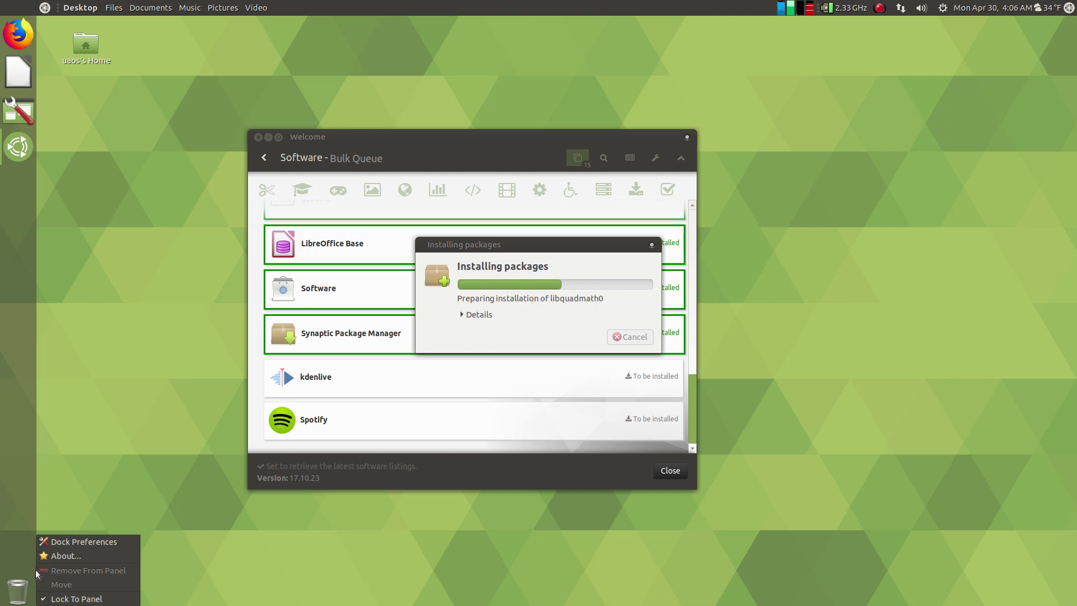
click(25, 570)
right_click(25, 569)
click(6, 506)
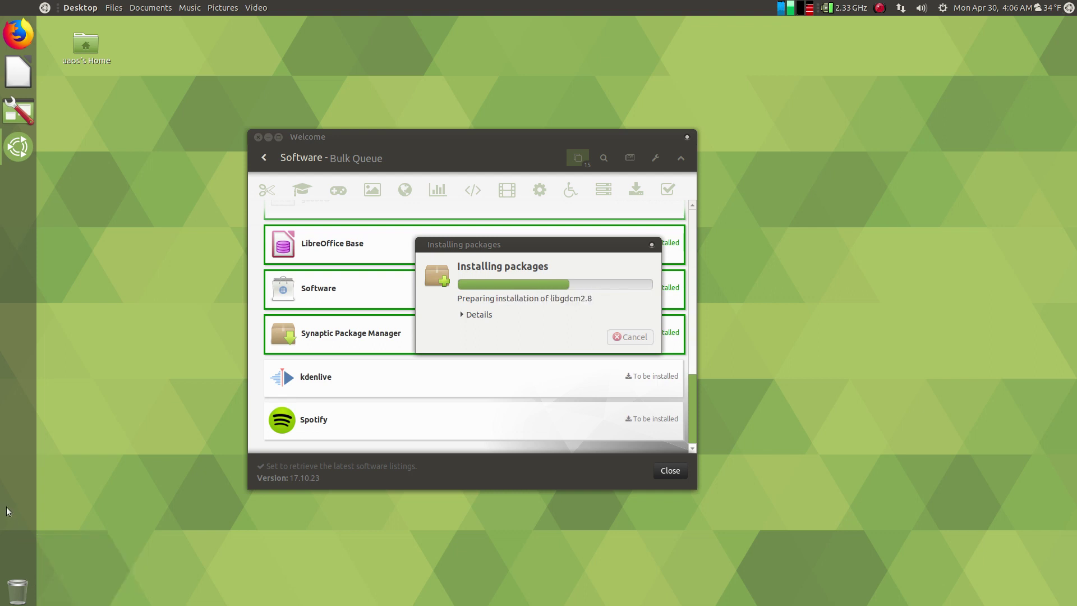
right_click(9, 465)
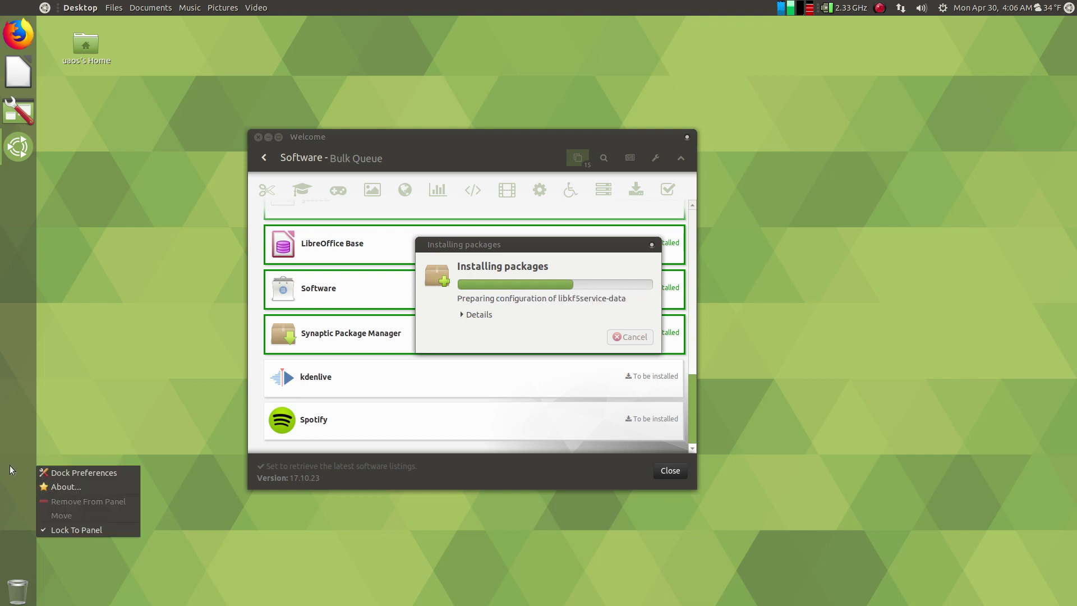
click(15, 332)
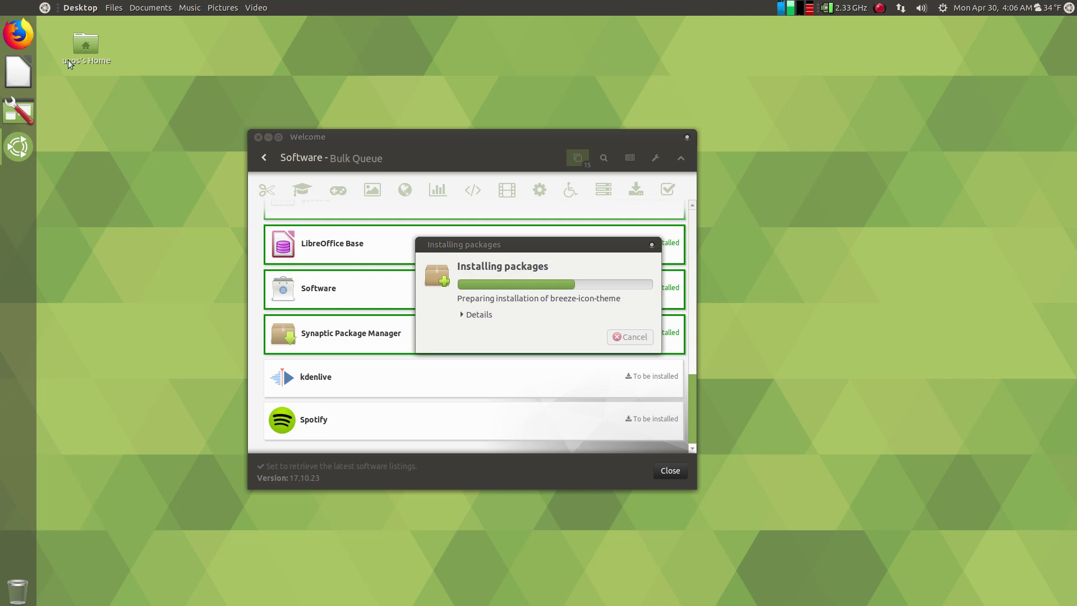
- View all installed applications in the full-screen application launcher, and close it
click(45, 9)
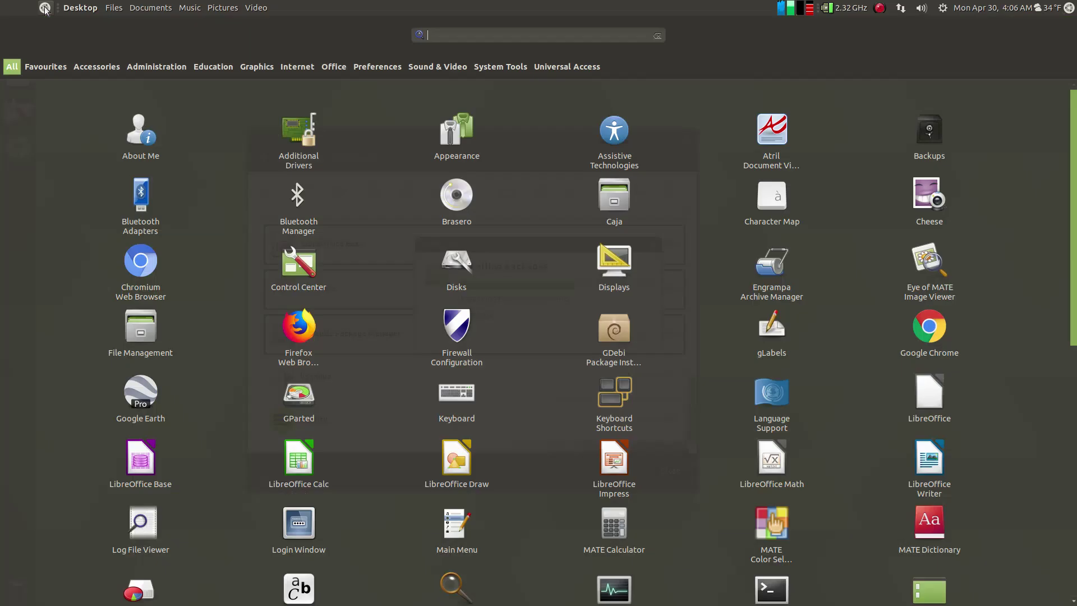
click(45, 9)
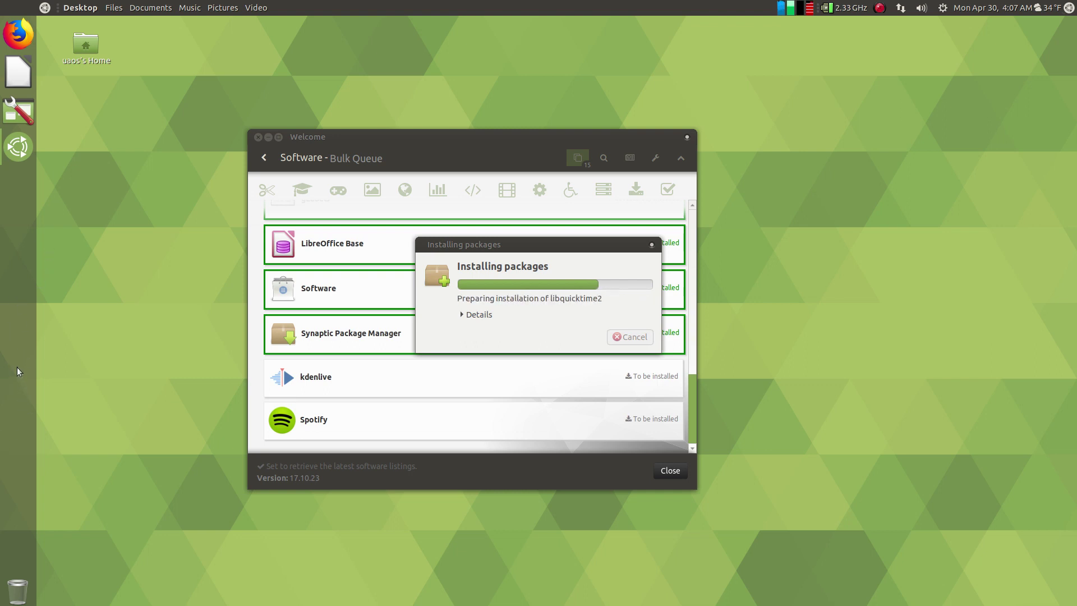
- Open the dock preferences and review the Workspaces, Windows, Panel Options and Misc settings, ending on the Appearance settings
right_click(19, 187)
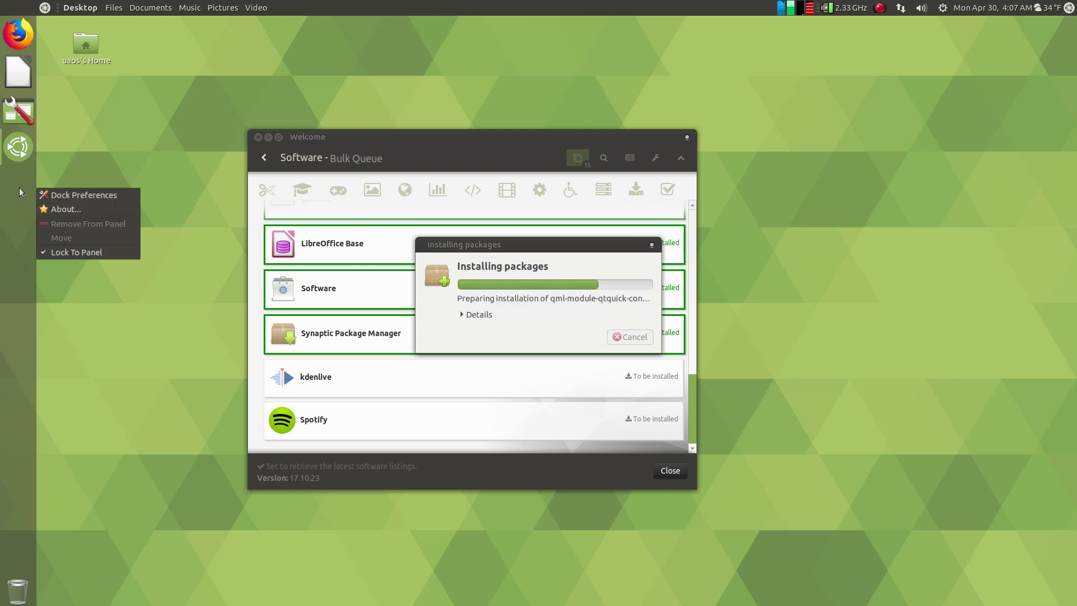
click(56, 195)
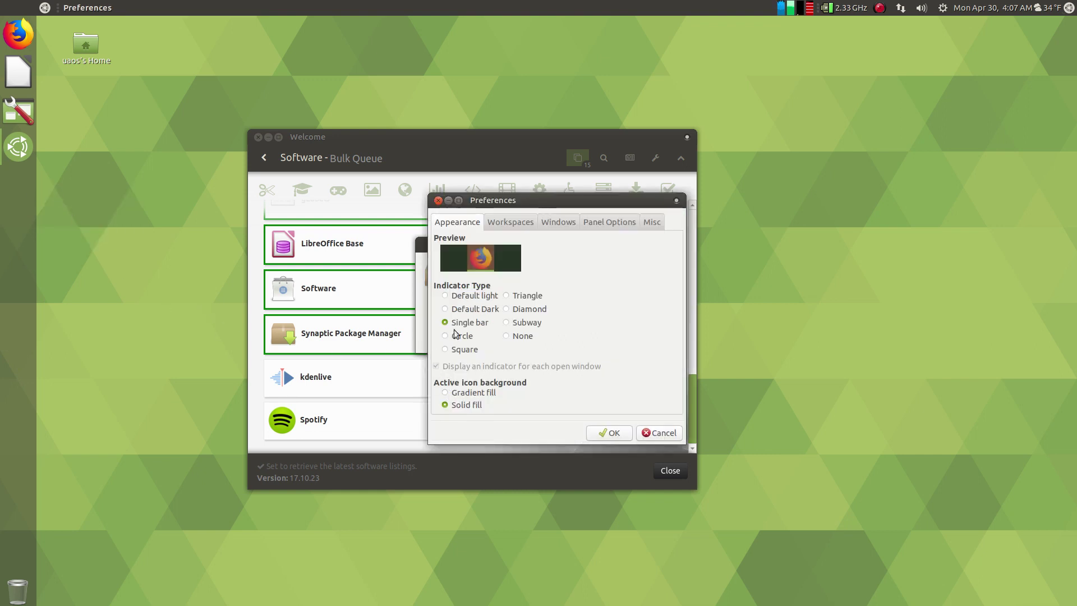
click(503, 224)
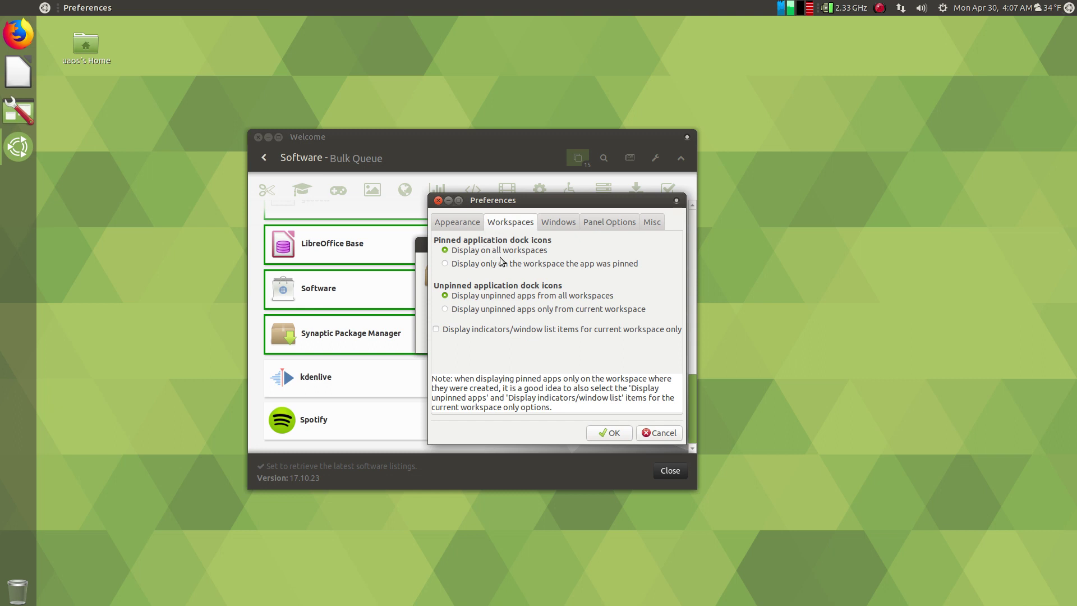
click(558, 224)
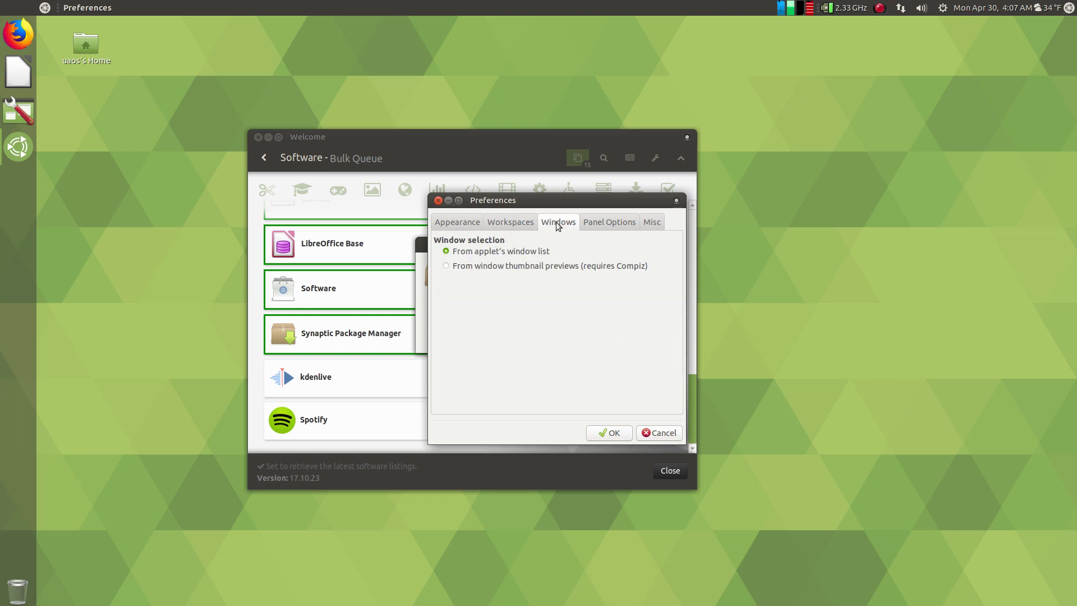
click(609, 223)
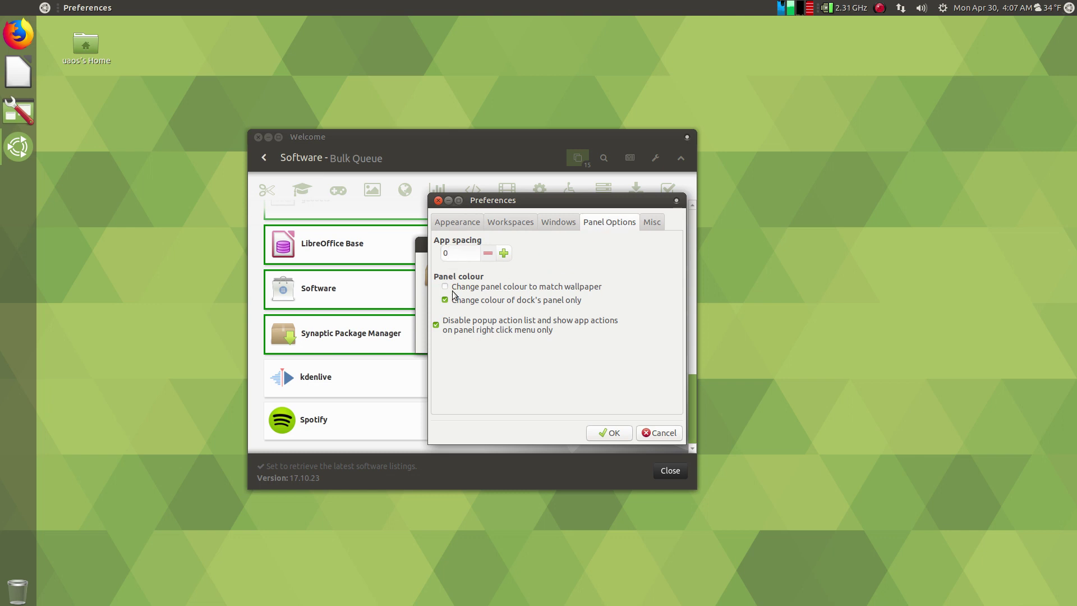
click(654, 224)
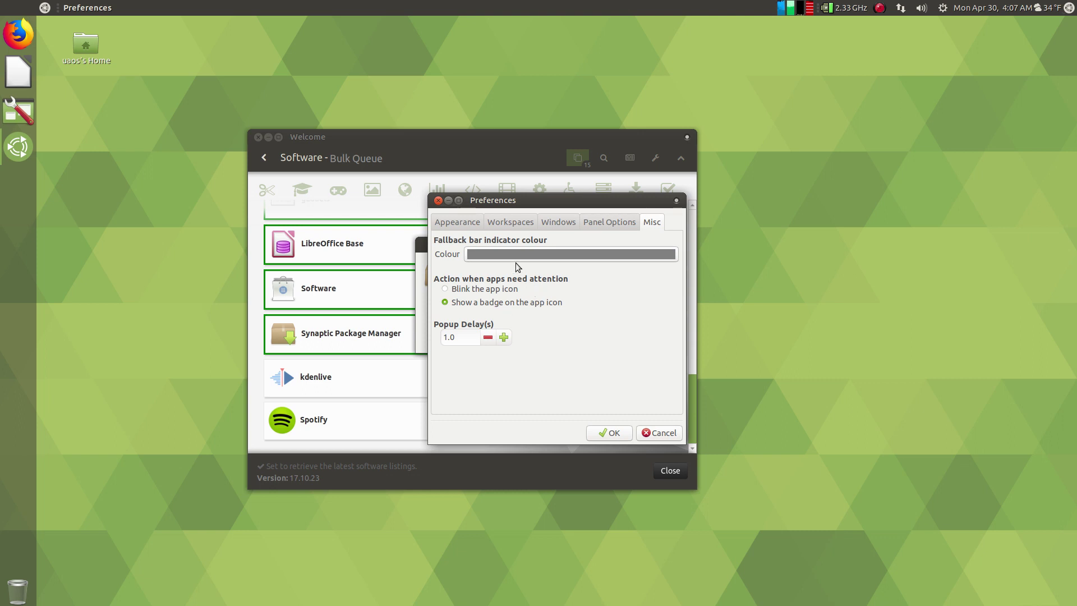
click(466, 222)
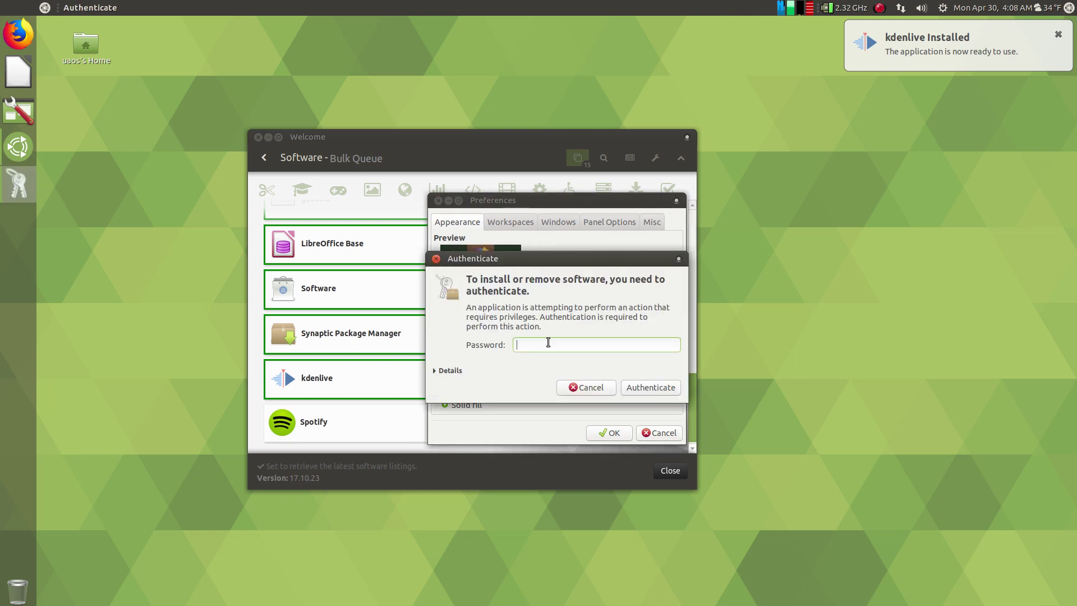
- Move the dock preferences clear of the authentication prompt, and enter the account password to authorize the Spotify installation
drag(564, 201, 964, 201)
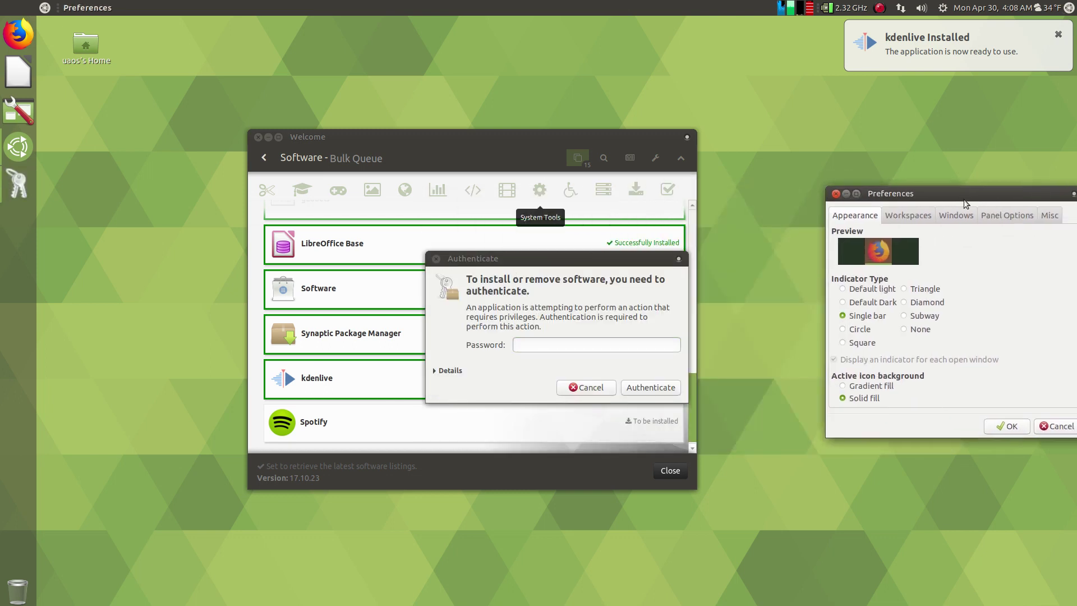
click(560, 340)
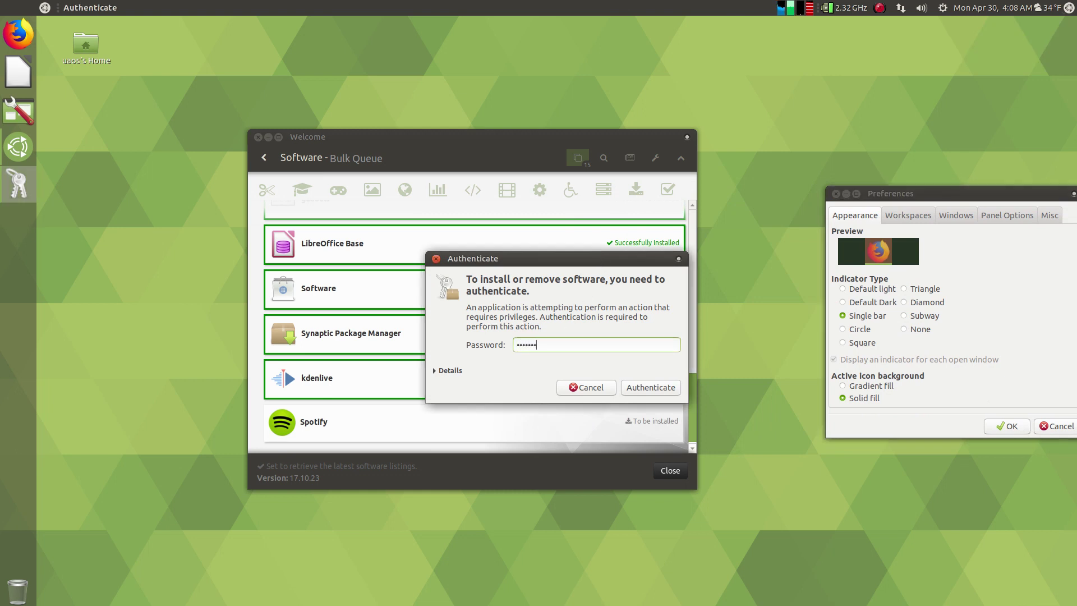
key(Return)
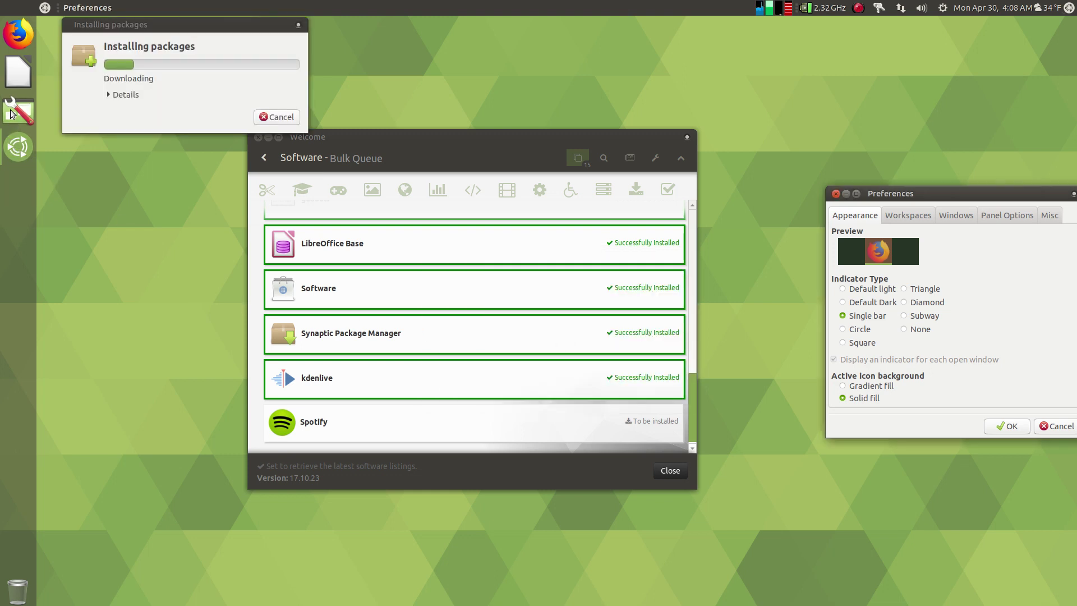
- Move the dock preferences back over the Welcome window, and examine the Workspaces, Windows, Panel Options and Misc settings again
right_click(8, 191)
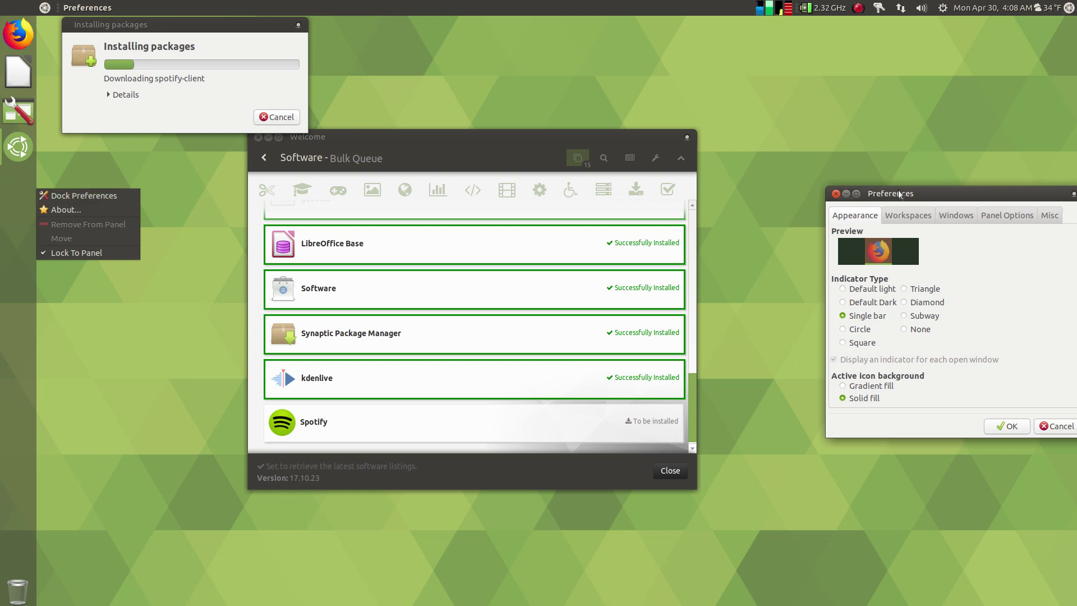
click(910, 220)
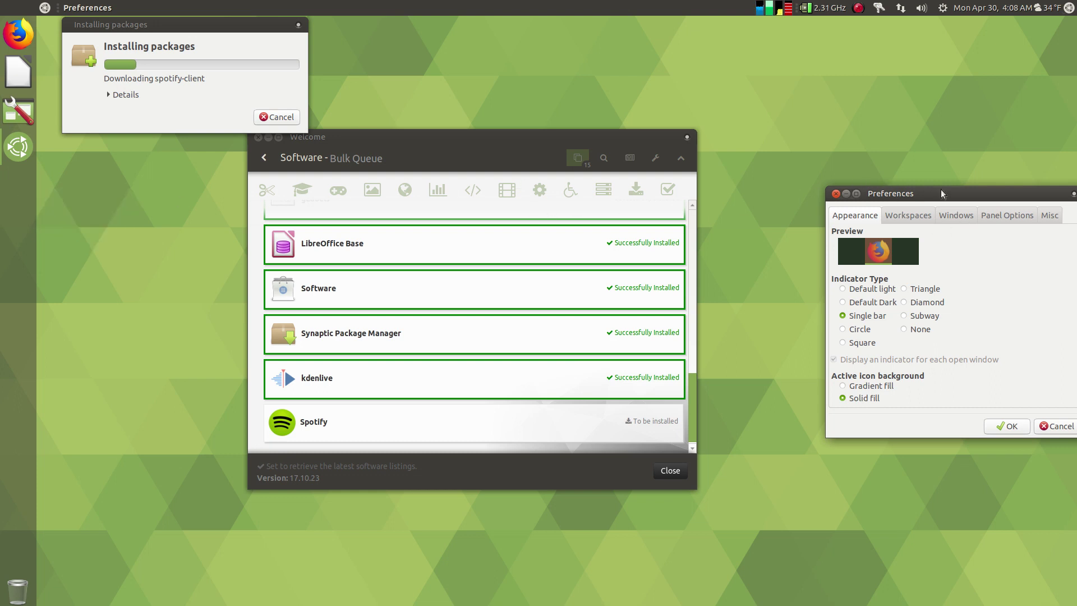
drag(940, 190, 486, 195)
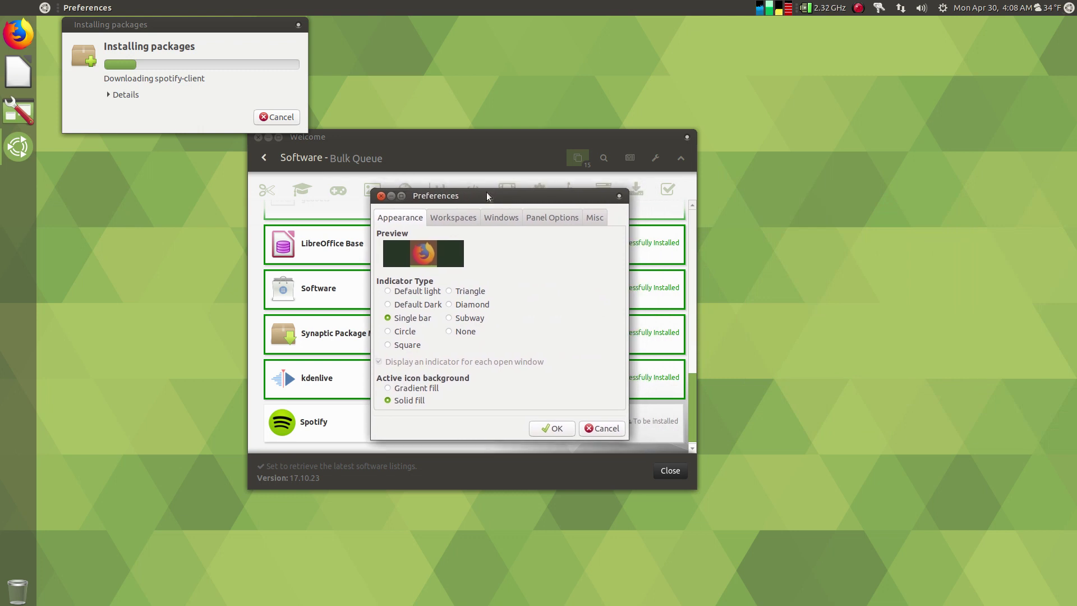
click(446, 218)
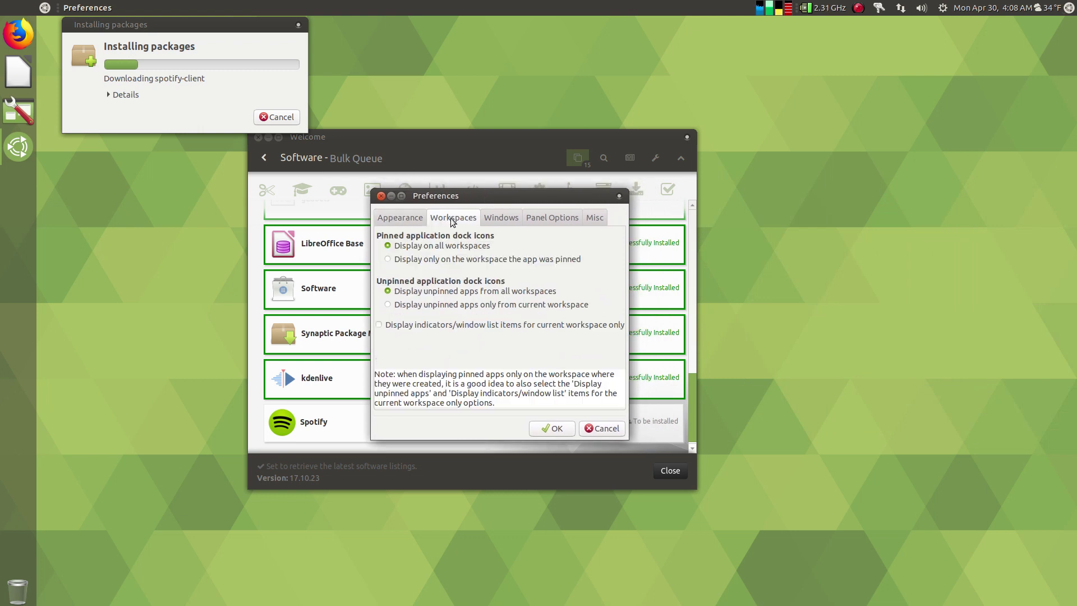
click(494, 218)
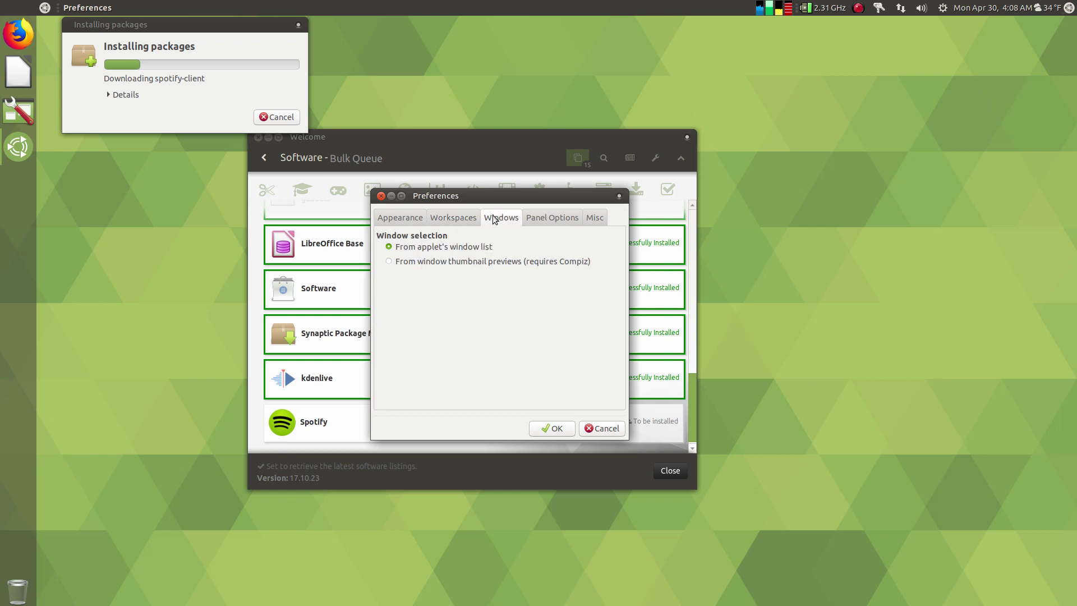
click(538, 221)
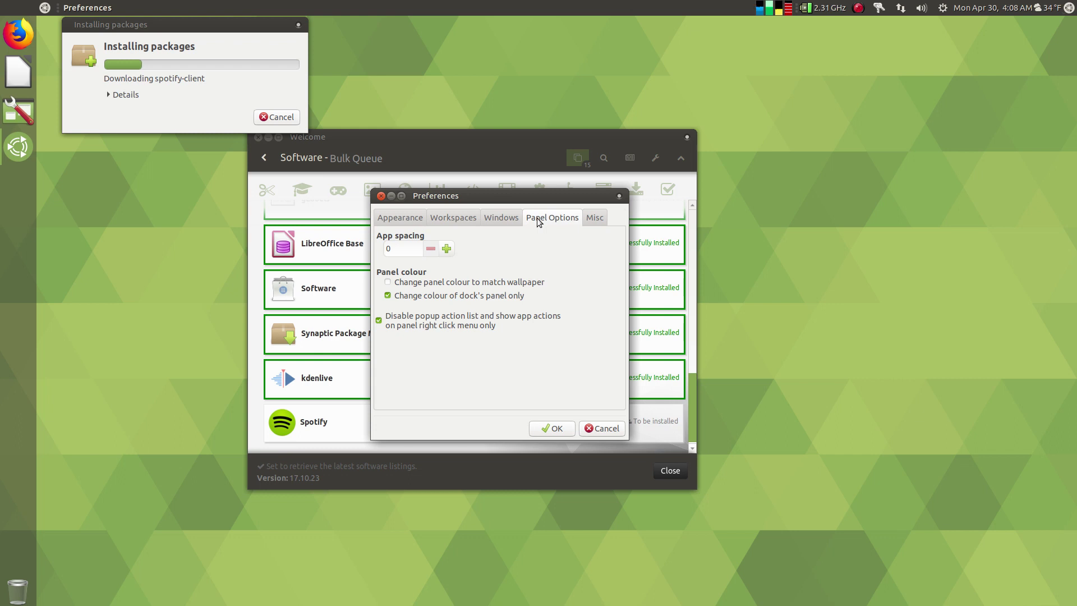
click(588, 219)
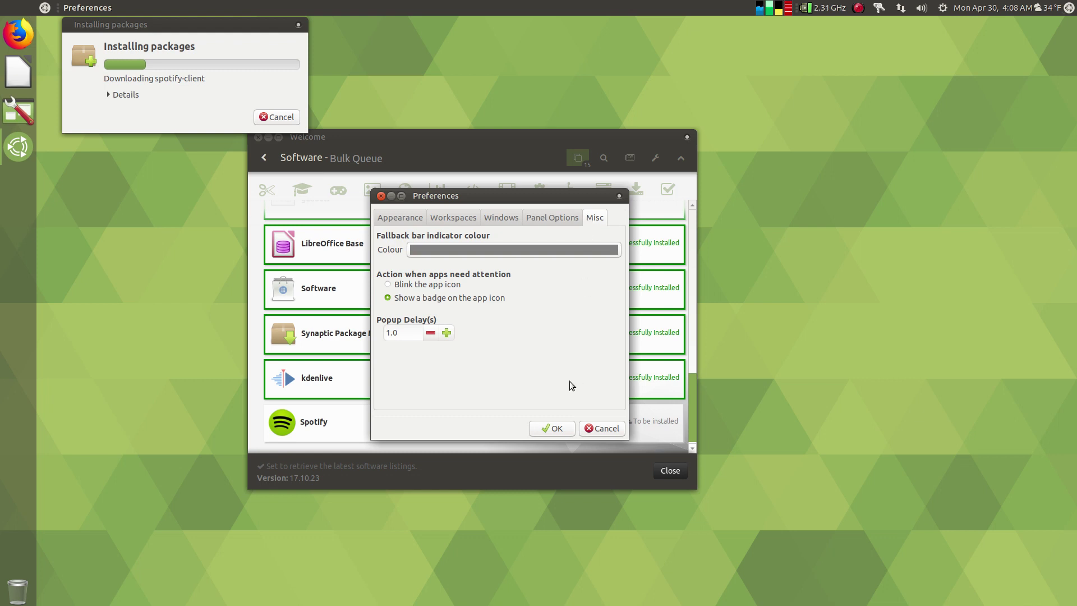
- Set the dock's popup delay to 0.1 seconds, and choose to show a badge on the app icon when apps need attention
click(426, 333)
click(426, 333)
click(426, 333)
click(426, 333)
click(426, 333)
click(426, 333)
click(426, 333)
click(426, 333)
click(426, 333)
click(389, 285)
click(387, 298)
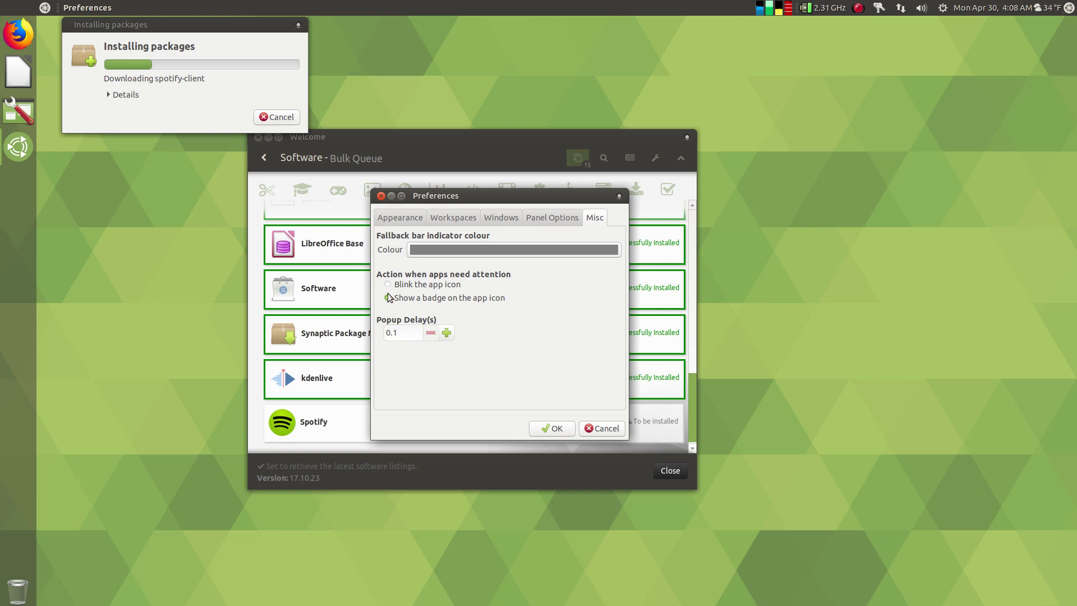
- Review the dock's Panel Options, Windows, Workspaces and Appearance settings once more, and close the preferences without applying changes
click(547, 219)
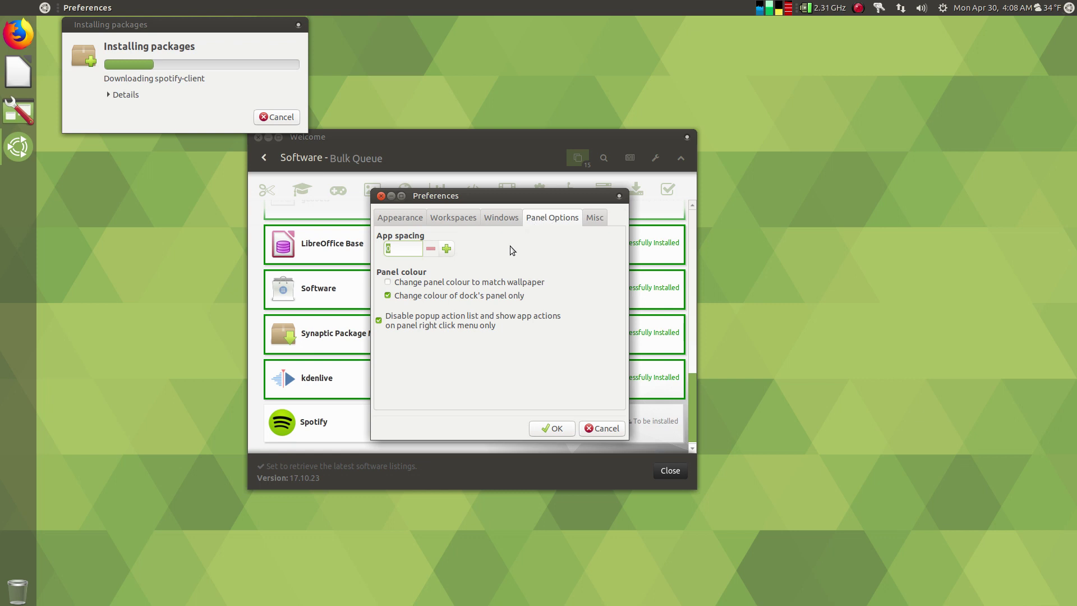
click(501, 217)
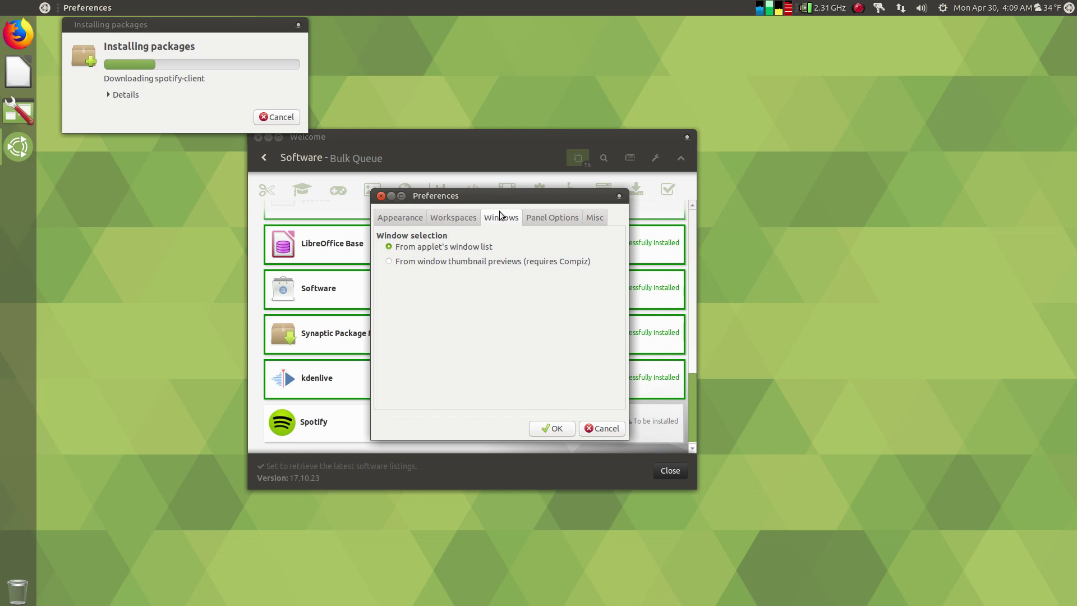
click(460, 218)
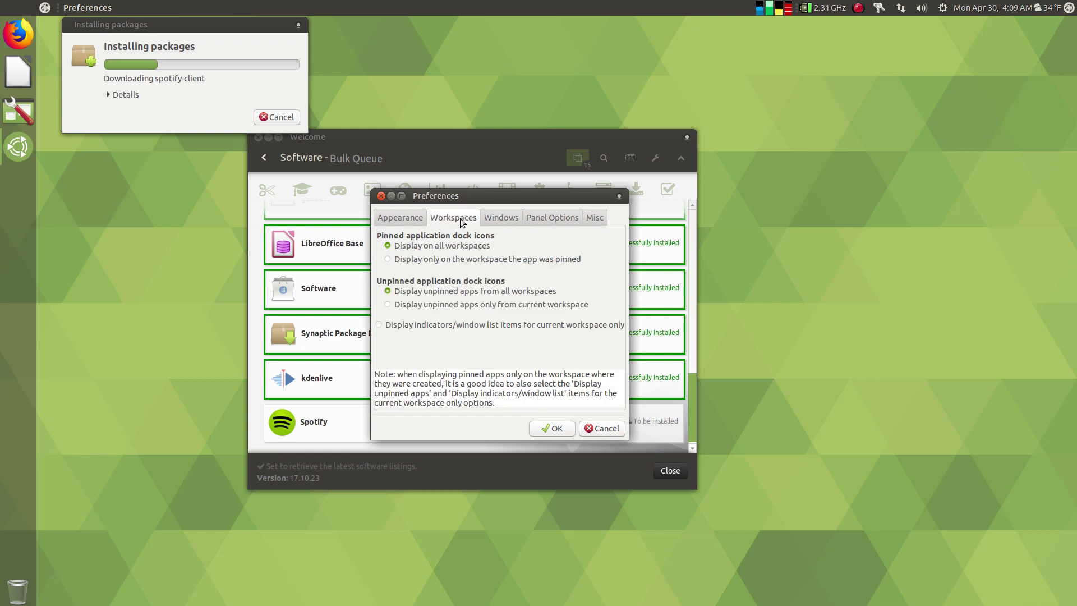
click(404, 220)
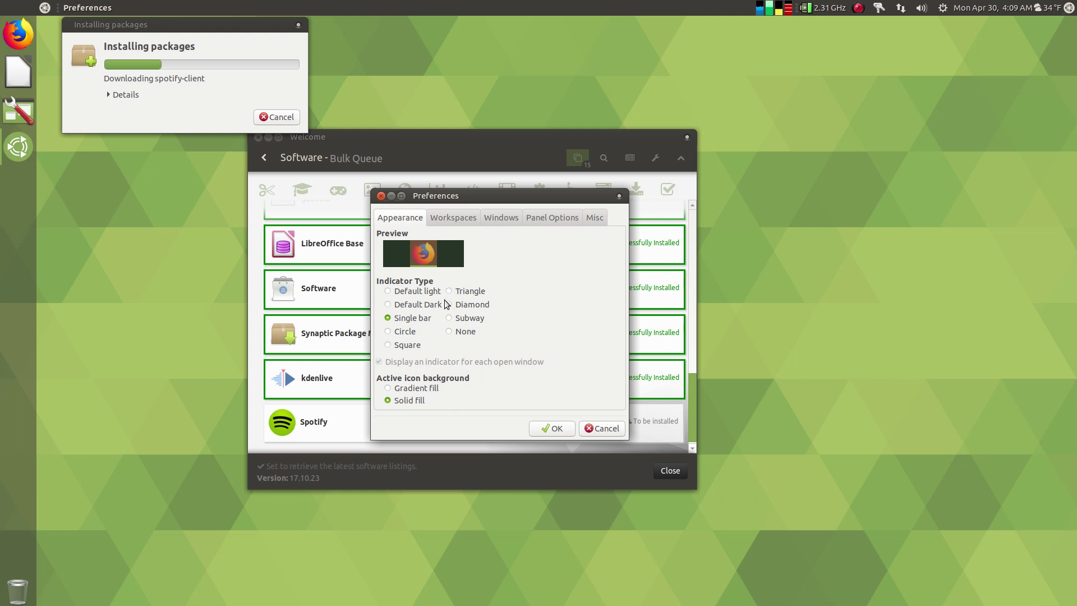
click(599, 429)
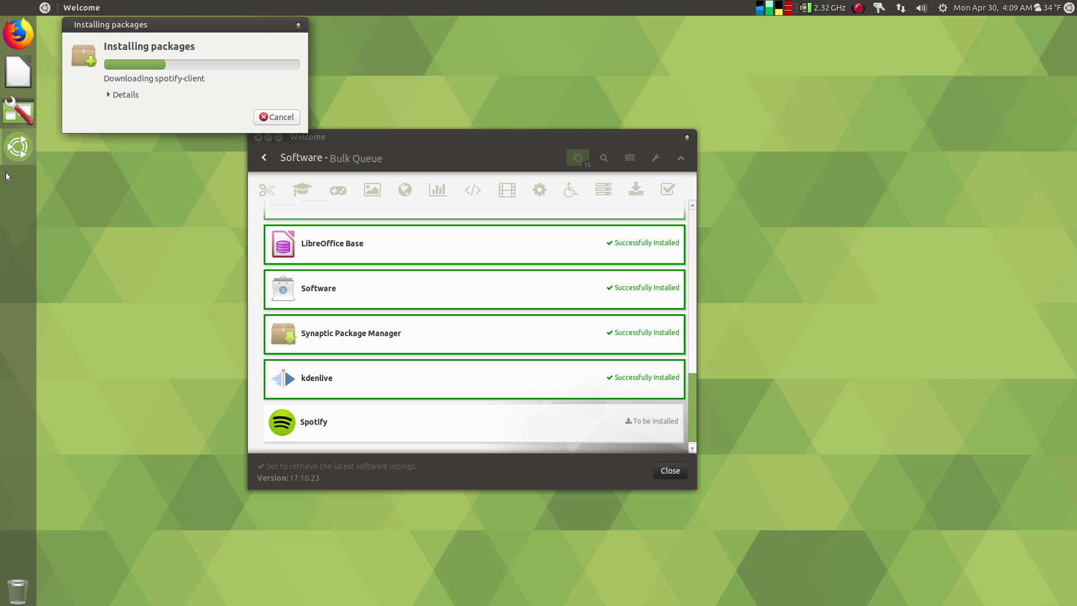
- Reopen the dock preferences from Firefox's dock icon, and look over the options offered for the Trash applet
right_click(31, 21)
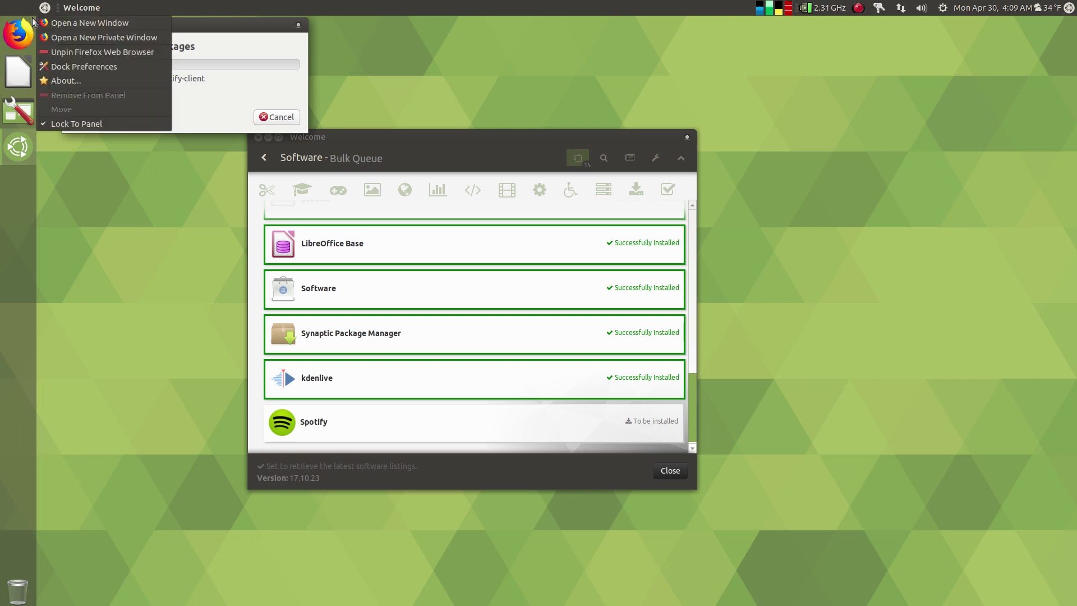
click(61, 67)
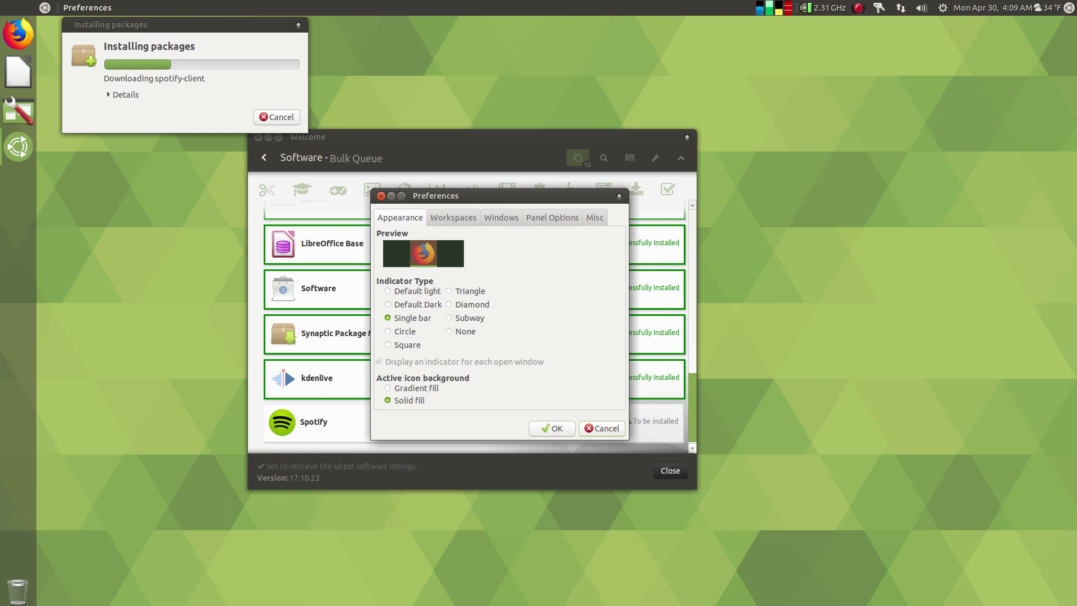
right_click(24, 603)
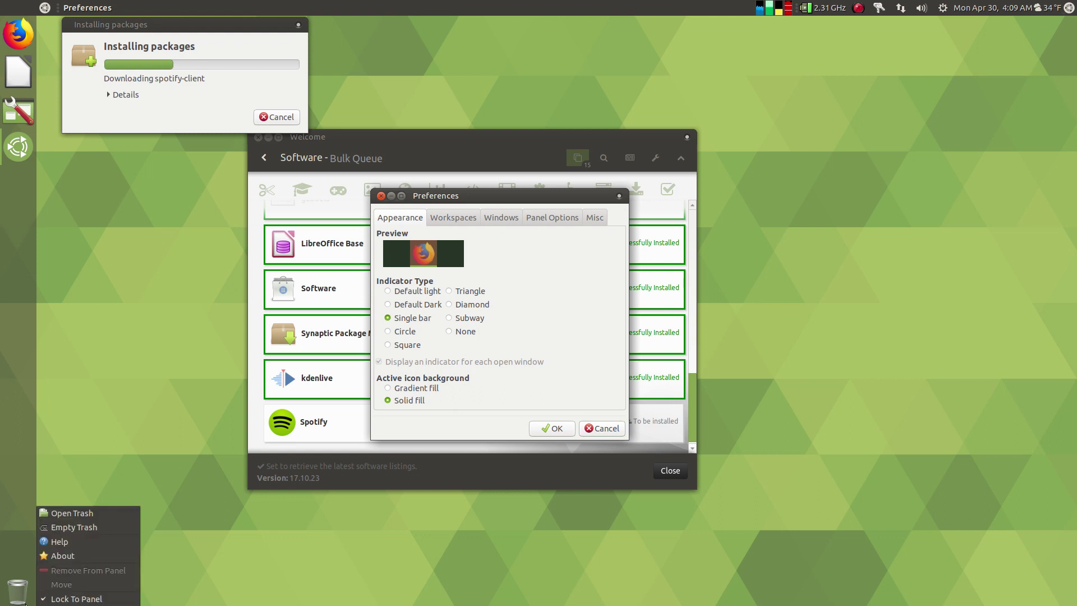
key(Escape)
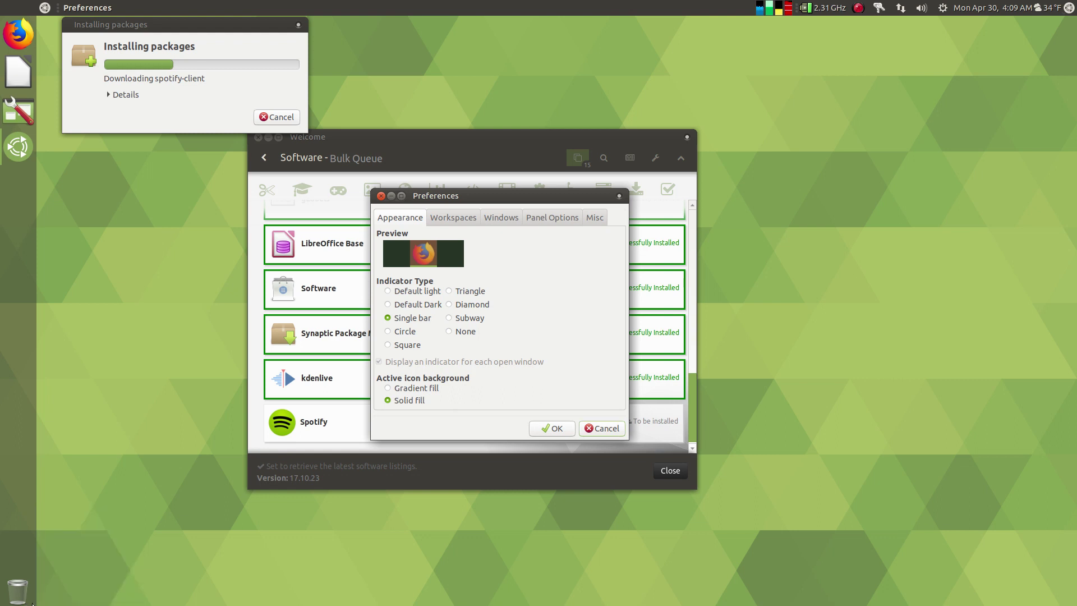
right_click(33, 603)
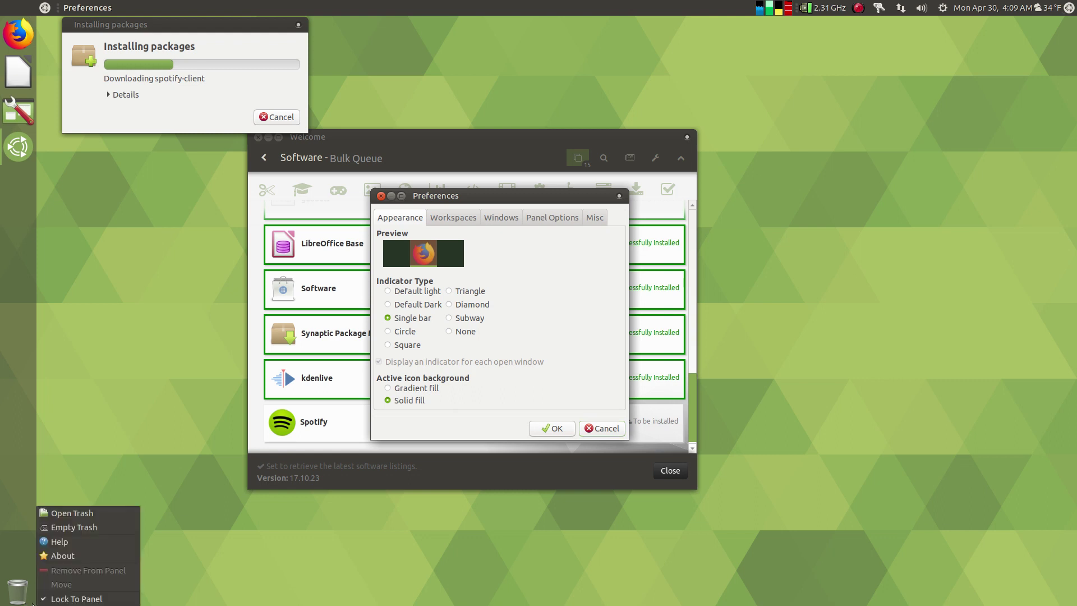
click(77, 459)
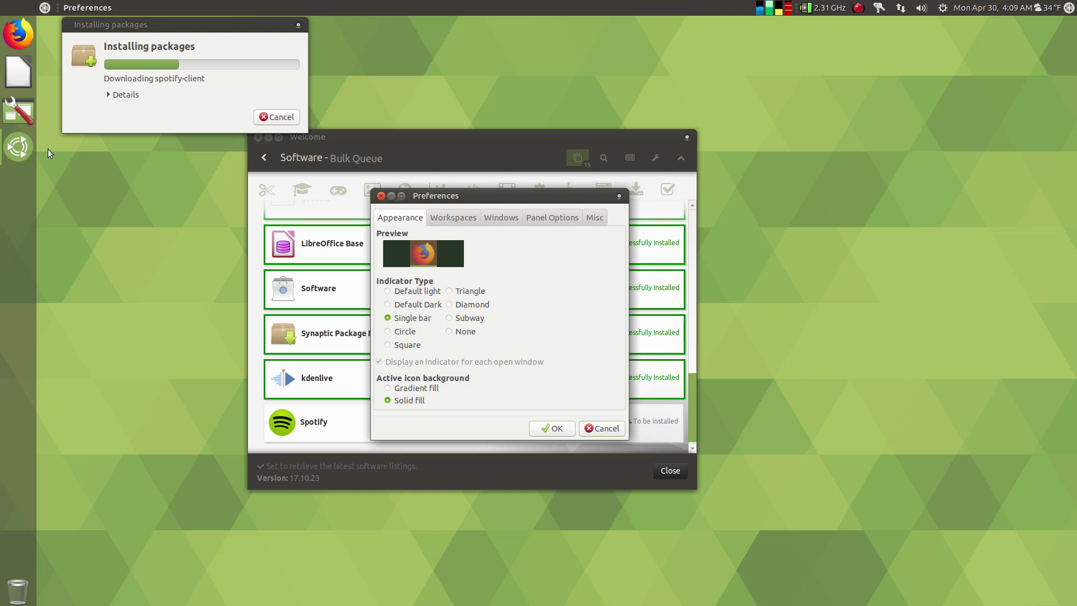
- Unlock the dock from the side panel and move it slightly down, leaving a free panel area above Firefox
right_click(20, 25)
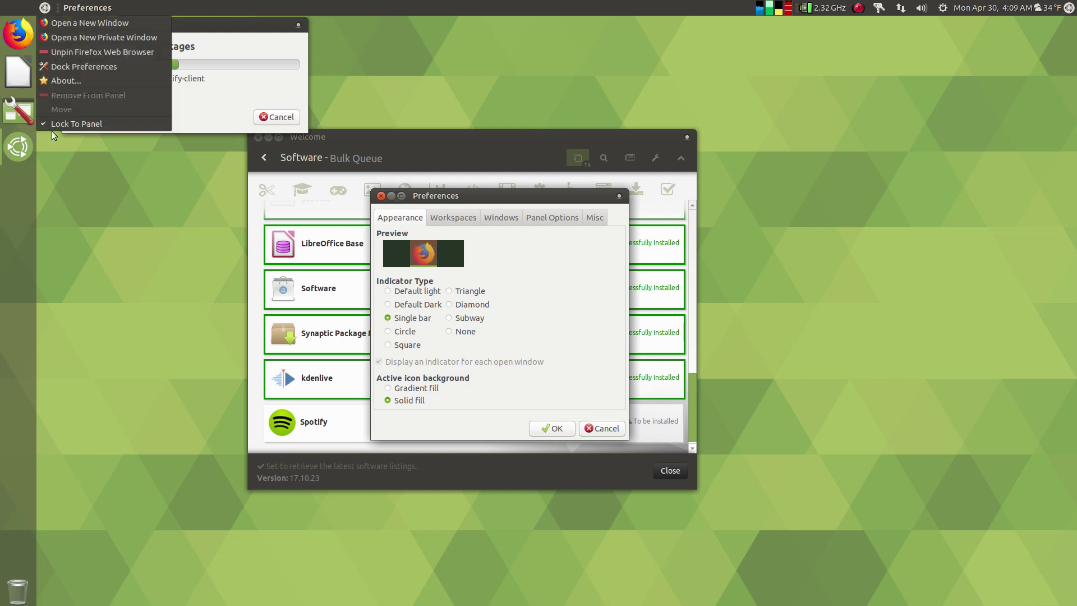
click(55, 123)
right_click(20, 41)
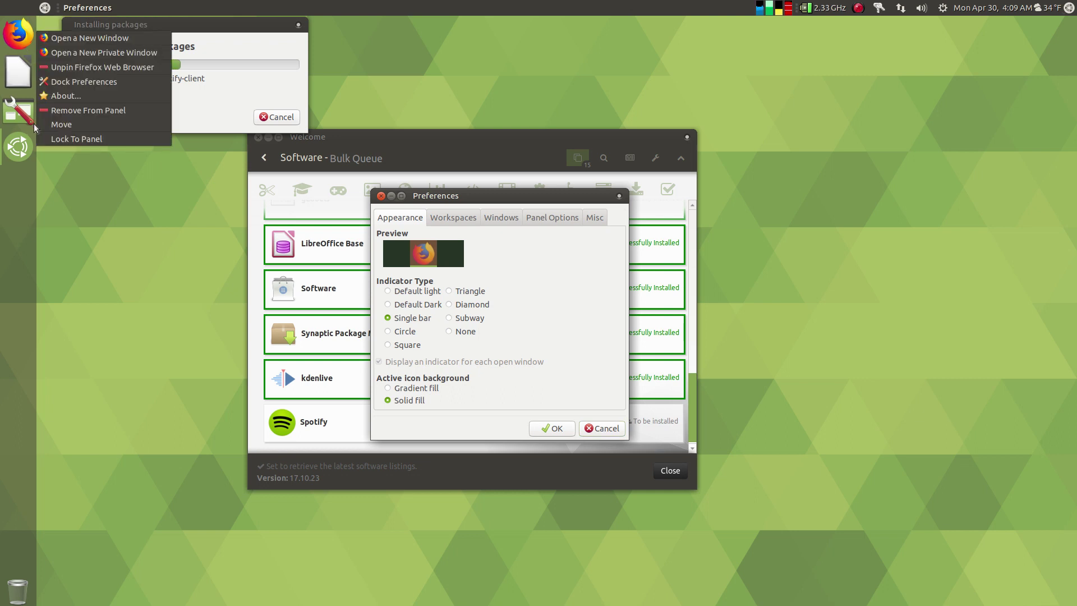
click(54, 123)
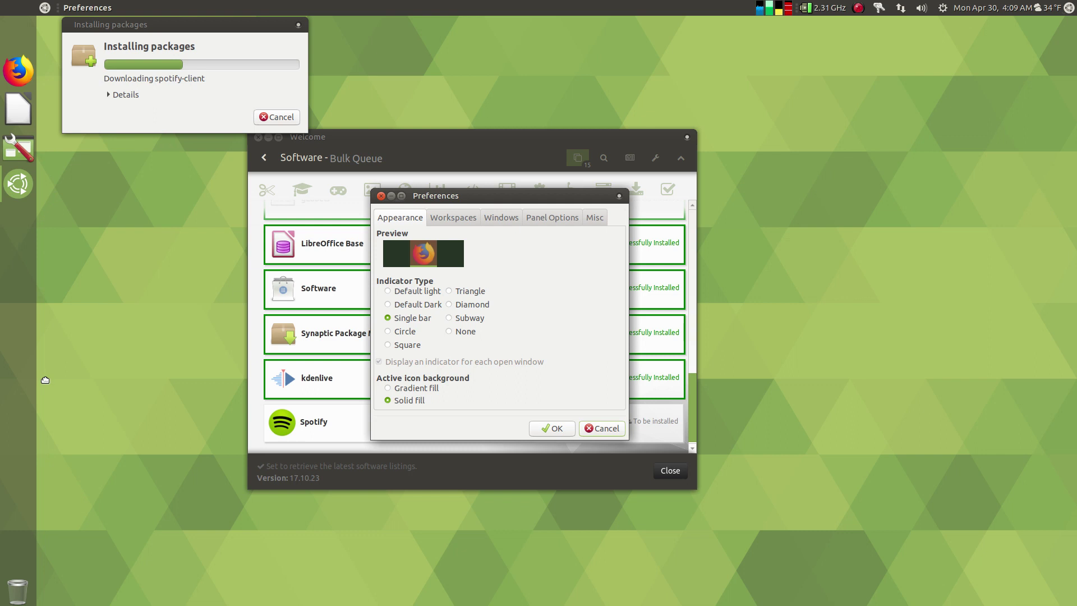
- Open the side panel's properties and reduce its size to 60 pixels
right_click(14, 26)
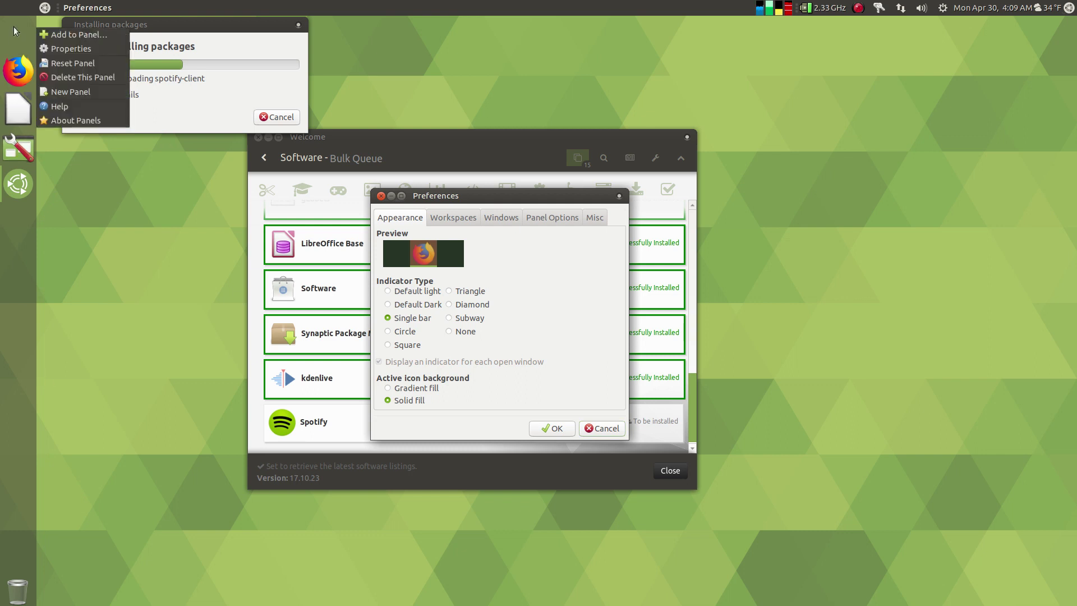
click(52, 47)
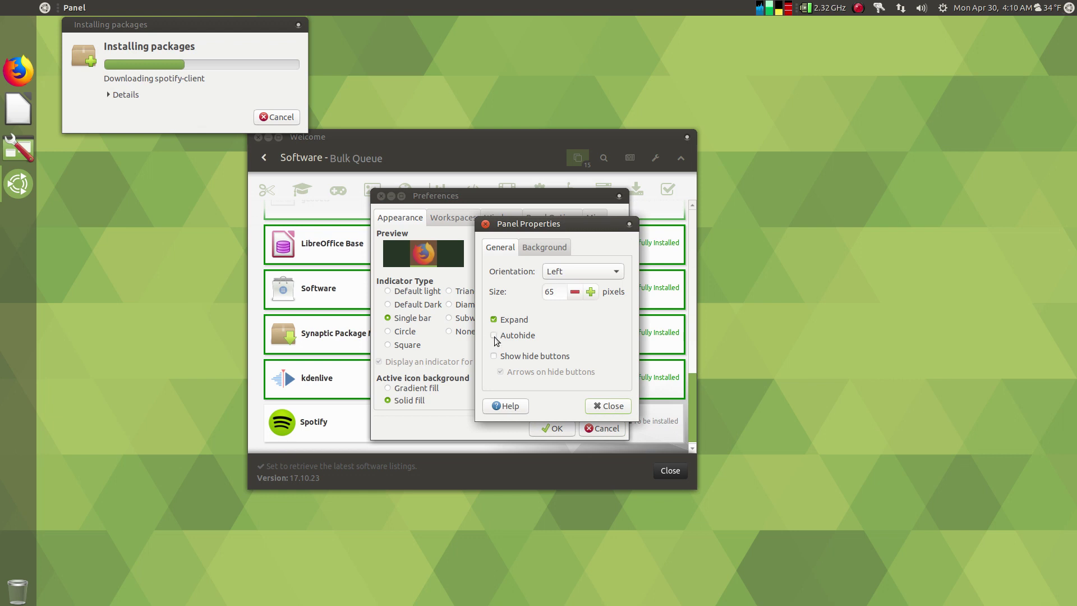
click(574, 292)
click(574, 292)
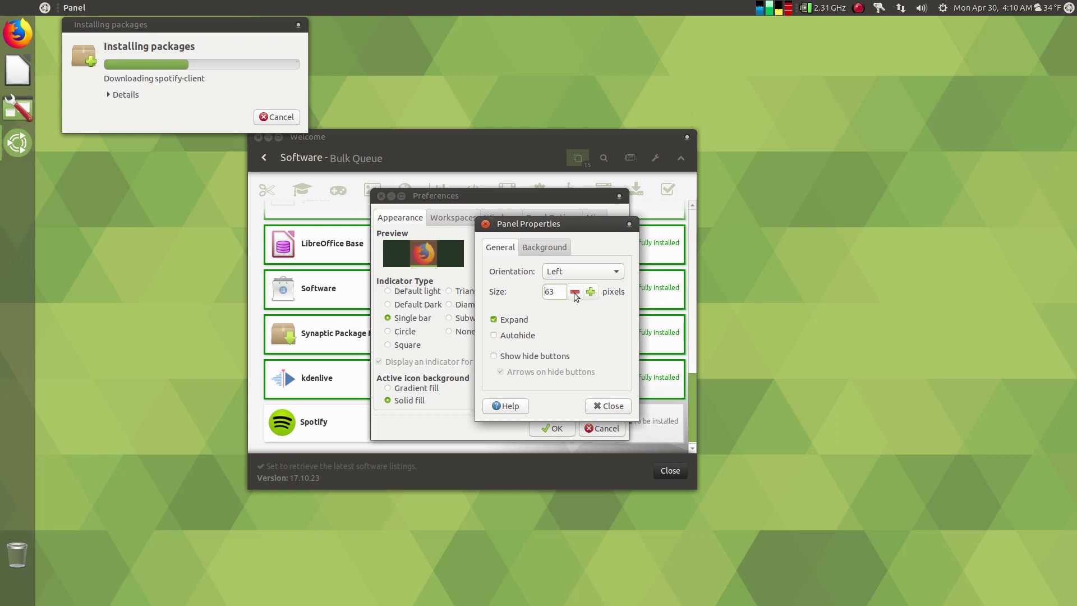
click(574, 292)
click(574, 292)
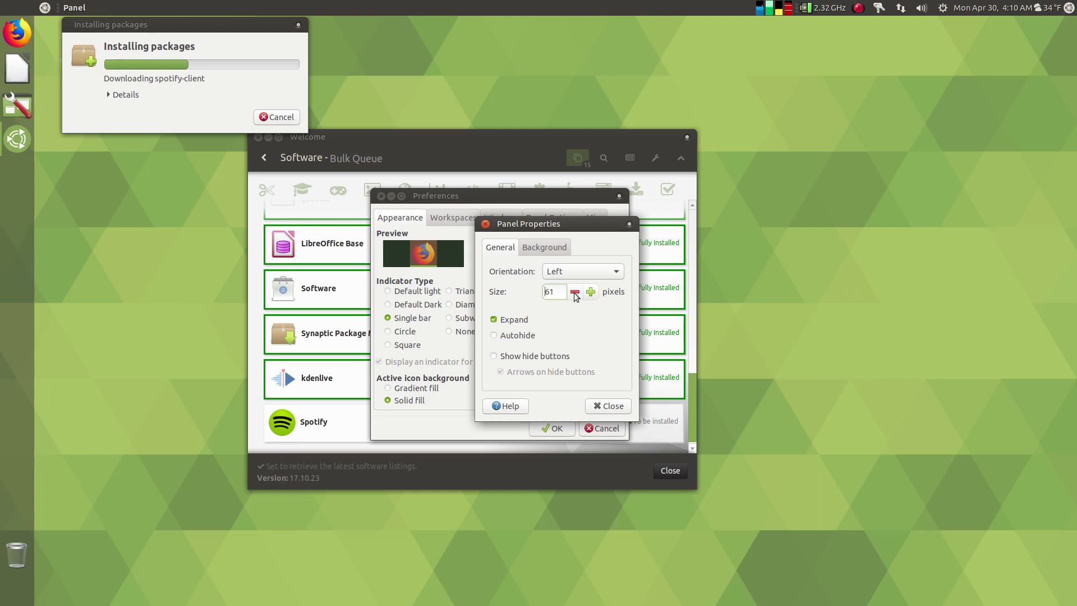
click(574, 292)
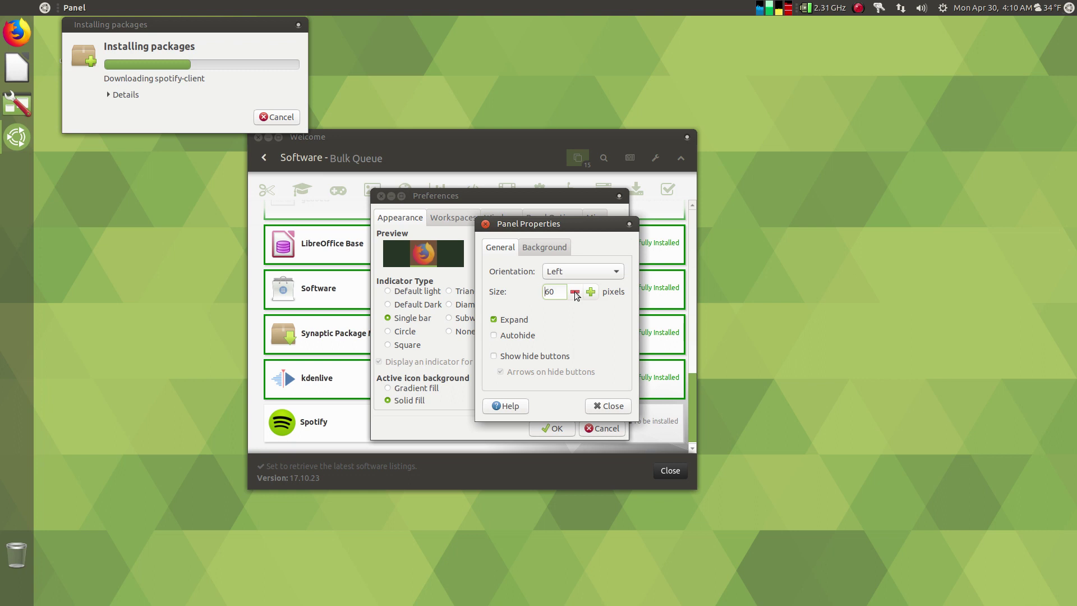
- Browse the items available for the side panel, and add the Brisk Menu below the Trash
right_click(17, 595)
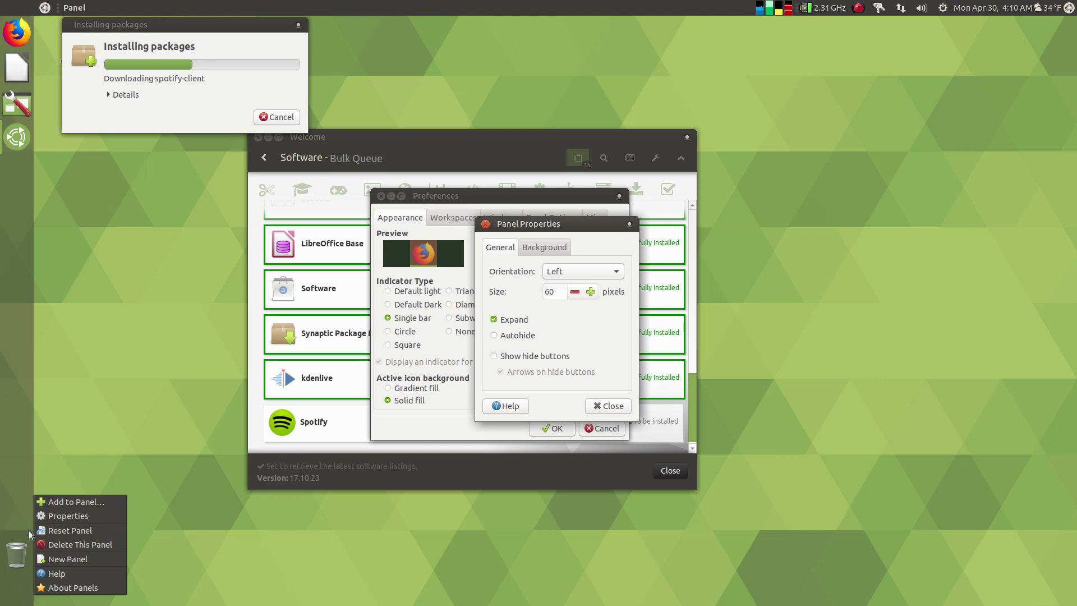
click(48, 501)
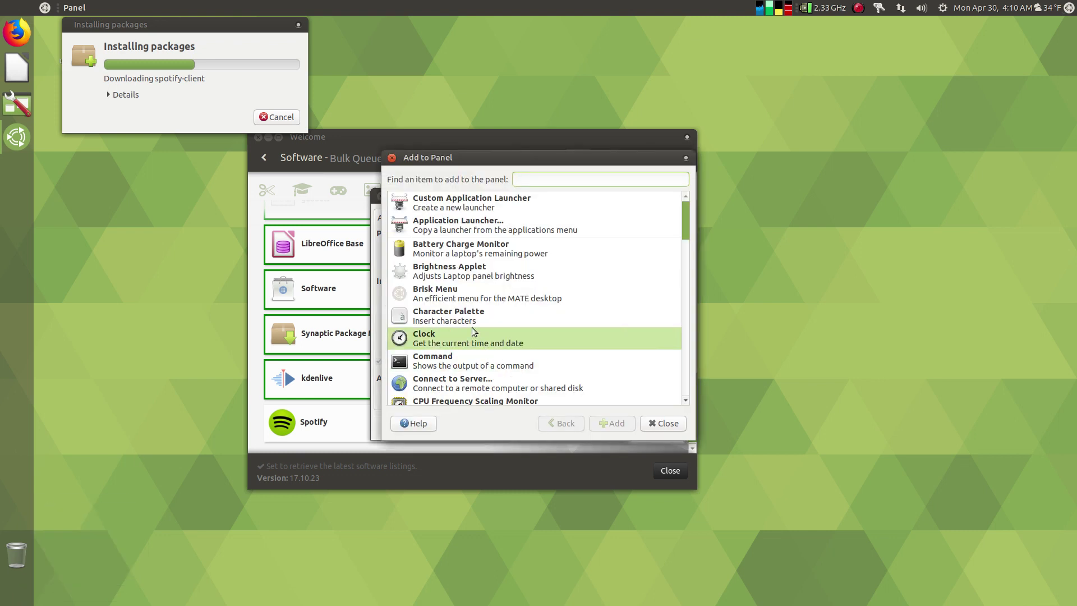
scroll(451, 349, down, 2)
scroll(453, 352, down, 5)
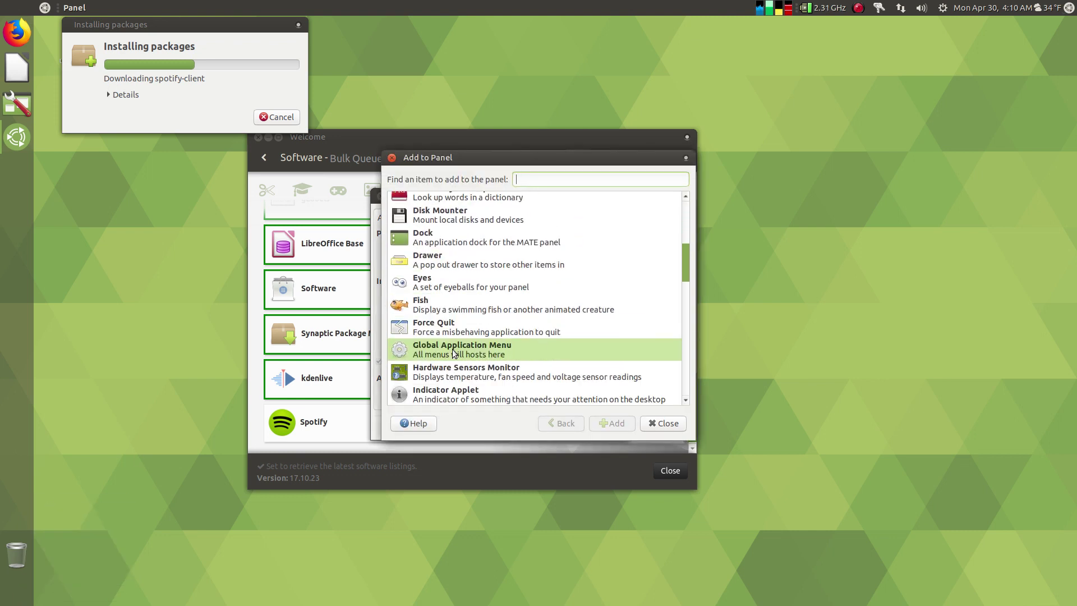
scroll(453, 352, up, 5)
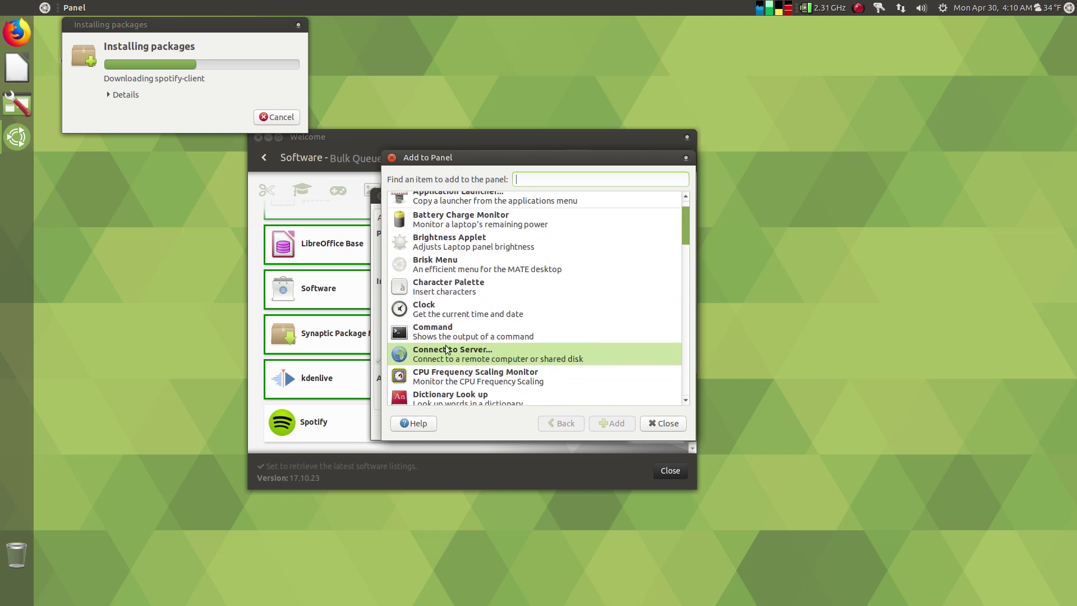
click(447, 263)
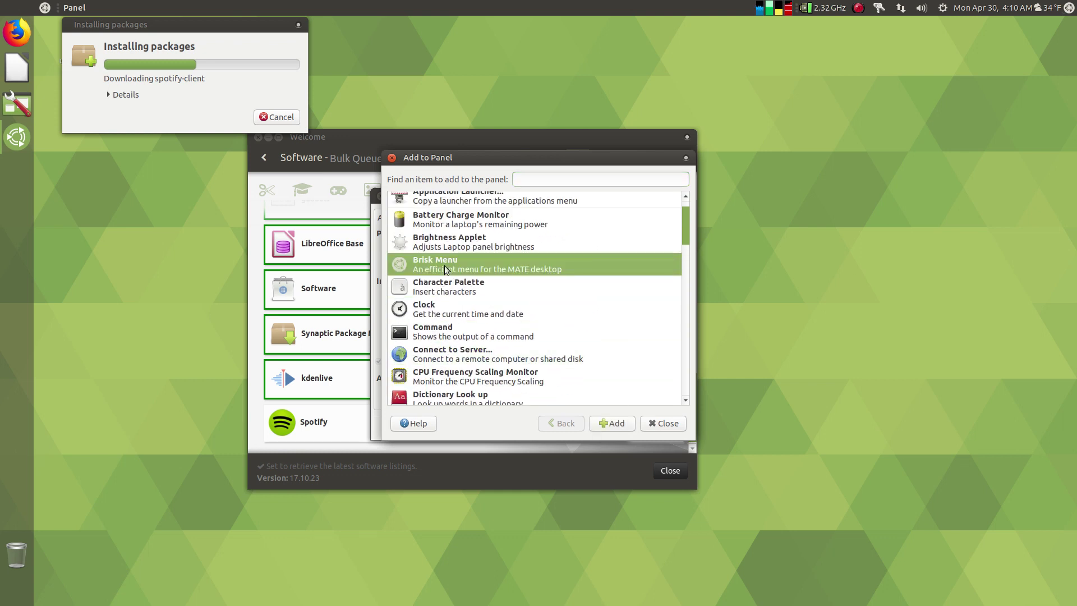
click(615, 423)
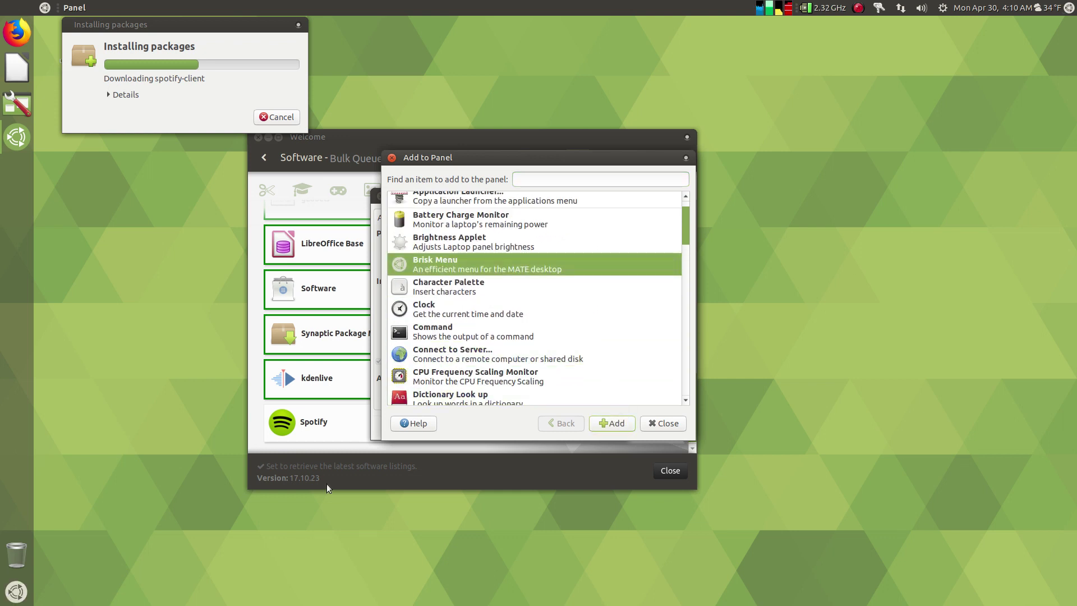
- Unlock the Trash applet from the side panel, and move the Brisk Menu to the panel's upper end above Firefox
right_click(18, 591)
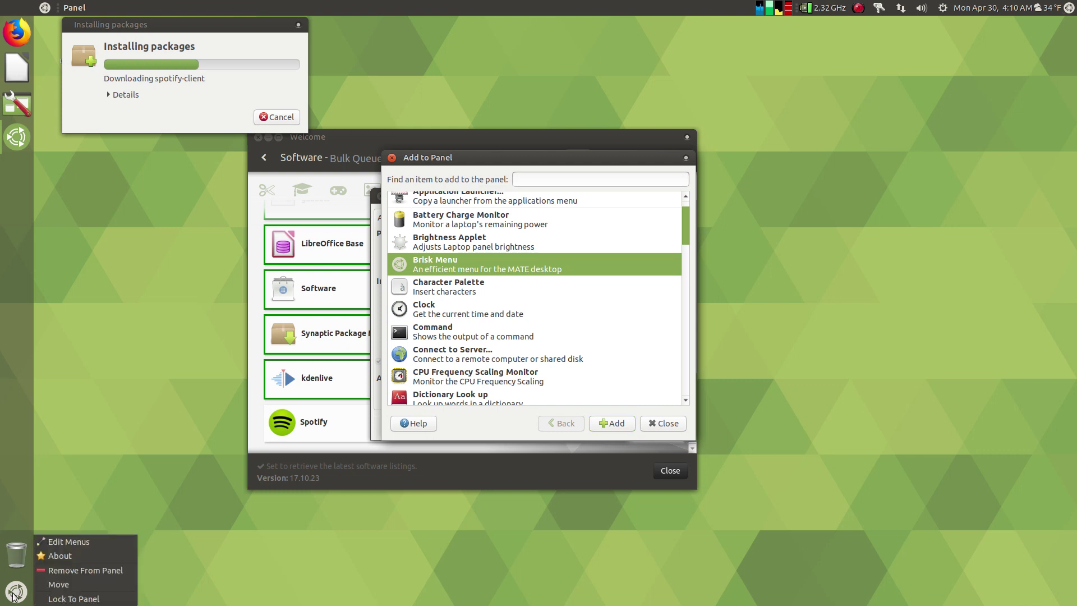
click(54, 585)
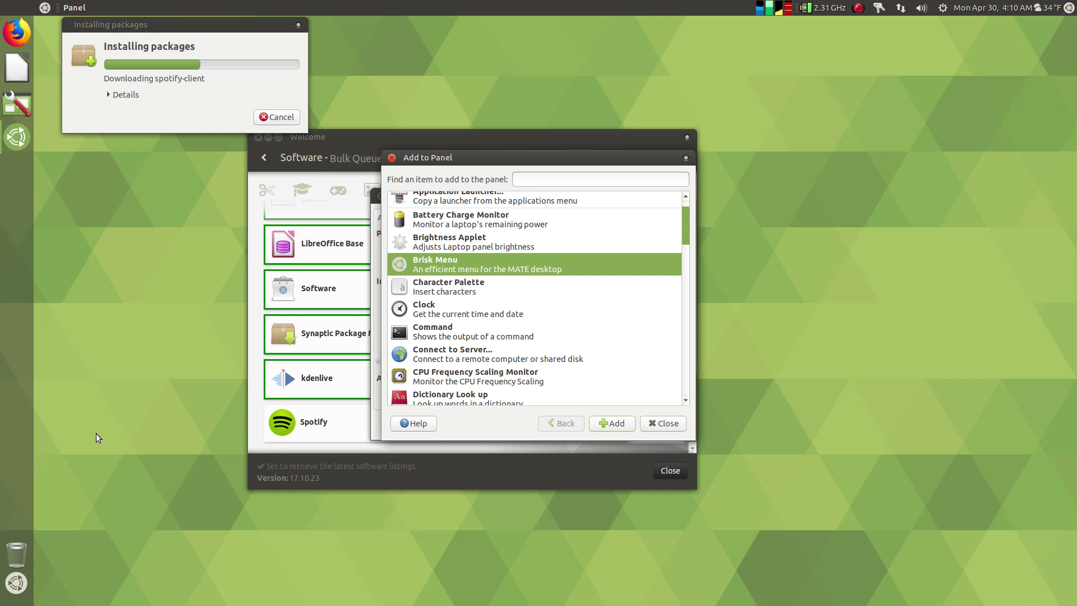
right_click(19, 557)
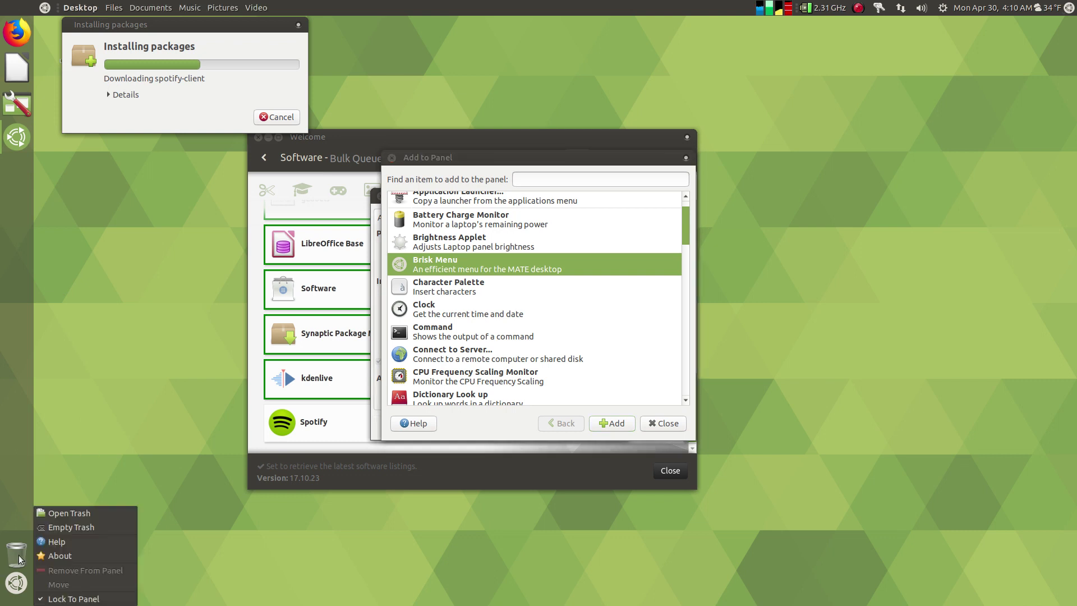
click(56, 598)
right_click(21, 586)
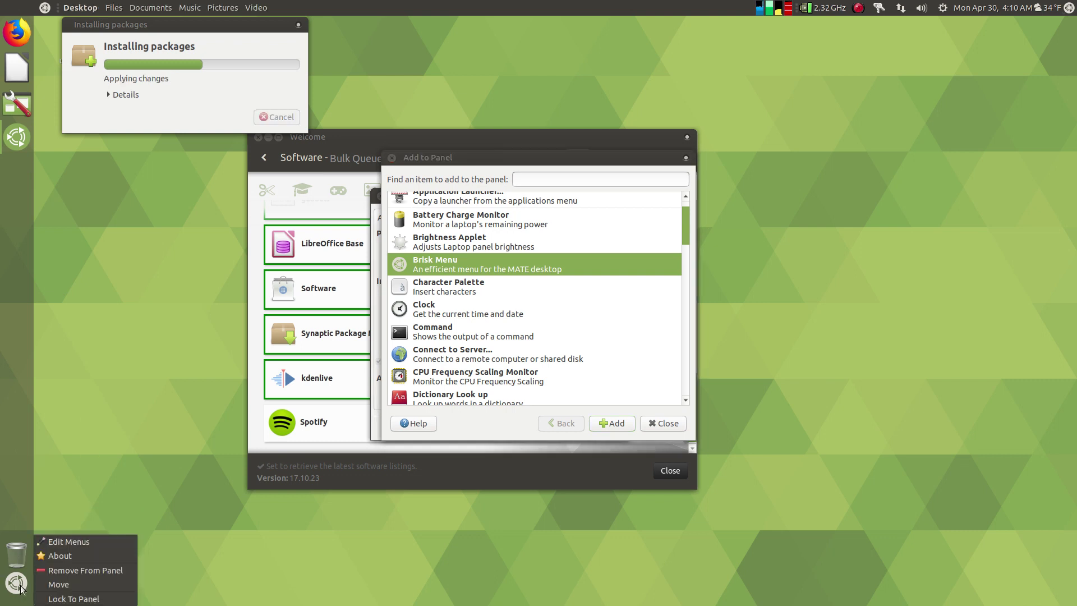
click(59, 583)
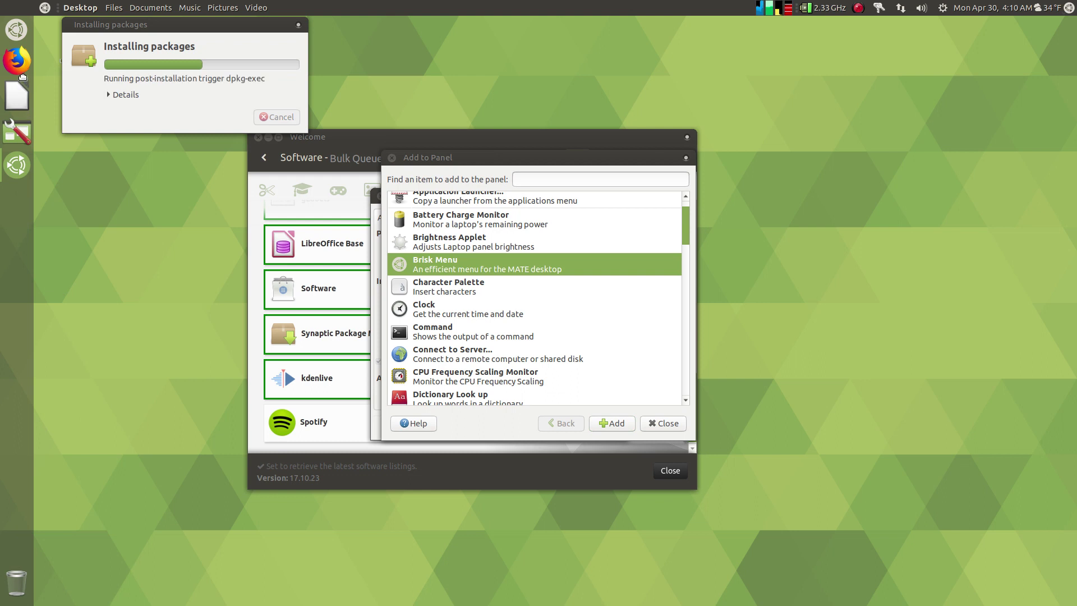
- Lock the Brisk Menu to the side panel, and close the list of items to add
right_click(18, 31)
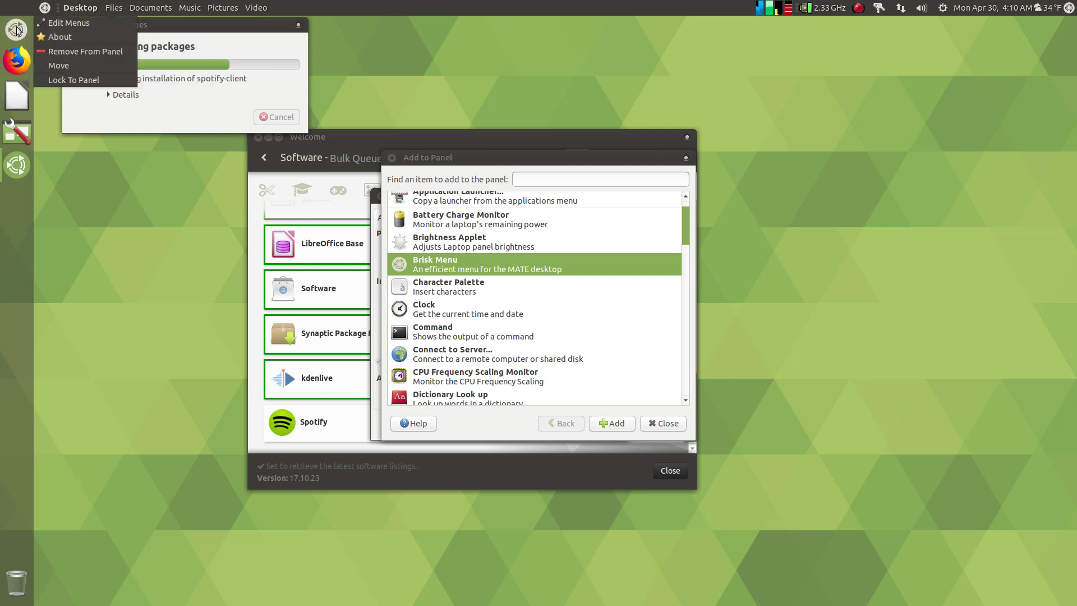
click(65, 79)
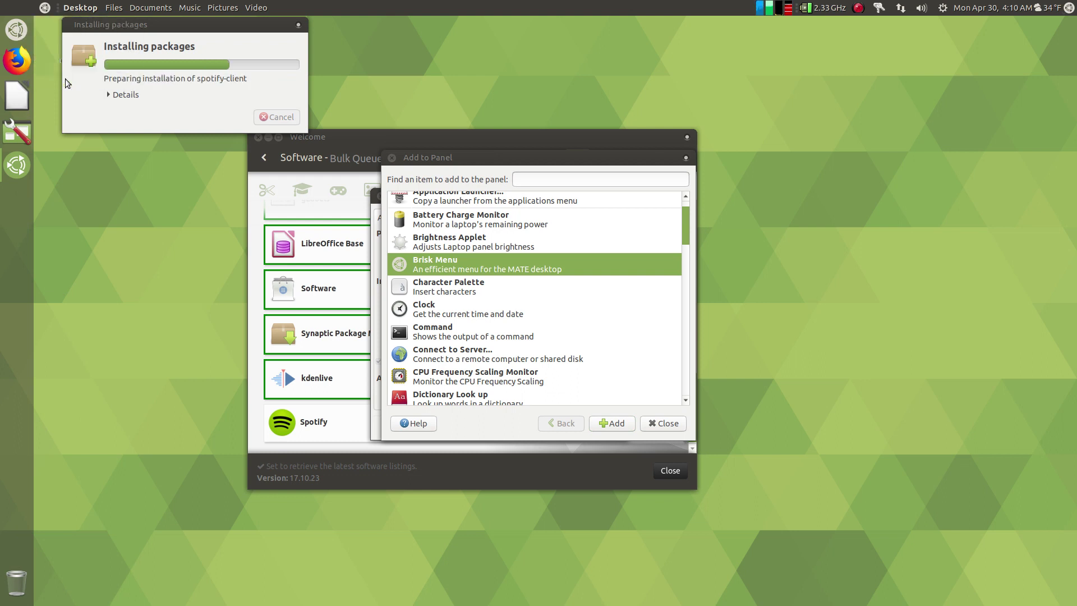
click(680, 421)
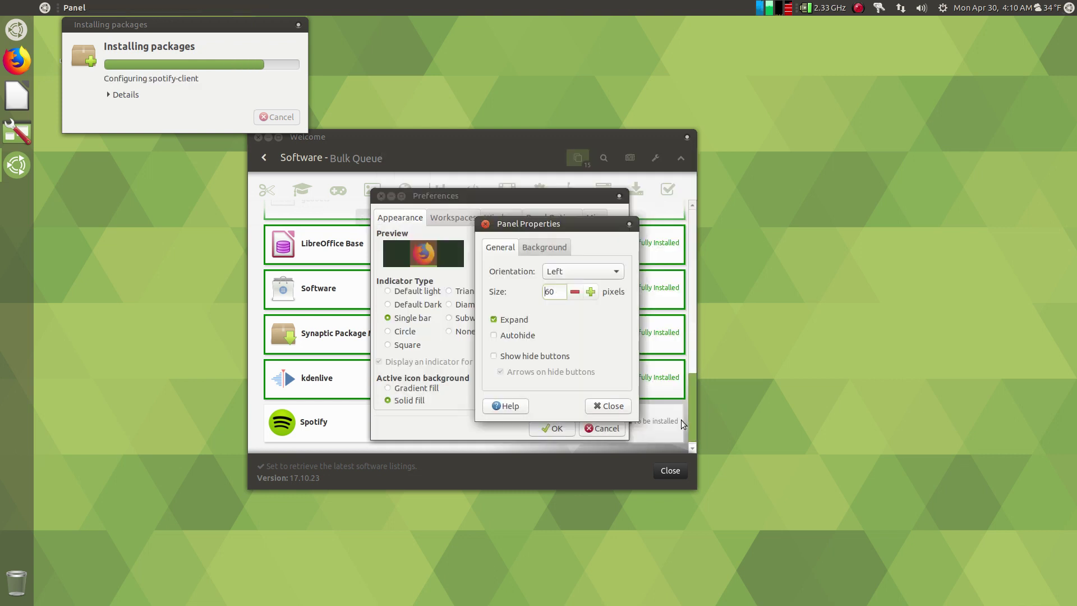
- Increase the side panel's size to 66 pixels and close its properties
click(590, 291)
click(591, 291)
click(590, 291)
click(590, 292)
click(591, 292)
click(591, 292)
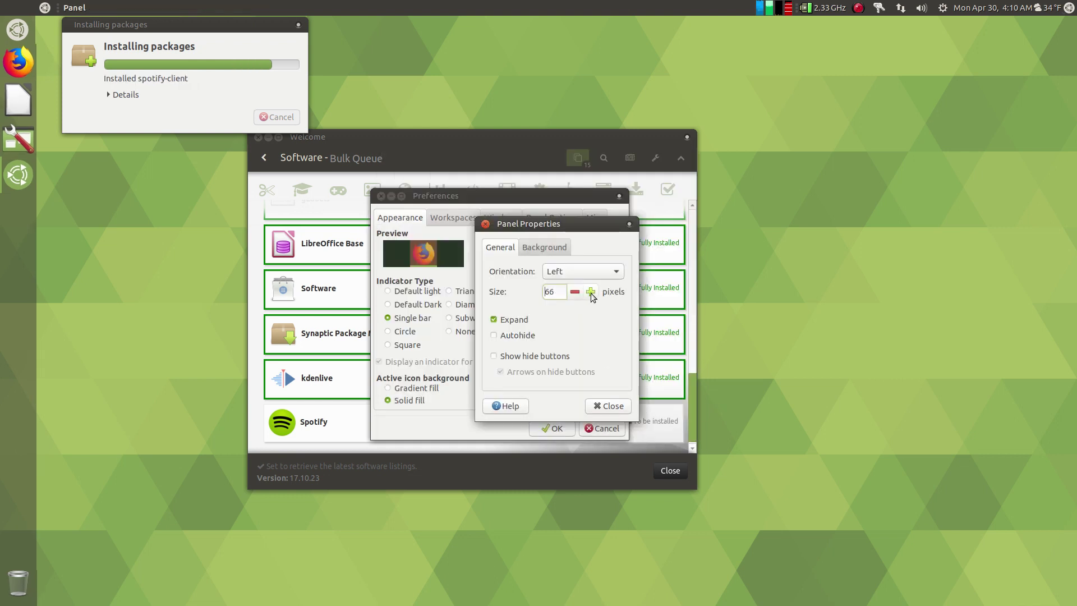
click(597, 406)
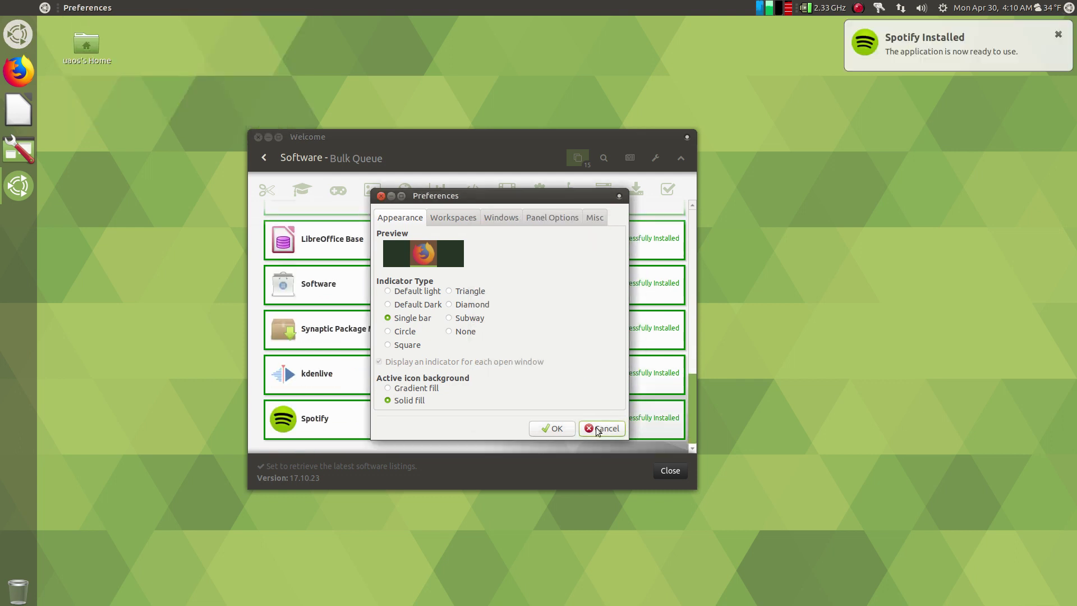
- Confirm the dock preferences, and lock the Trash applet to the side panel
click(551, 429)
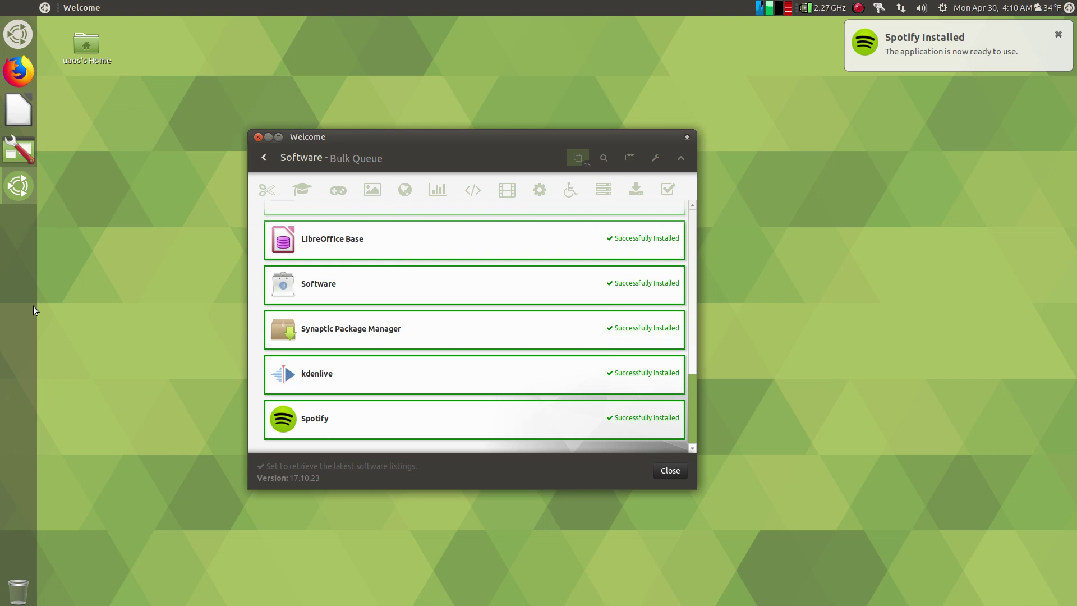
right_click(22, 594)
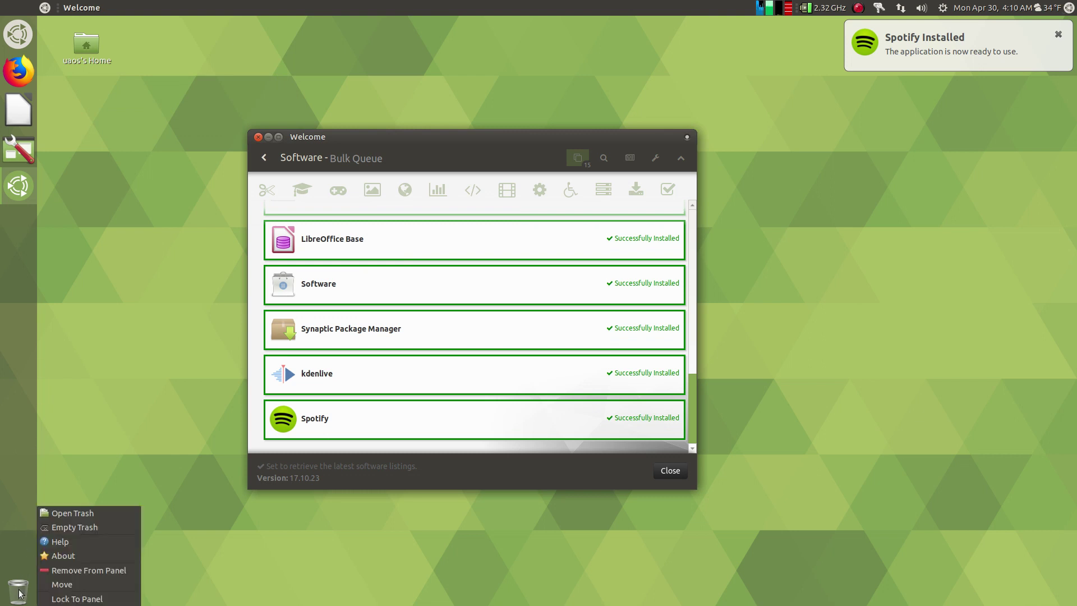
click(55, 601)
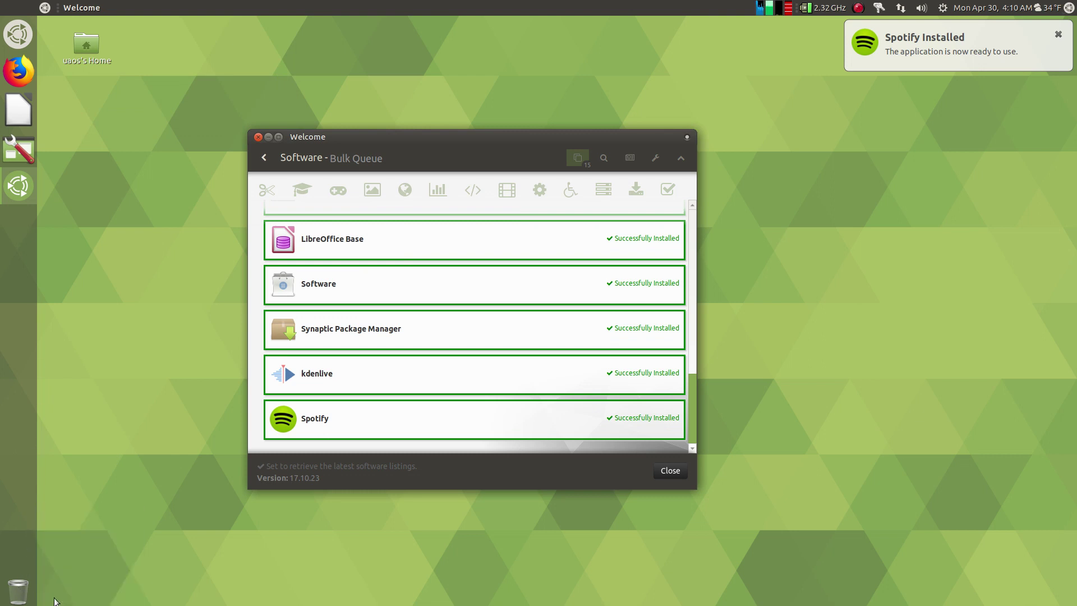
click(107, 397)
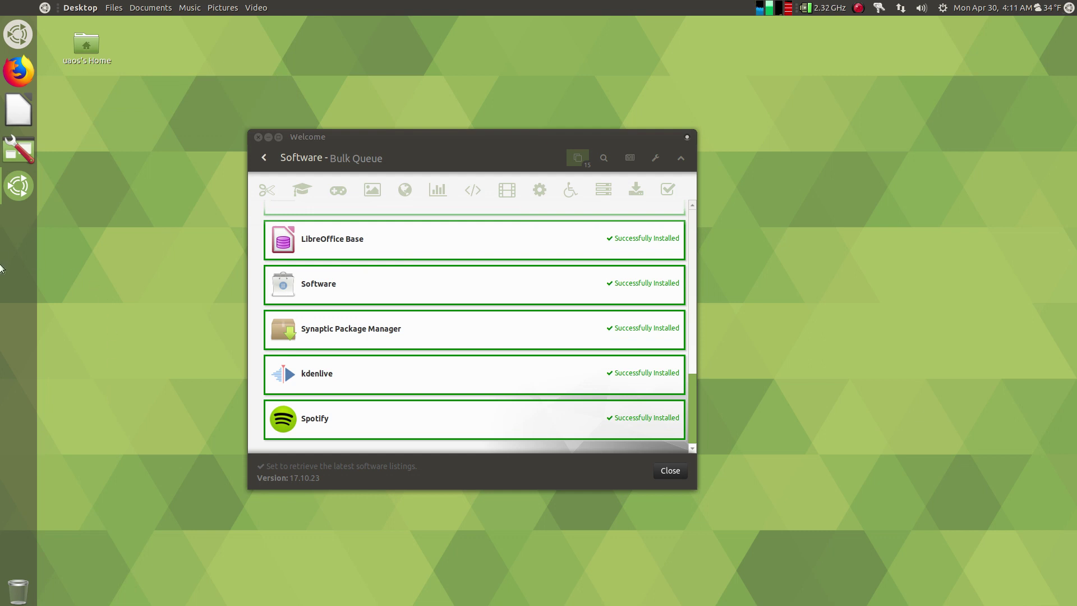
- Review the installation status of the queued software in the Bulk Queue, and close Welcome
scroll(504, 382, up, 15)
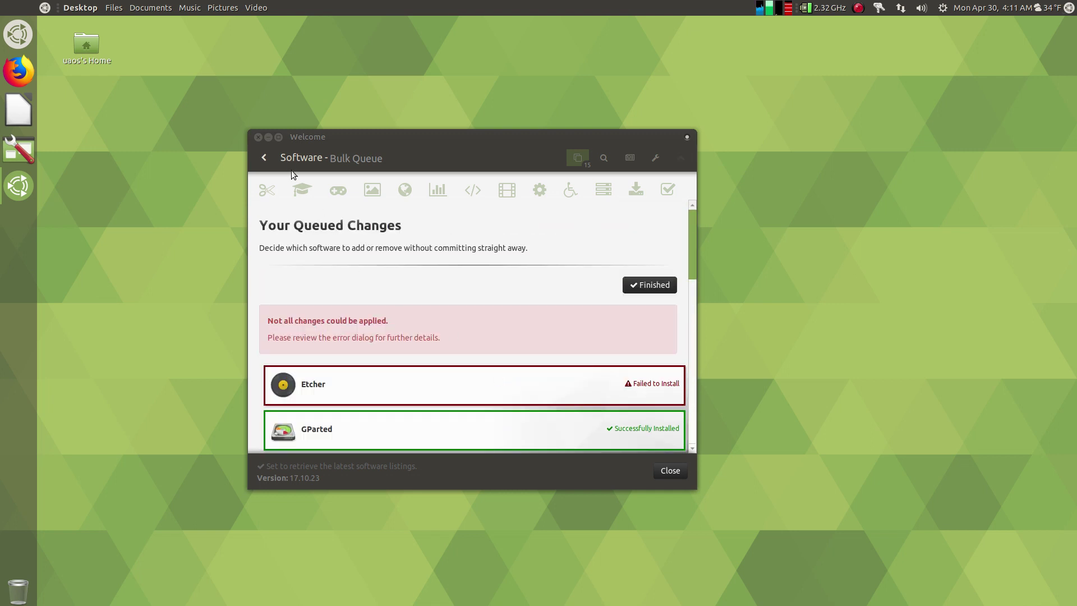
scroll(501, 380, down, 15)
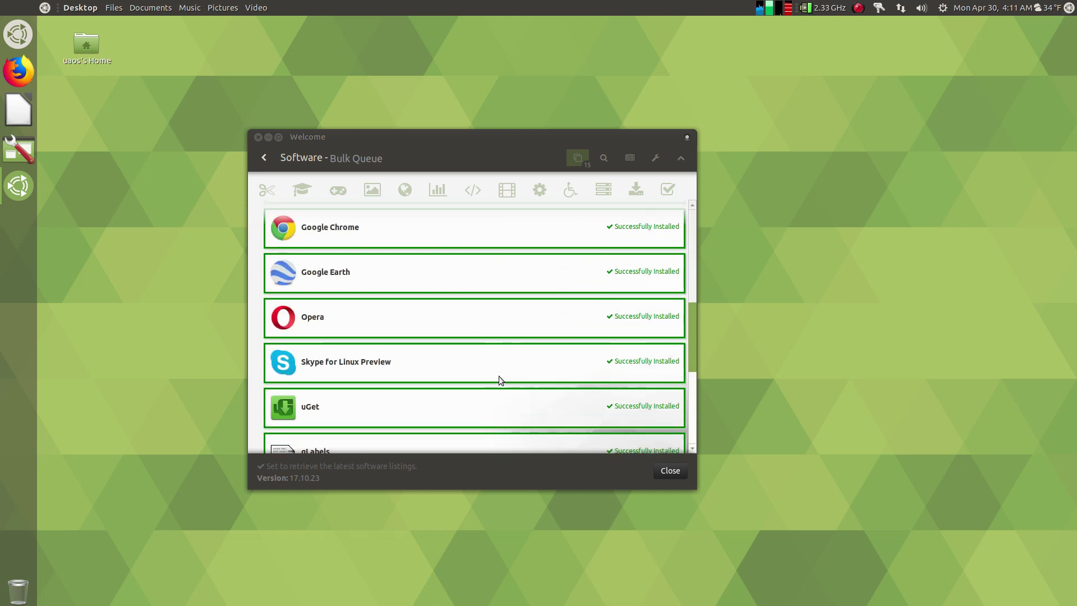
scroll(499, 376, up, 15)
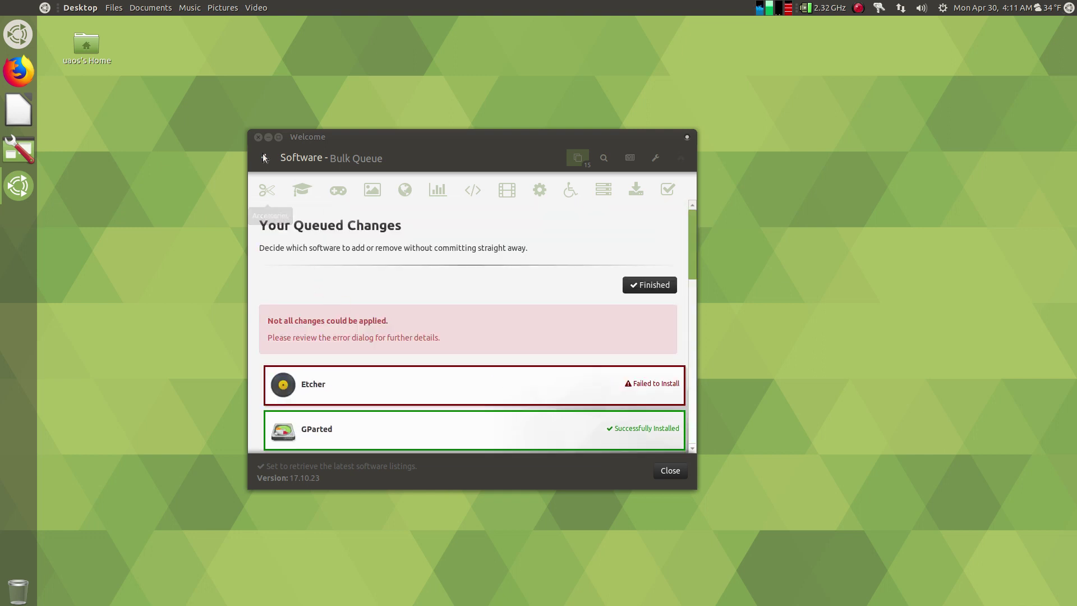
click(257, 137)
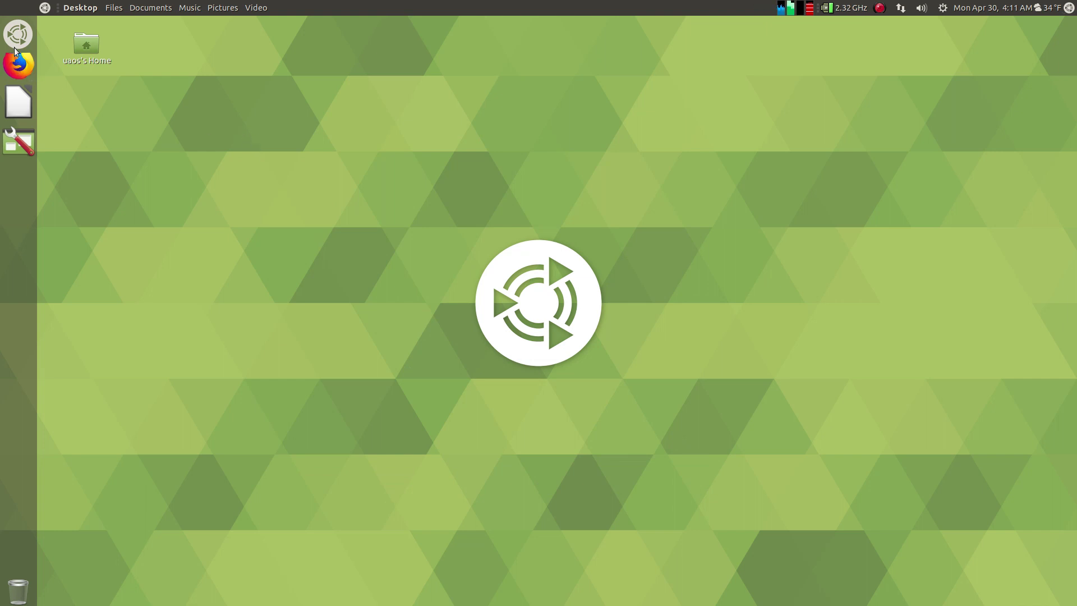
- Unlock the Brisk Menu above Firefox, and remove it from the side panel
click(19, 65)
right_click(22, 38)
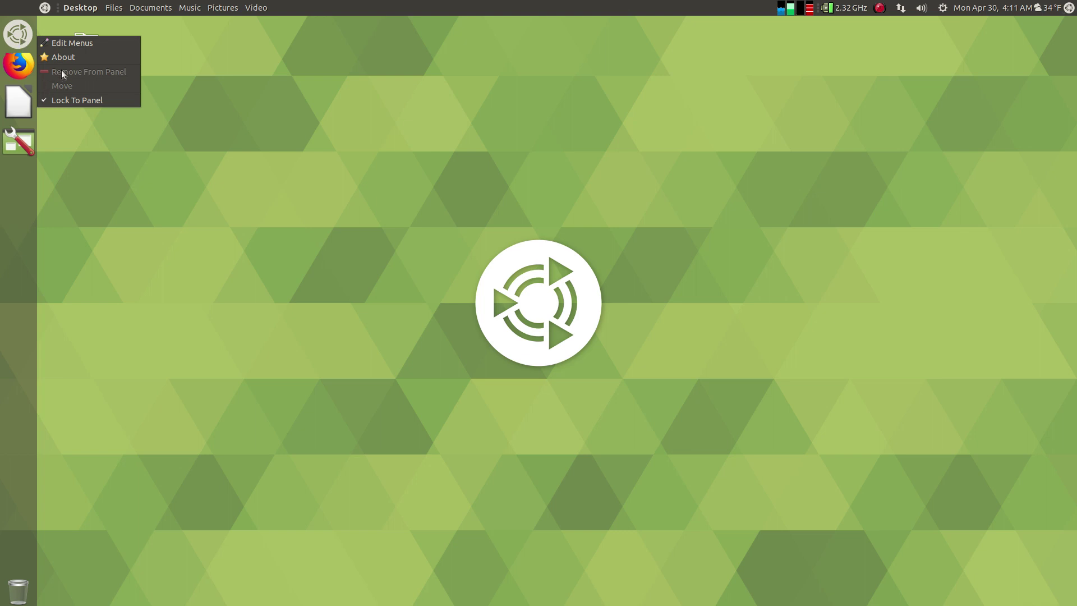
click(68, 98)
right_click(26, 30)
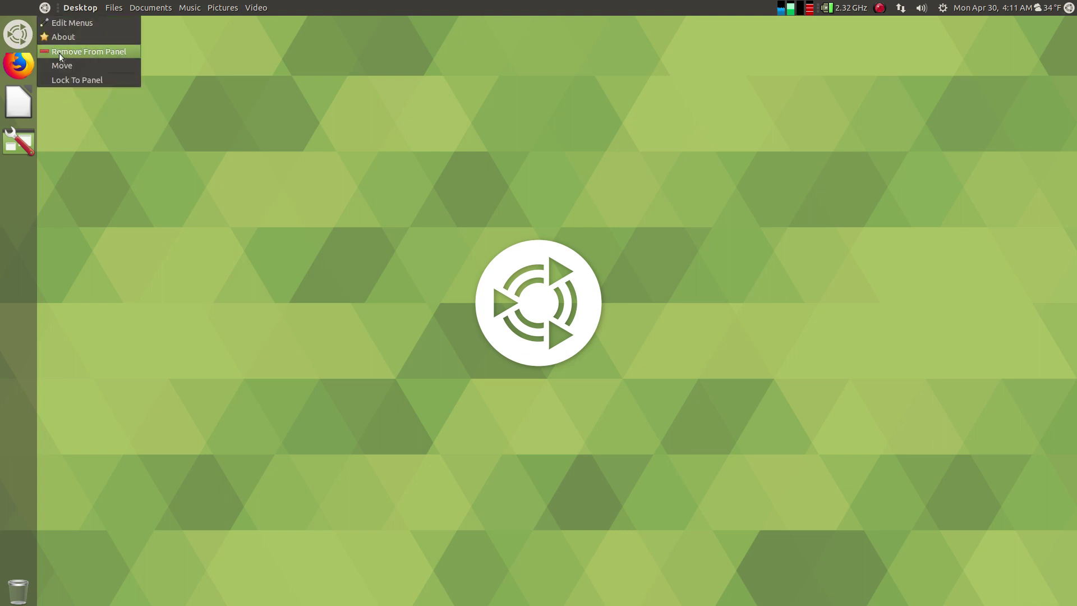
click(59, 52)
- Move the dock applet up to the side panel's upper end, and lock it to the panel
right_click(27, 54)
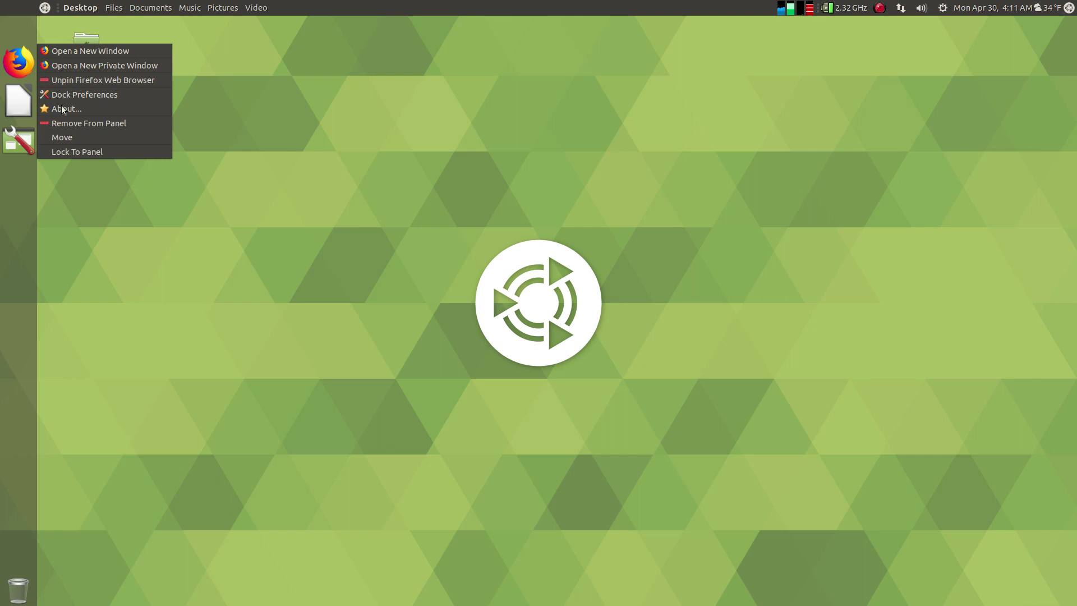
click(69, 132)
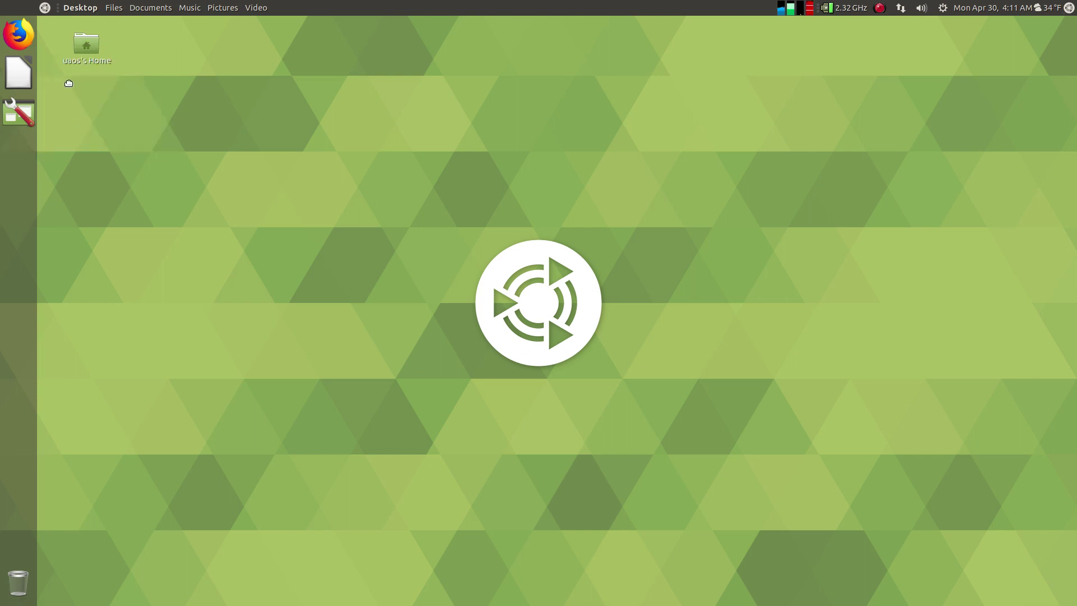
right_click(25, 40)
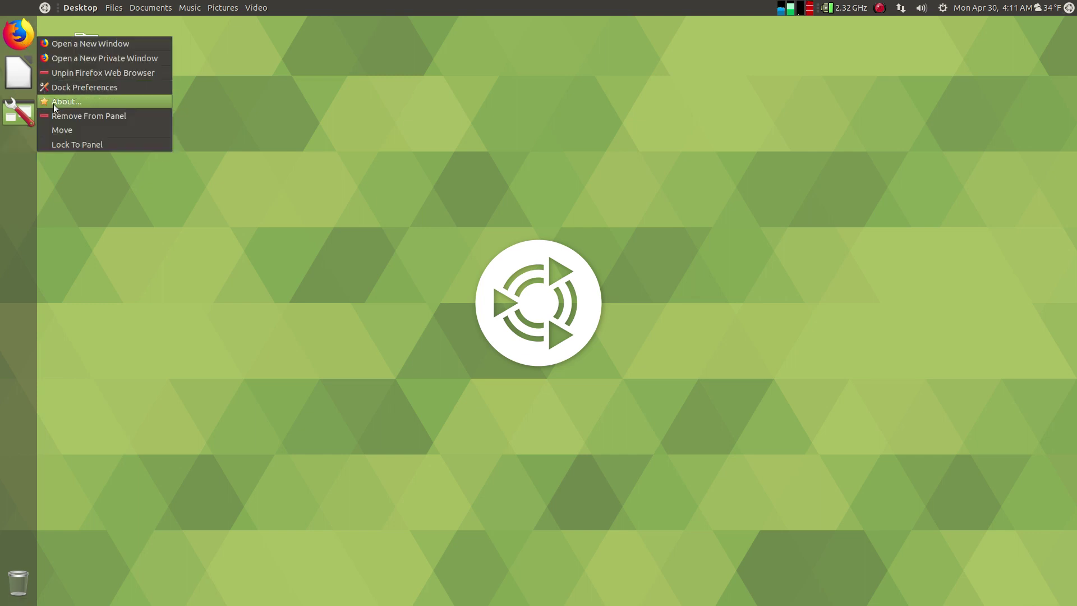
click(59, 140)
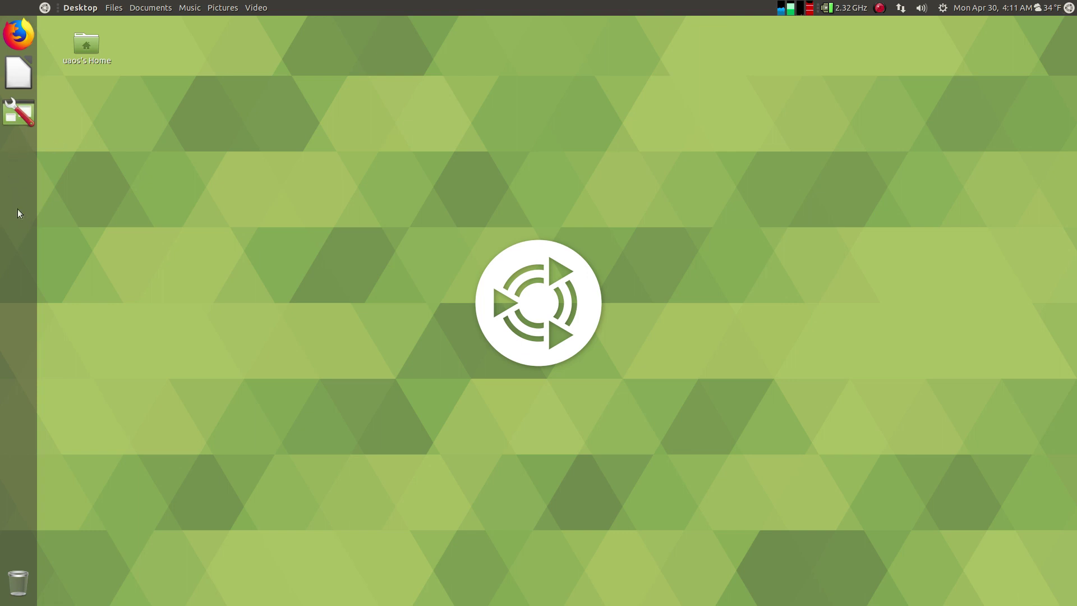
- Look through the dock's appearance, workspace, window, panel and miscellaneous preferences, and cancel without changing anything
right_click(19, 263)
click(52, 270)
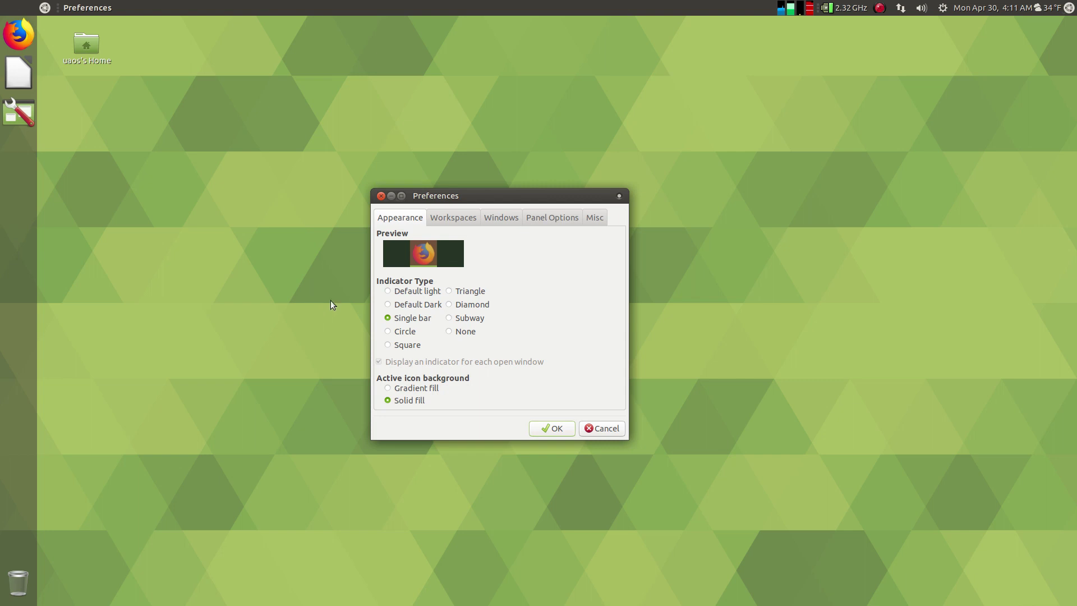
click(456, 219)
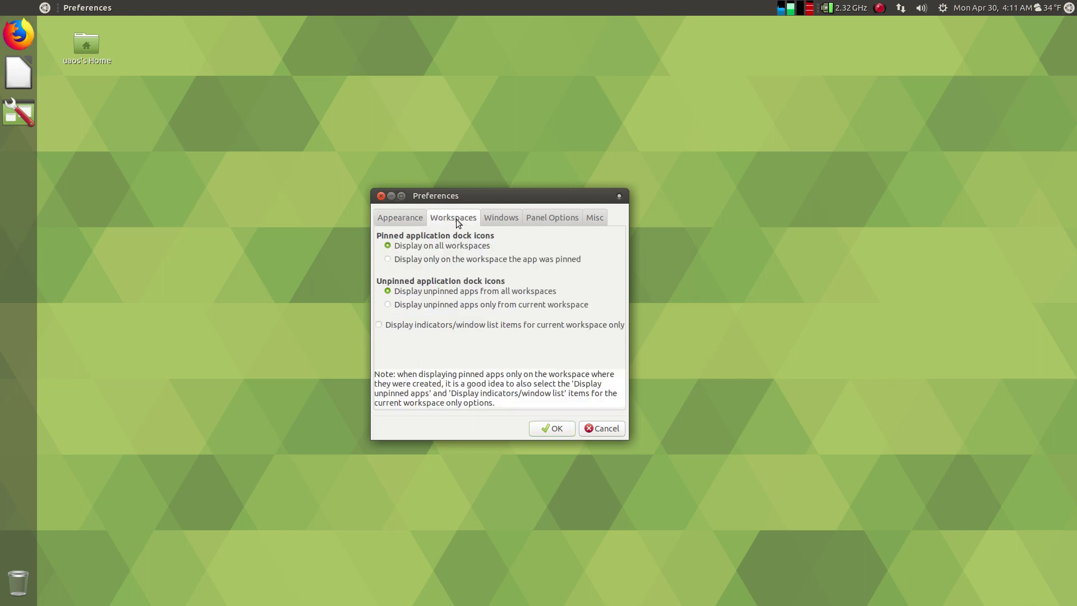
click(496, 218)
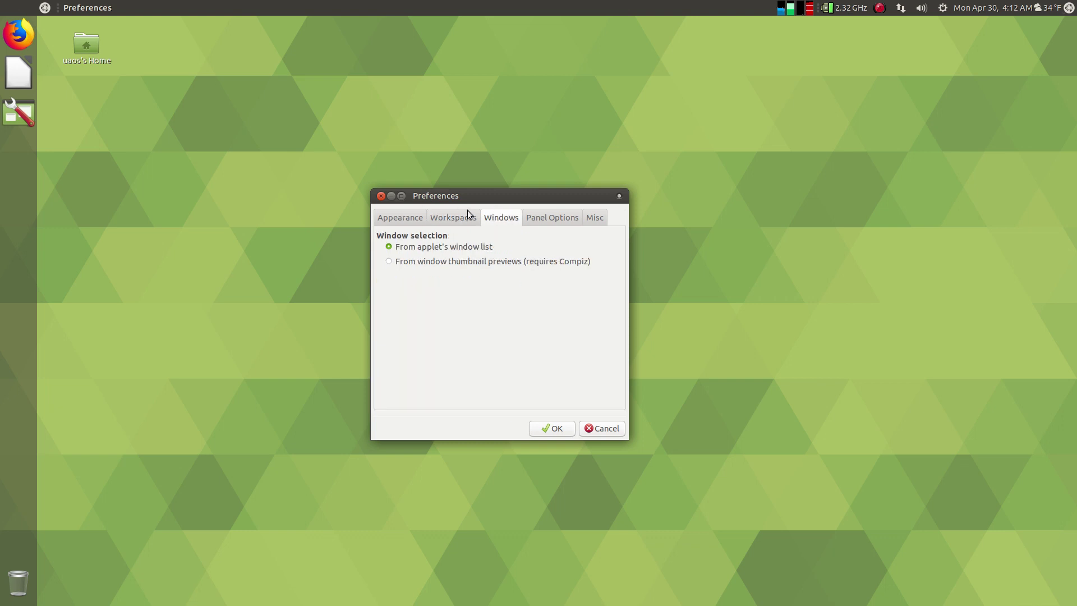
click(537, 218)
click(592, 218)
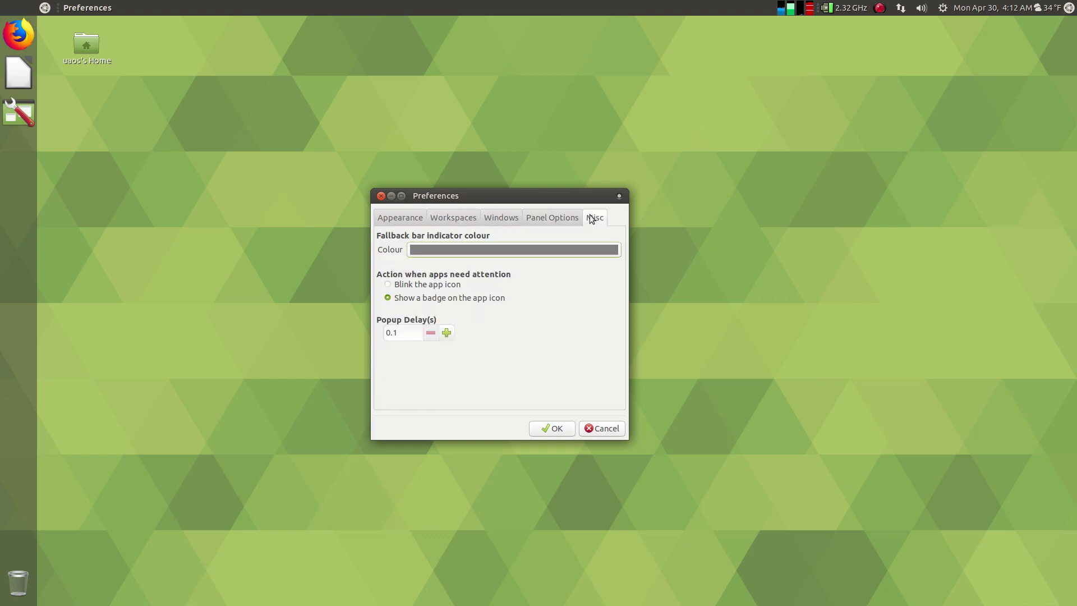
click(587, 422)
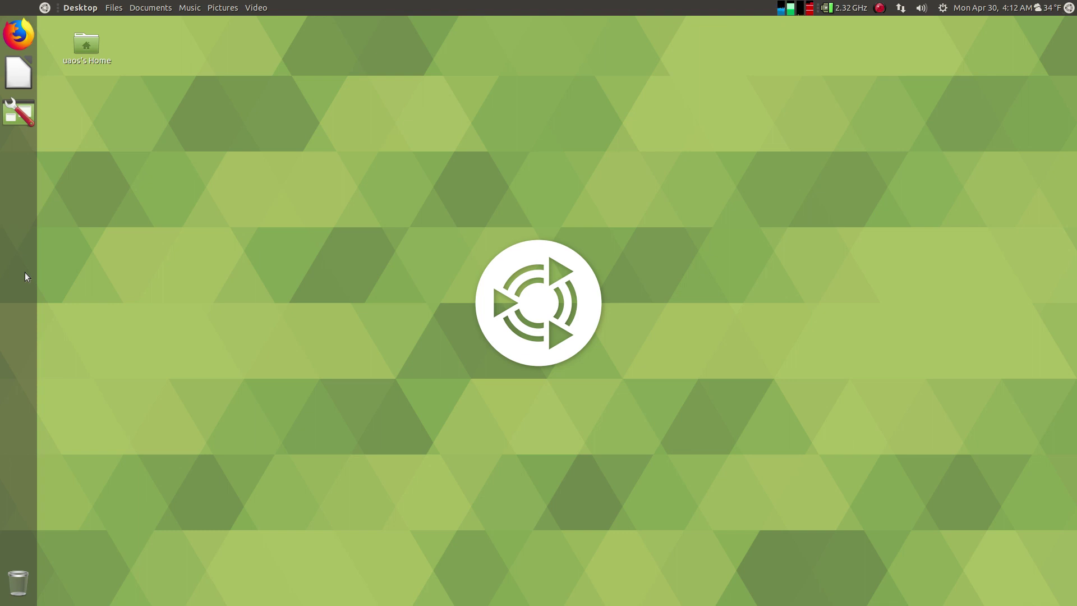
- Launch Shotwell from the Graphics category of the applications menu
click(1069, 10)
mouse_move(1059, 26)
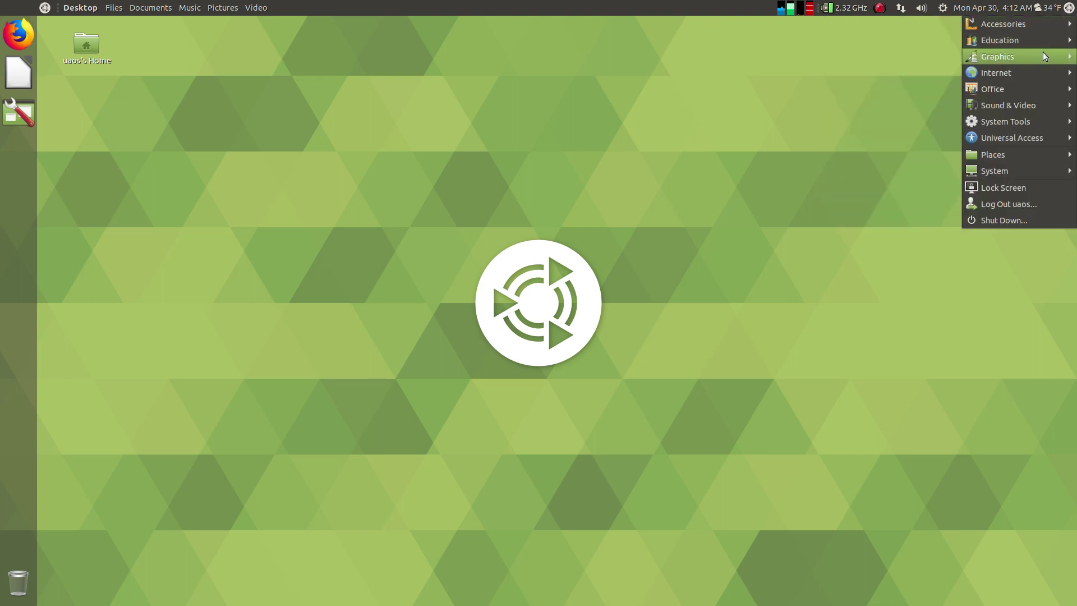
mouse_move(1043, 56)
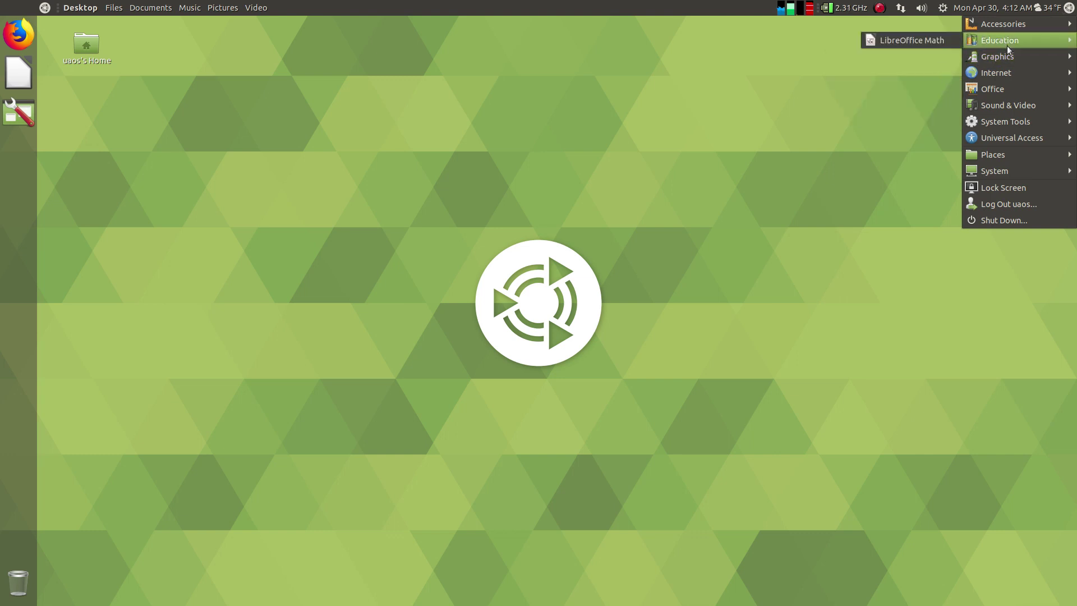
click(917, 104)
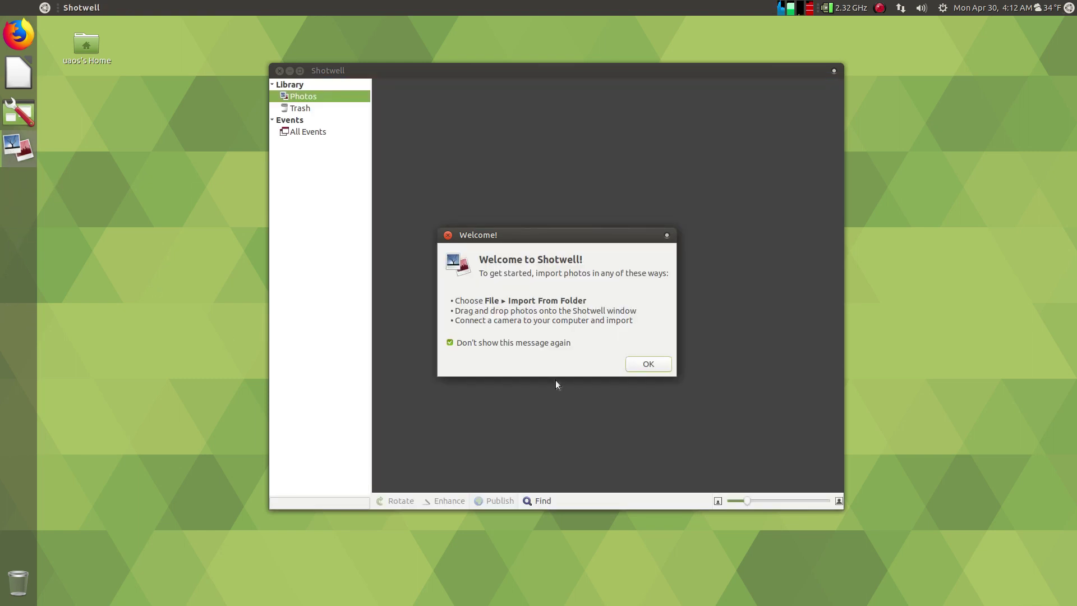
- Dismiss Shotwell's welcome message, and close the program after maximizing its window
click(641, 364)
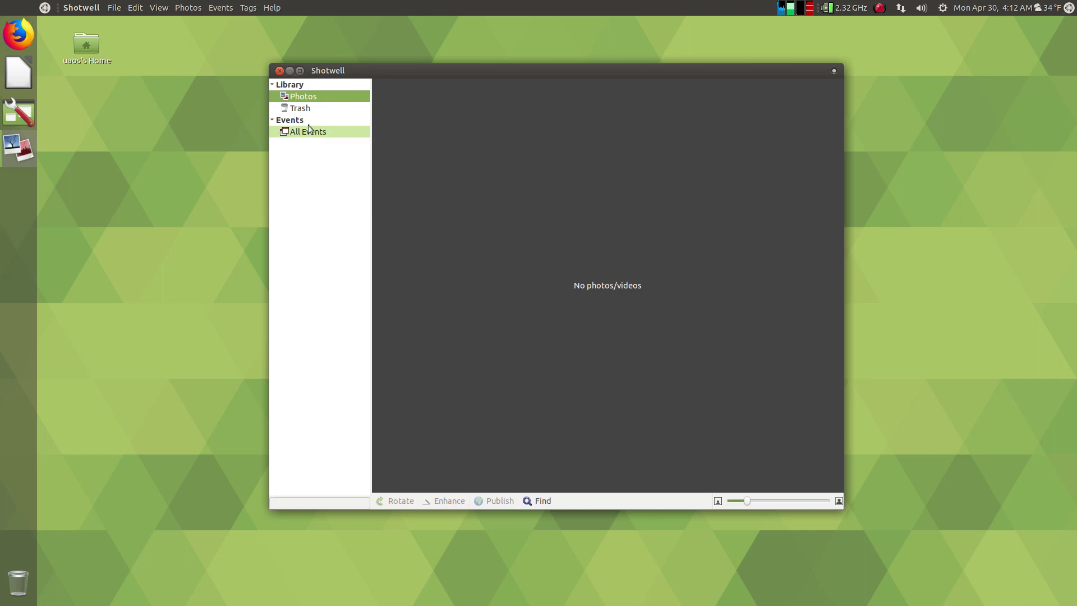
click(300, 70)
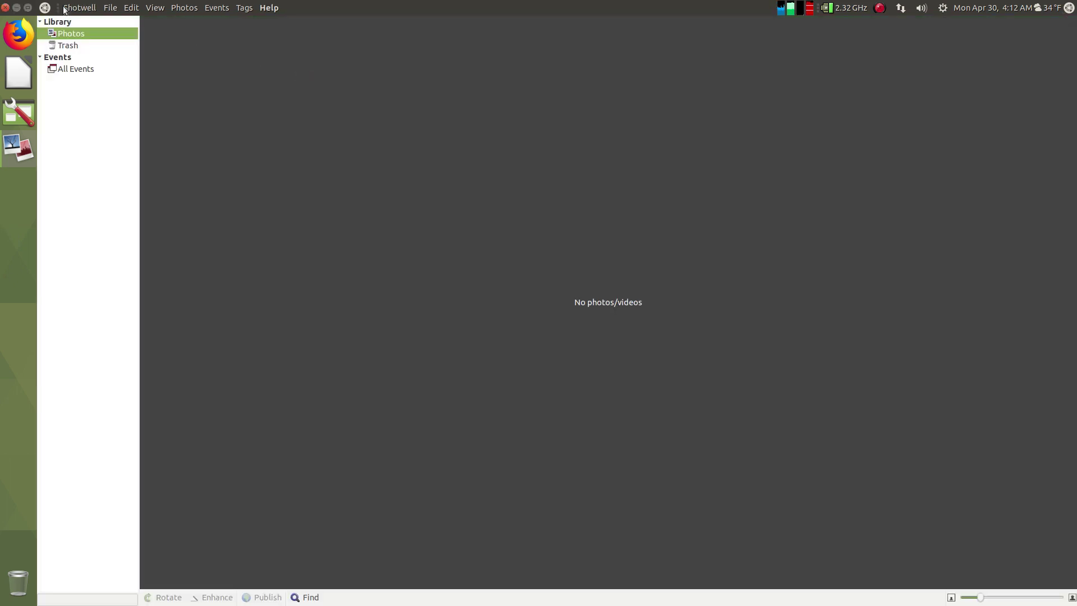
click(5, 8)
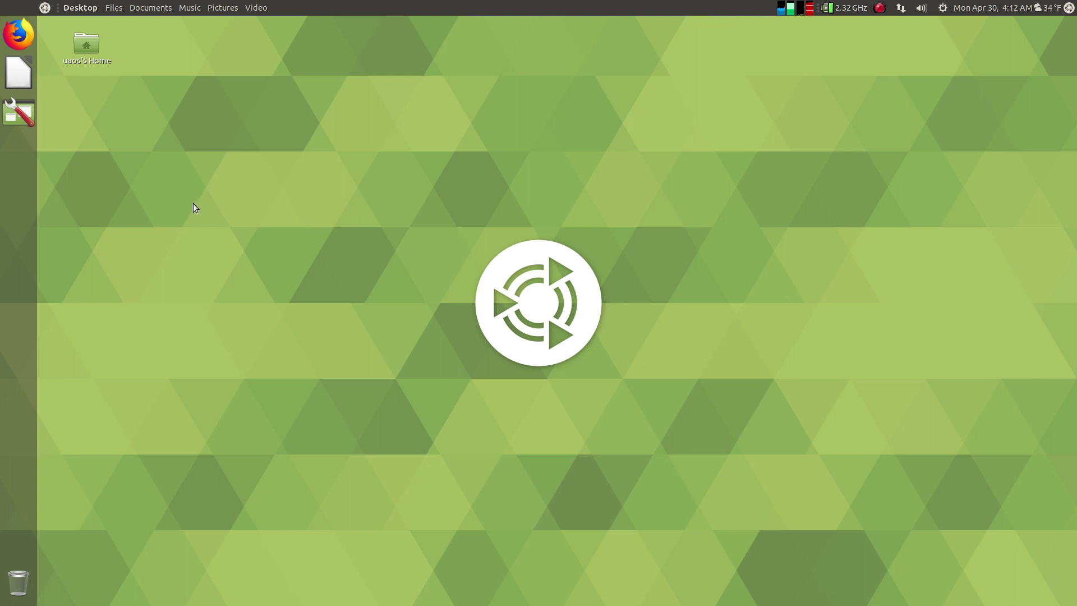
- View the Sound & Video applications in the full-screen launcher, and search for "wel" to open Welcome
click(44, 7)
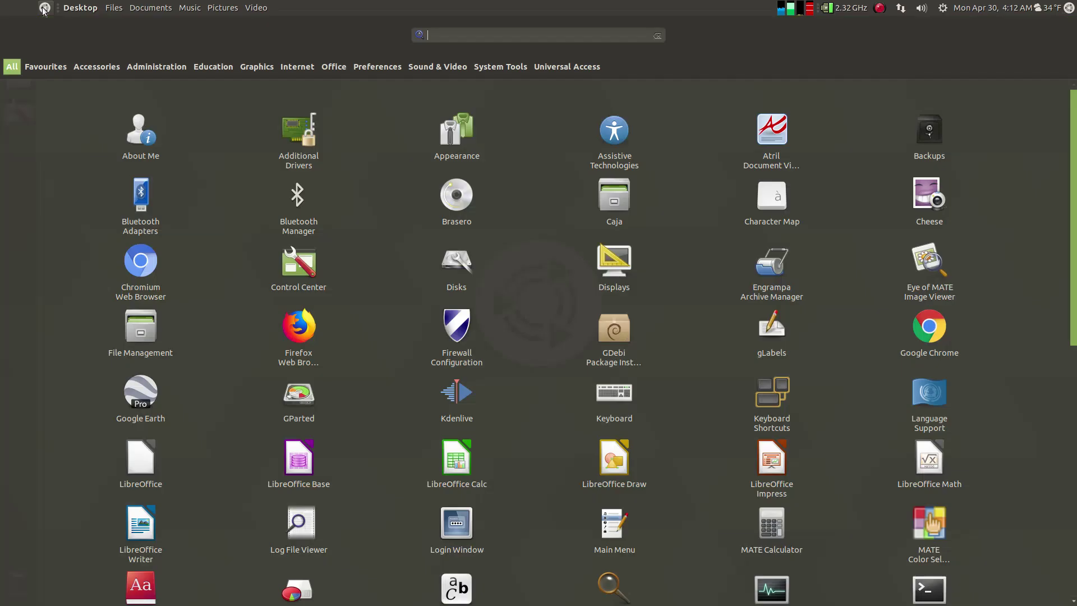
click(437, 66)
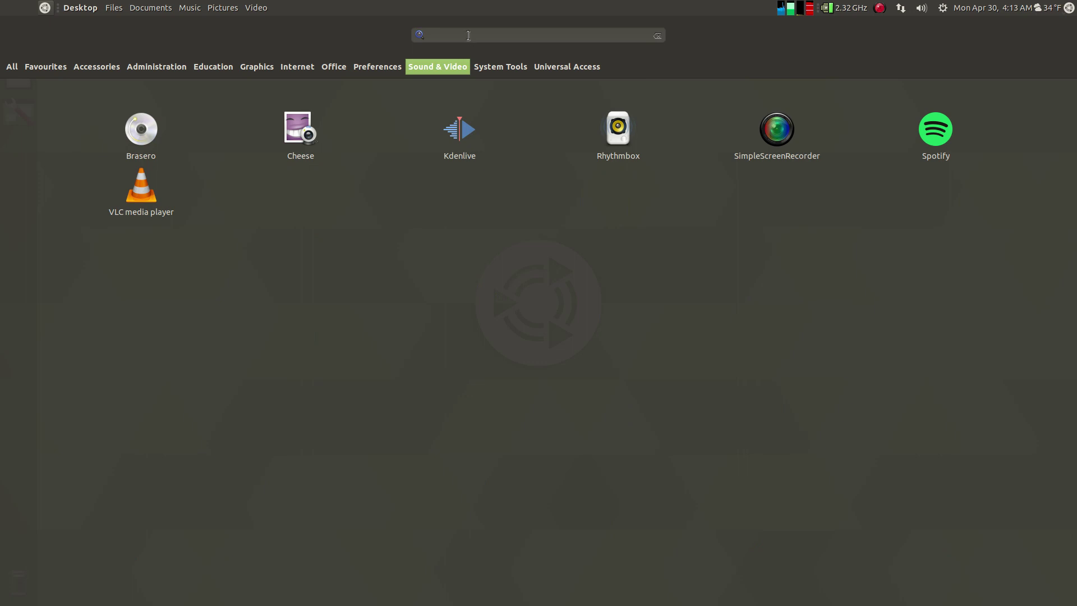
text(wel)
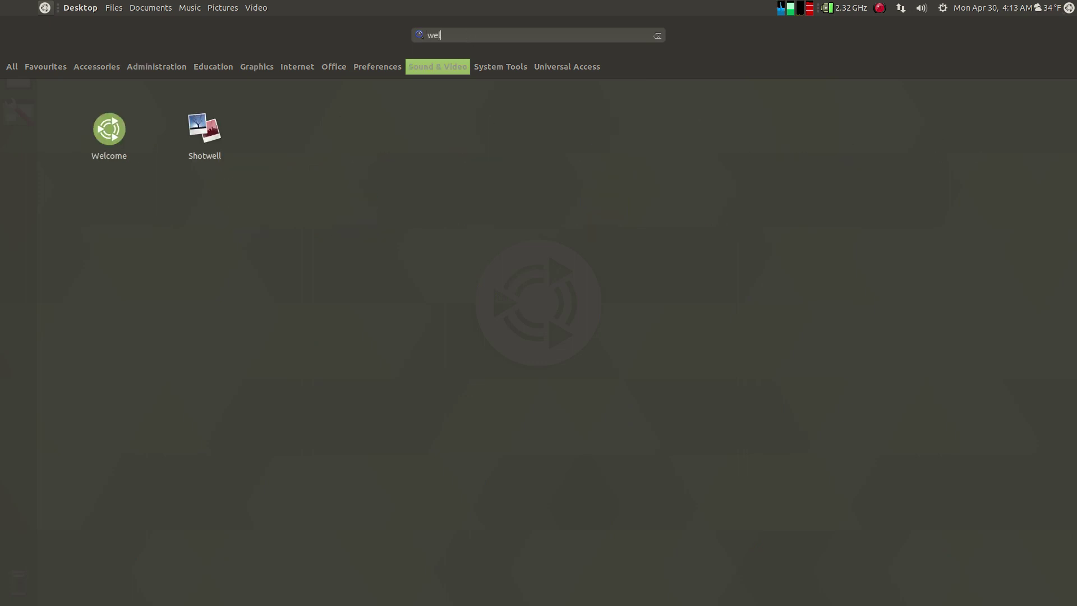
click(104, 121)
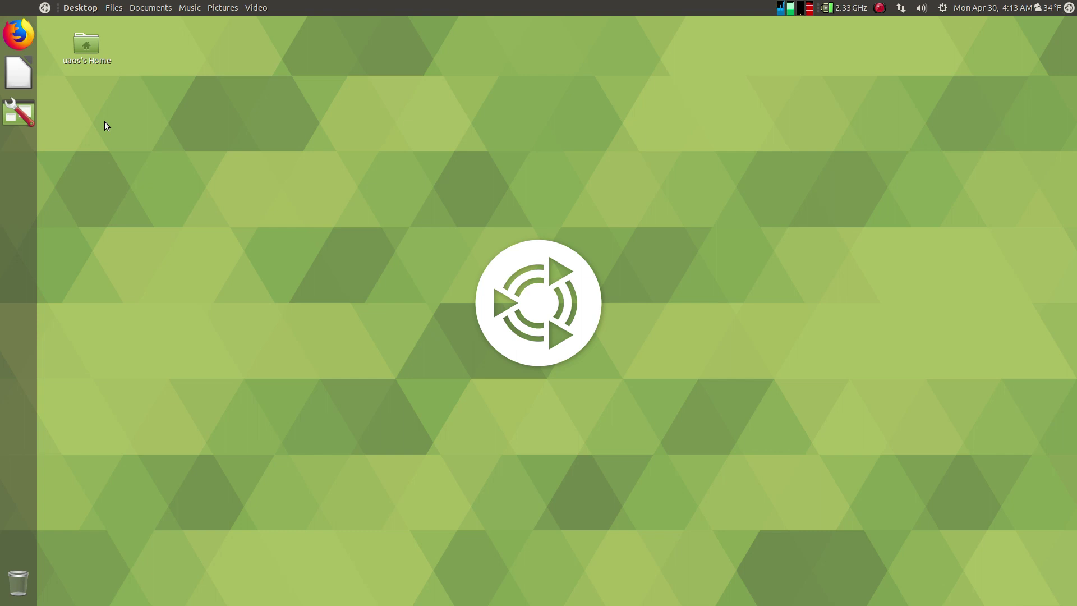
- Open the home folder from the desktop, and move its window away from the side panel
click(87, 49)
double_click(87, 48)
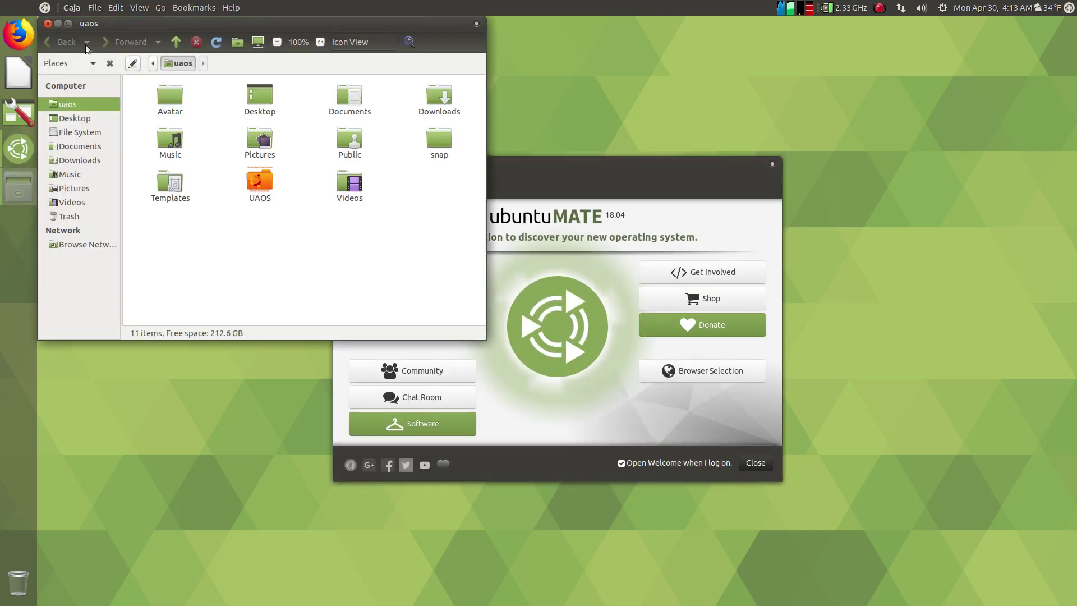
drag(134, 24, 168, 57)
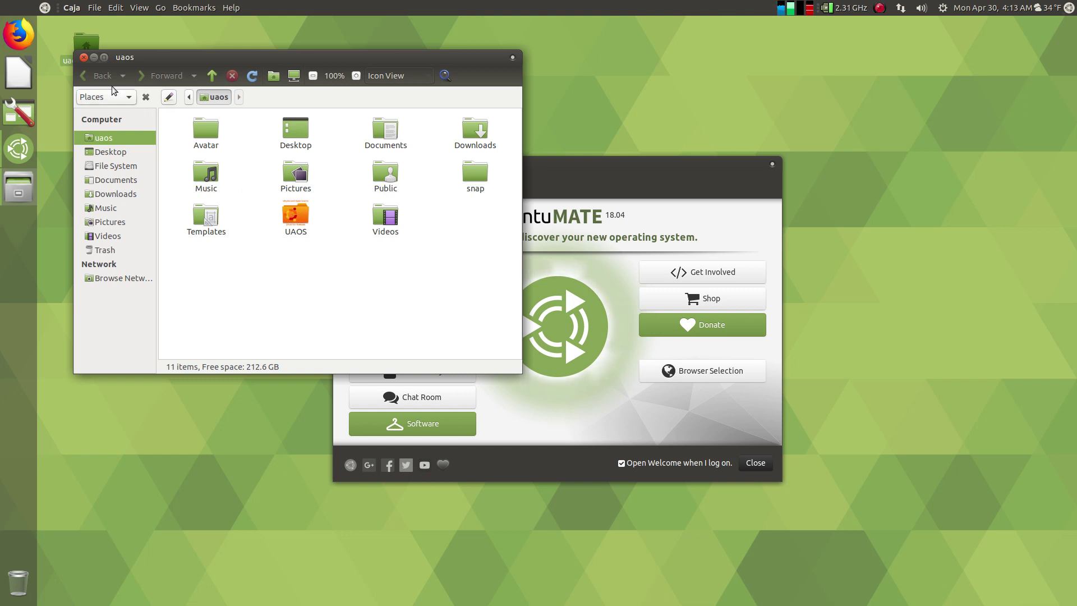
- Maximize the home folder window and close it, and also close Welcome
click(104, 60)
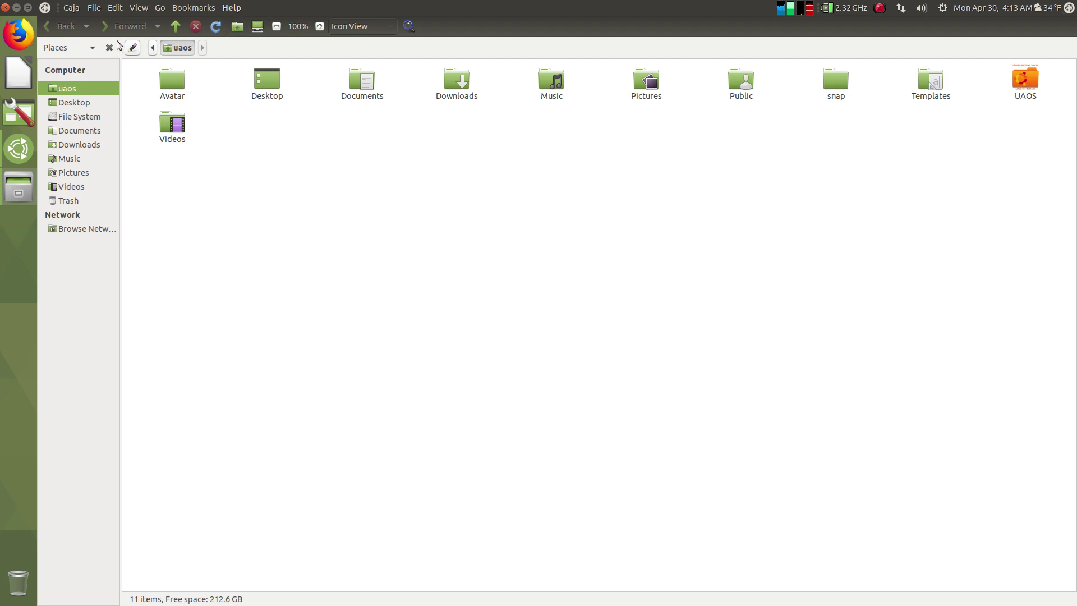
click(5, 9)
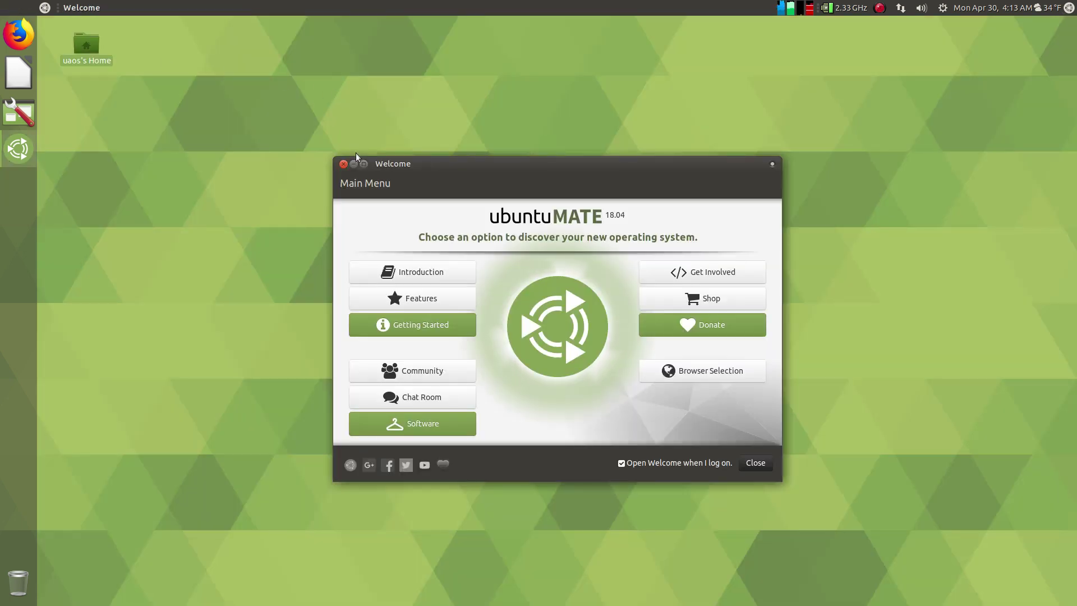
click(344, 165)
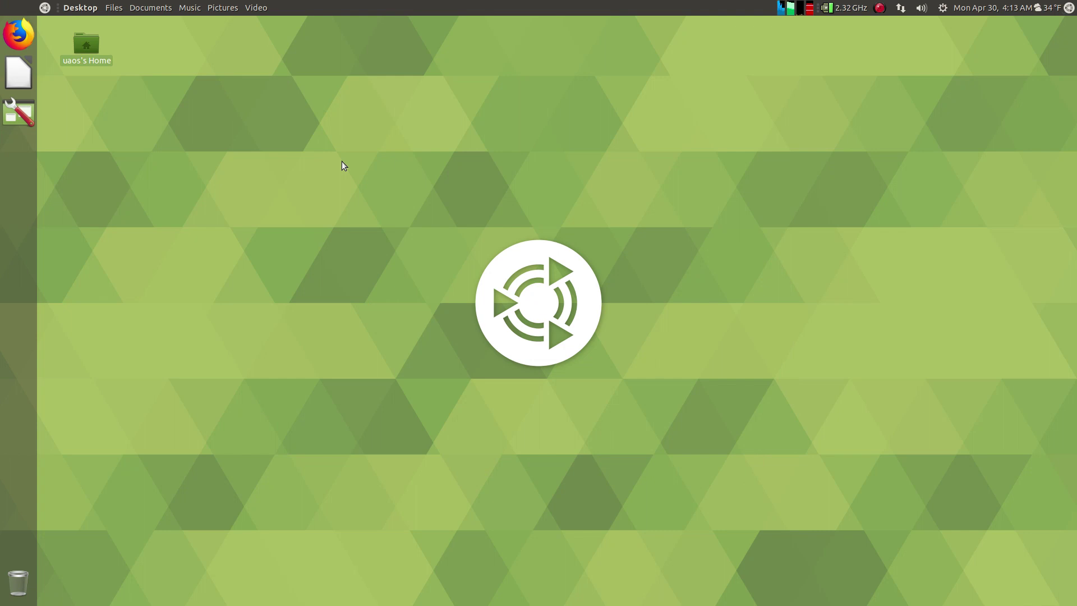
- Show the panel options for the red indicator beside the CPU frequency reading
right_click(879, 11)
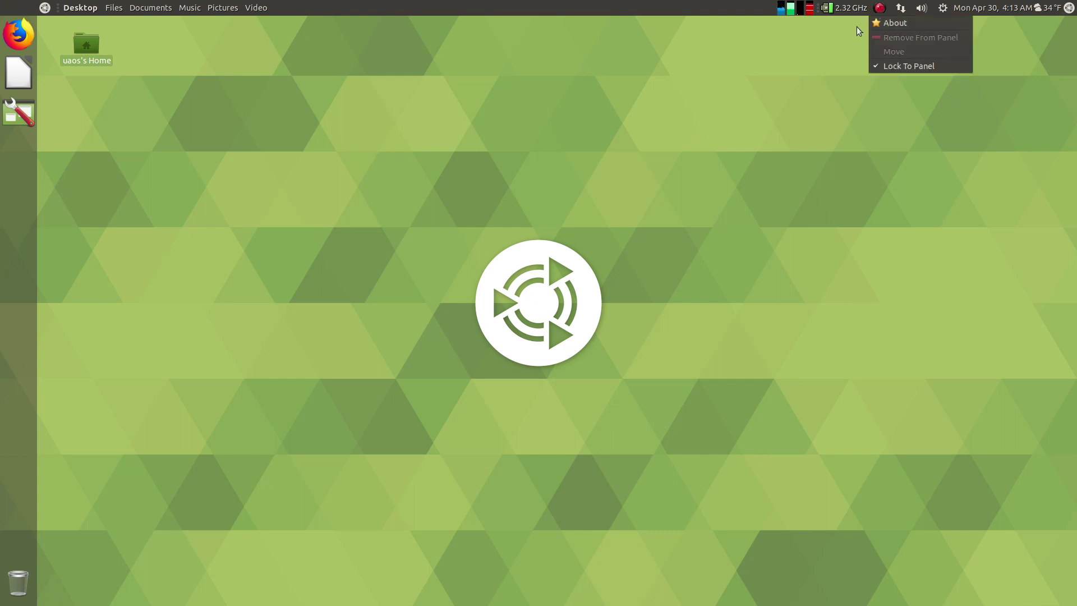